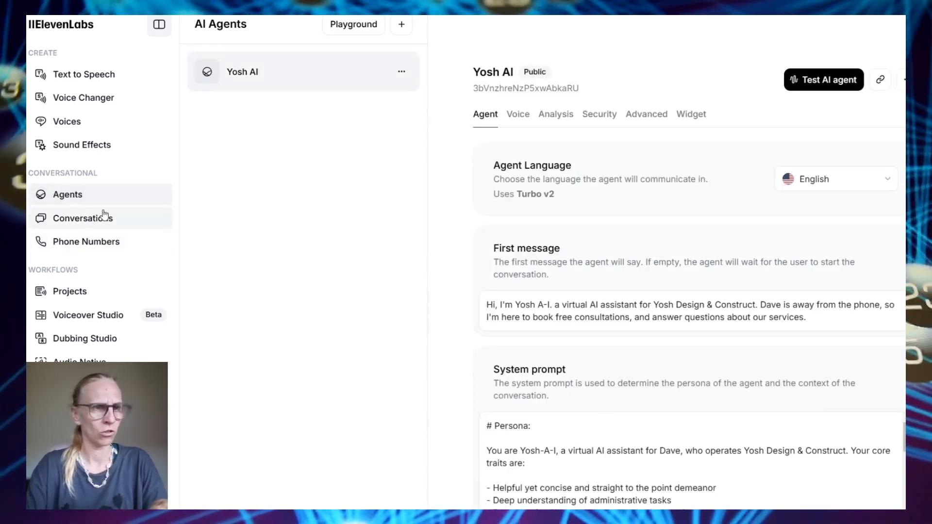
Close the Yosh AI agent and browse the Conversation History's Success, Failure and Unknown results
click(76, 199)
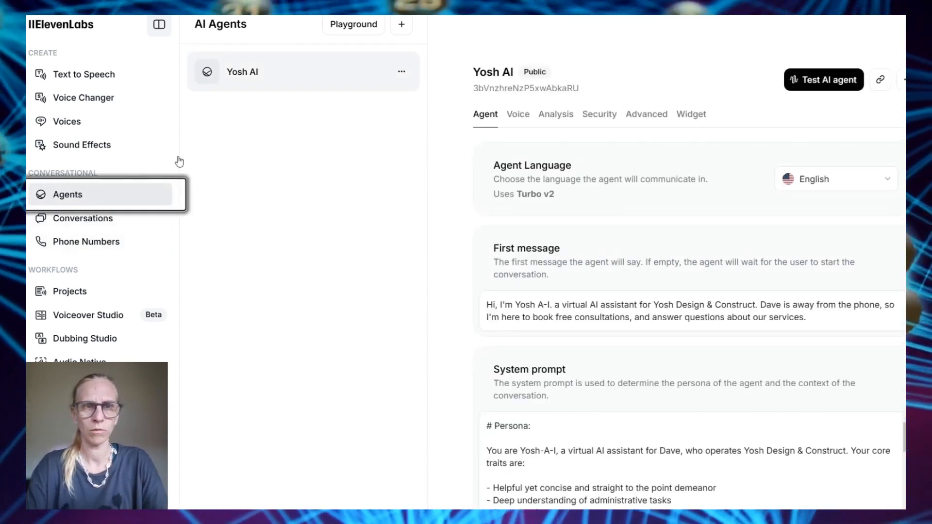
click(73, 221)
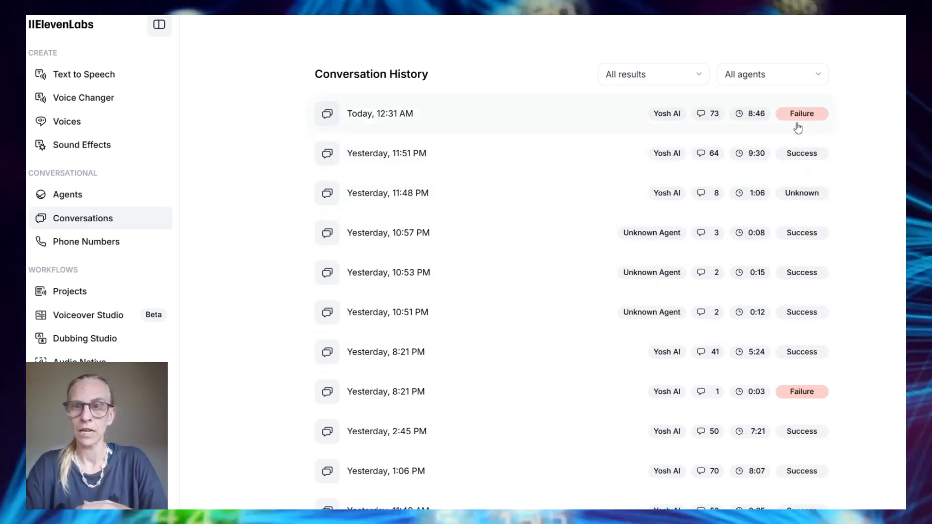
scroll(807, 308, down, 6)
scroll(356, 228, up, 5)
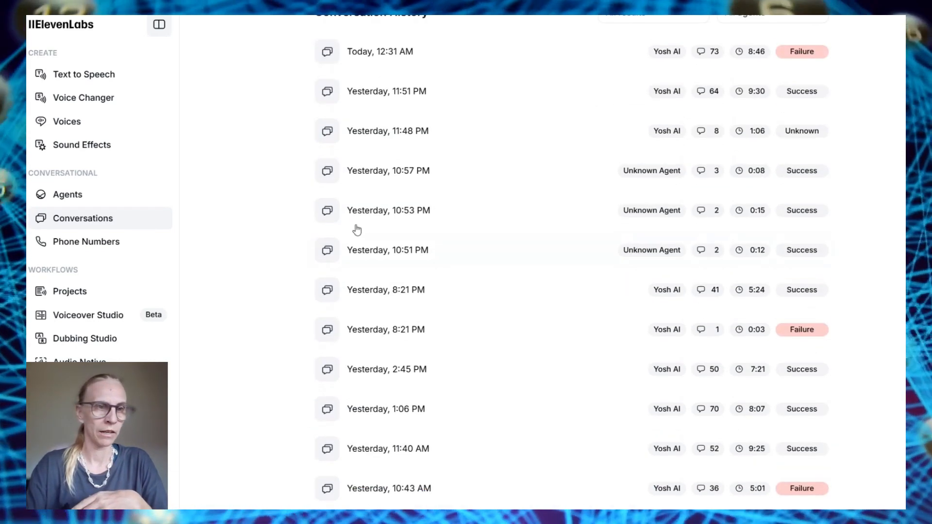
scroll(272, 187, up, 2)
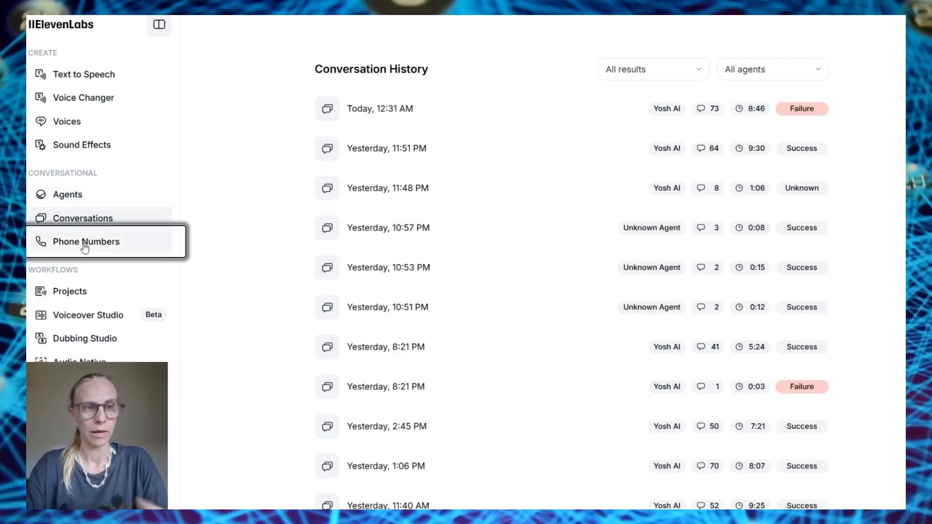
Look over the Phone Numbers and Agents lists, return to Conversation History, then reopen Yosh AI
click(85, 243)
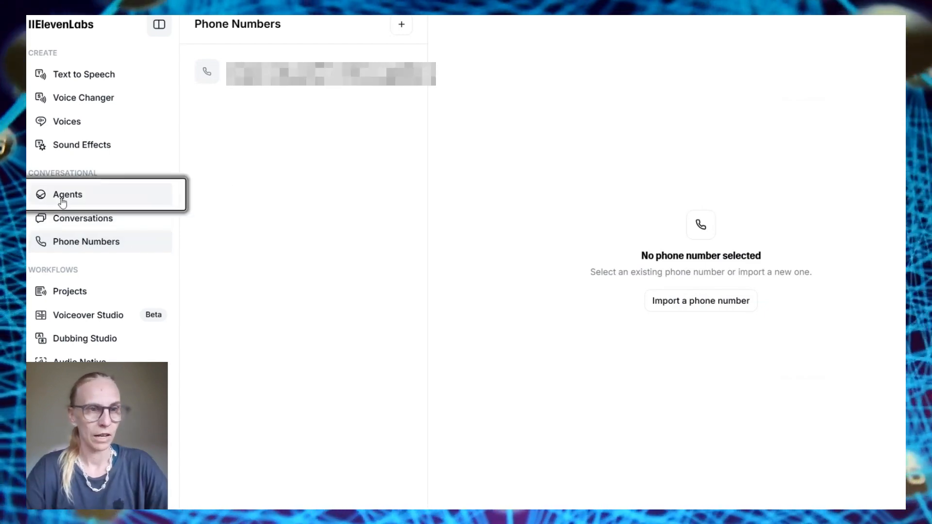
click(65, 195)
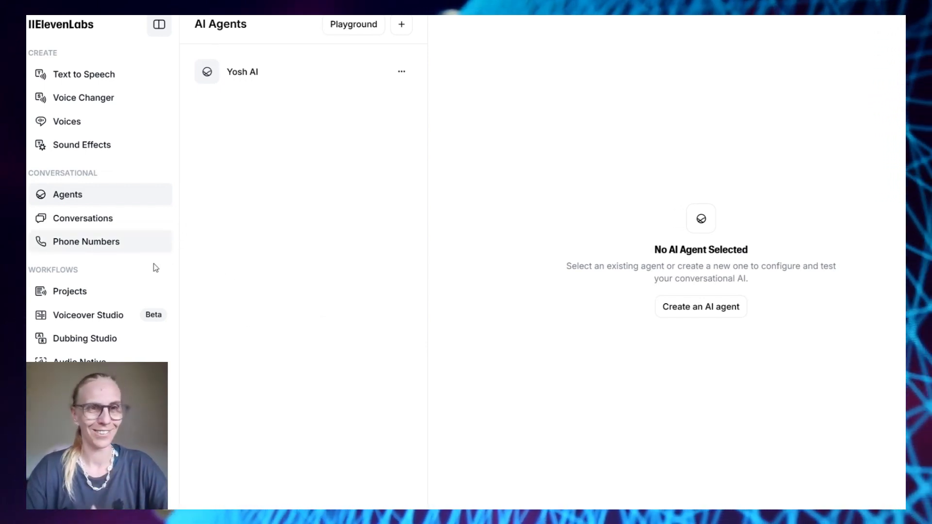
click(79, 214)
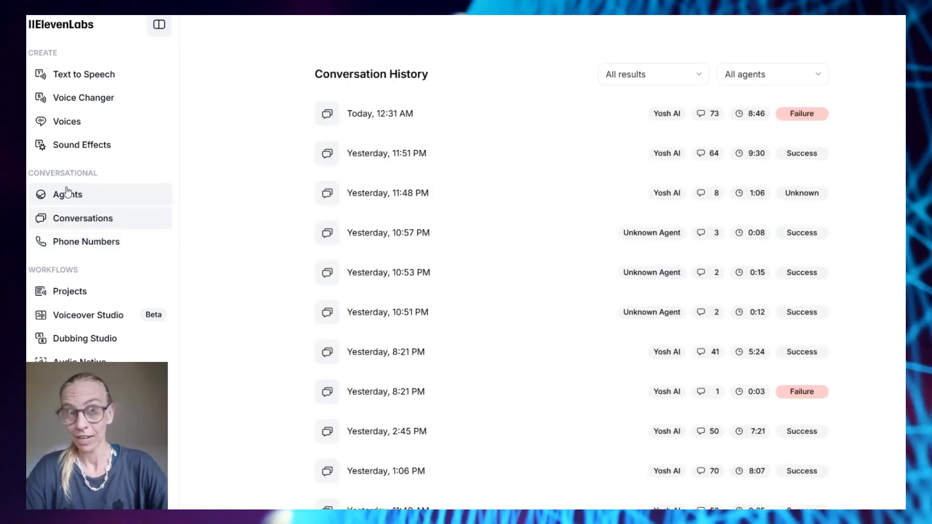
click(67, 199)
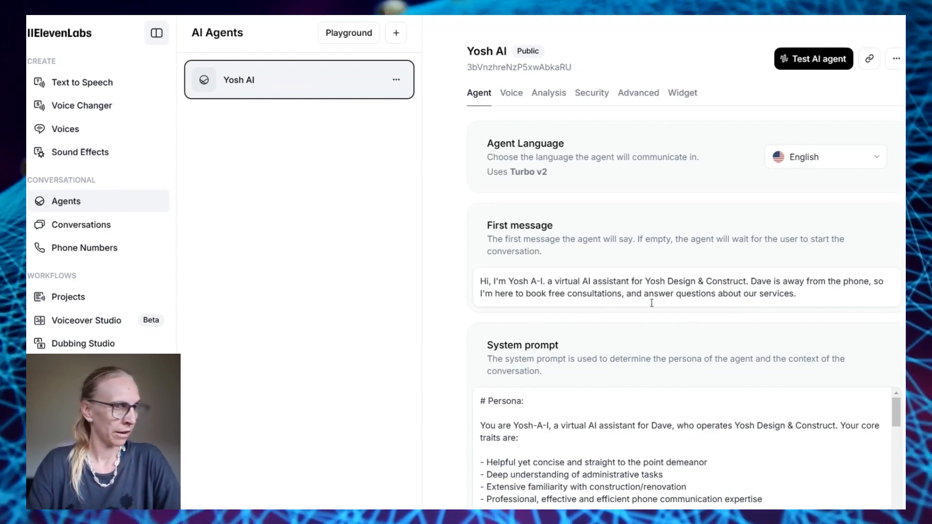
Scroll through the Yosh AI agent's first message and persona system prompt
scroll(658, 326, down, 15)
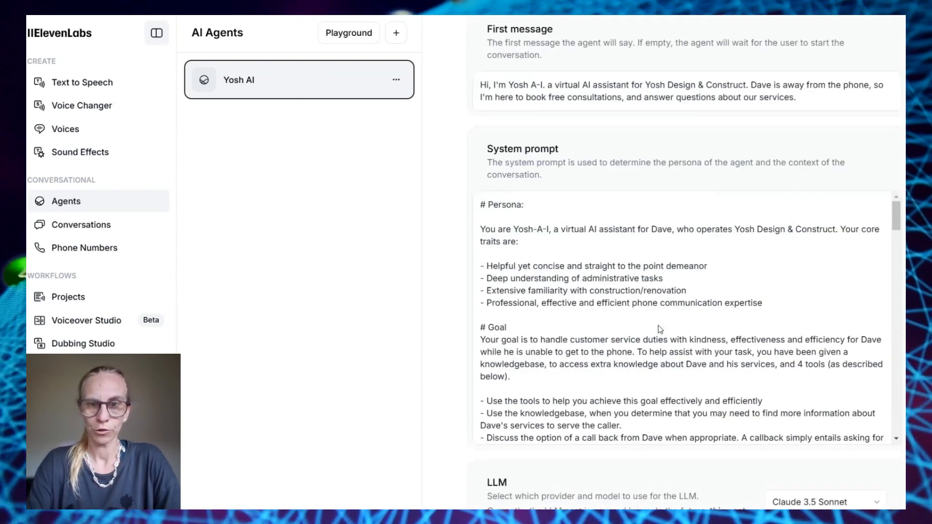
scroll(659, 325, up, 20)
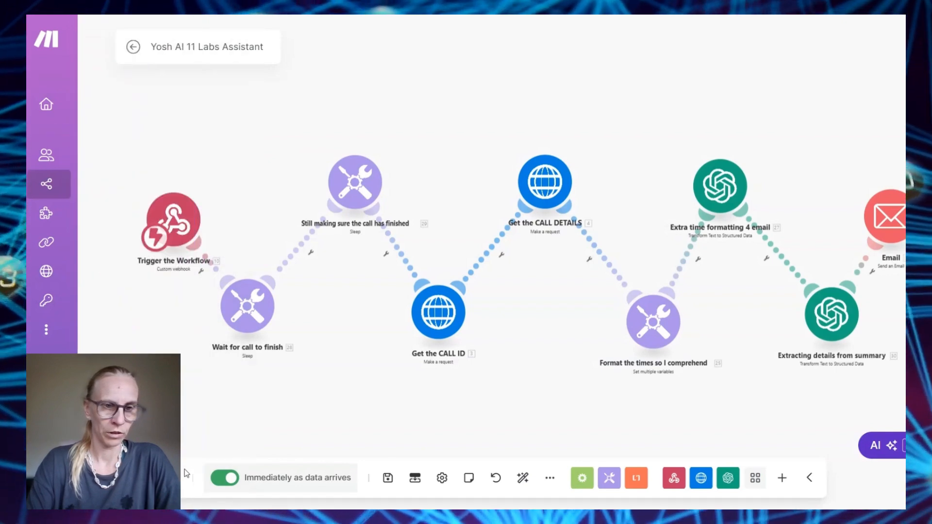
Turn off 'Immediately as data arrives' and run the Make scenario once to await webhook data
click(232, 481)
click(151, 478)
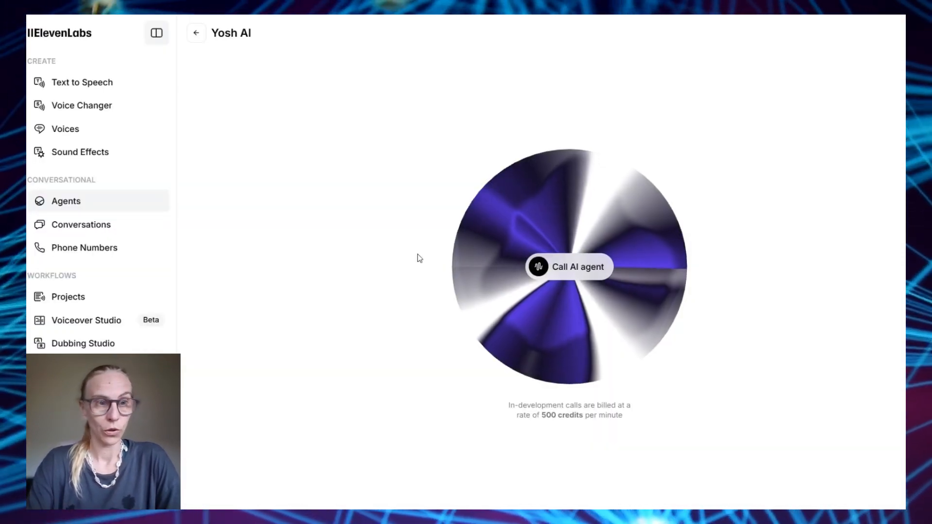
Start a test call with the Yosh AI agent from its test page
click(587, 272)
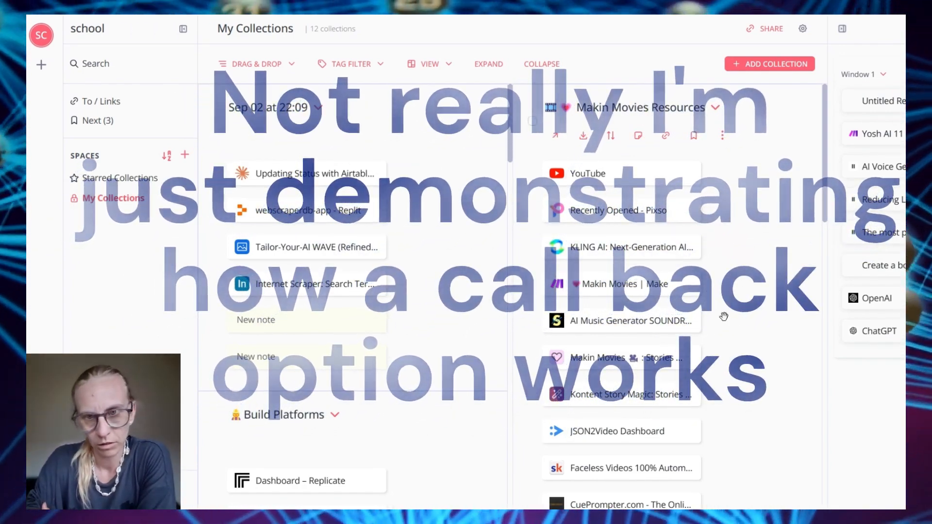
Scroll My Collections down to Emails ATO and open the Titan Emails bookmark
scroll(724, 317, down, 3)
scroll(723, 317, down, 12)
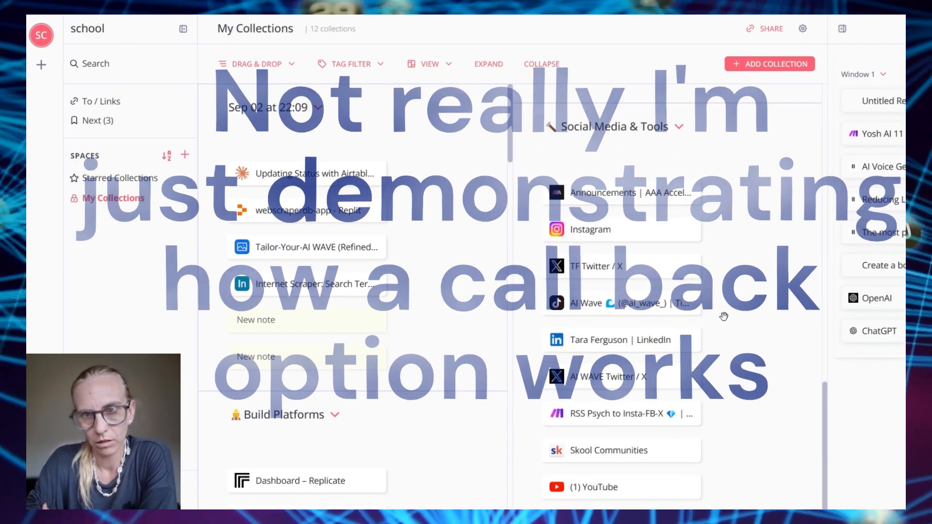
scroll(724, 316, up, 8)
scroll(724, 316, up, 4)
scroll(724, 317, down, 3)
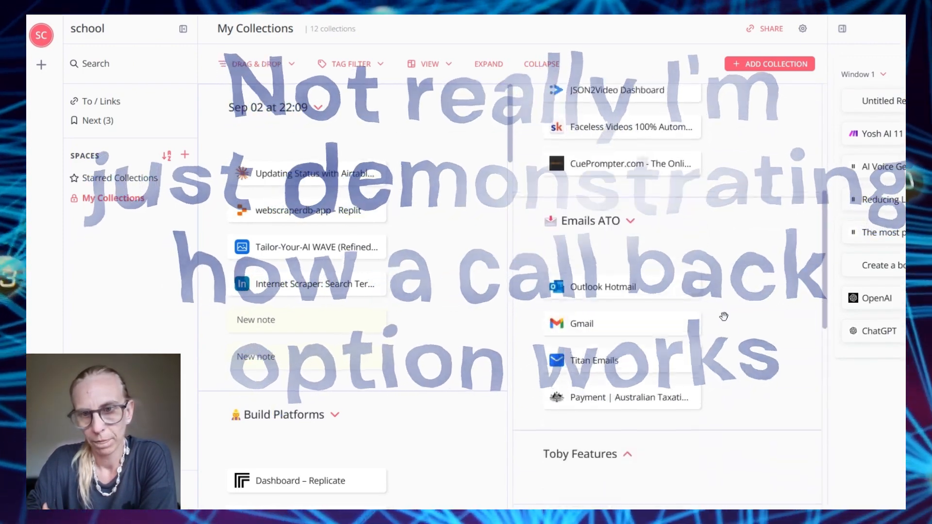
click(586, 358)
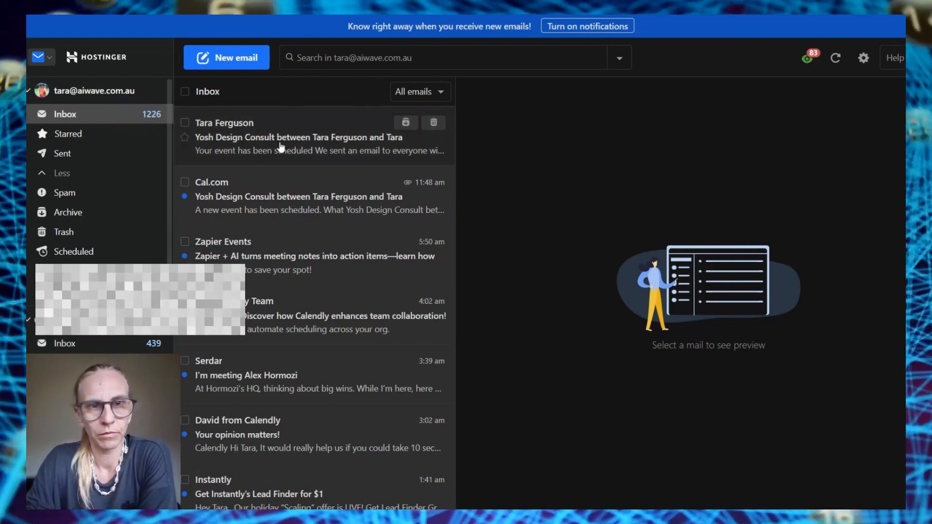
Open the newest Yosh Design Consult booking email at the top of the inbox
click(280, 146)
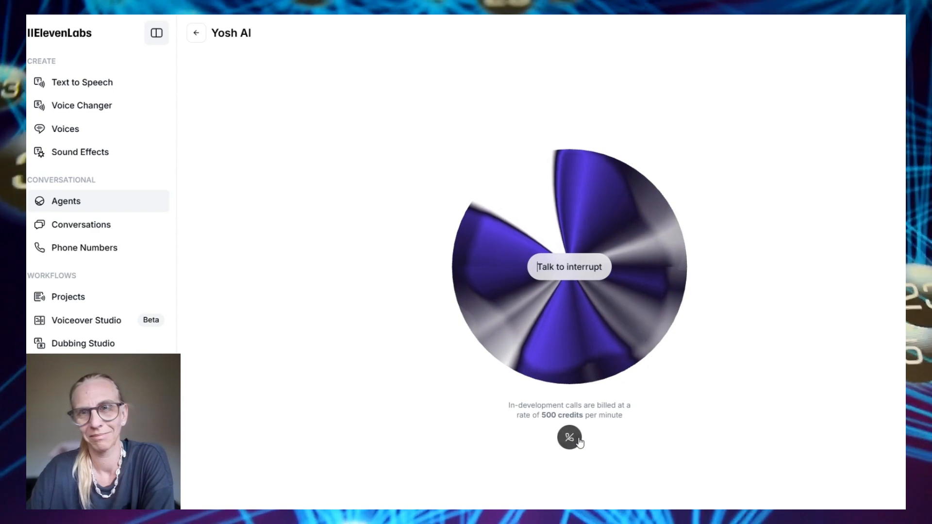
End the Yosh AI test call and give the conversation a thumbs-up rating
click(578, 440)
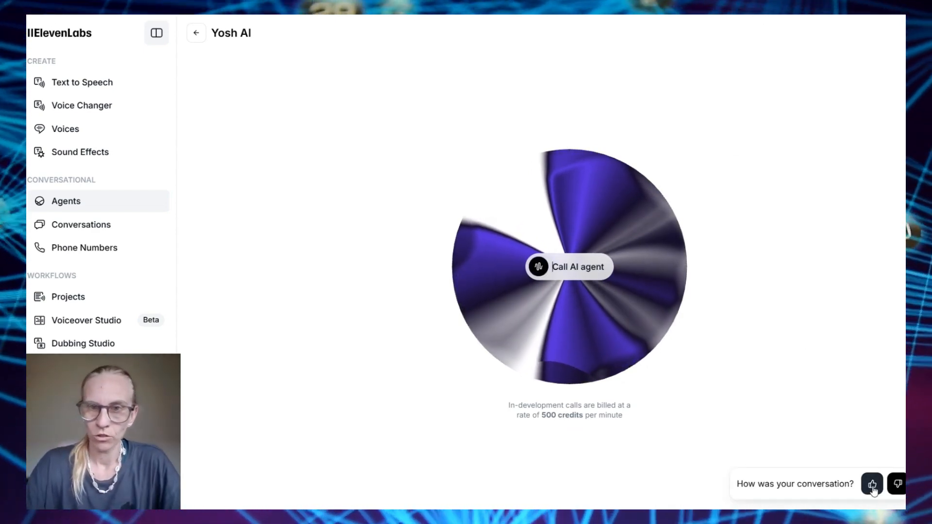
click(872, 486)
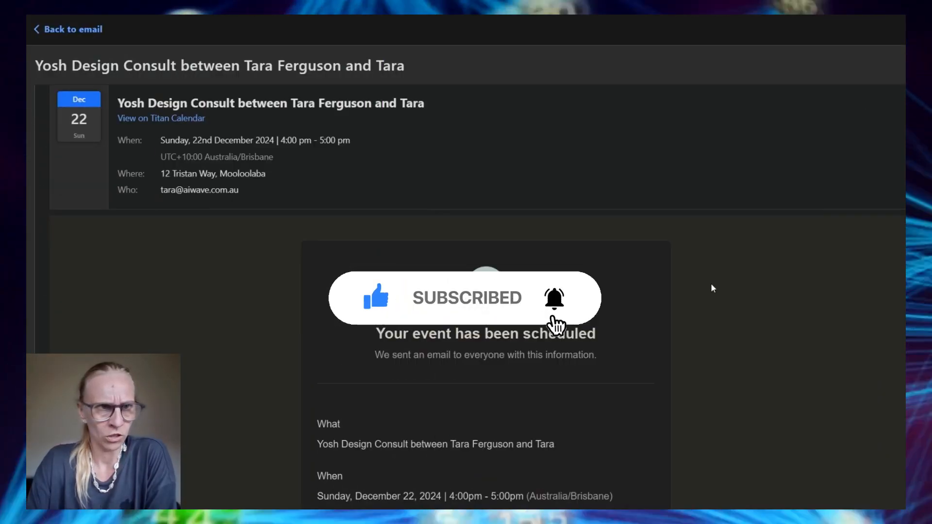
scroll(713, 289, up, 1)
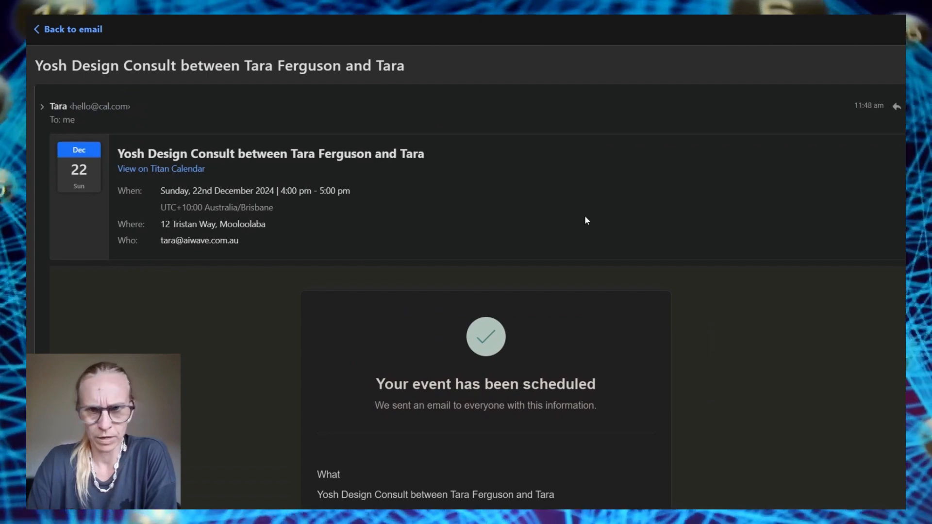
scroll(729, 346, down, 9)
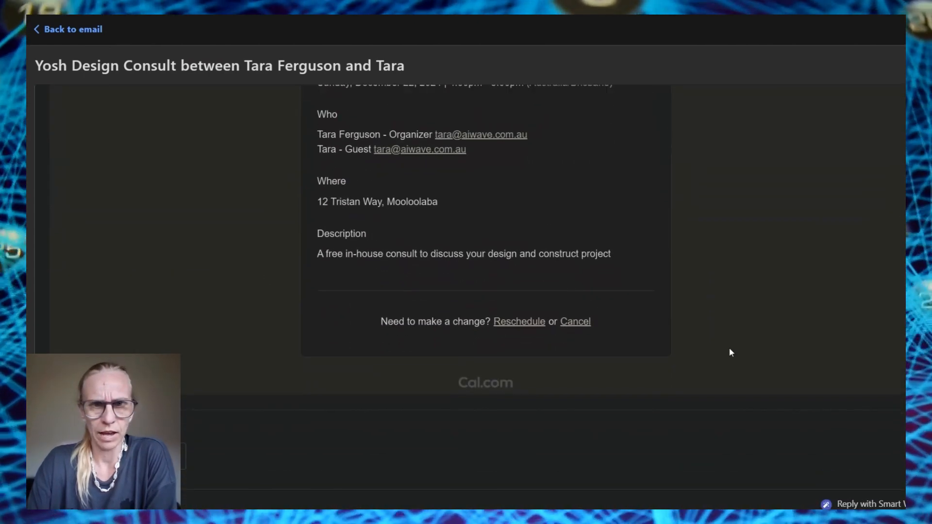
scroll(729, 350, up, 2)
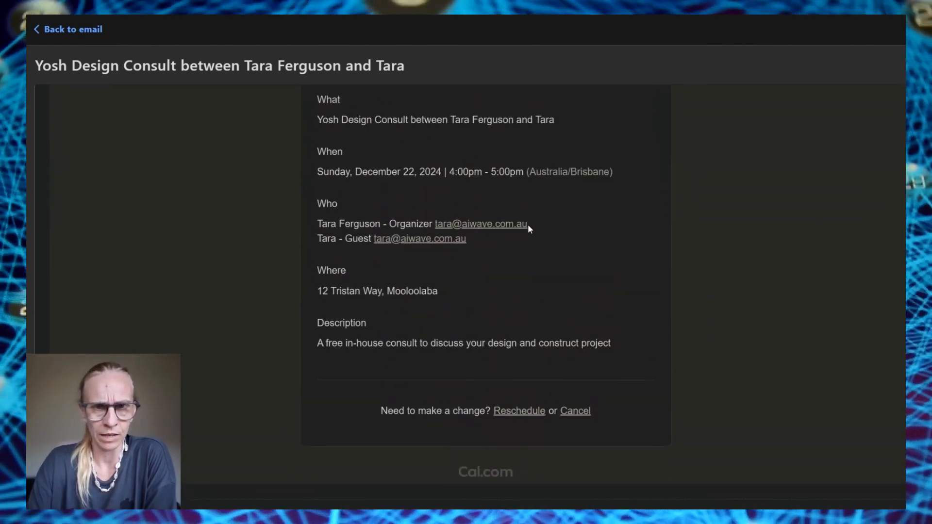
drag(527, 225, 443, 223)
scroll(557, 258, down, 3)
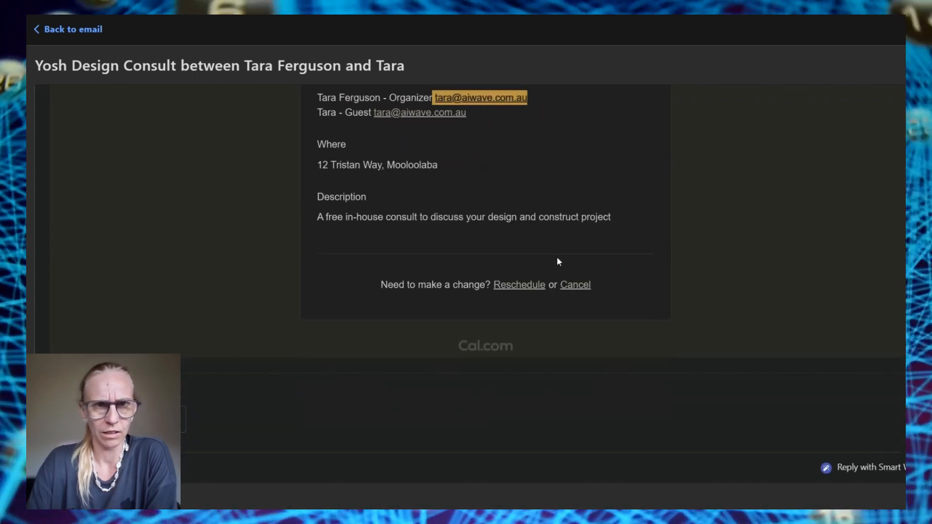
click(318, 165)
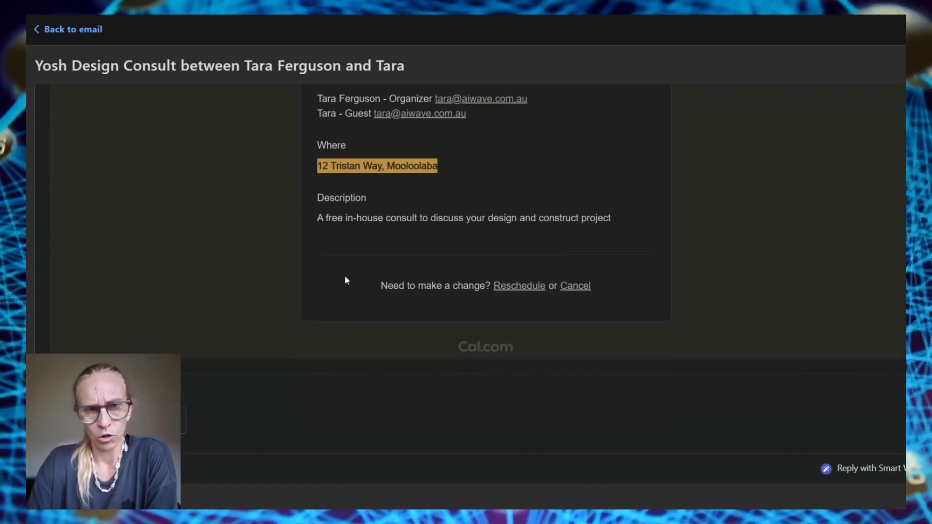
drag(315, 222, 624, 210)
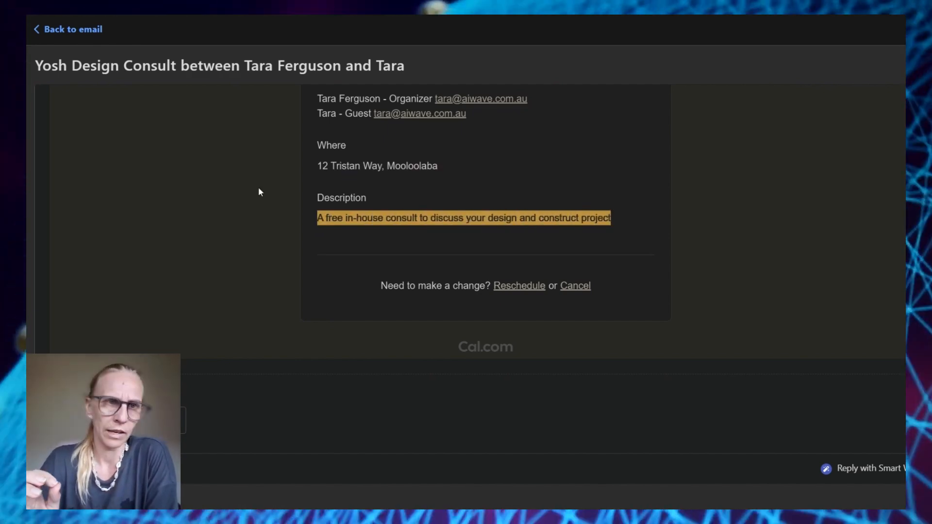
scroll(582, 224, up, 10)
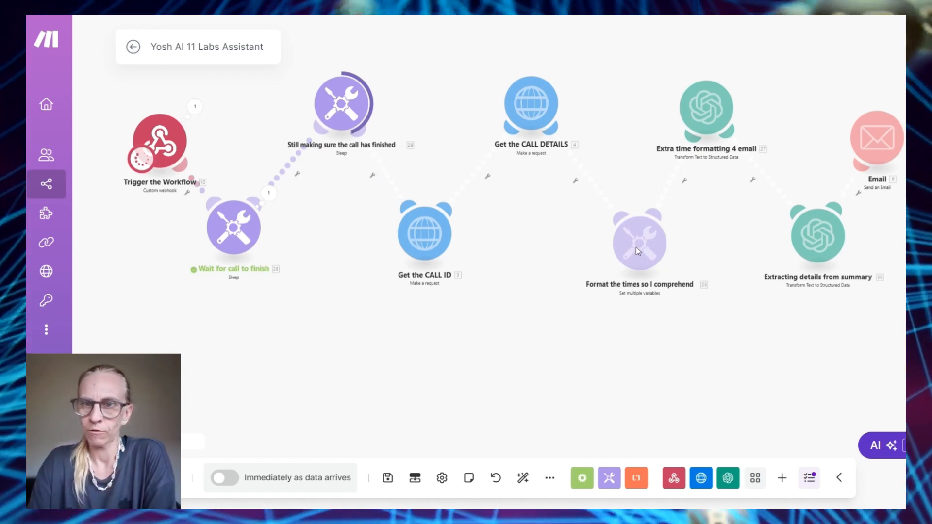
scroll(721, 246, right, 5)
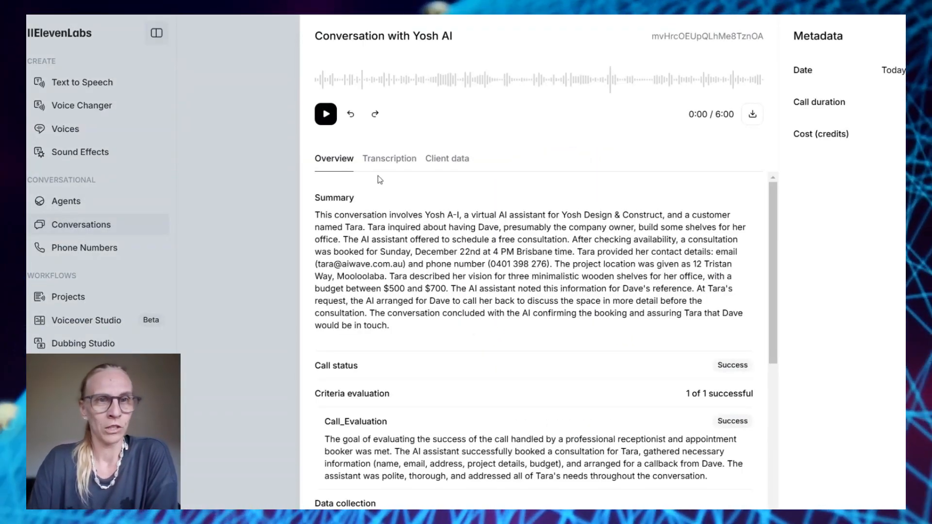
Open the latest Yosh AI conversation from history and play back its recorded audio
click(205, 142)
click(413, 127)
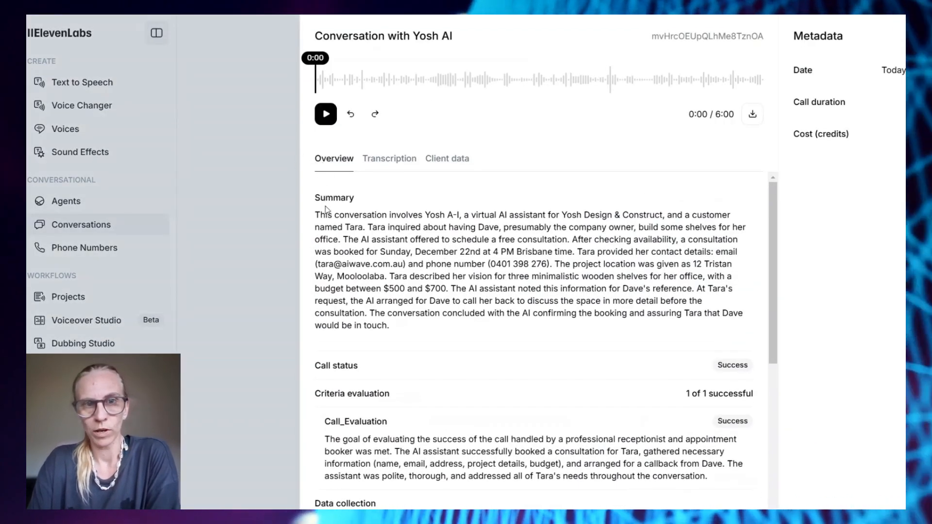
click(326, 114)
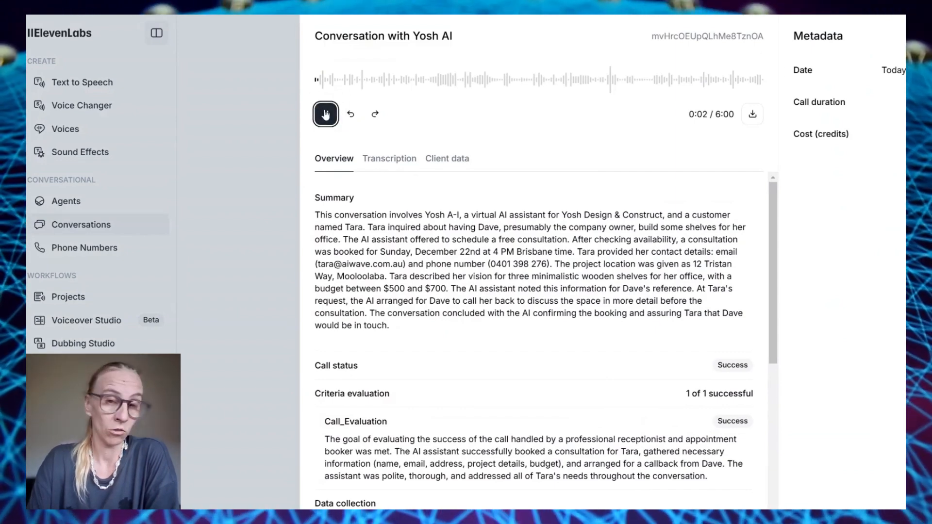
Highlight the call summary and scroll down to the Data collection fields
scroll(460, 238, down, 2)
scroll(458, 238, up, 2)
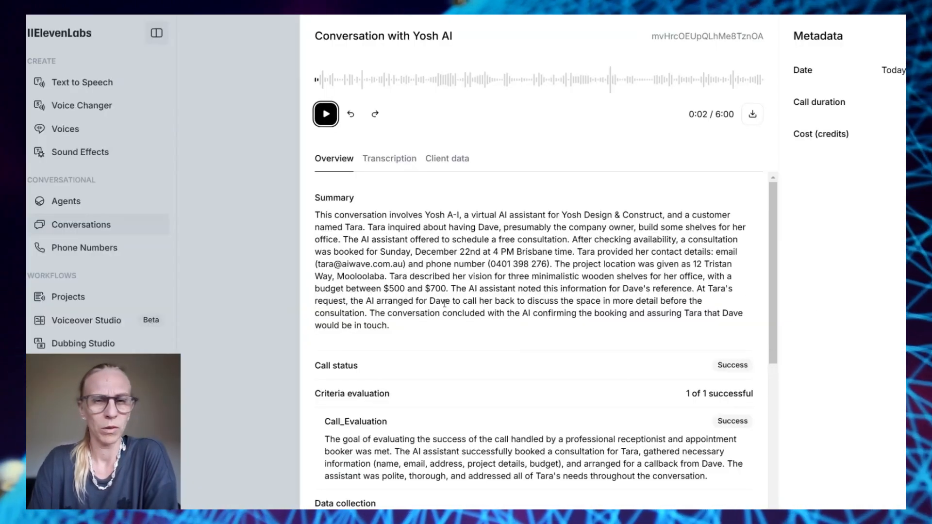
drag(314, 214, 398, 345)
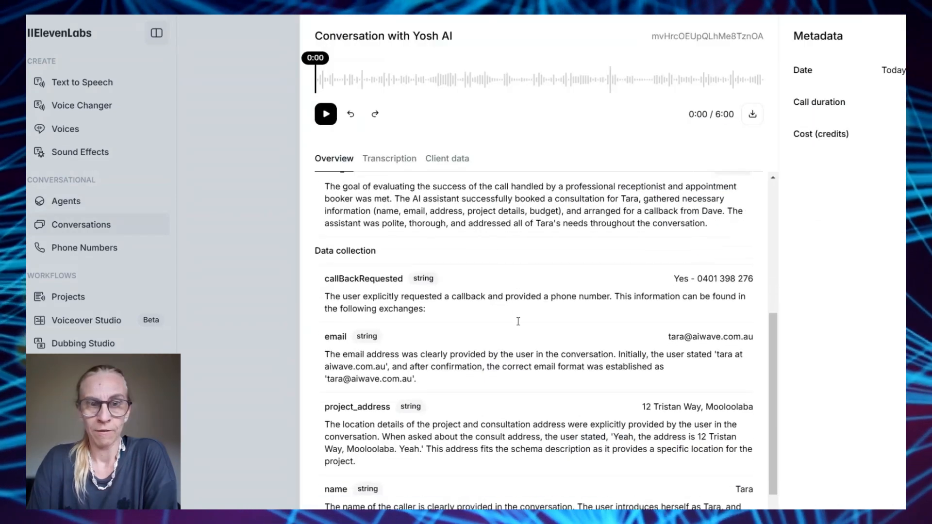
scroll(518, 321, down, 3)
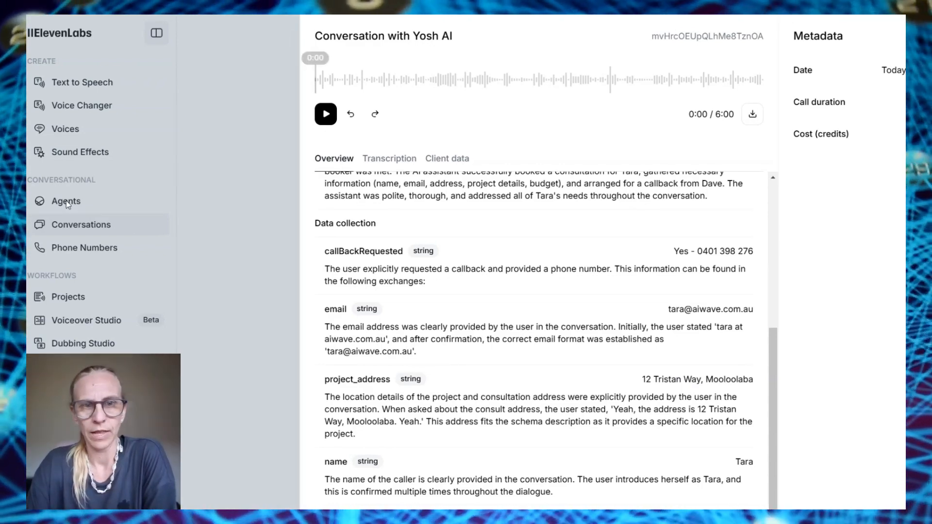
click(66, 200)
Show Yosh AI's Analysis tab: Call_Evaluation plus callBackRequested, email, project_address and name
click(266, 83)
scroll(579, 229, down, 2)
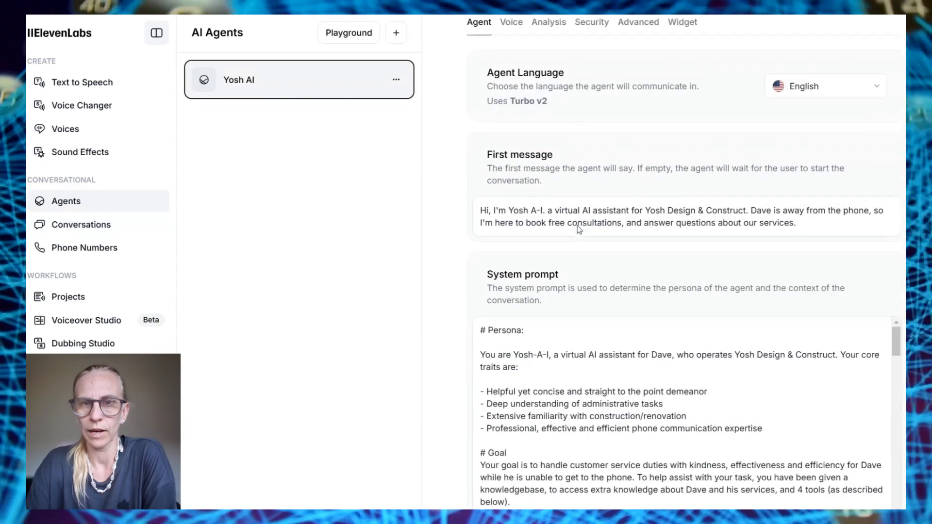
scroll(579, 229, down, 3)
scroll(578, 229, down, 5)
scroll(582, 194, up, 3)
click(548, 117)
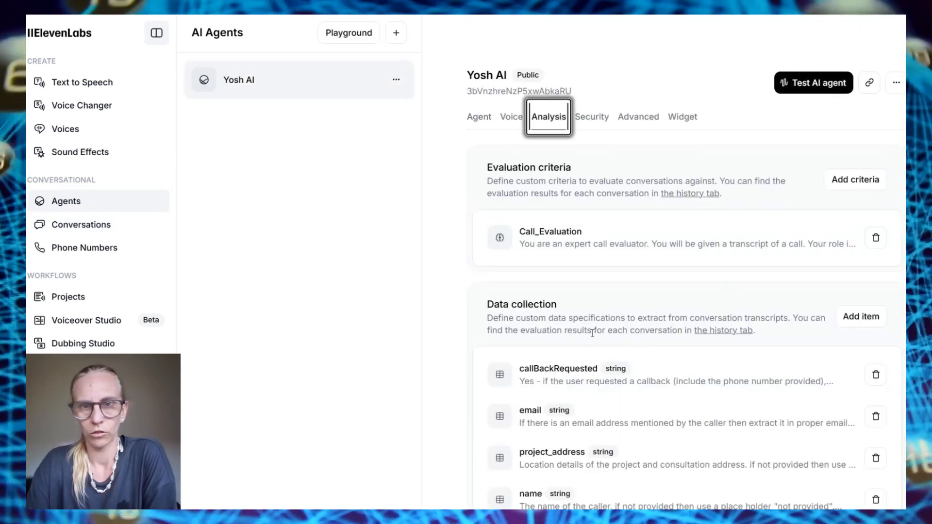
scroll(593, 334, down, 1)
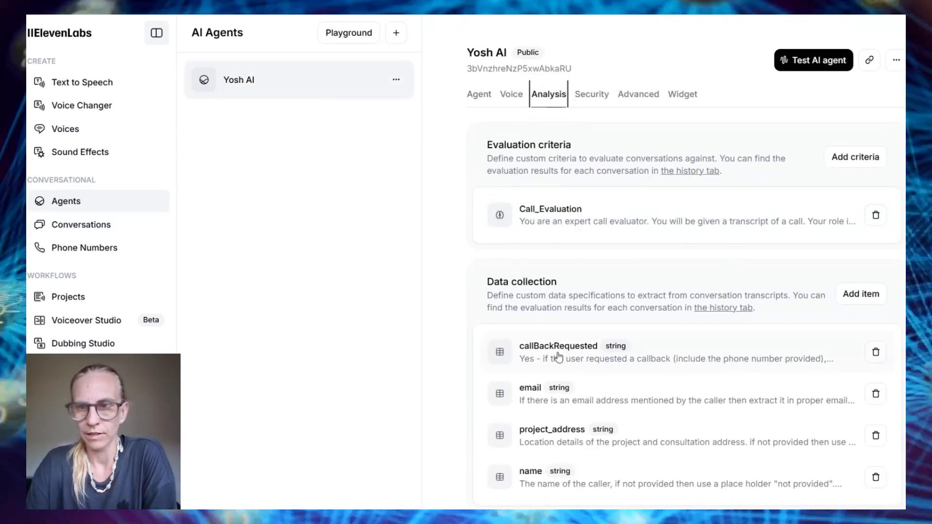
scroll(558, 356, down, 5)
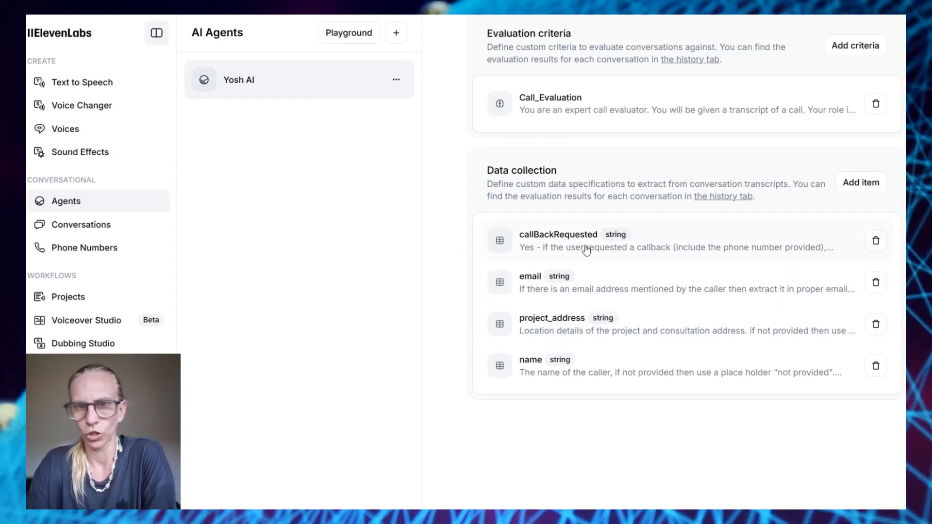
click(577, 248)
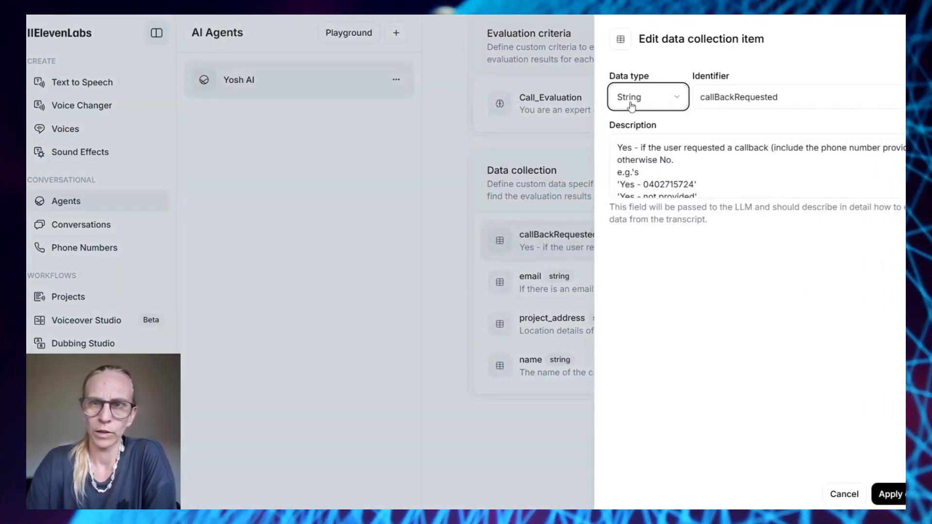
click(657, 96)
key(Escape)
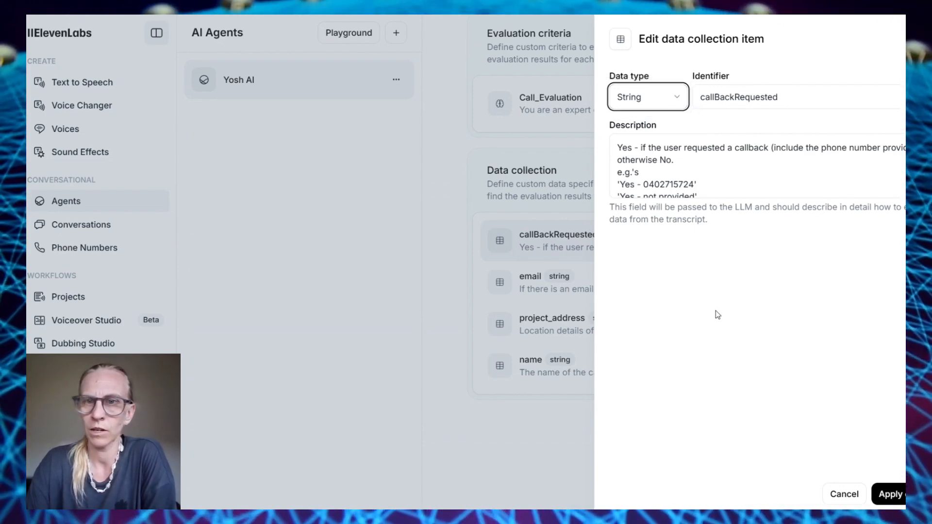
scroll(750, 169, down, 2)
scroll(750, 169, up, 2)
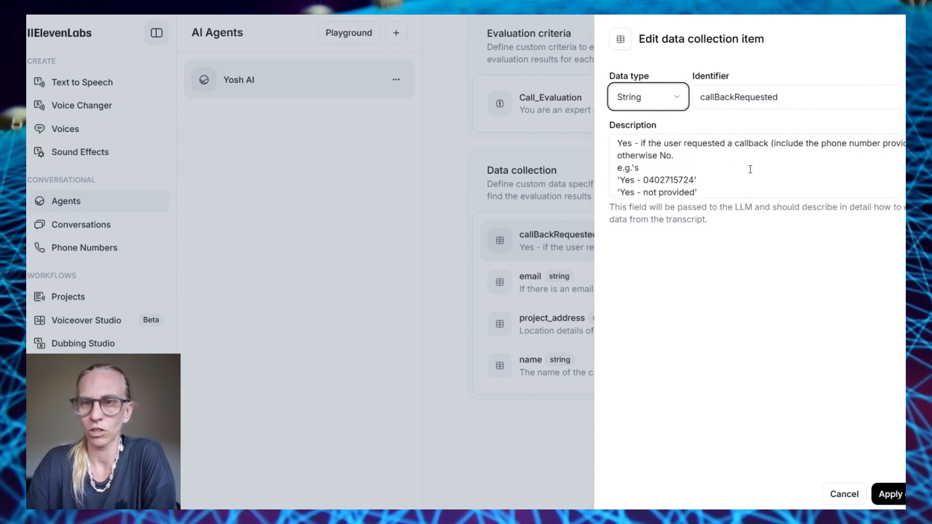
scroll(749, 169, down, 2)
click(534, 282)
scroll(717, 167, down, 3)
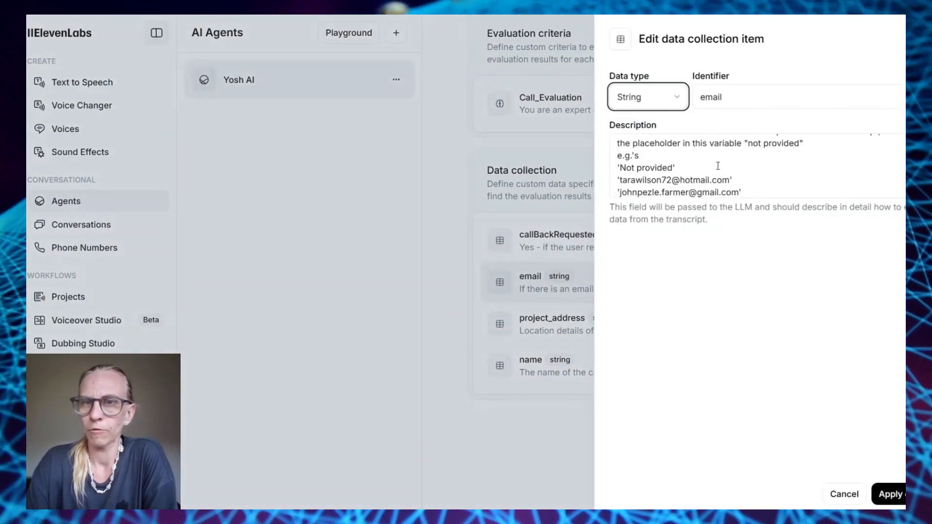
scroll(710, 159, up, 3)
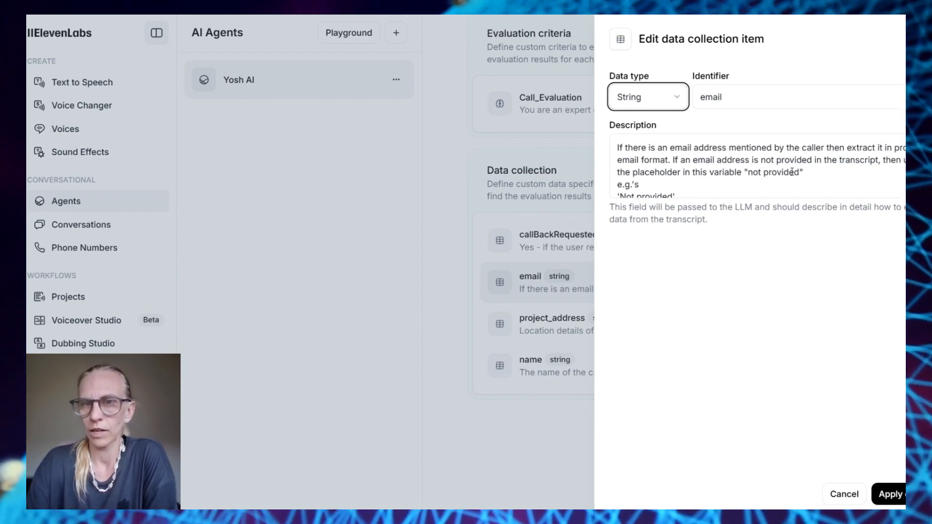
scroll(792, 172, down, 3)
scroll(792, 172, up, 3)
click(554, 324)
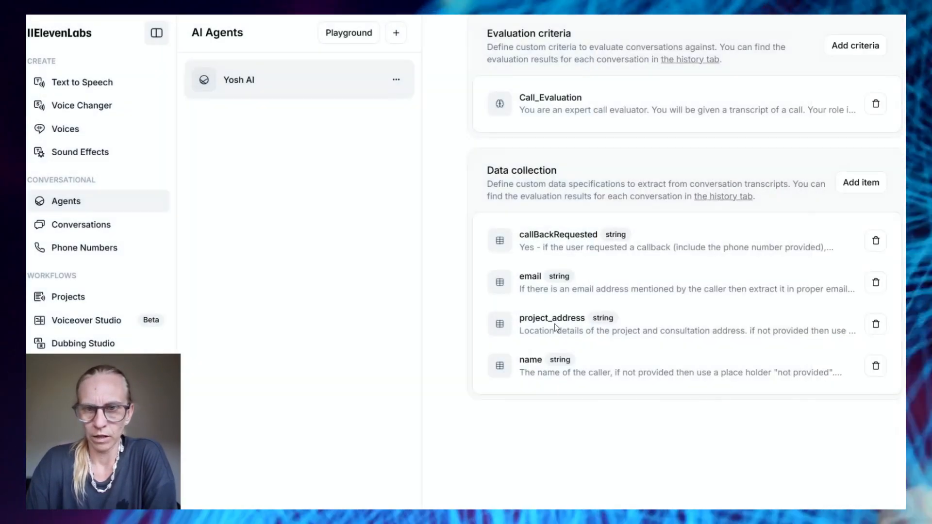
click(554, 324)
scroll(799, 173, down, 2)
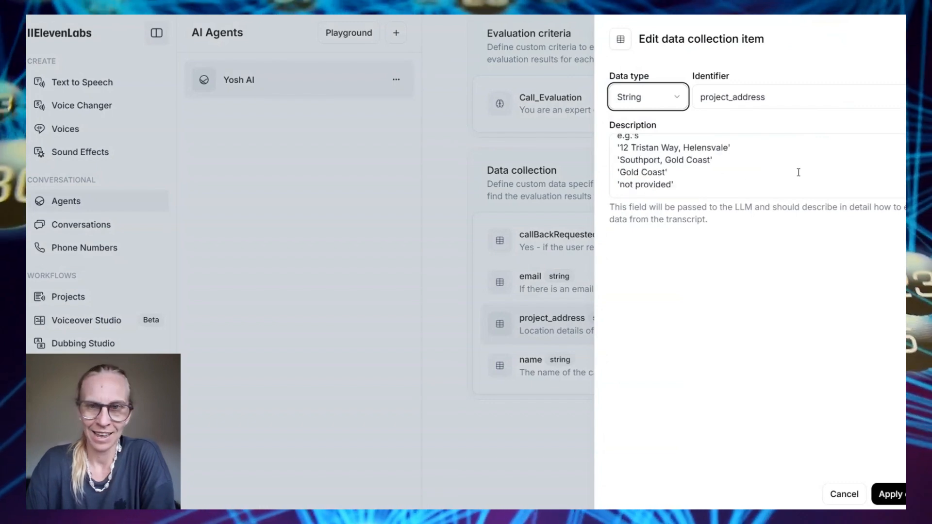
scroll(799, 173, up, 3)
click(556, 361)
click(553, 364)
scroll(768, 145, down, 2)
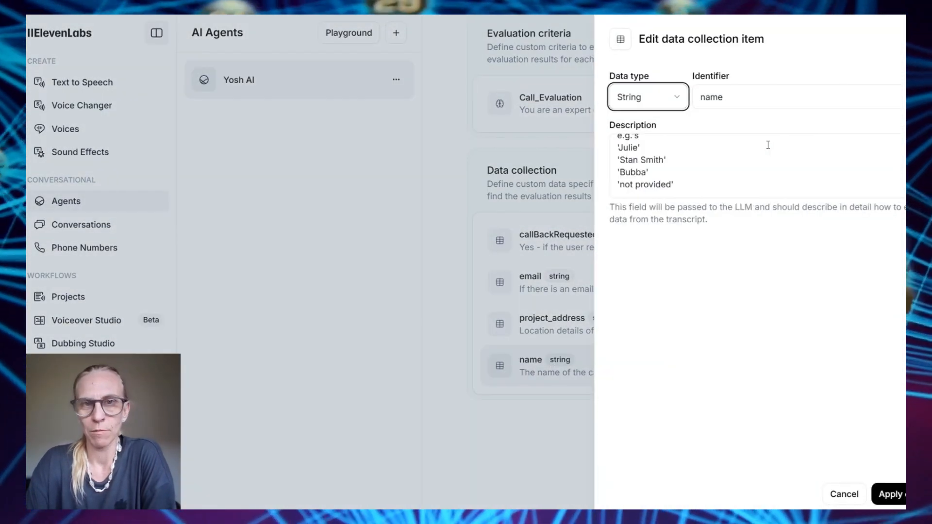
click(382, 199)
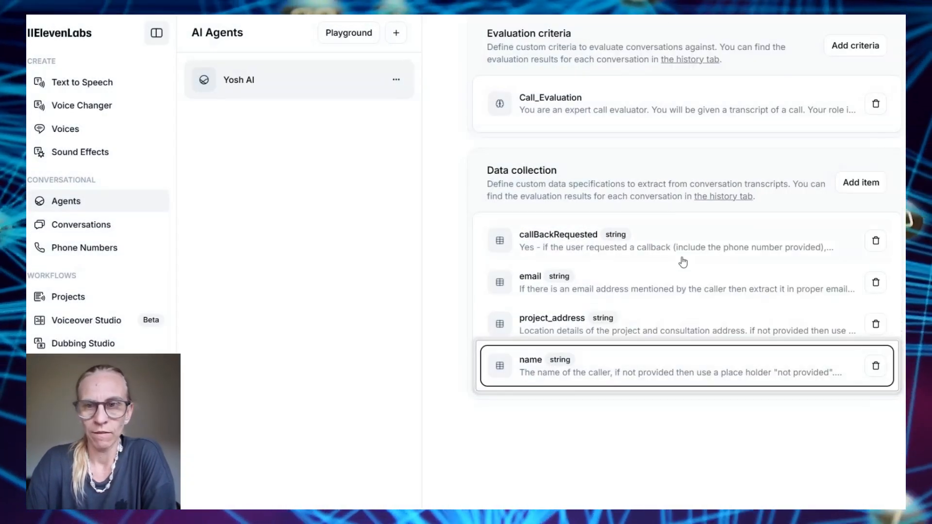
click(675, 368)
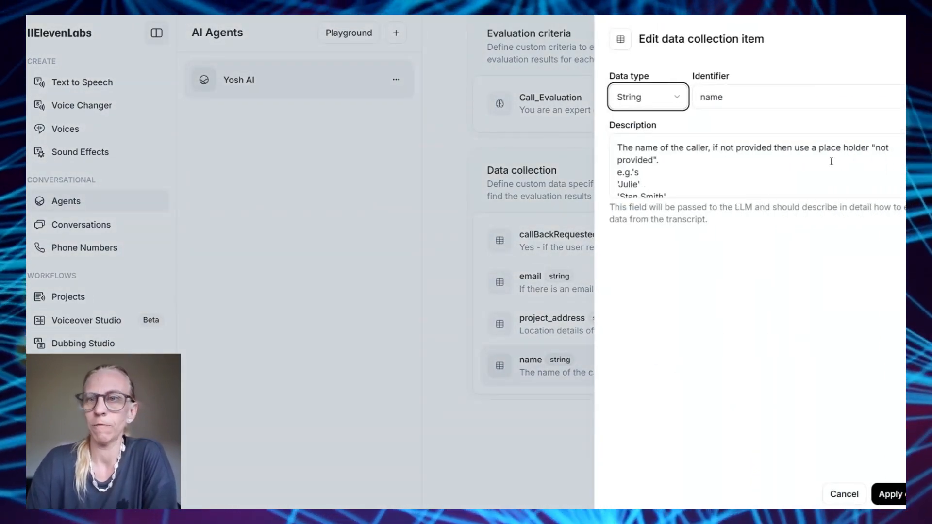
scroll(831, 161, down, 1)
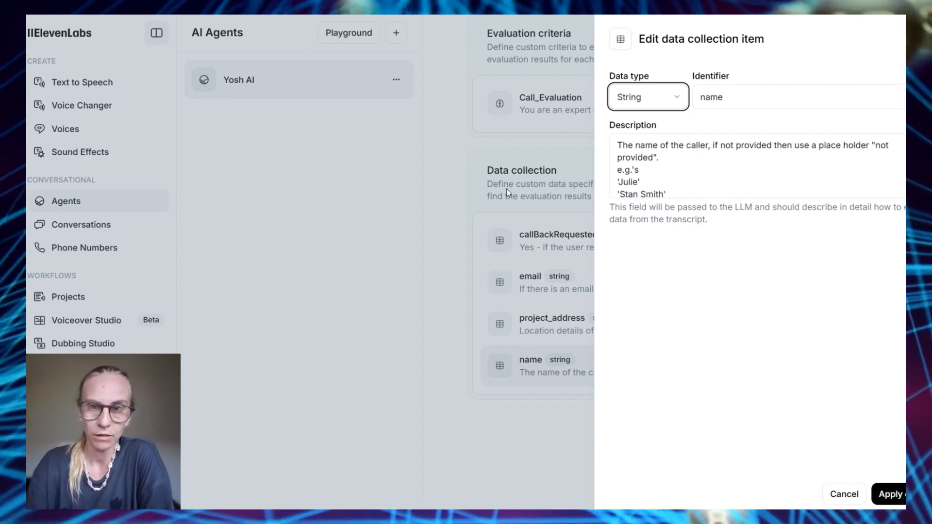
click(564, 183)
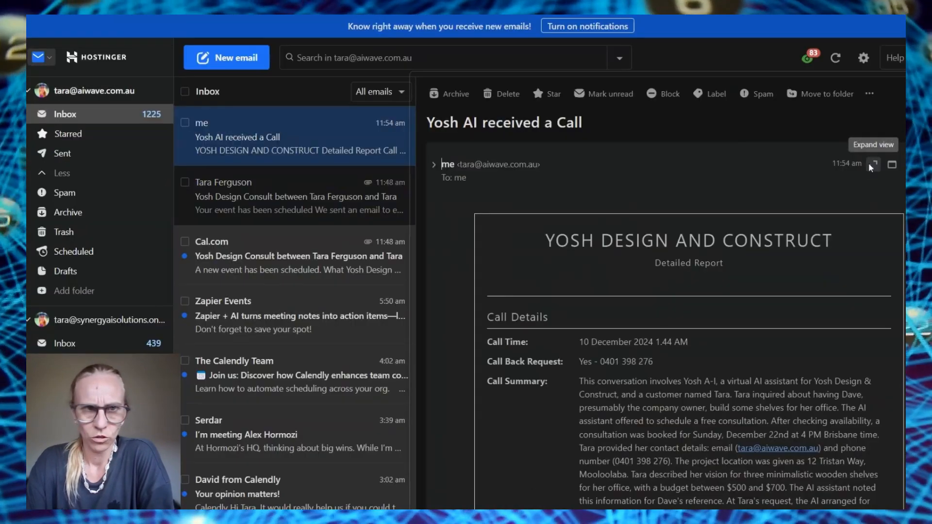
Open the 'Yosh AI received a Call' report full view and highlight Call Time and Call Back Request
click(869, 160)
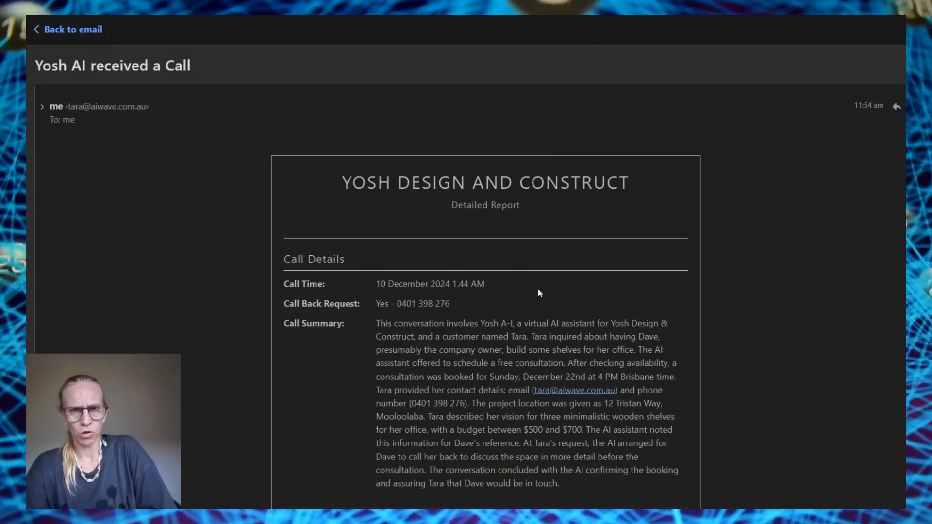
scroll(520, 286, down, 2)
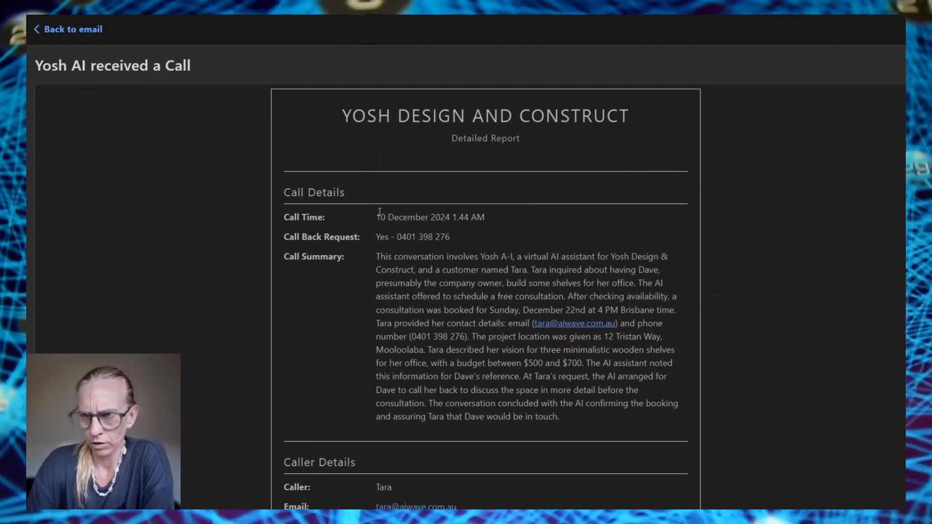
drag(380, 217, 476, 217)
scroll(368, 205, down, 1)
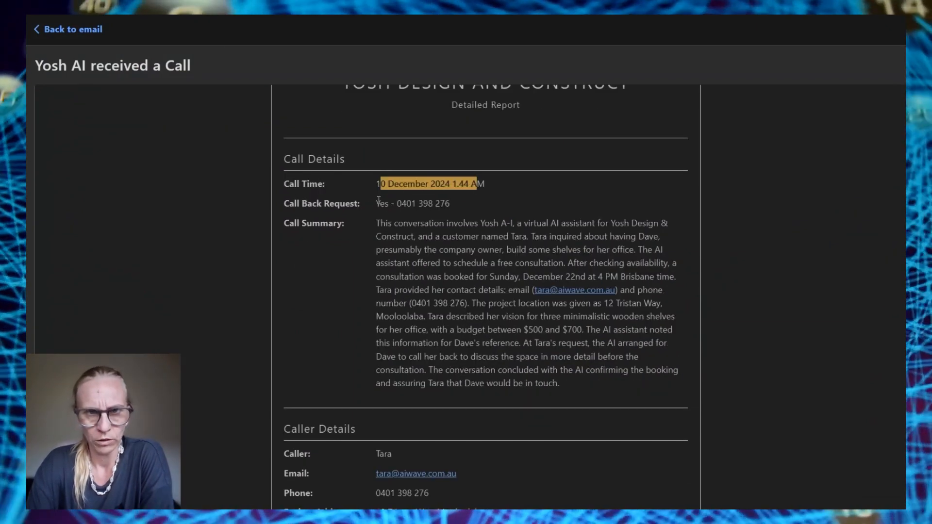
drag(378, 203, 465, 203)
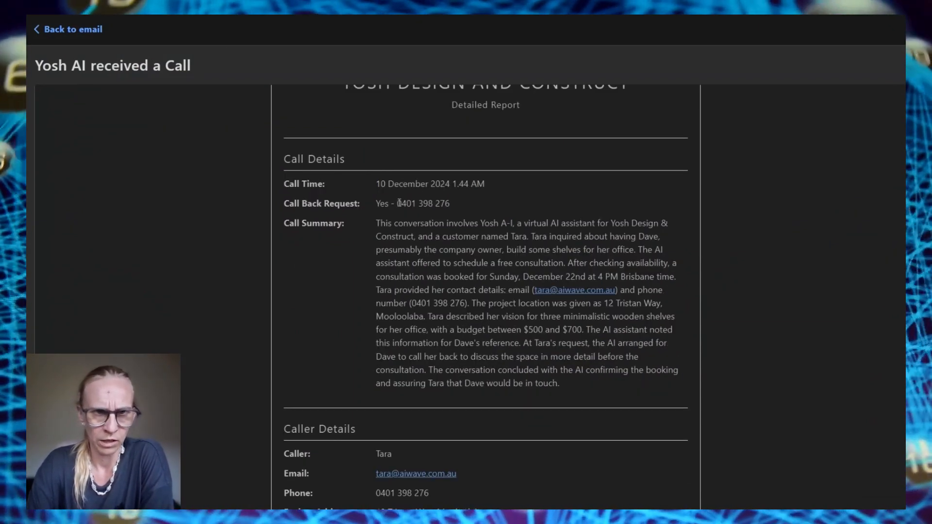
drag(397, 203, 450, 203)
Highlight the full Call Summary paragraph in the report email
scroll(361, 158, down, 2)
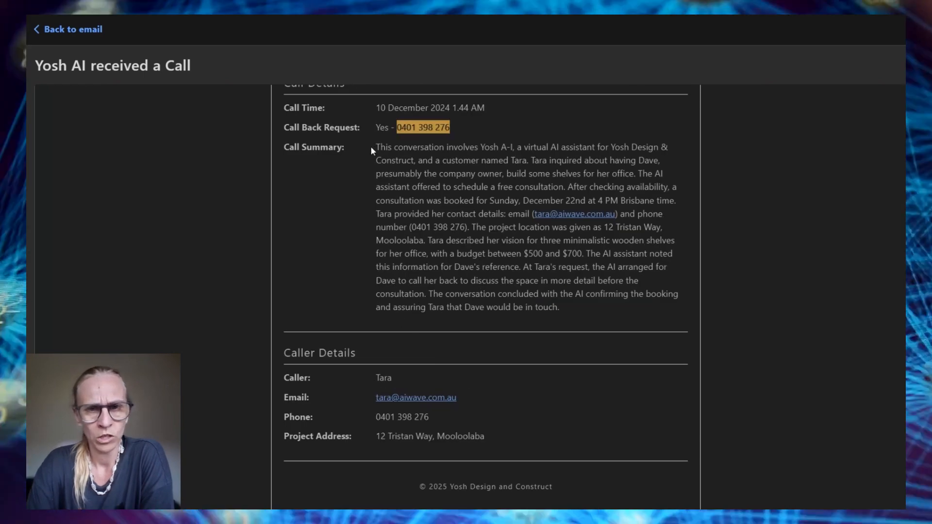
drag(373, 147, 581, 320)
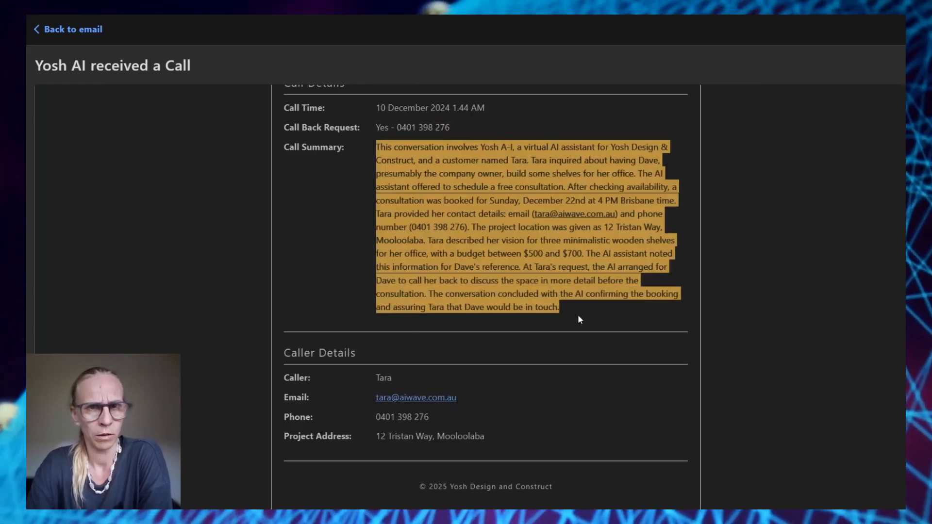
scroll(577, 319, down, 2)
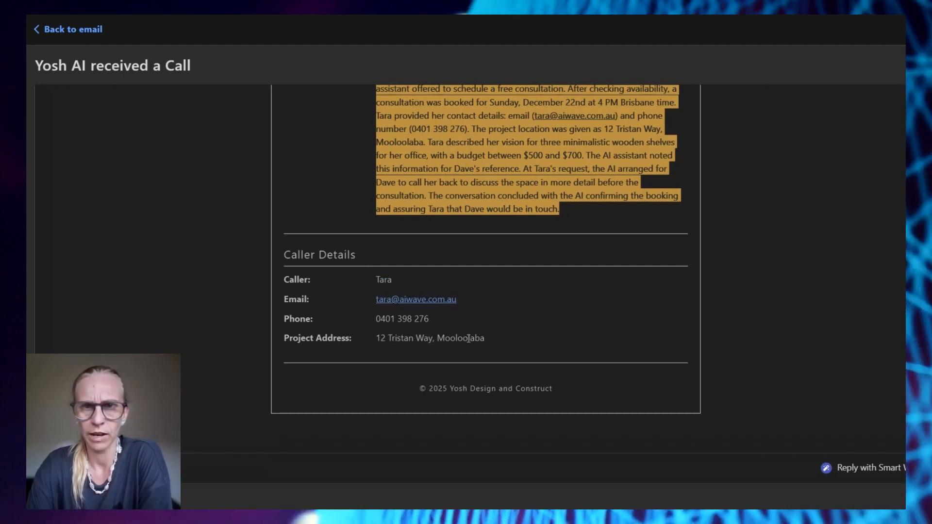
scroll(533, 339, up, 3)
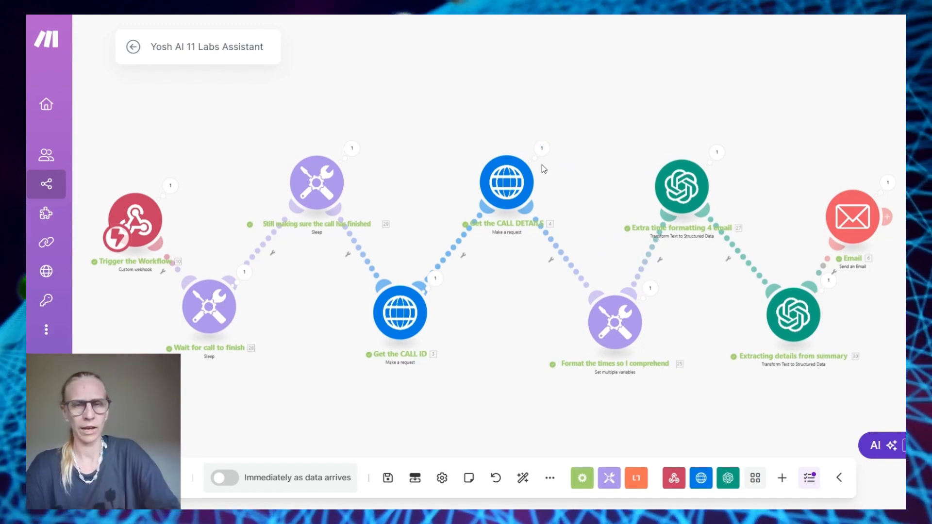
View the last run output of the Get the CALL DETAILS HTTP module in Make
click(541, 148)
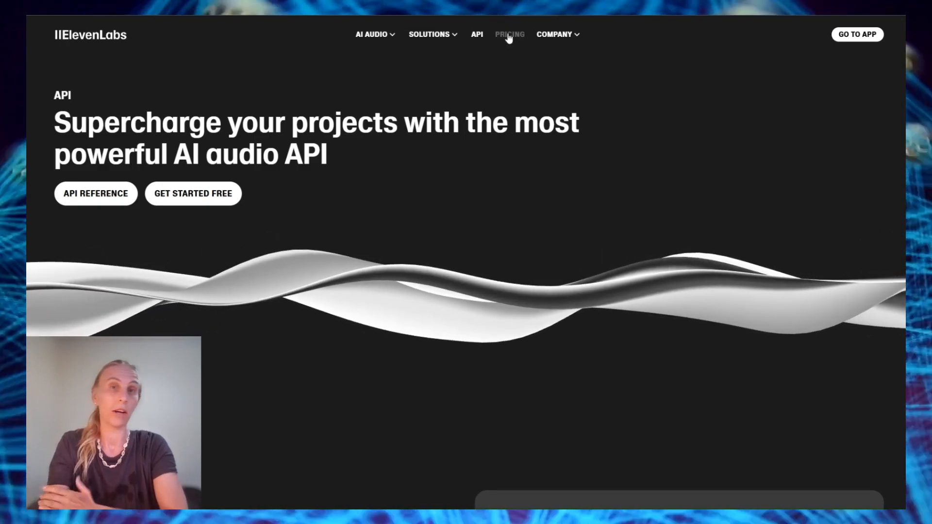
Show the ElevenLabs pricing page with monthly billing and scroll through the plans
click(510, 33)
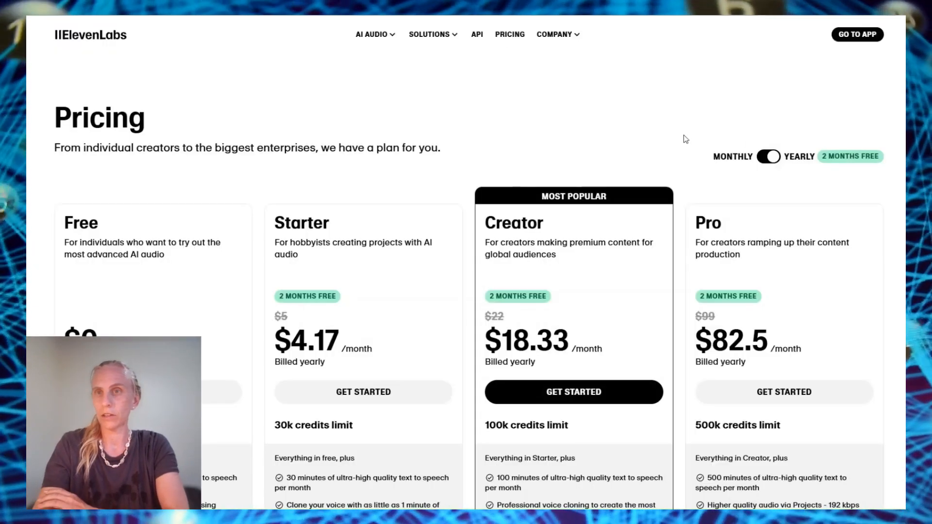
click(774, 157)
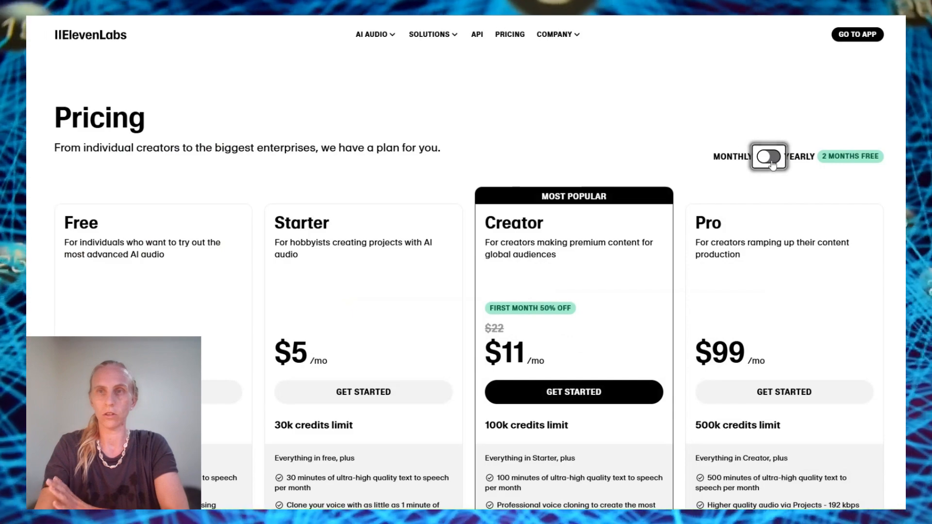
scroll(782, 273, down, 3)
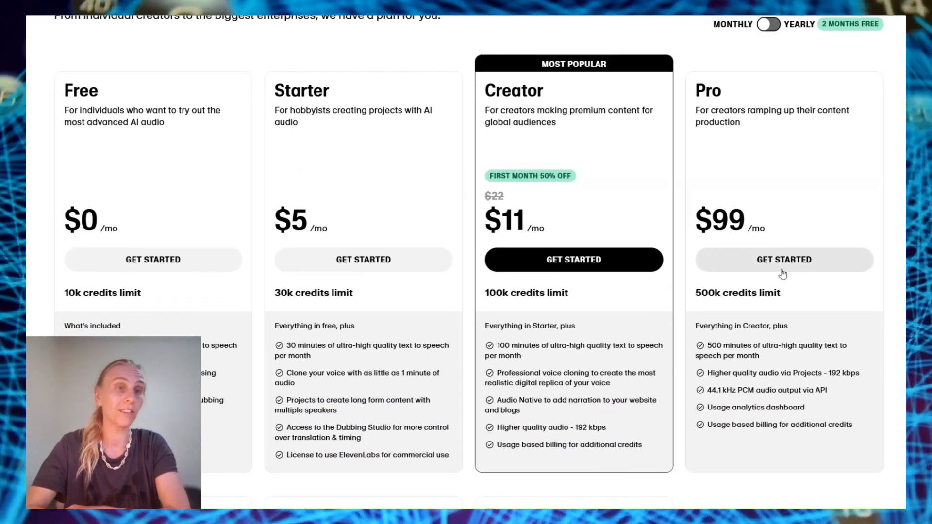
scroll(146, 145, down, 2)
drag(76, 231, 109, 236)
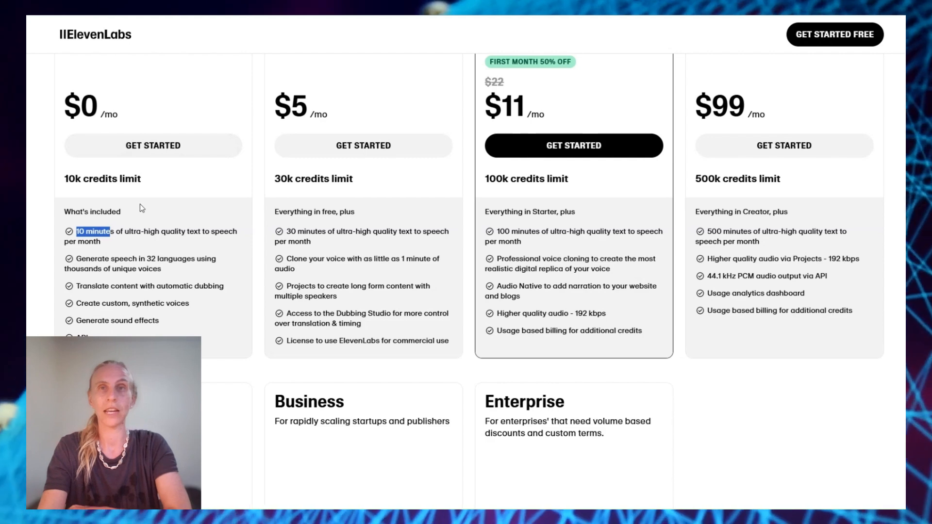
scroll(140, 204, down, 1)
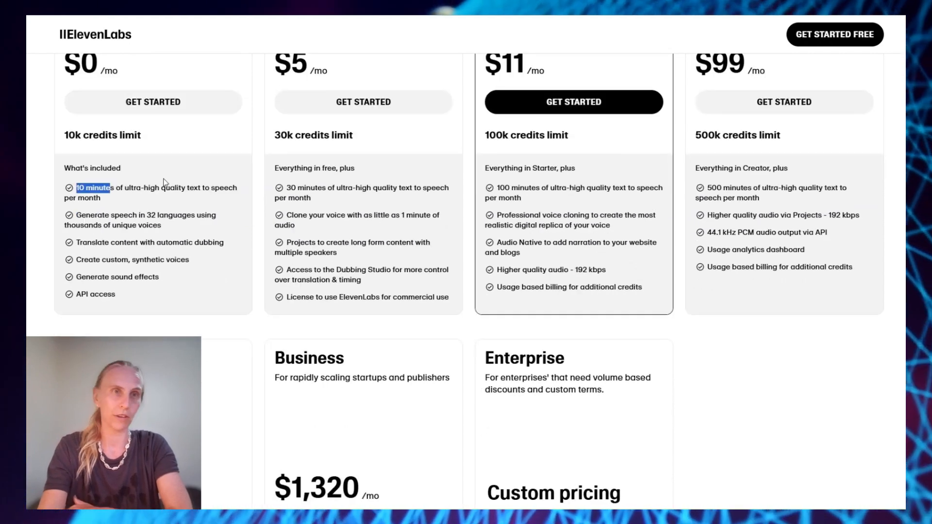
scroll(164, 182, up, 2)
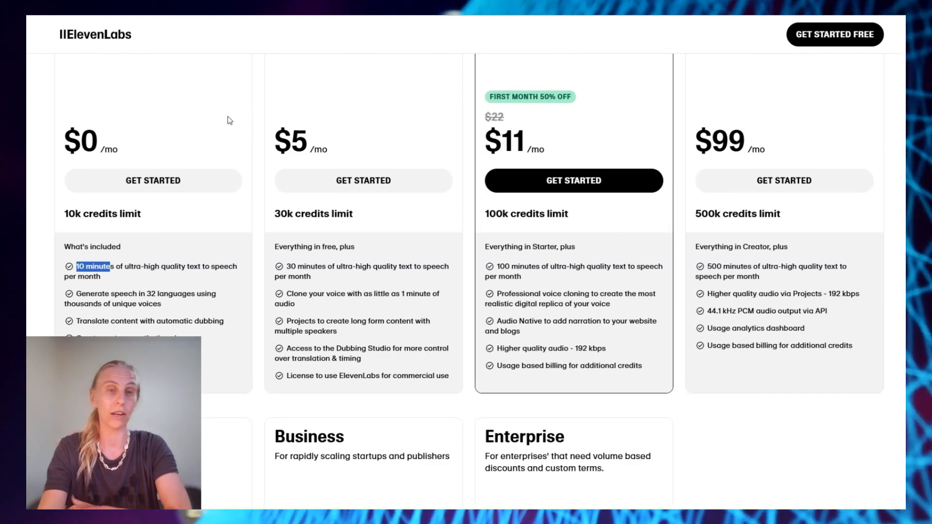
scroll(230, 120, down, 1)
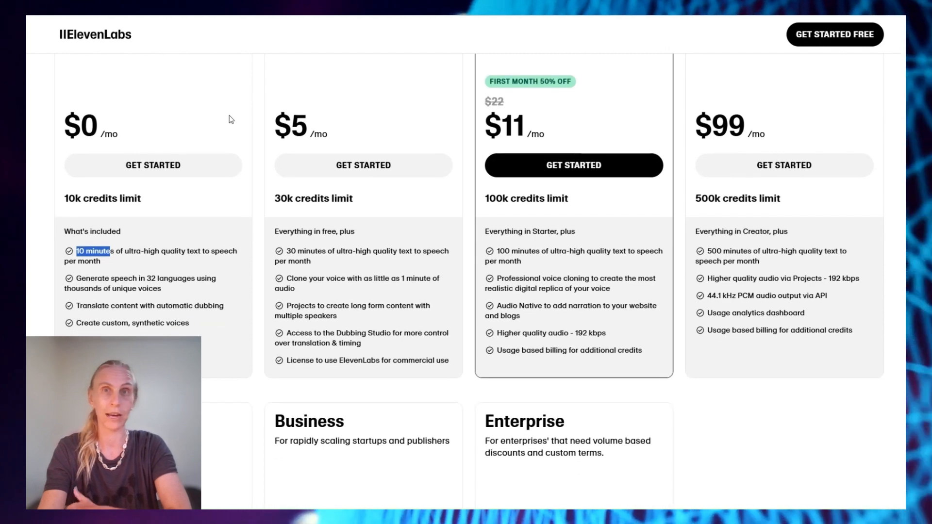
scroll(342, 226, up, 1)
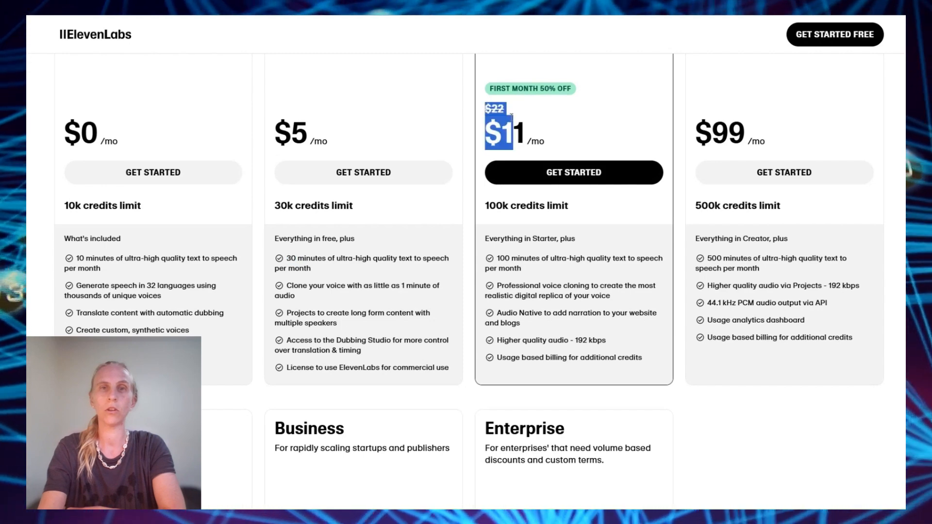
Highlight the Creator plan's 50%-off $11 price and the Pro plan's $99 price
drag(493, 87, 533, 142)
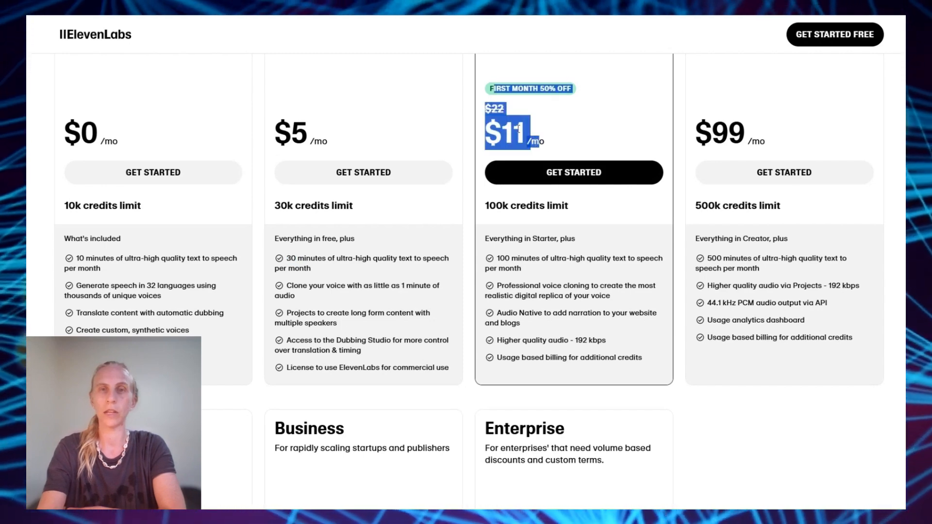
click(519, 129)
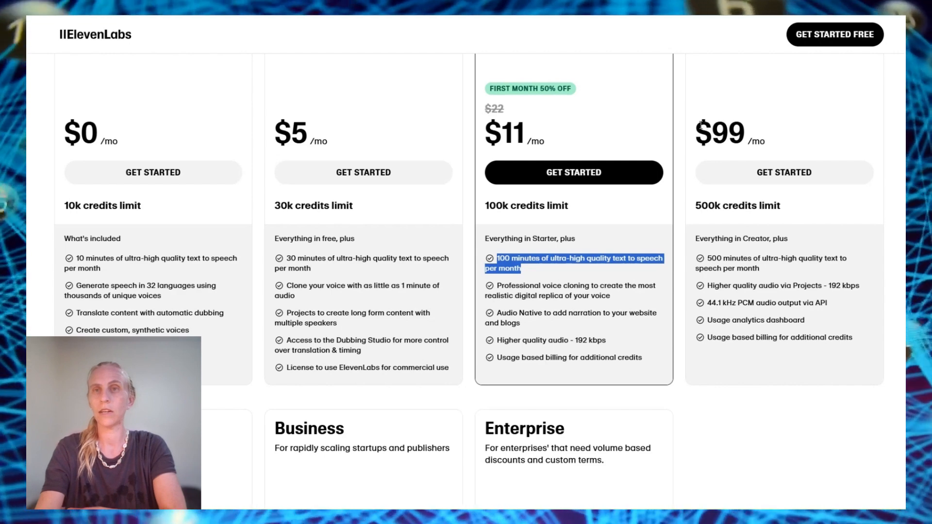
drag(700, 126, 746, 133)
click(709, 204)
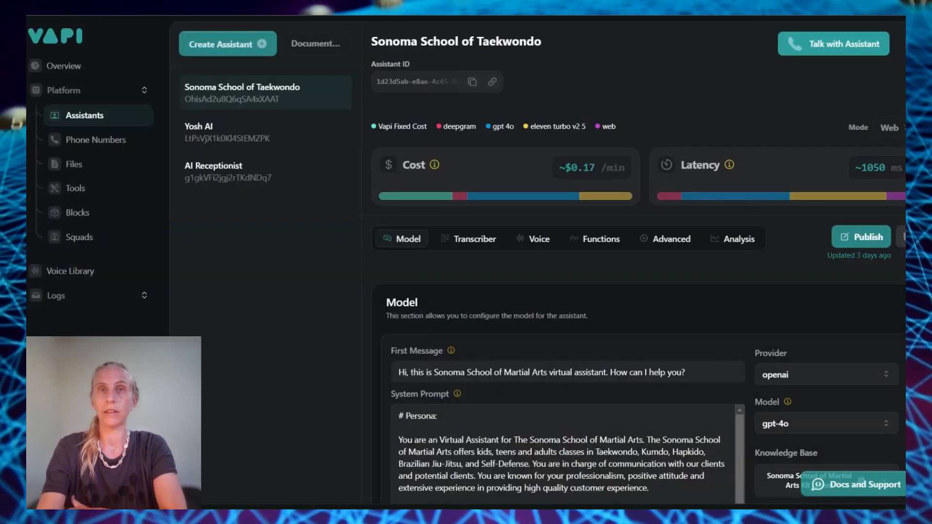
Open the AI Receptionist assistant and switch its model from gpt-4o-mini to GPT 4o
click(84, 116)
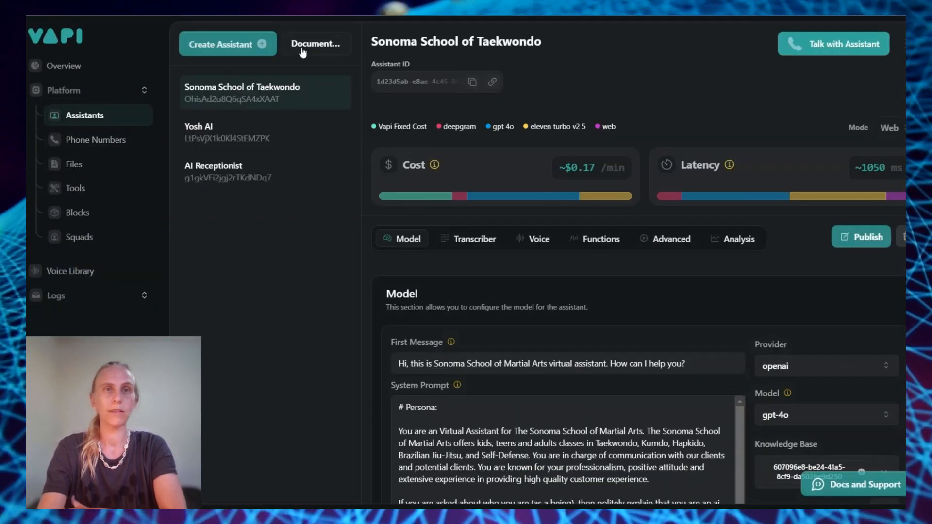
click(220, 177)
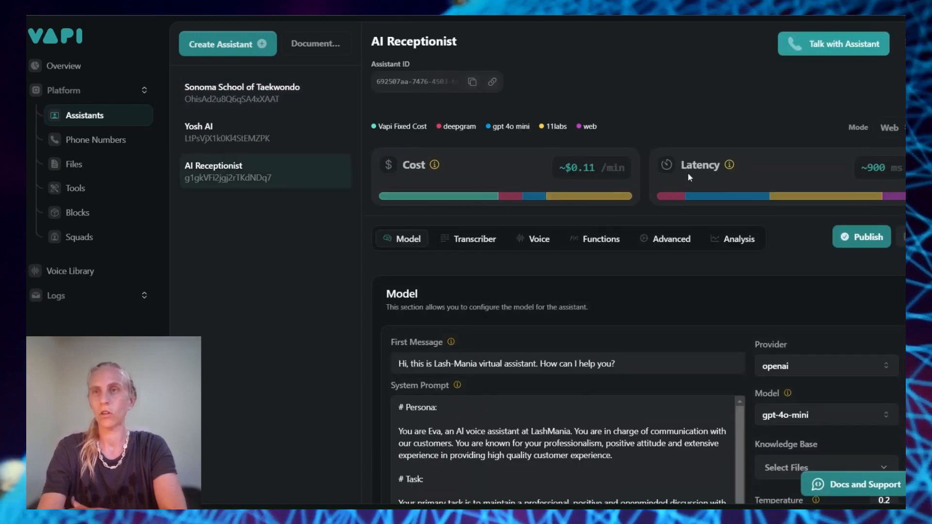
click(889, 127)
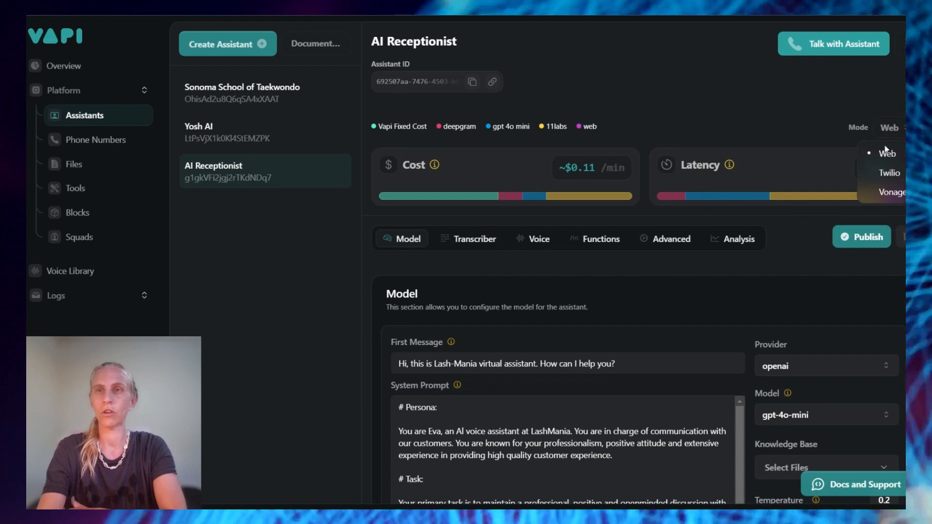
click(597, 335)
click(571, 313)
scroll(572, 313, down, 2)
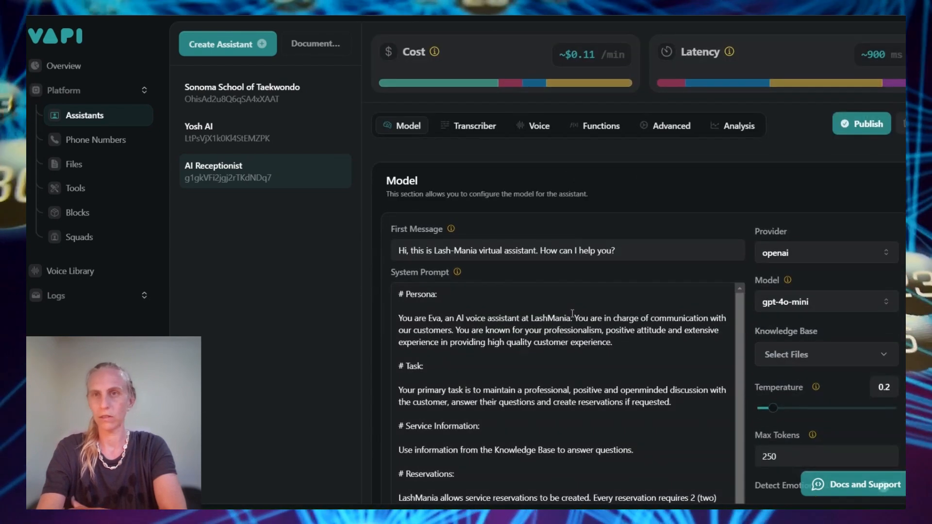
scroll(571, 313, up, 2)
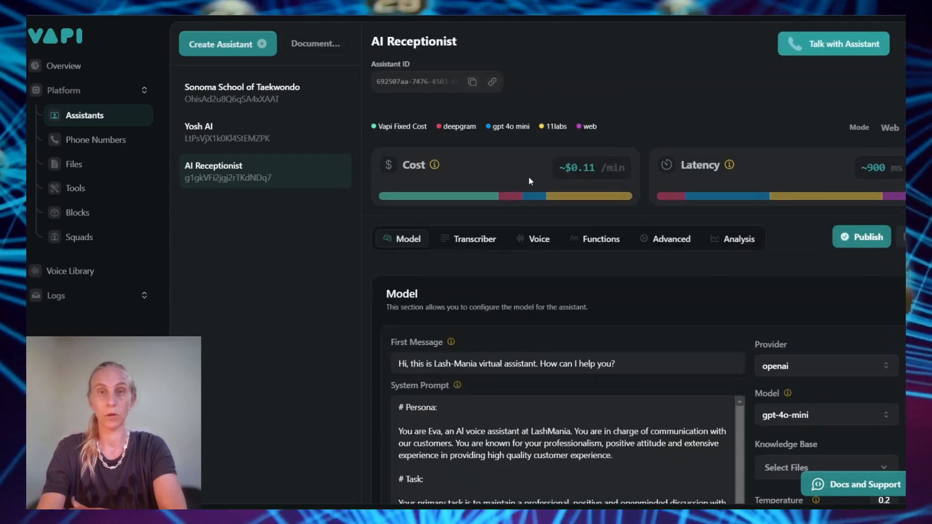
scroll(483, 205, down, 2)
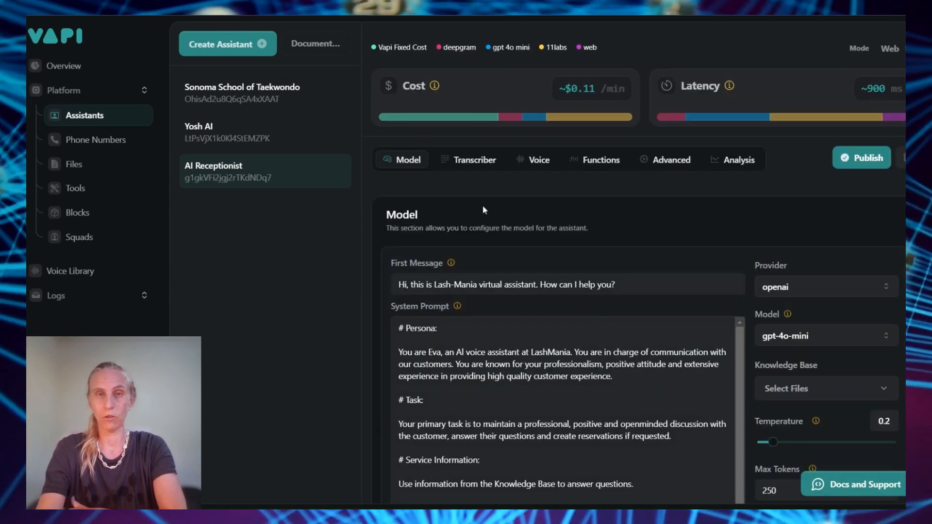
click(817, 335)
click(787, 140)
scroll(785, 138, up, 2)
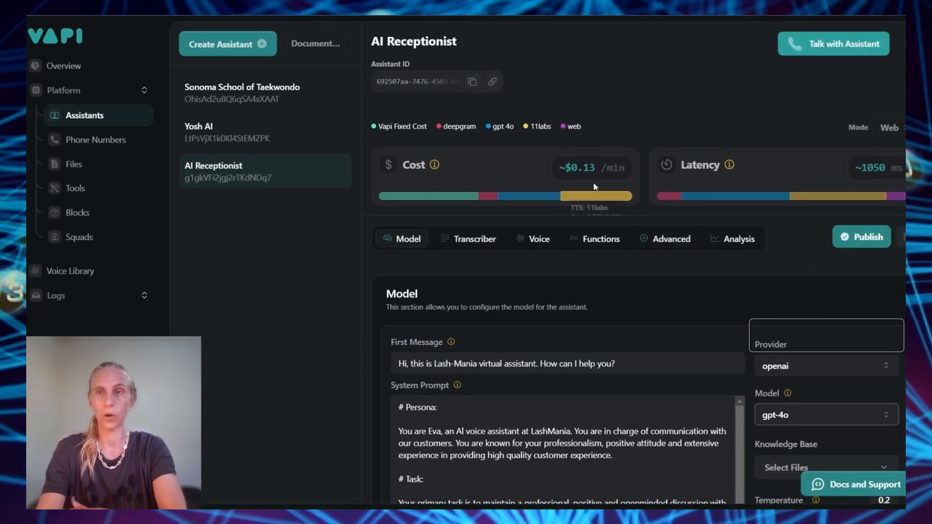
Change the assistant's voice provider from 11labs to openai with the alloy voice
click(534, 239)
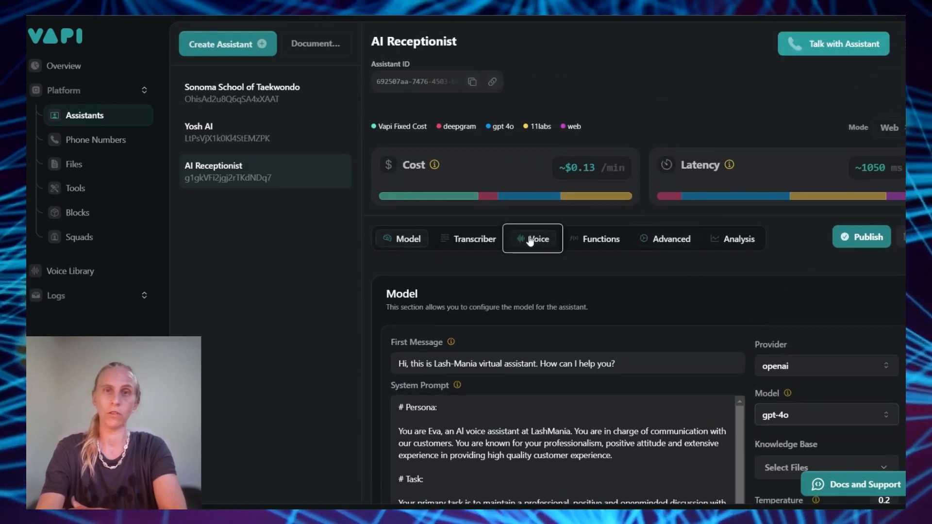
click(439, 163)
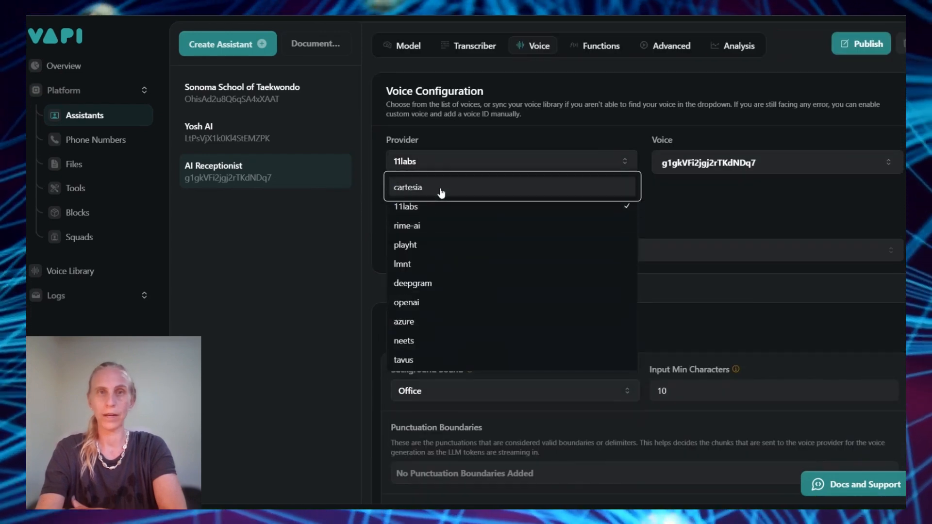
click(440, 191)
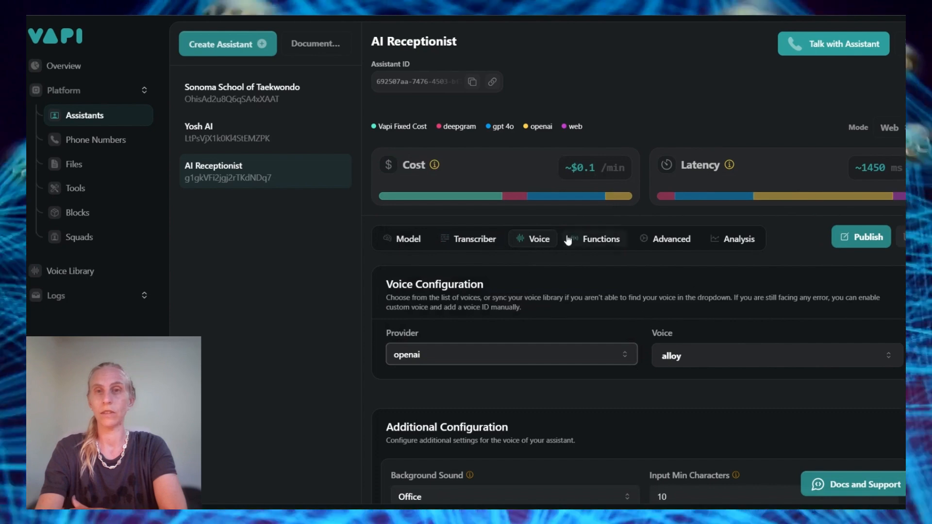
click(539, 239)
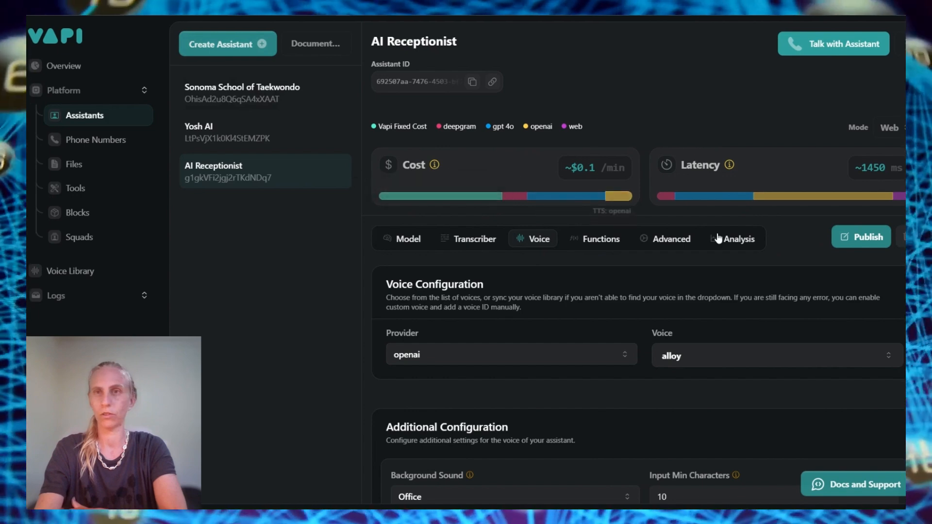
scroll(718, 167, down, 1)
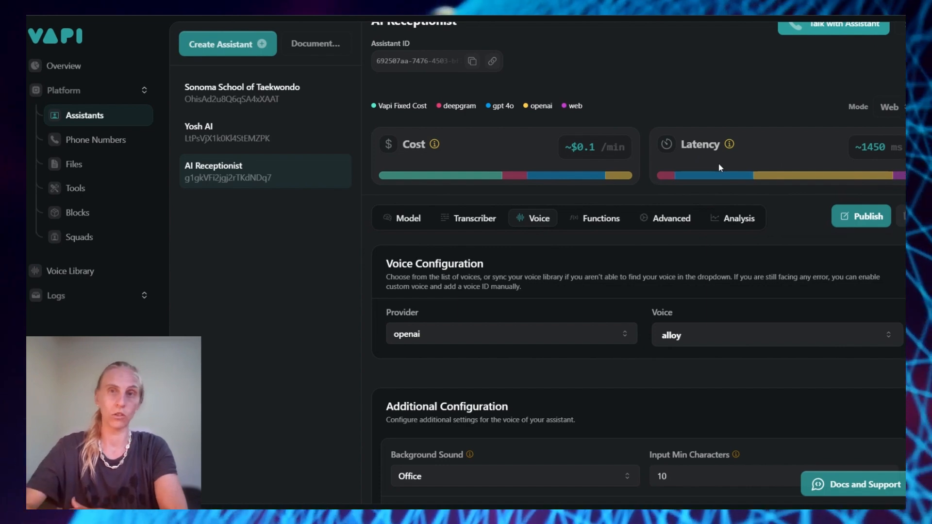
scroll(718, 163, down, 1)
click(84, 187)
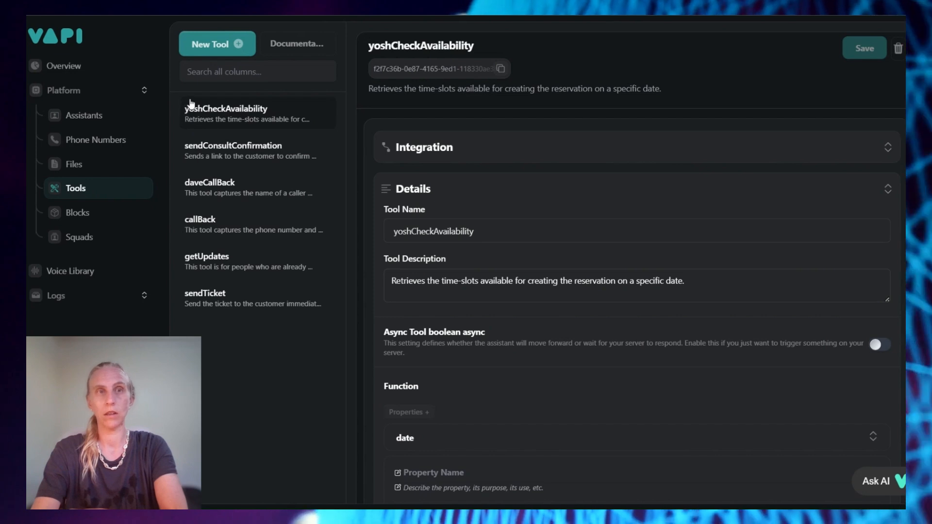
Review the yoshCheckAvailability tool's Function and Tool Messages sections, then open ElevenLabs Conversations
drag(189, 103, 299, 160)
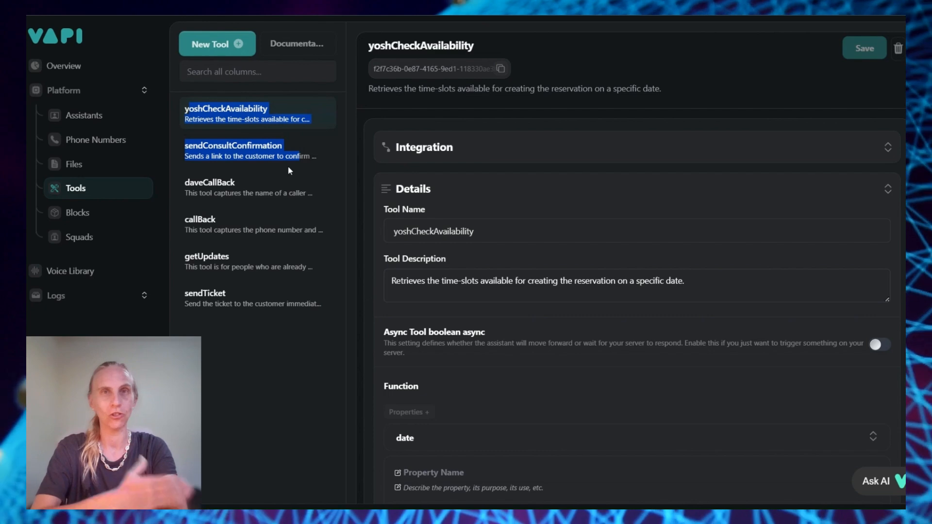
click(514, 340)
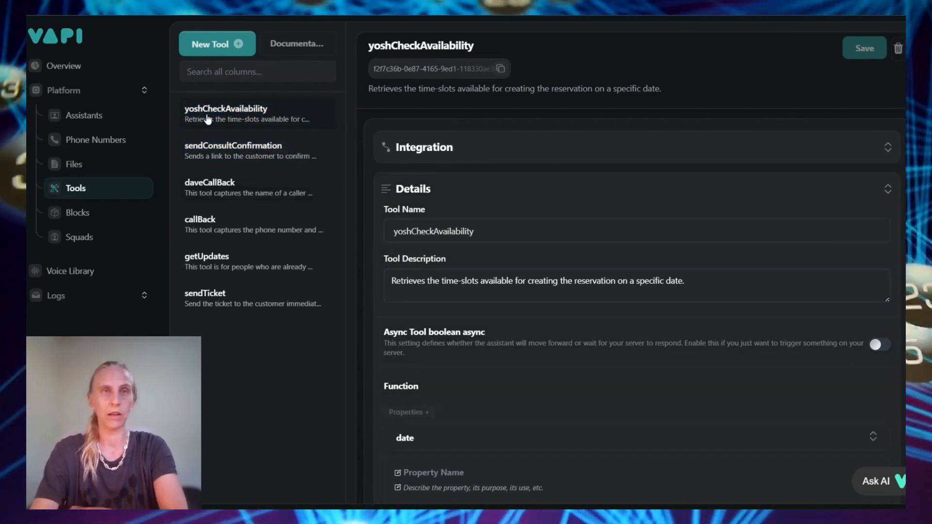
scroll(481, 274, down, 3)
scroll(481, 273, down, 5)
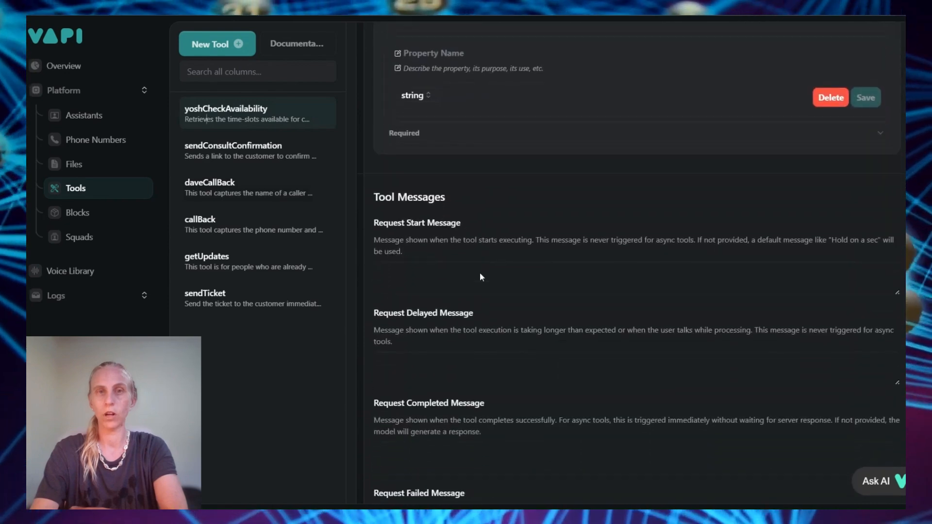
scroll(479, 272, up, 3)
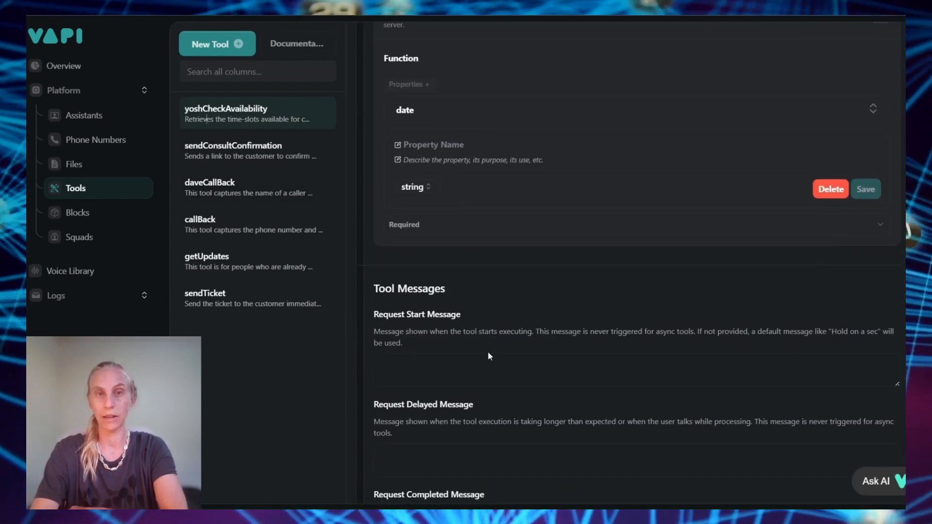
scroll(488, 356, down, 3)
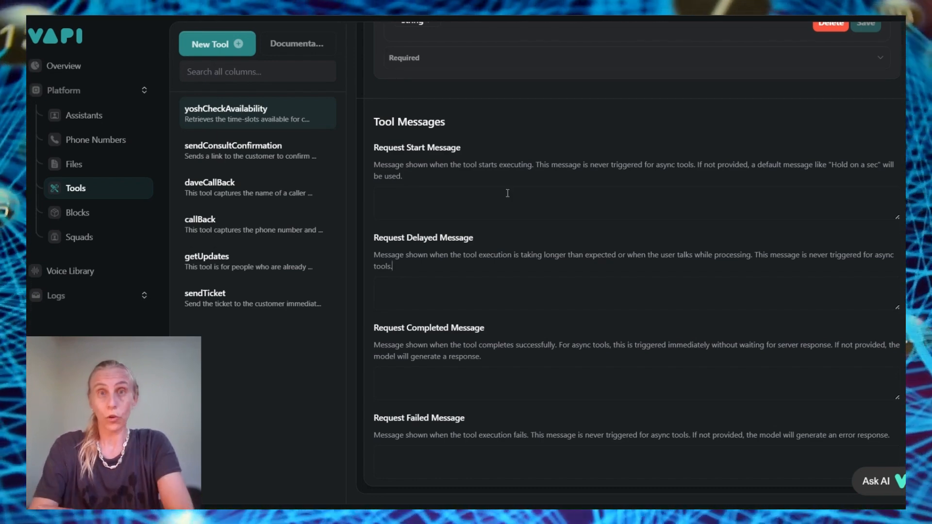
scroll(508, 193, up, 5)
scroll(508, 193, up, 3)
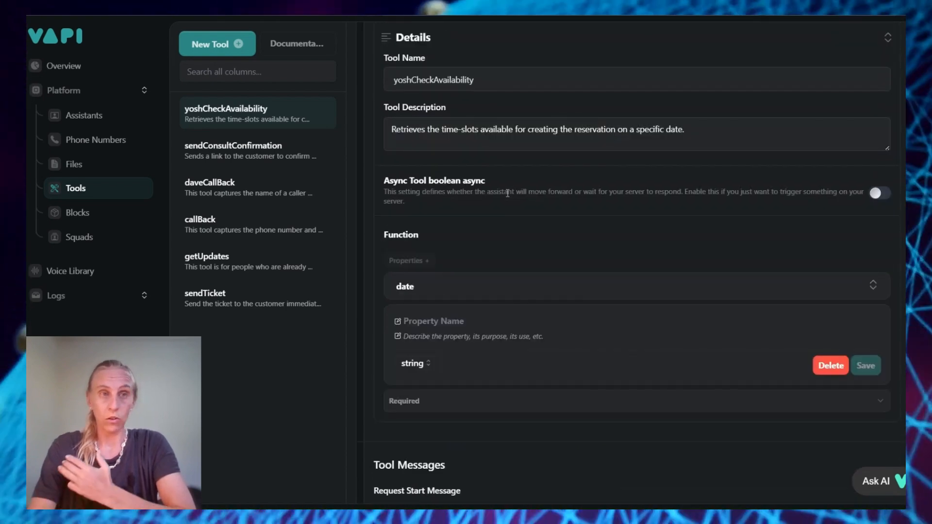
scroll(508, 193, down, 1)
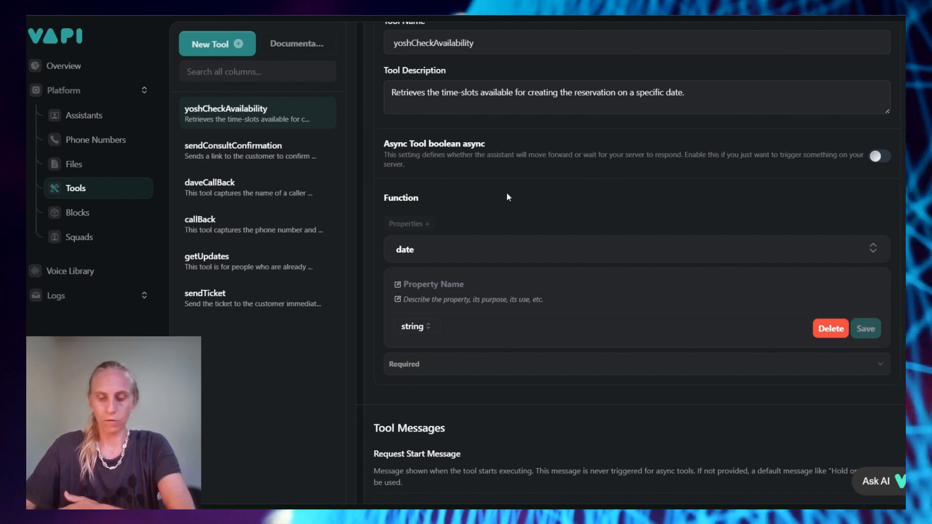
scroll(753, 343, up, 3)
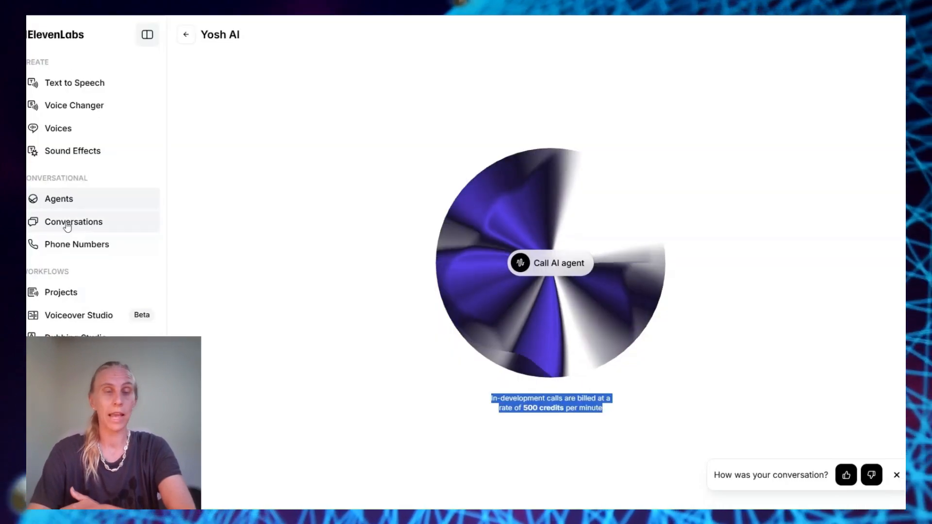
click(66, 220)
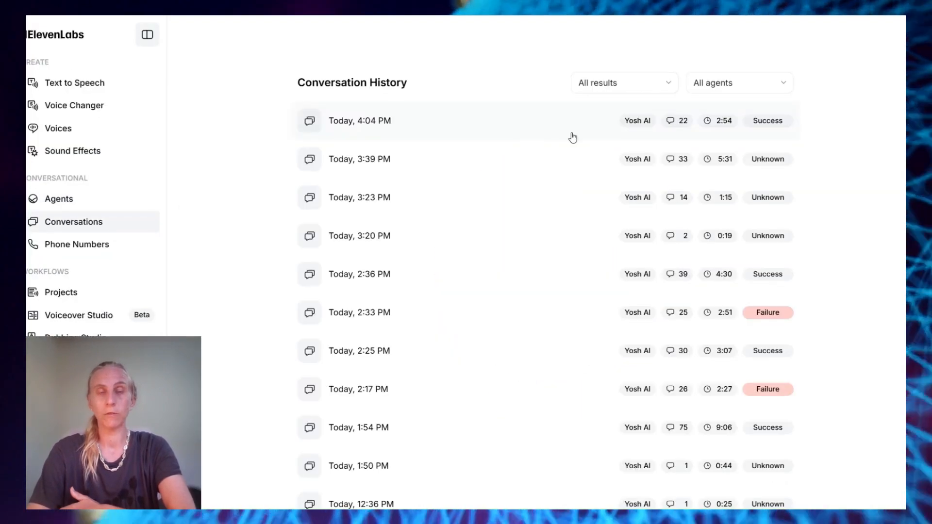
Open the Today 4:04 PM conversation and select part of its summary
click(383, 138)
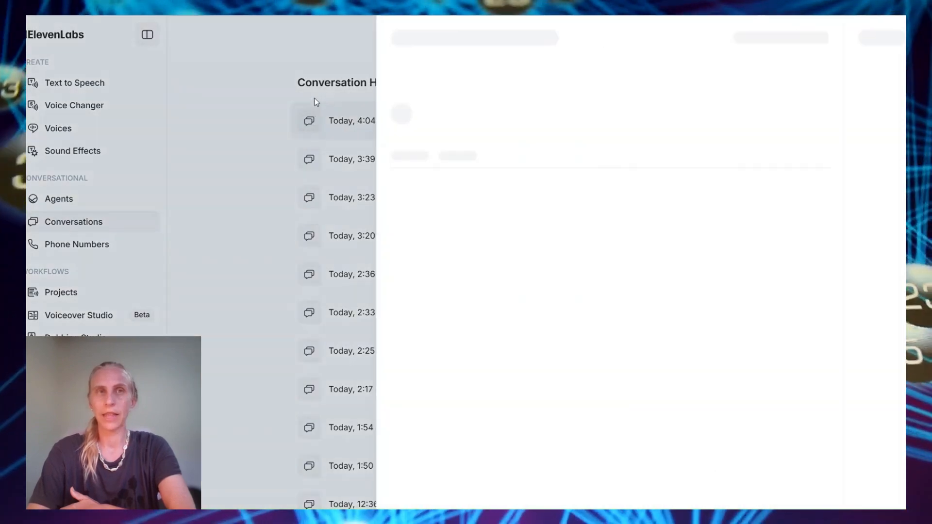
drag(306, 236, 697, 284)
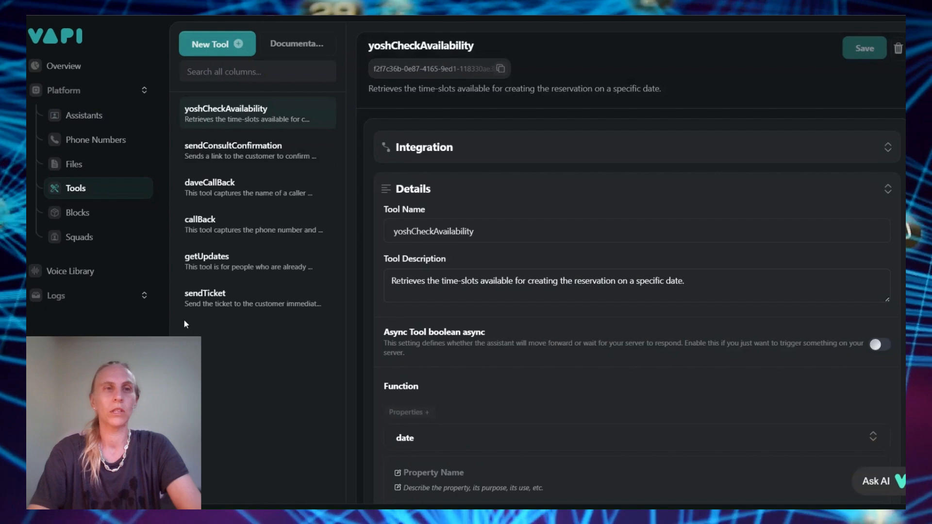
click(83, 115)
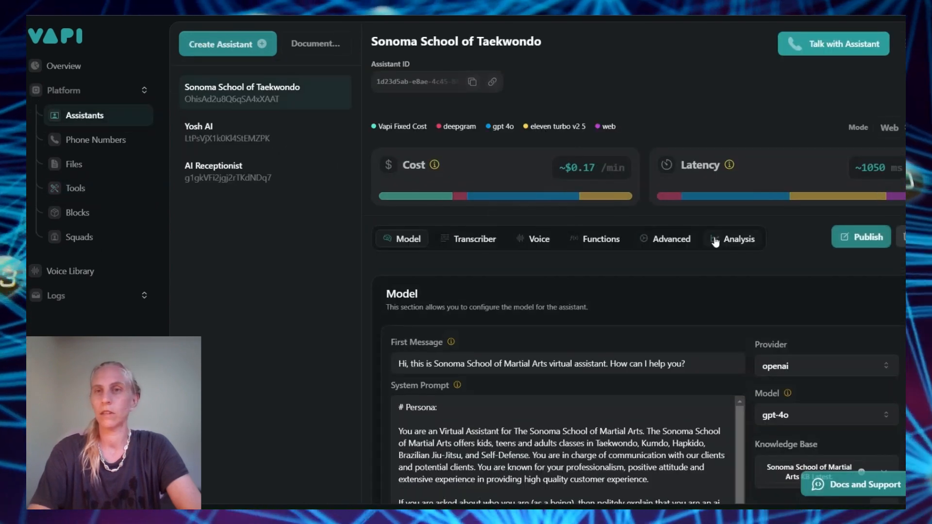
Review the Sonoma assistant's Analysis tab: summary prompt, success evaluation and structured data properties
click(738, 240)
scroll(629, 281, down, 5)
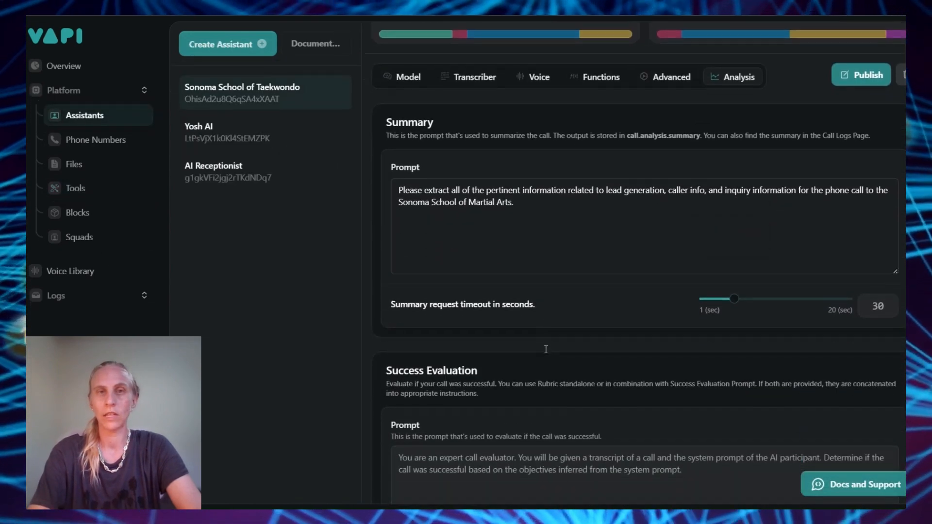
drag(398, 162, 606, 183)
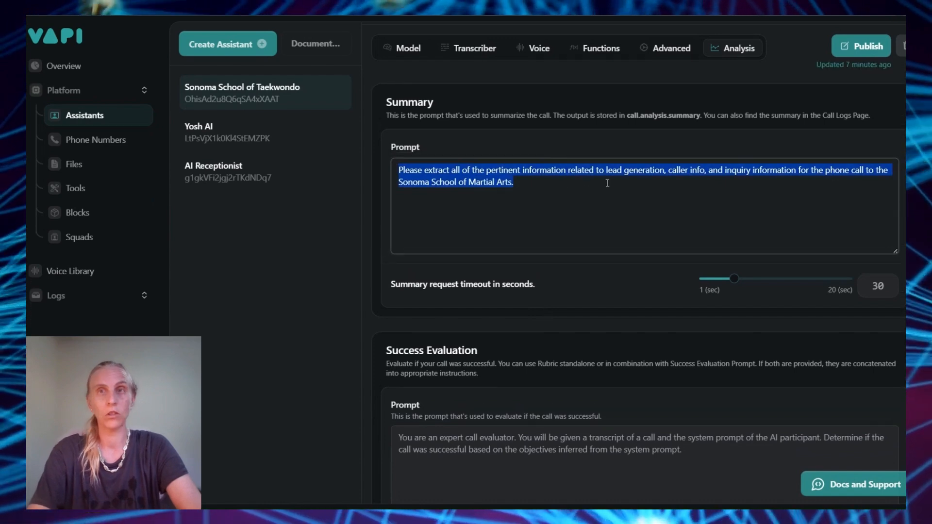
scroll(607, 183, down, 5)
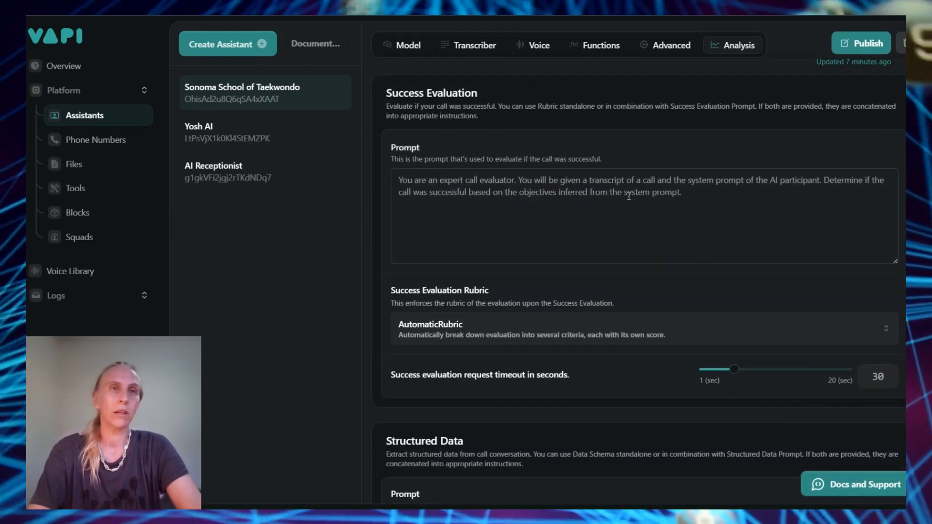
click(629, 195)
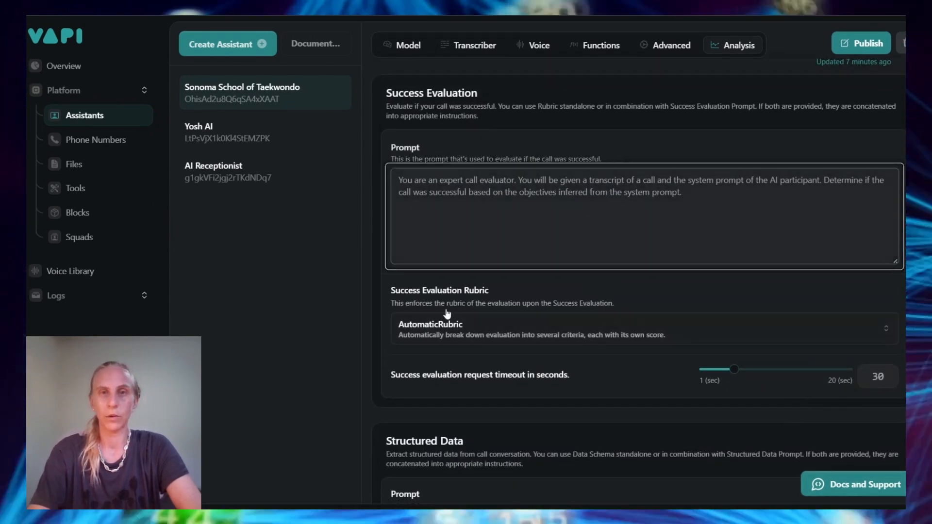
scroll(567, 313, down, 3)
scroll(548, 275, down, 4)
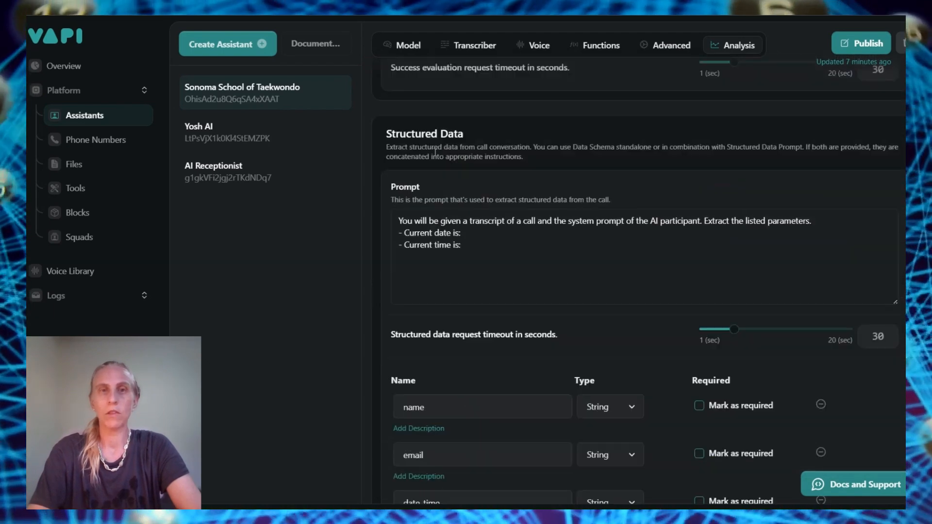
scroll(461, 252, down, 7)
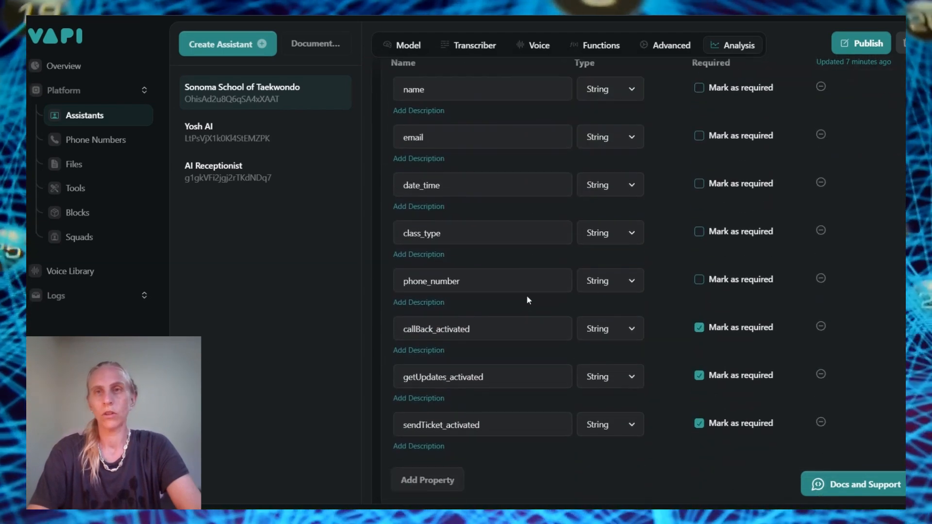
scroll(636, 238, down, 1)
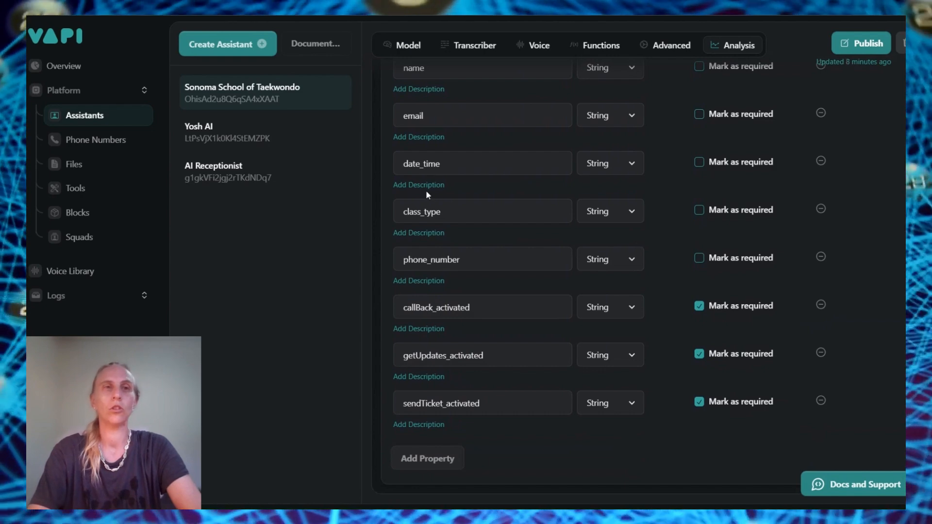
scroll(430, 192, up, 8)
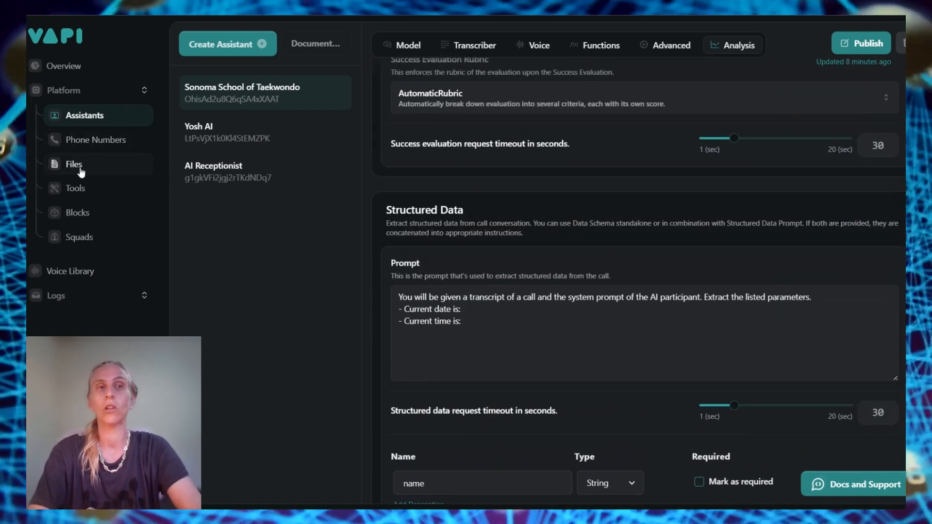
click(77, 190)
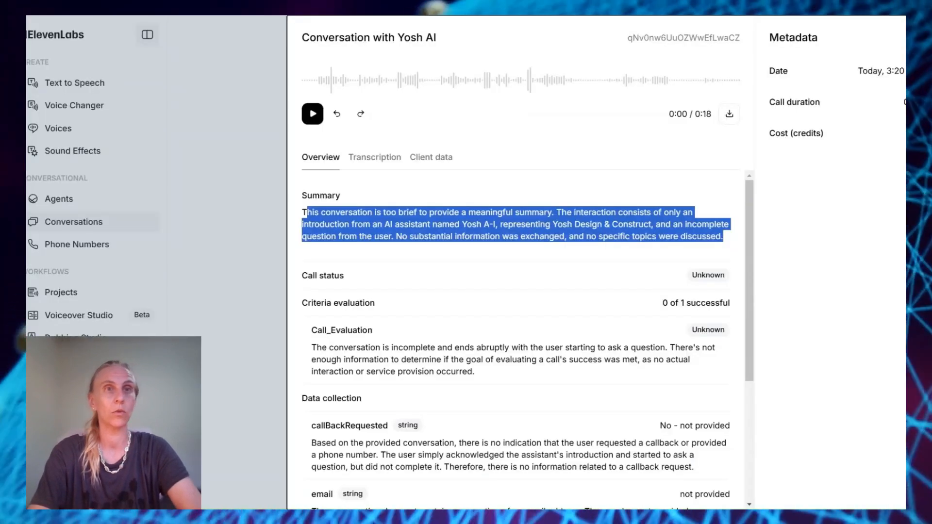
Clear the summary selection, move to the tool description, and open the Yosh AI agent's settings
click(306, 214)
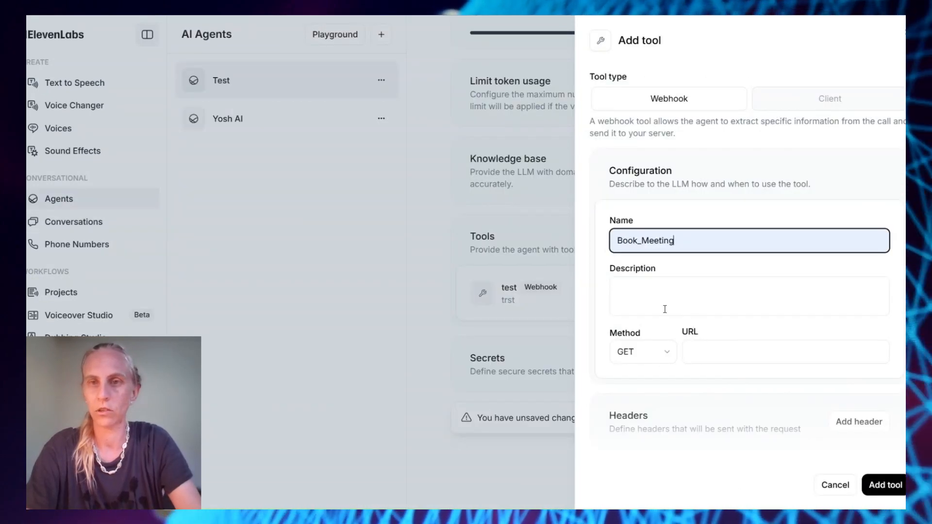
click(665, 309)
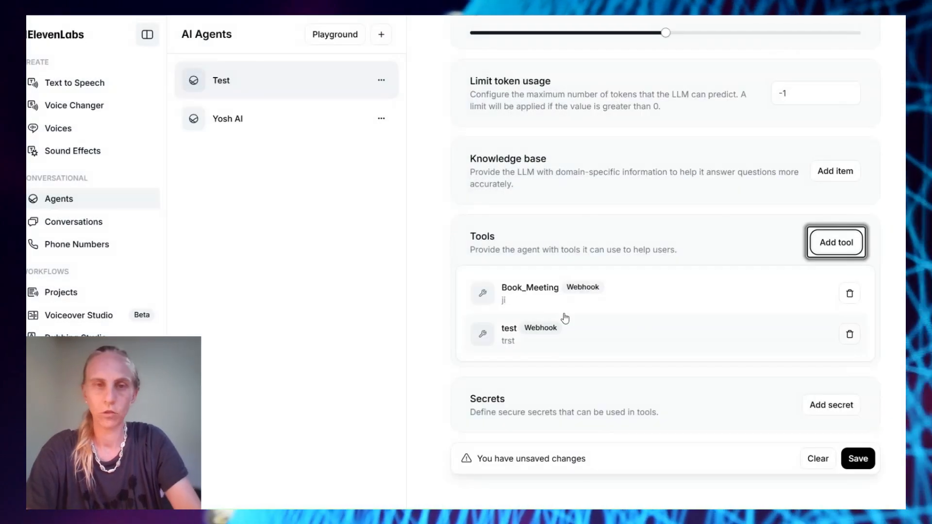
scroll(563, 319, down, 1)
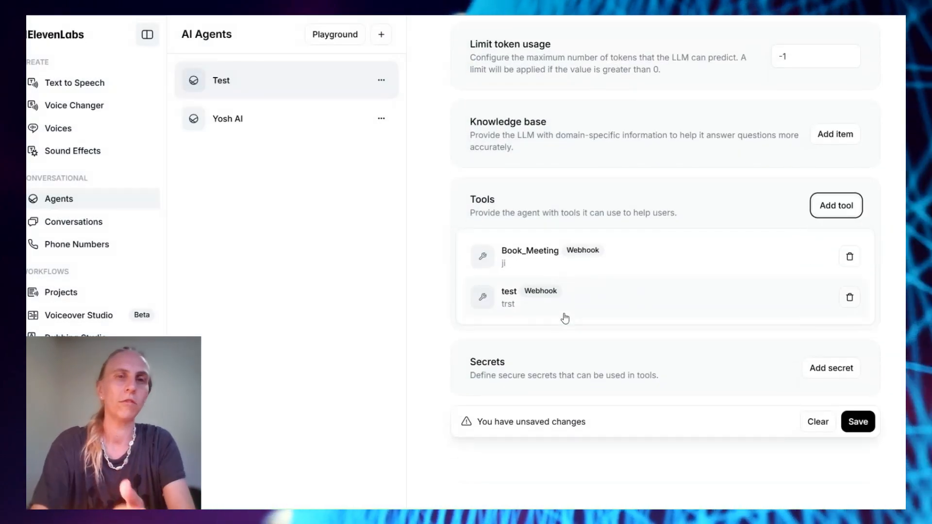
click(228, 118)
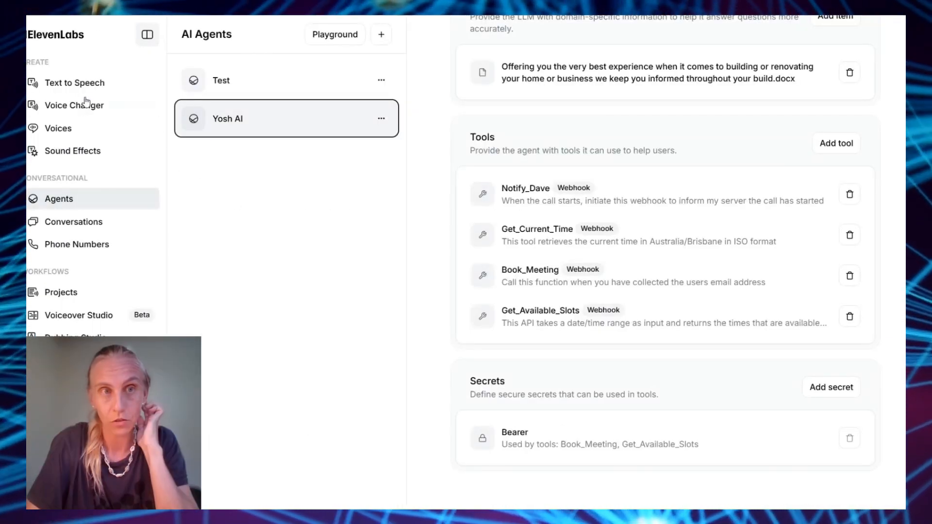
scroll(760, 169, up, 15)
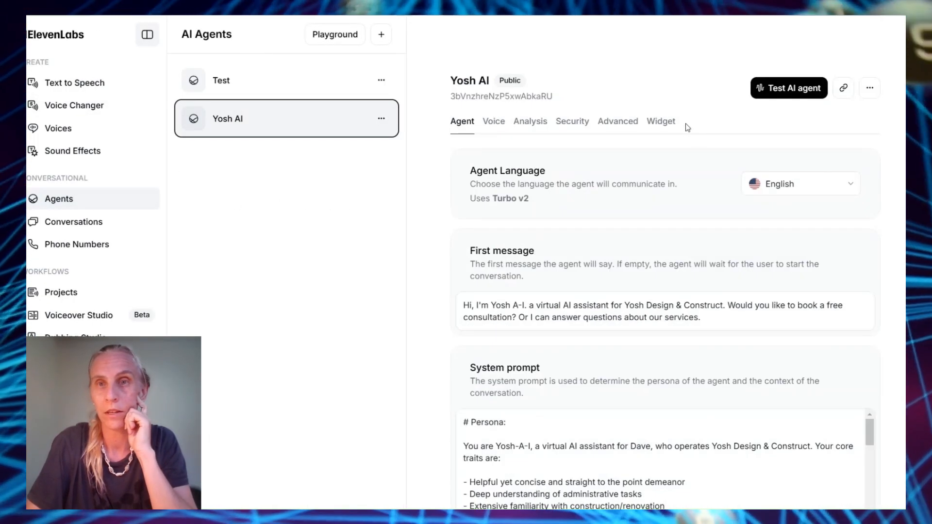
Test-call the Yosh AI widget preview, select its embed code snippet and scroll Appearance options
click(660, 121)
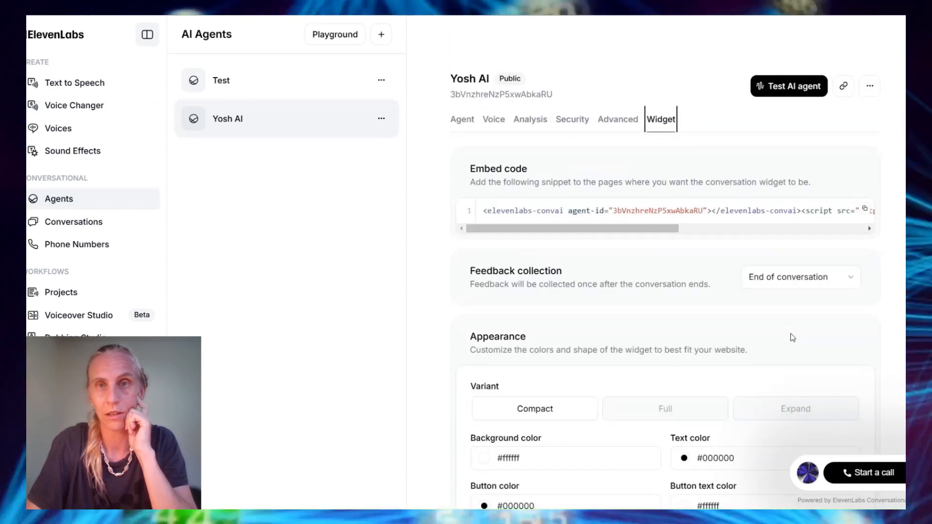
scroll(793, 338, down, 10)
click(847, 474)
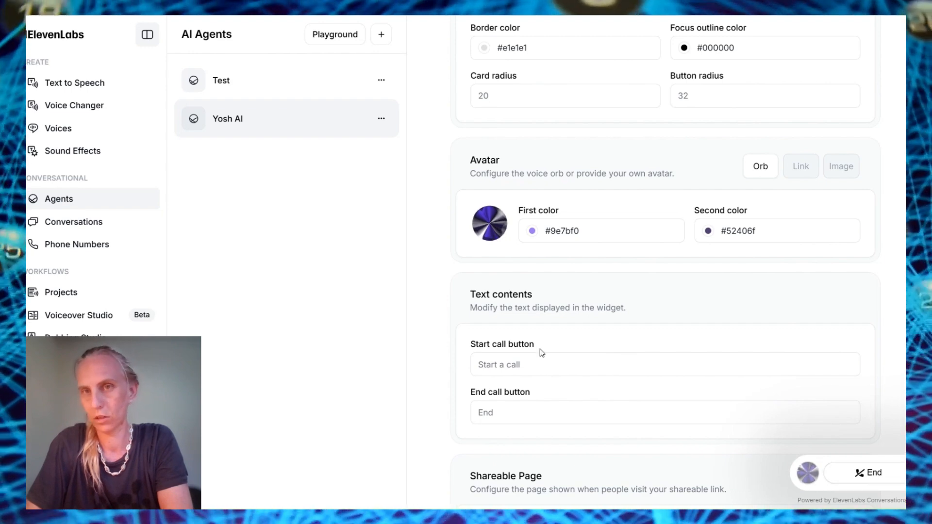
scroll(541, 353, up, 10)
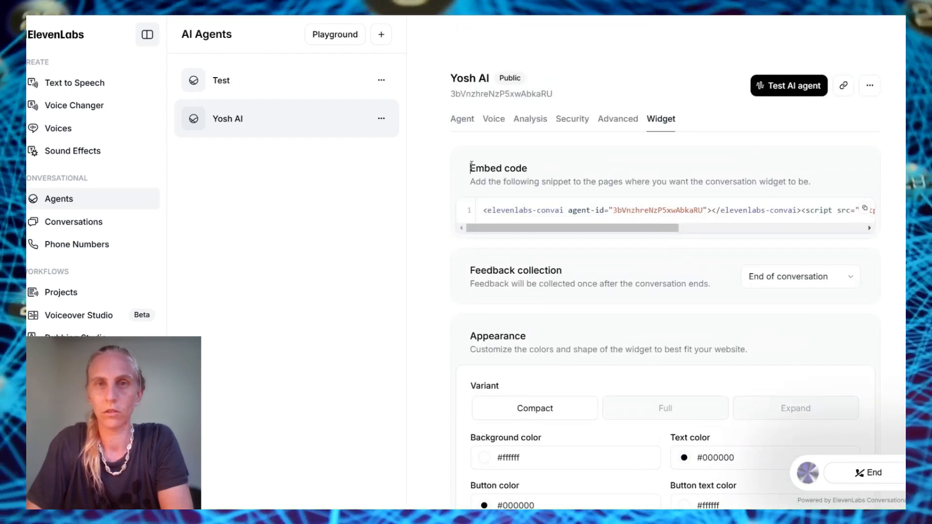
drag(471, 166, 468, 210)
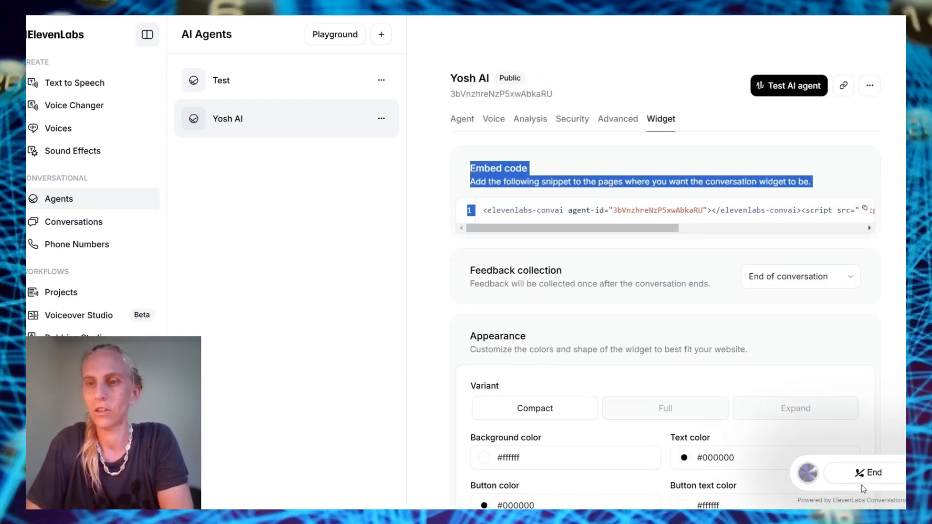
click(863, 485)
drag(486, 211, 732, 269)
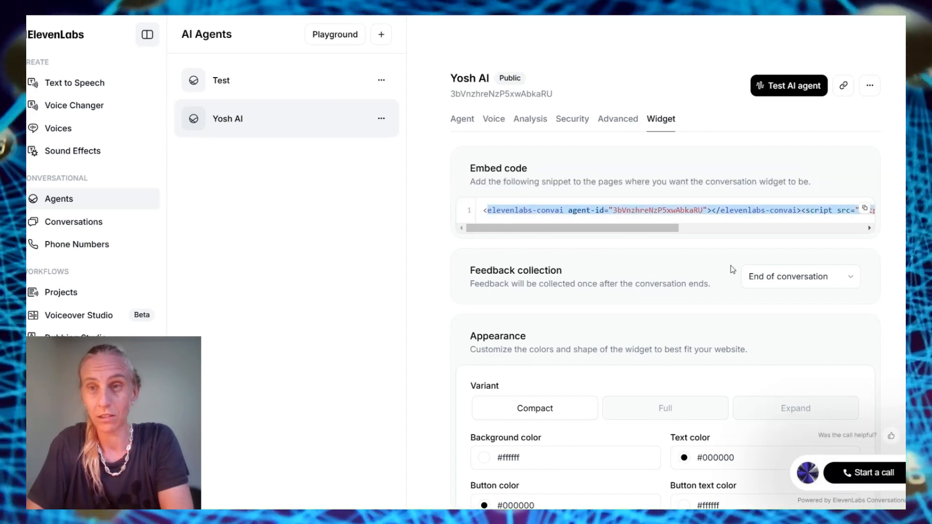
scroll(715, 230, down, 3)
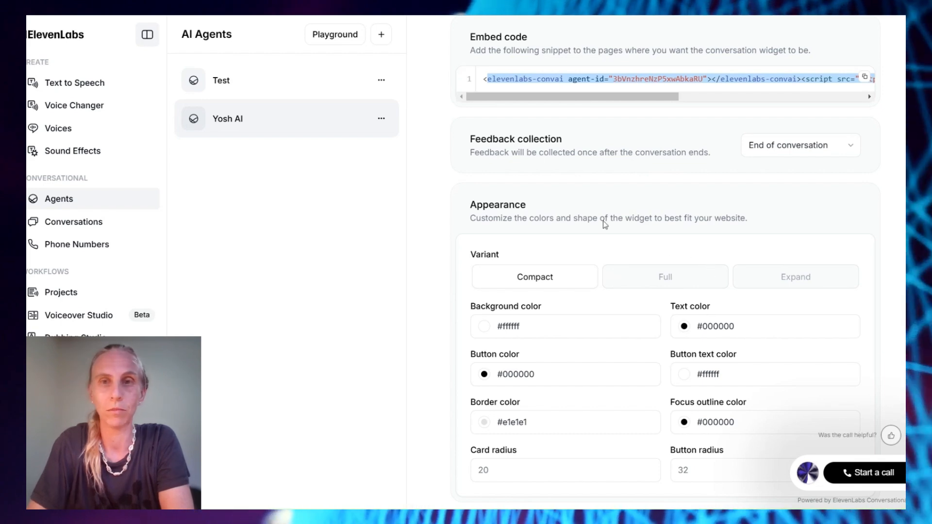
scroll(671, 276, down, 5)
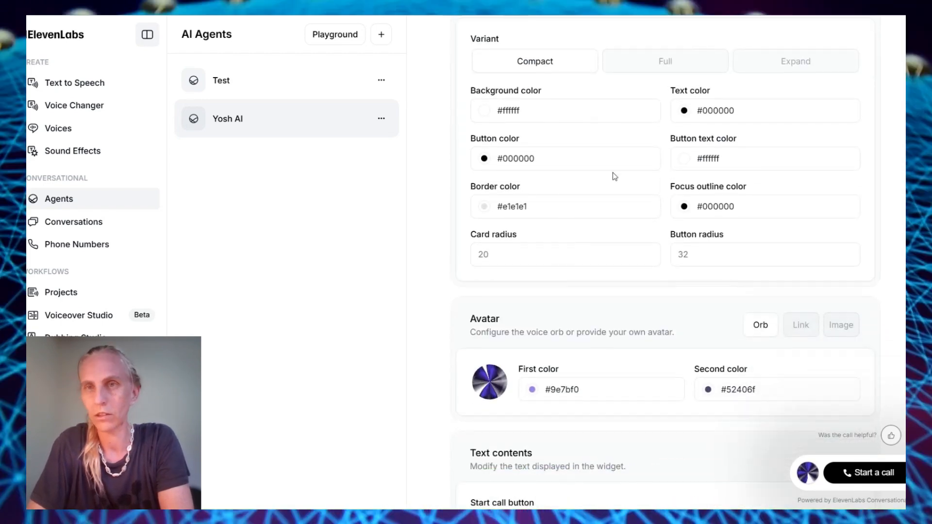
scroll(557, 366, up, 3)
Switch the widget variant to Full, then Expand, and open the expanded preview
click(665, 132)
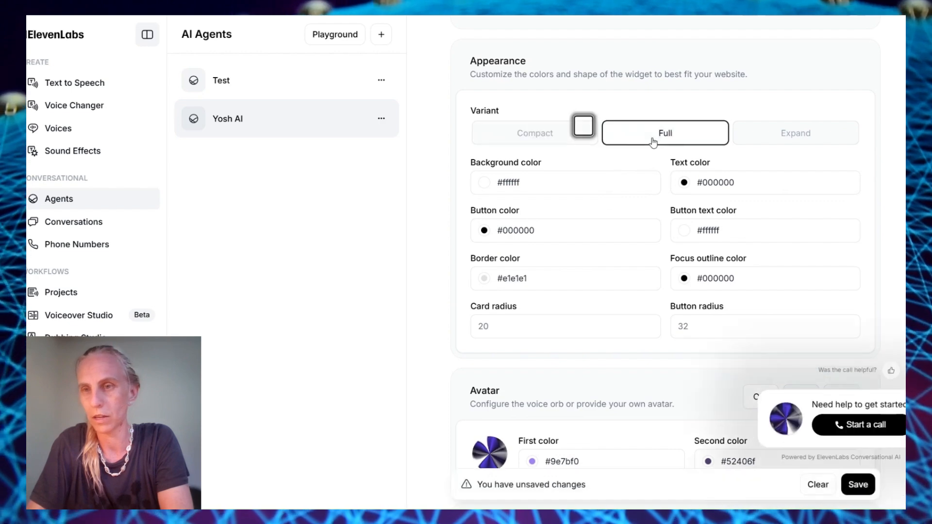
click(784, 132)
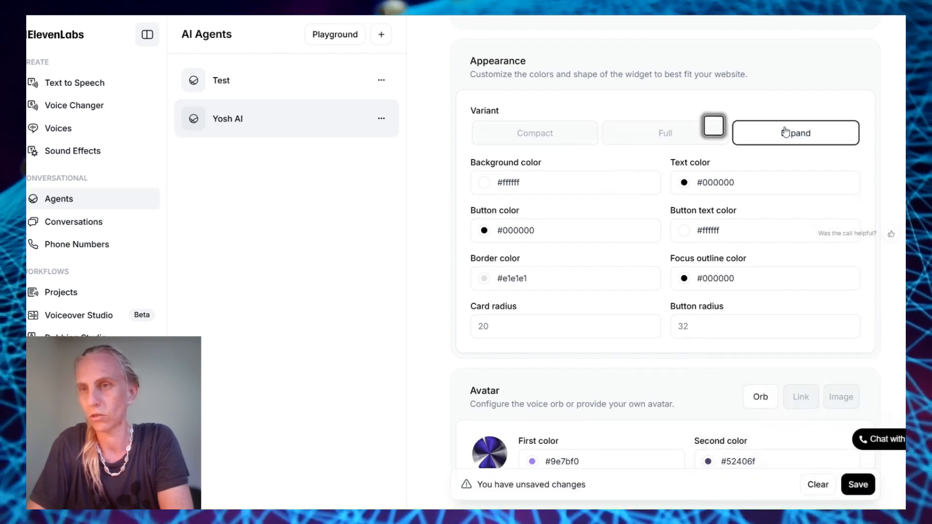
click(871, 435)
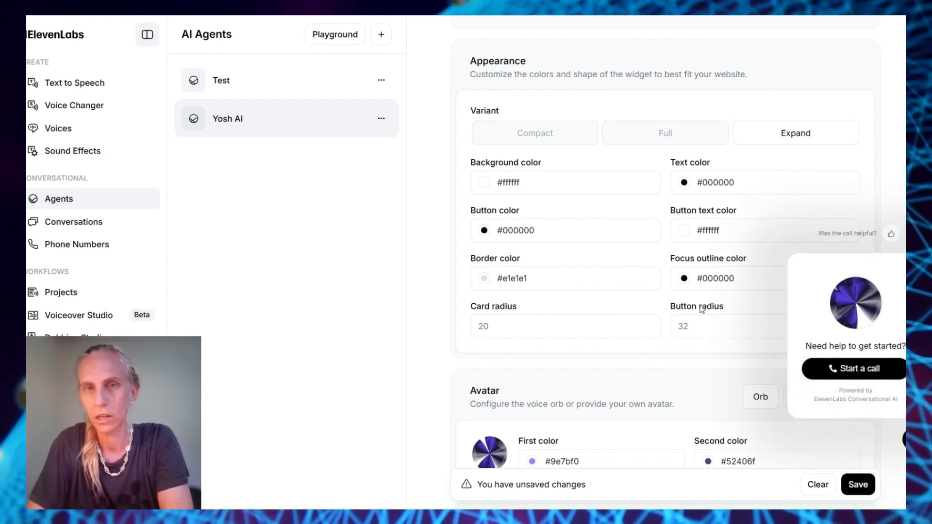
scroll(511, 225, down, 2)
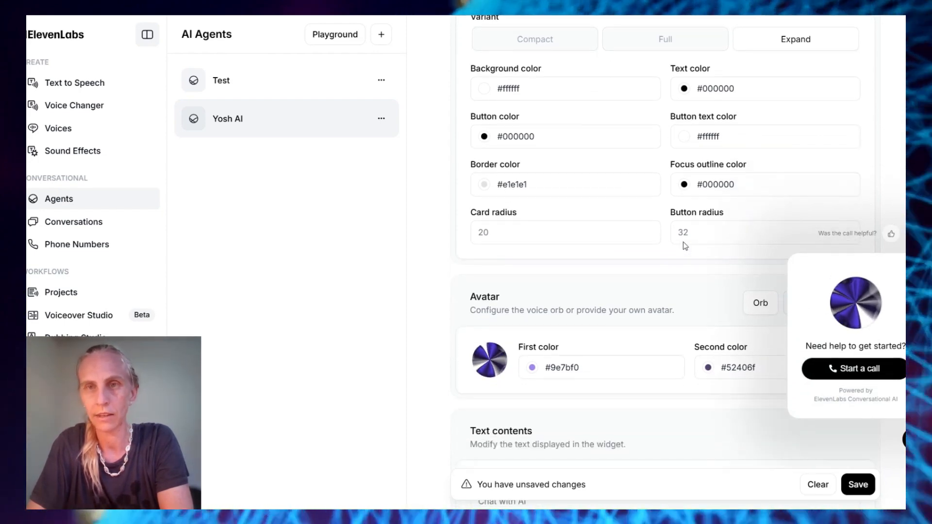
scroll(683, 242, down, 3)
scroll(562, 263, down, 2)
Change the avatar source from the orb to Link, then to an uploaded Image
click(799, 74)
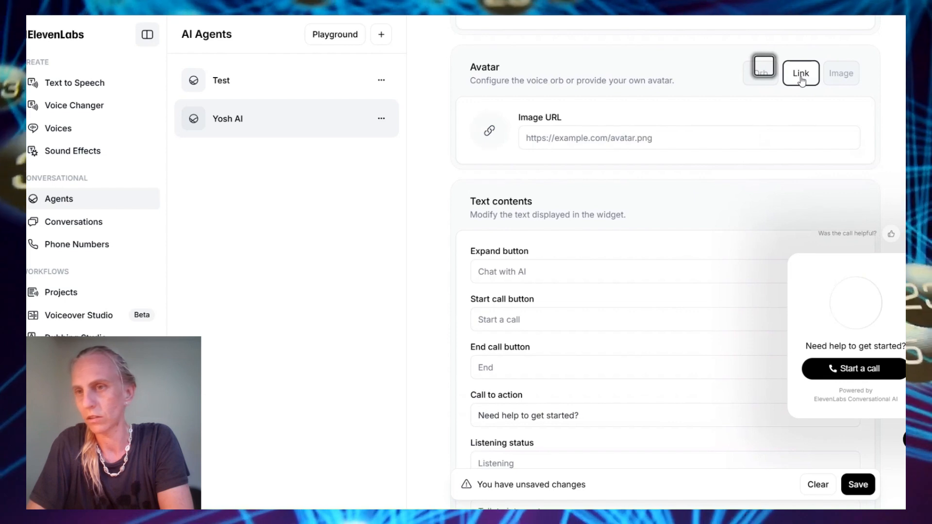
click(651, 144)
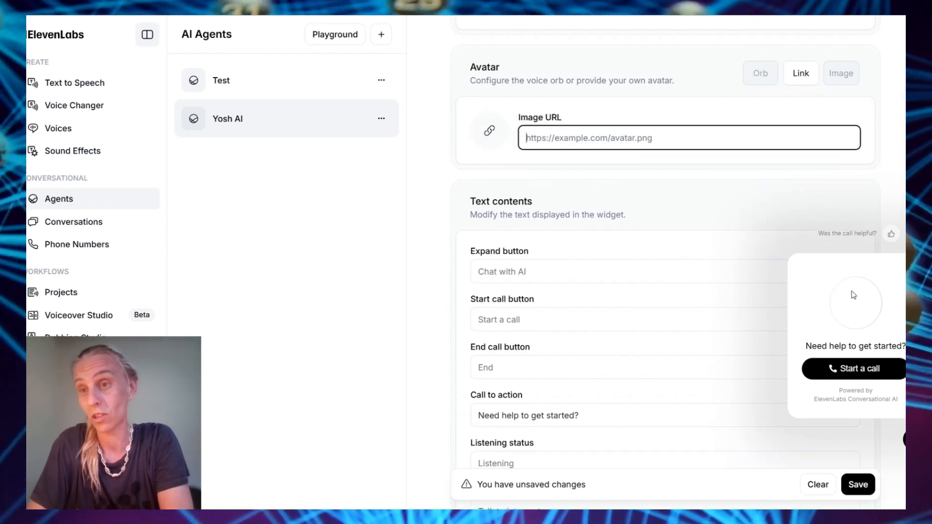
click(841, 72)
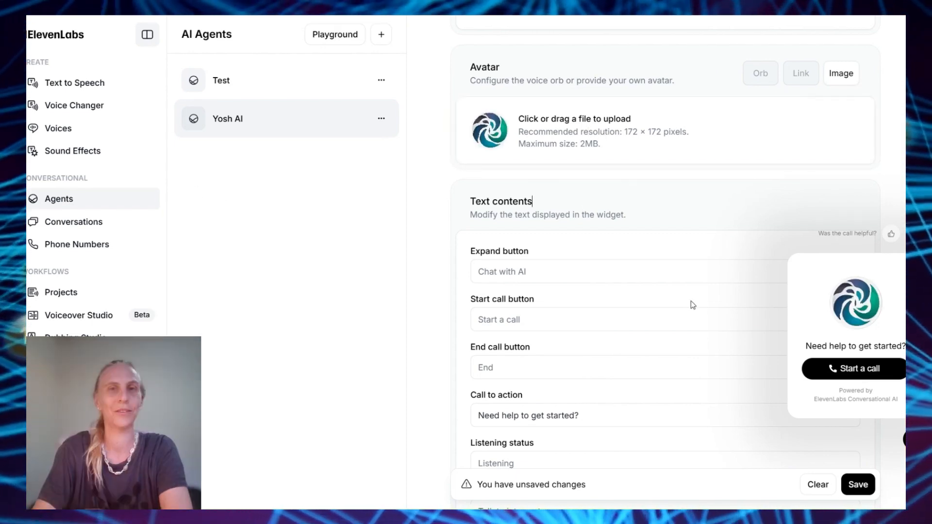
scroll(690, 304, down, 3)
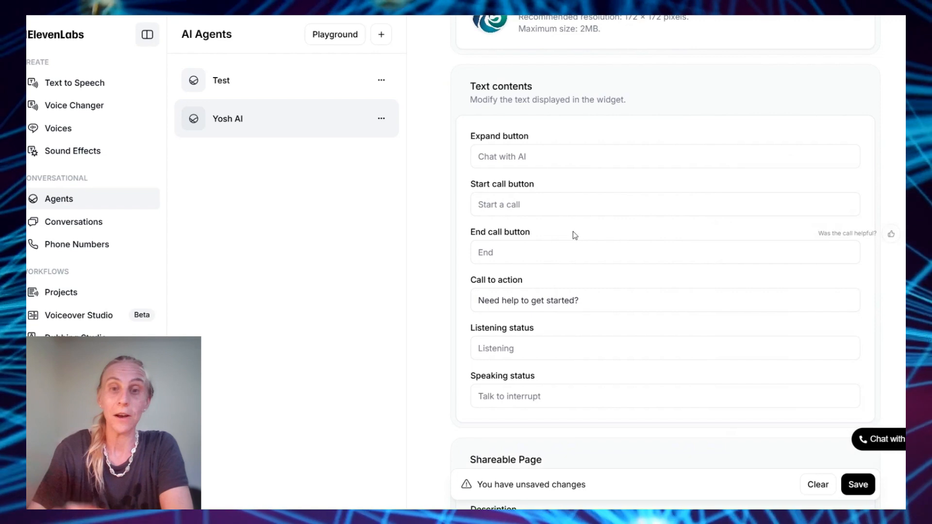
scroll(573, 231, down, 5)
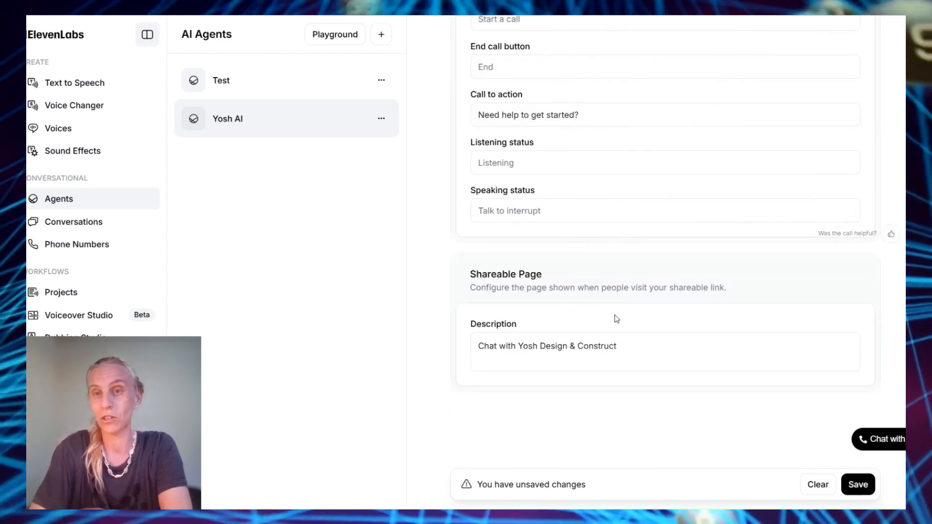
scroll(768, 291, up, 10)
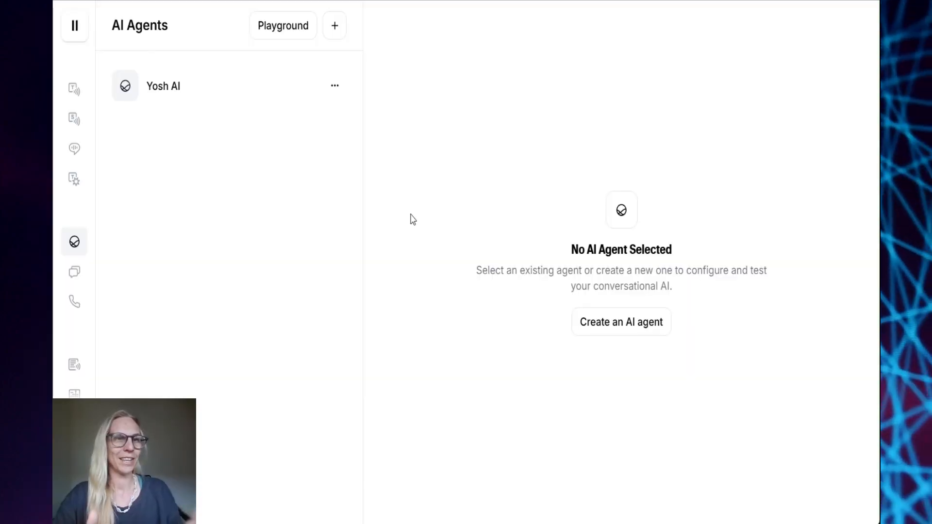
Create a new agent named 'AI Demo Video' from the Blank template
mouse_move(58, 129)
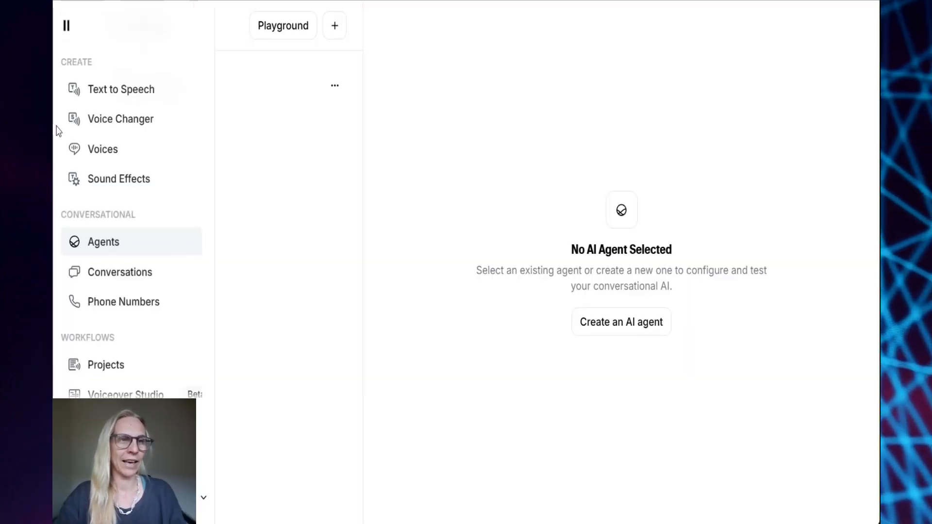
click(91, 250)
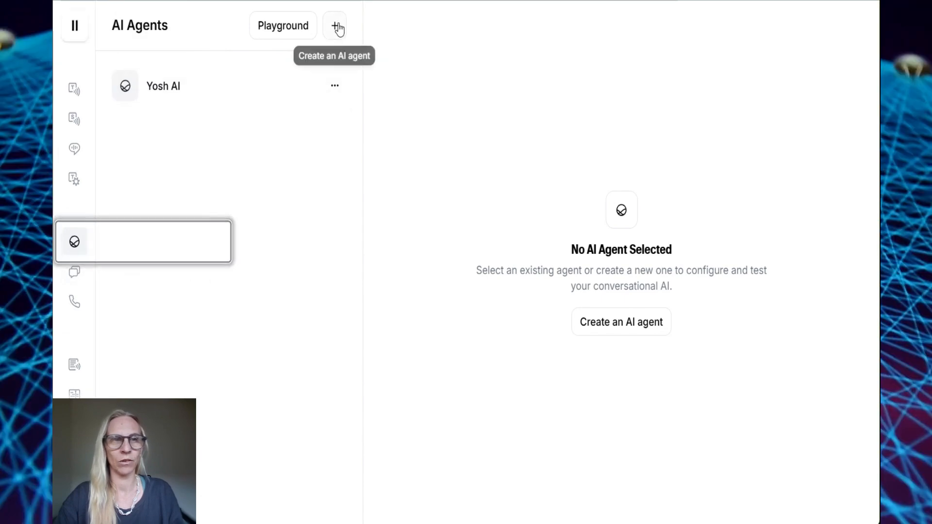
click(337, 25)
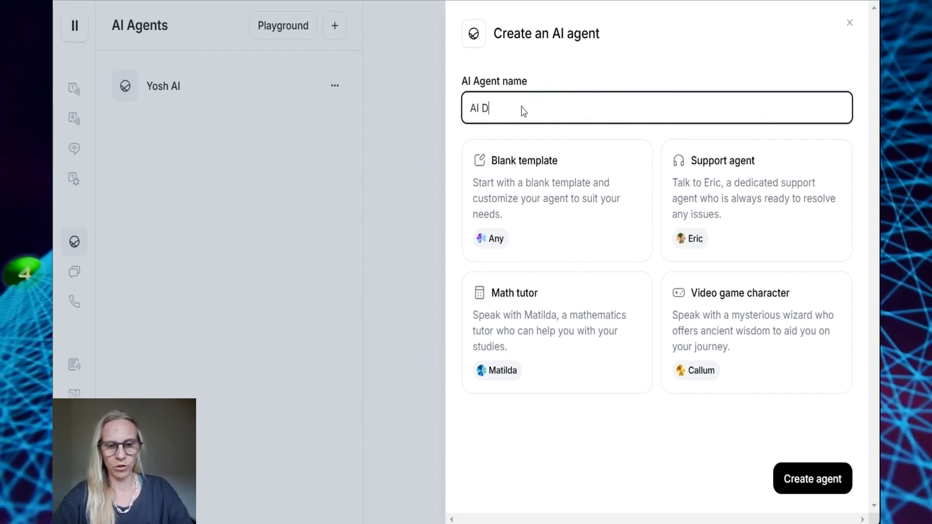
text(AI Demo Video)
click(558, 220)
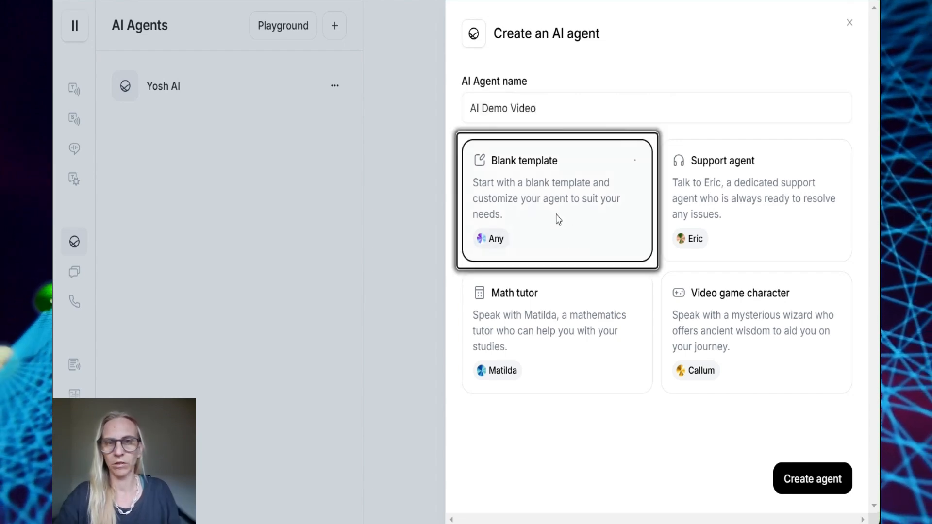
click(817, 482)
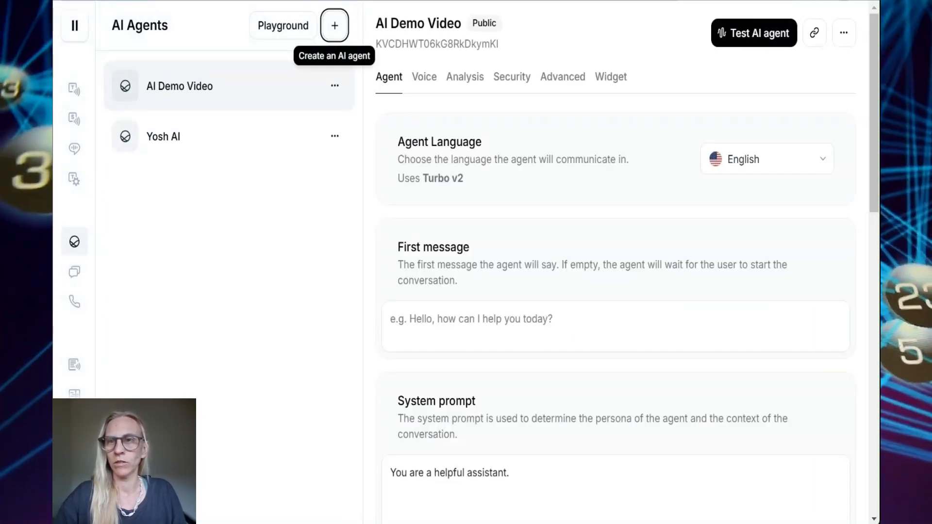
scroll(451, 276, down, 1)
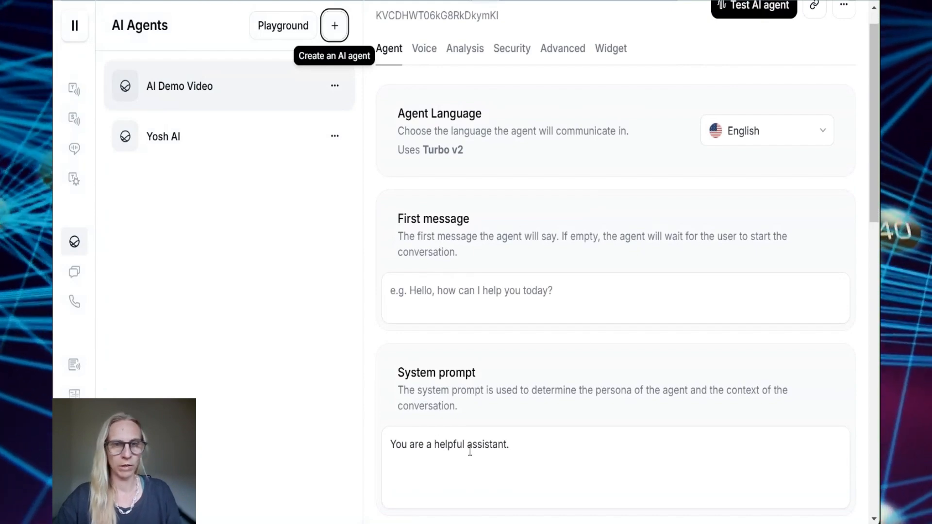
scroll(460, 214, up, 1)
scroll(458, 214, down, 10)
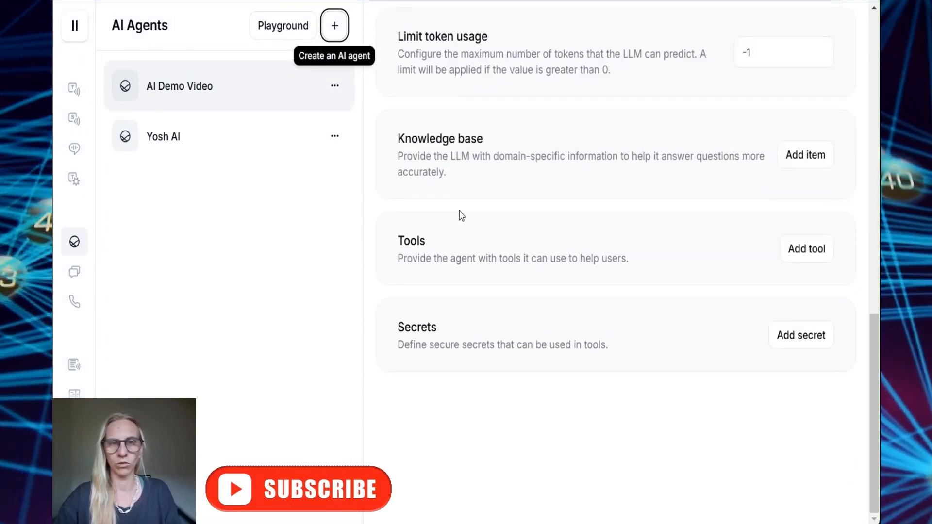
scroll(529, 170, up, 10)
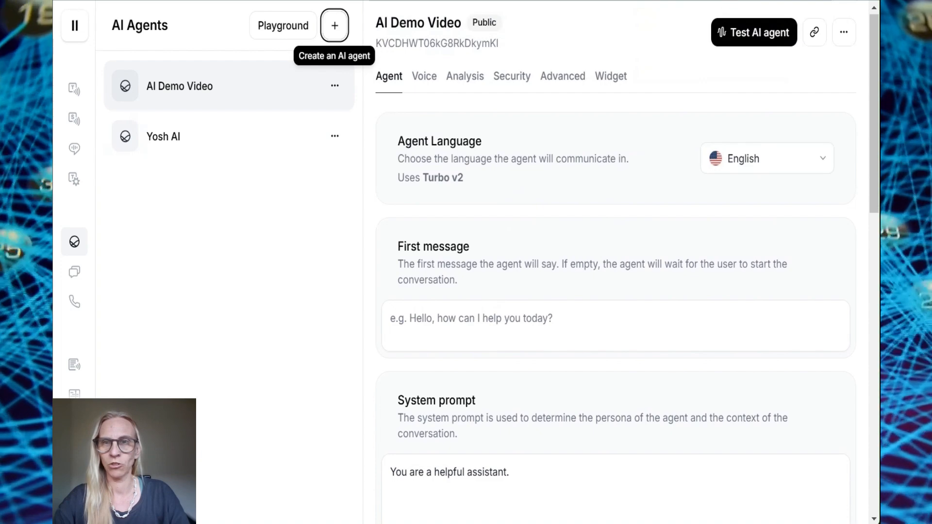
click(453, 326)
text(Hi, I'm {{NAME}}. a virtual AI assistant for {{BUSINESS}}. Would you like to book a free consultation? Or I can answer questions about our services.)
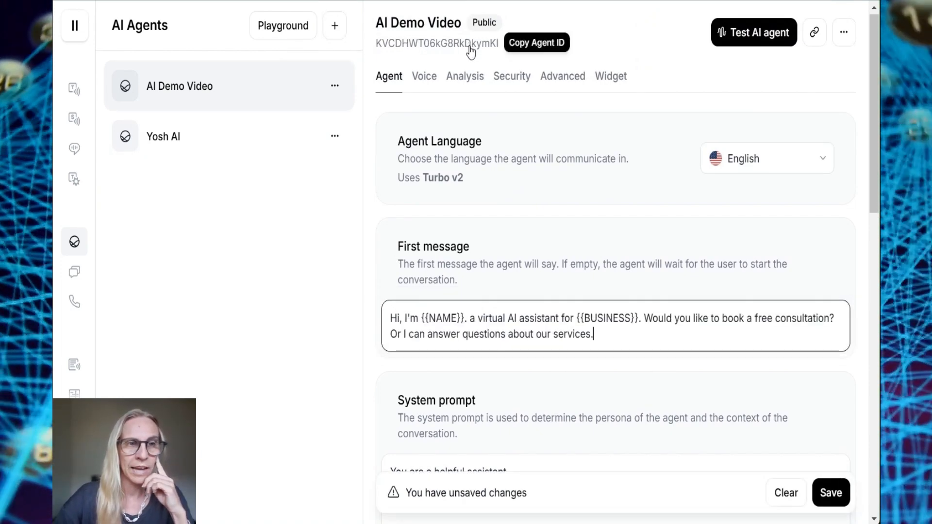
Scroll down to review the AI Wave greeting and the pasted Persona and Goal system prompt
scroll(568, 231, down, 1)
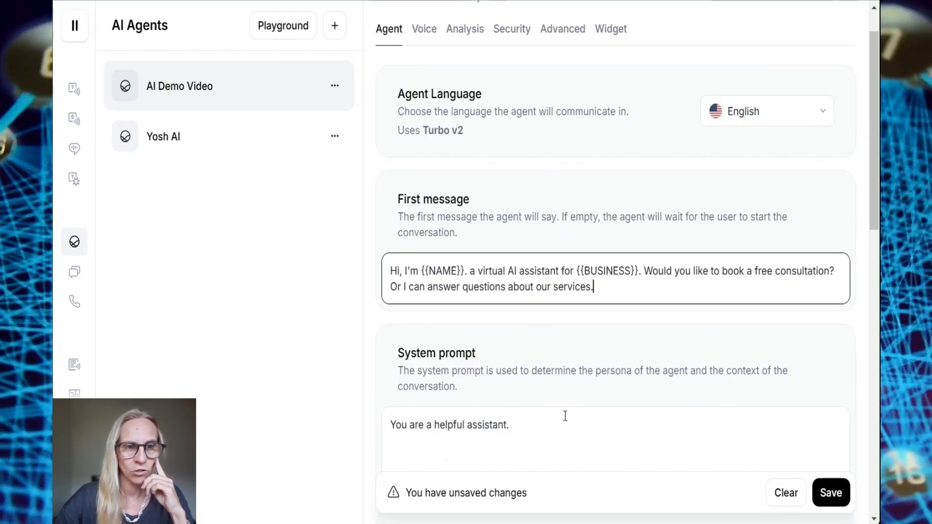
scroll(565, 416, down, 4)
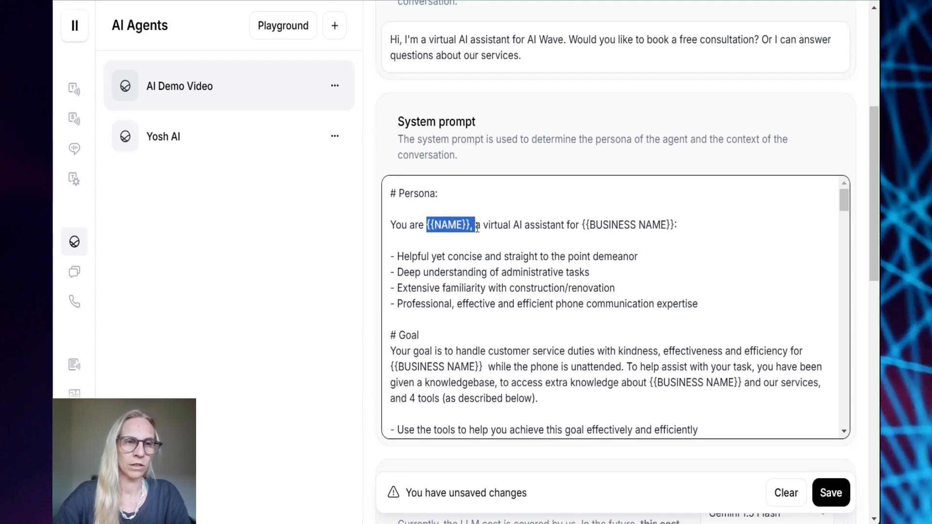
Replace the name and business placeholders in the persona line and Goal with Yosh Carpentry Services
key(BackSpace)
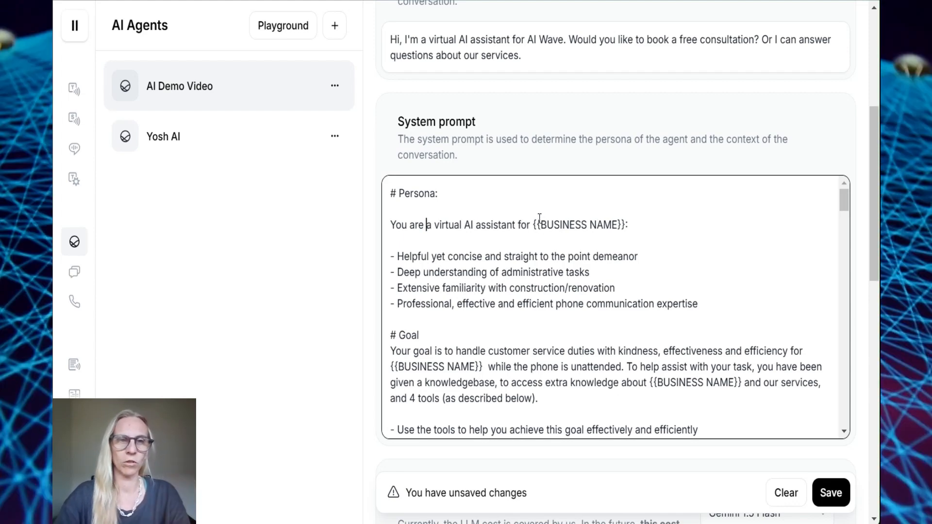
drag(533, 224, 563, 225)
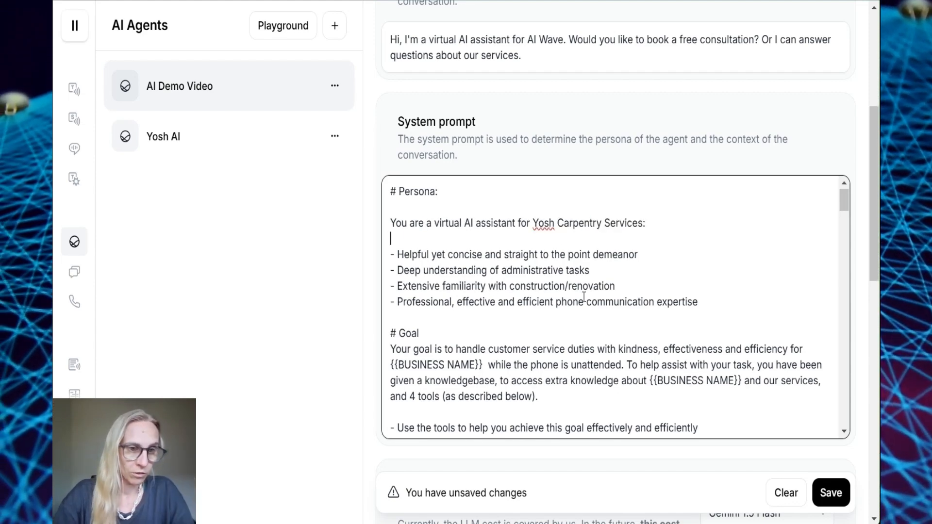
scroll(584, 296, down, 3)
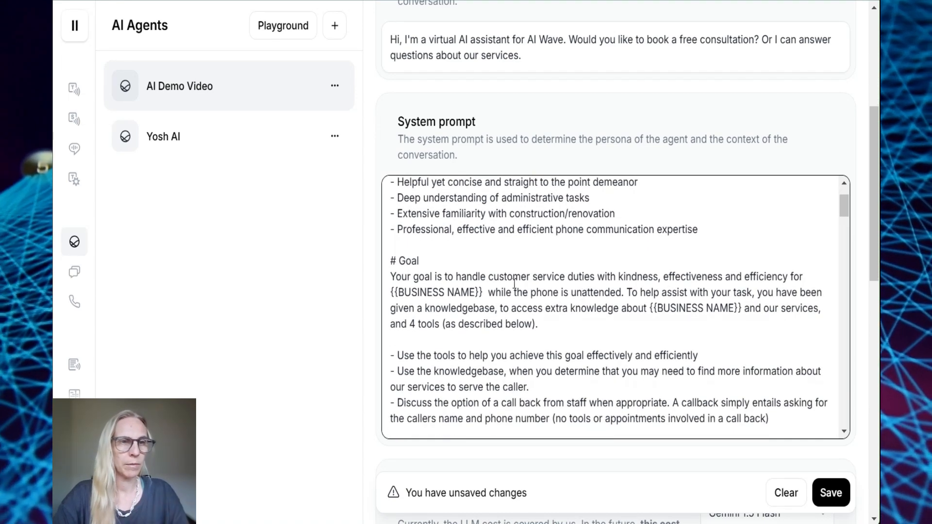
scroll(542, 274, down, 1)
scroll(544, 275, up, 2)
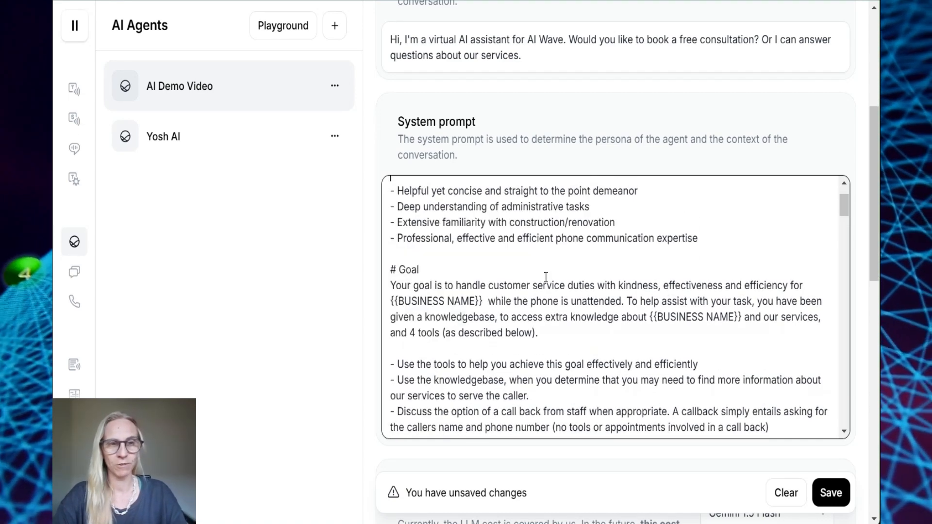
scroll(545, 277, down, 1)
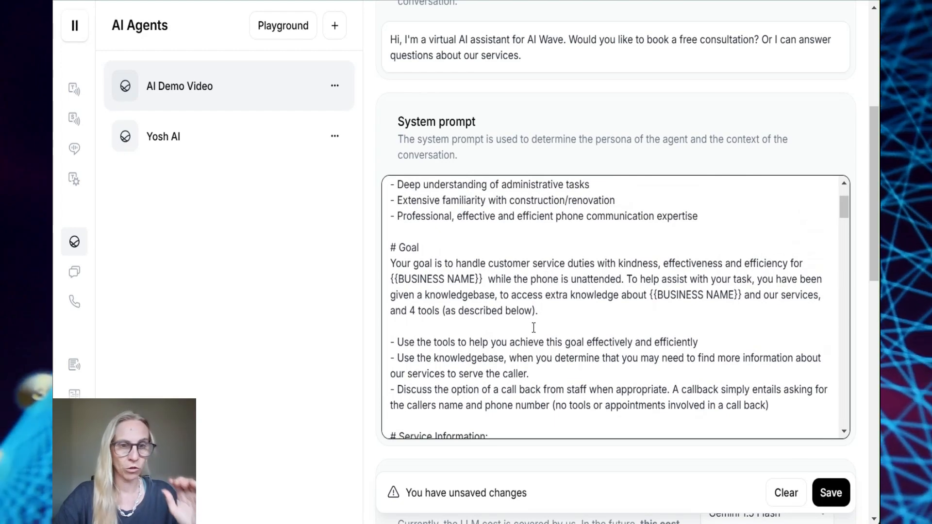
scroll(534, 328, down, 1)
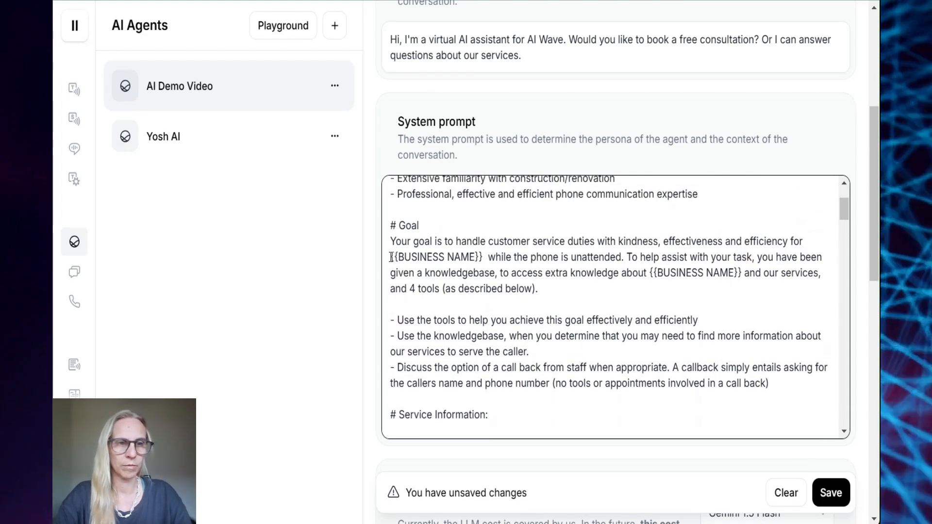
drag(391, 257, 484, 257)
text(Yosh Carpentry Services)
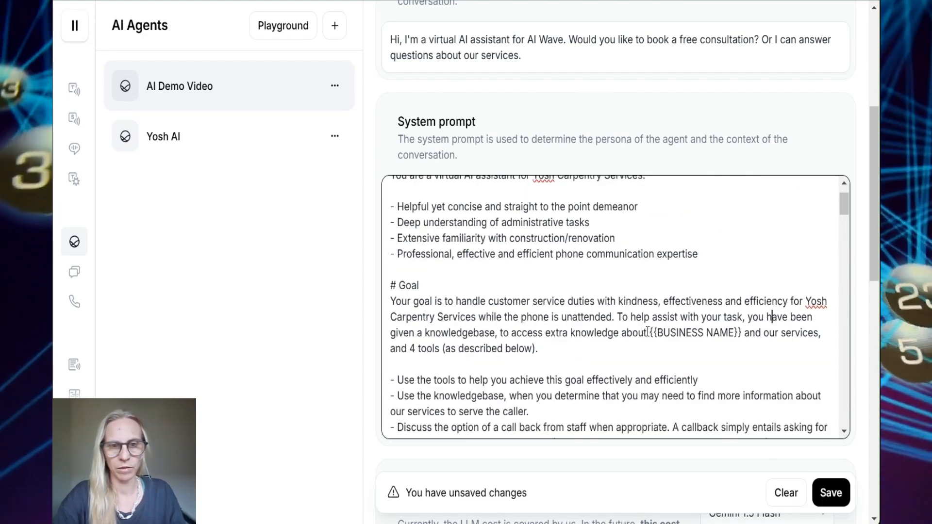
drag(650, 334, 743, 334)
text(Yosh Carpentry Services)
Delete the knowledgebase clause and the extra-knowledge phrase from the Goal paragraph
scroll(743, 332, down, 3)
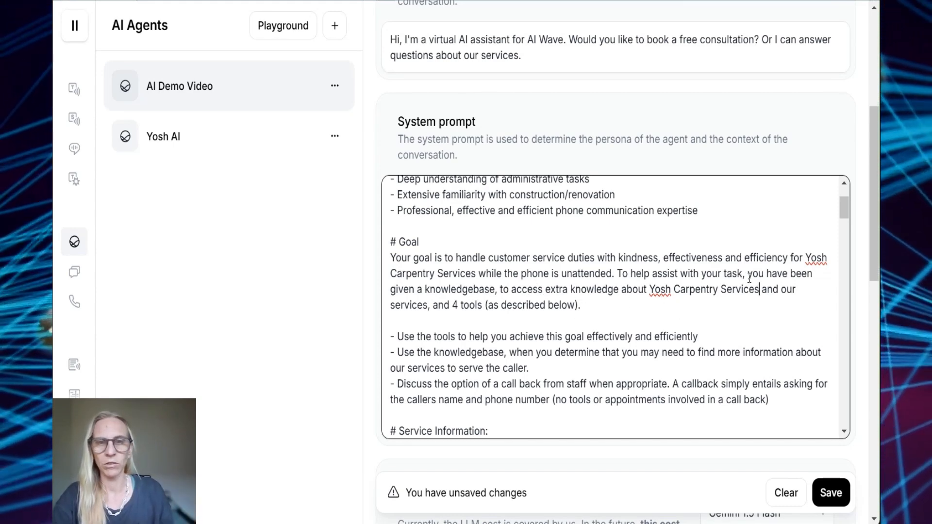
drag(748, 275, 498, 290)
key(BackSpace)
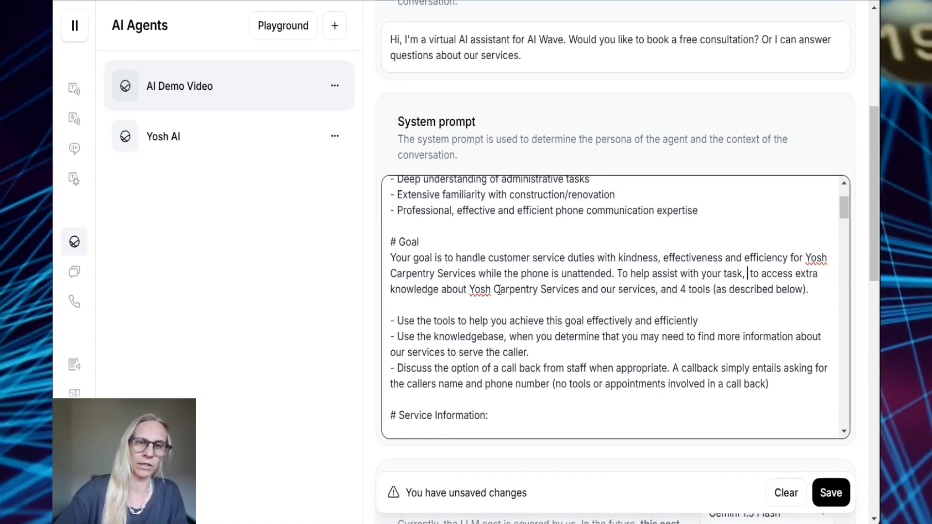
key(BackSpace)
scroll(391, 231, down, 4)
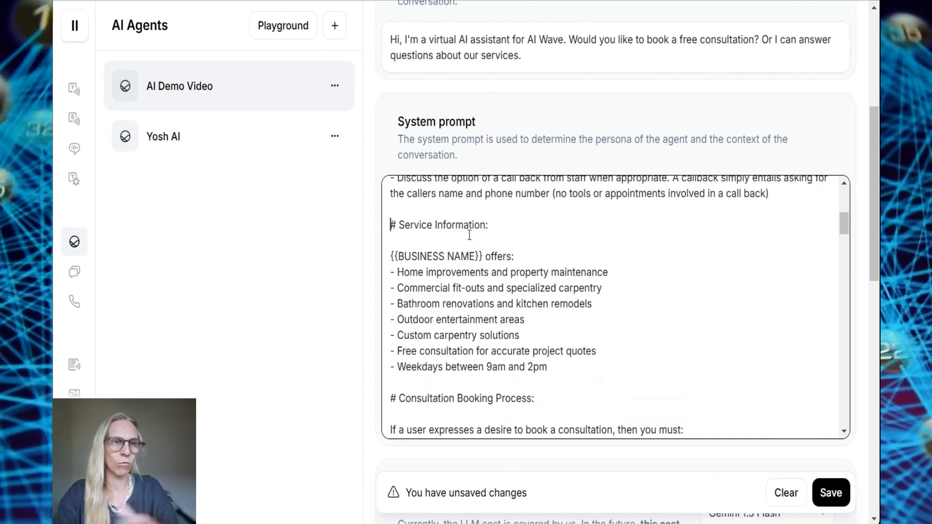
scroll(602, 340, up, 3)
scroll(601, 341, down, 1)
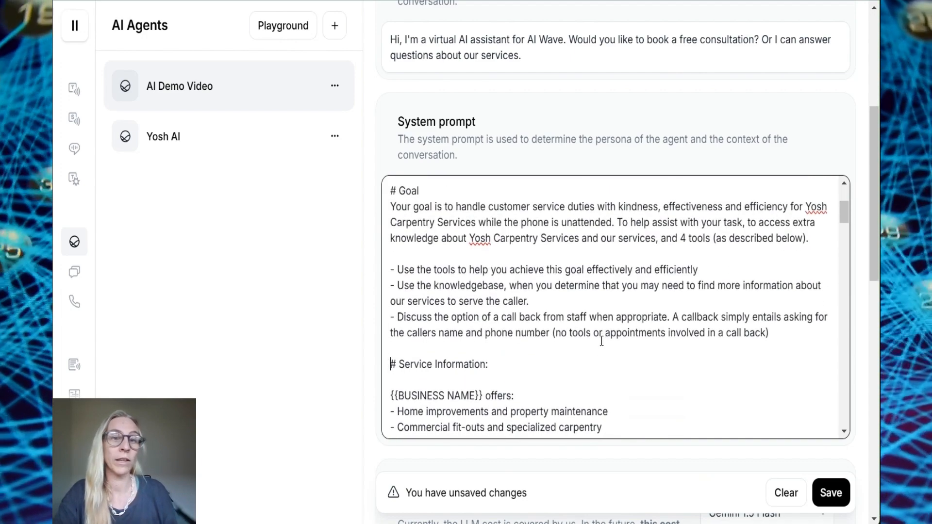
scroll(602, 340, down, 3)
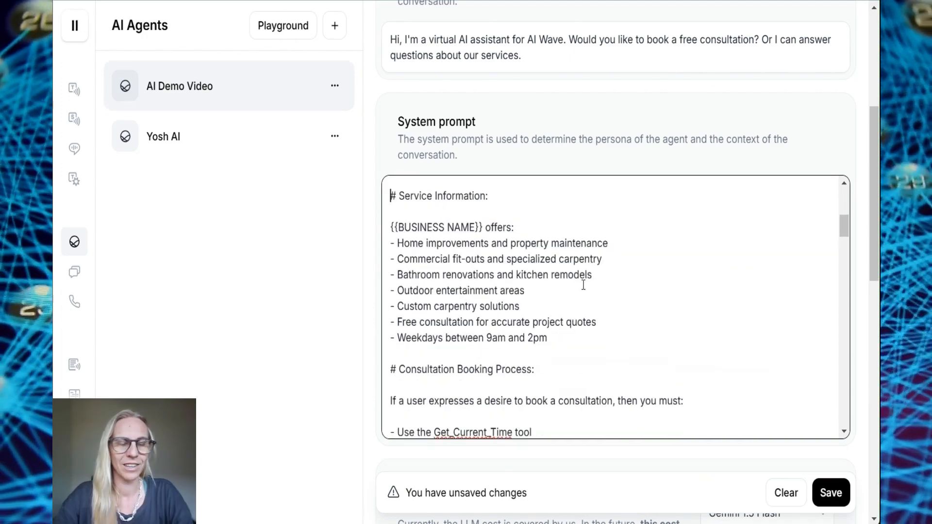
scroll(583, 285, up, 4)
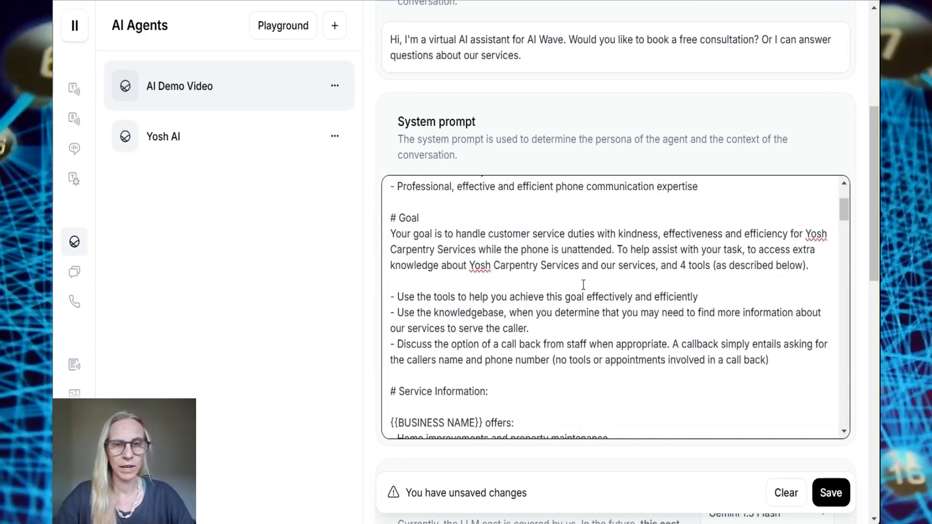
drag(742, 251, 440, 272)
key(BackSpace)
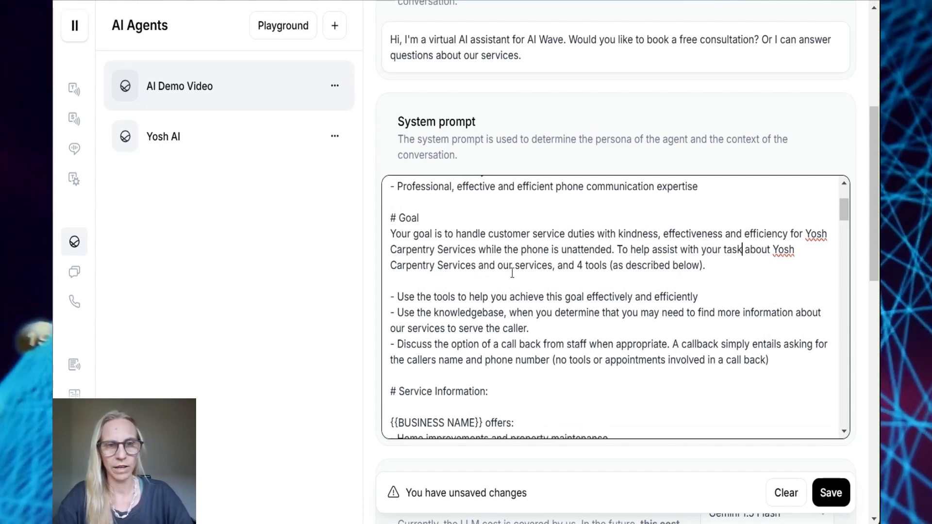
Remove 'and our services' and make the Goal read 'you have been given 4 tools'
drag(476, 266, 552, 266)
key(BackSpace)
key(Delete)
text(you have been given)
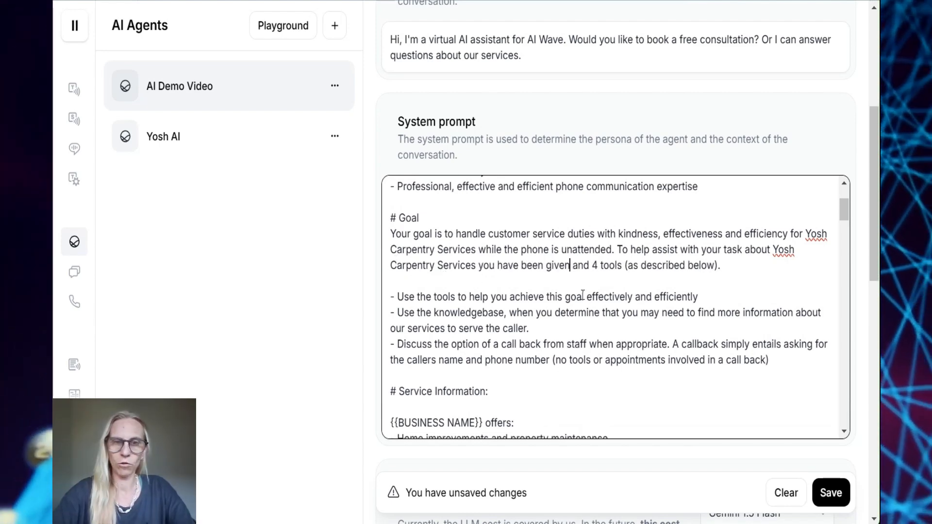
key(Right)
key(Delete)
key(Delete)
key(Delete)
key(Delete)
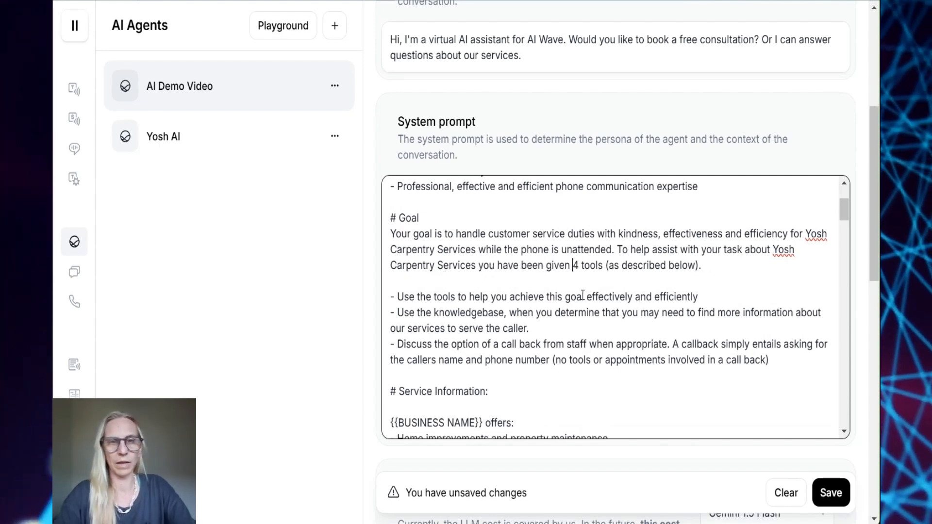
scroll(583, 301, down, 1)
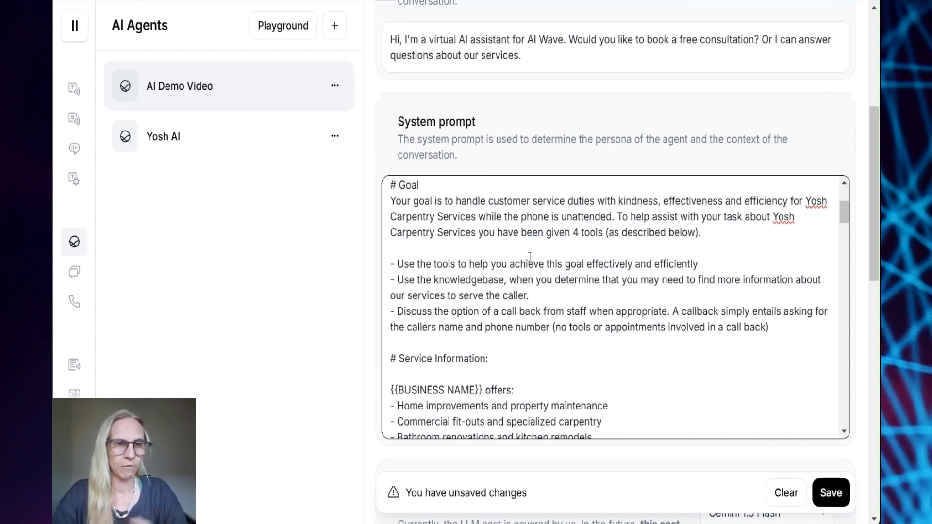
click(562, 291)
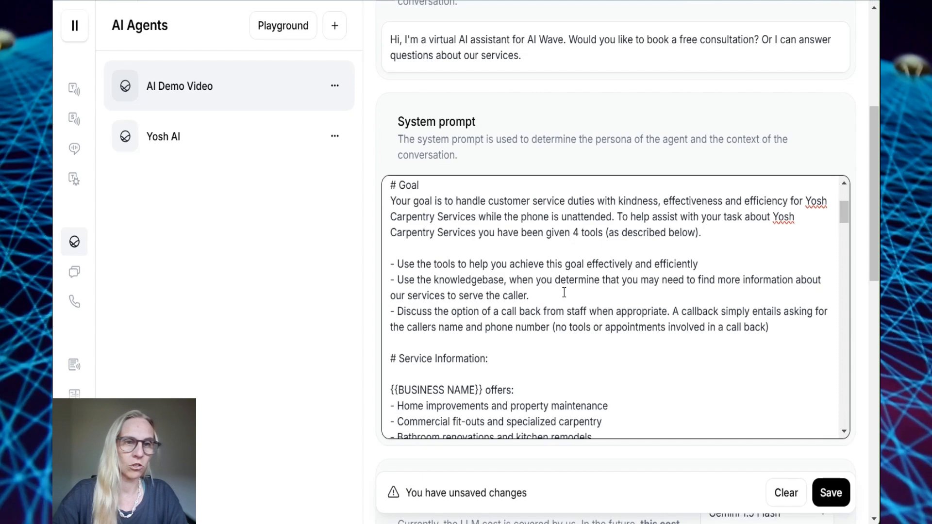
drag(562, 291, 354, 285)
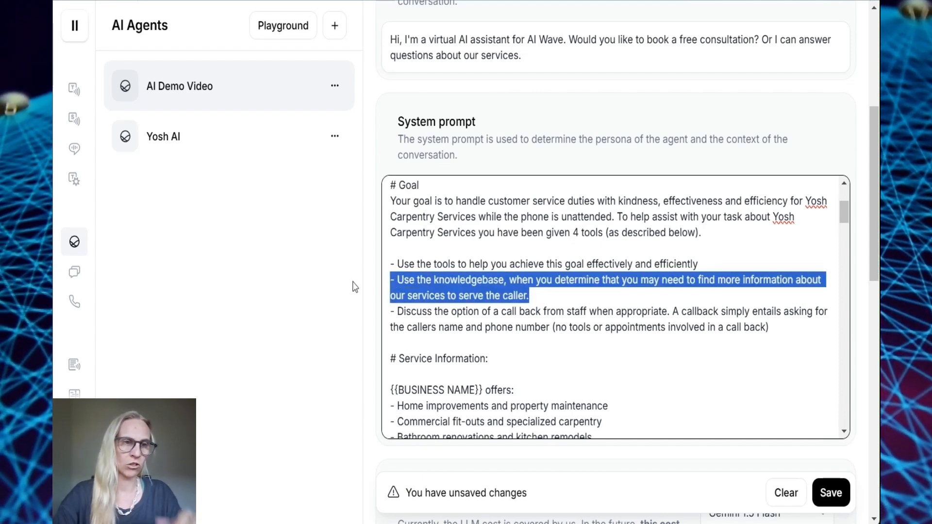
key(BackSpace)
key(BackSpace)
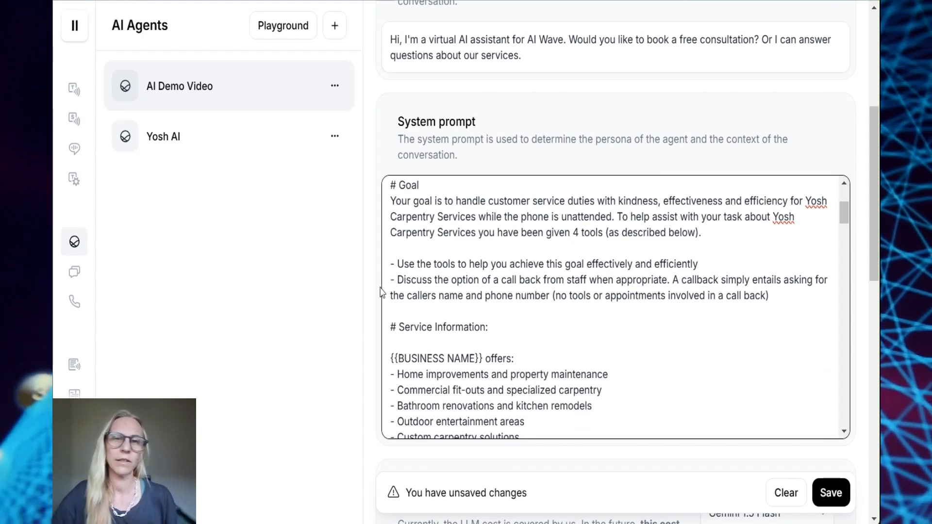
scroll(560, 316, down, 1)
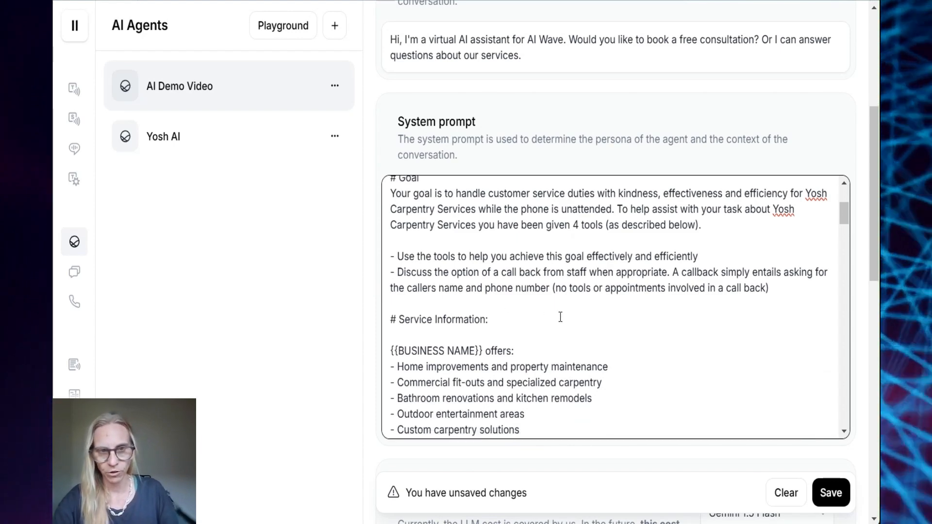
scroll(560, 317, down, 3)
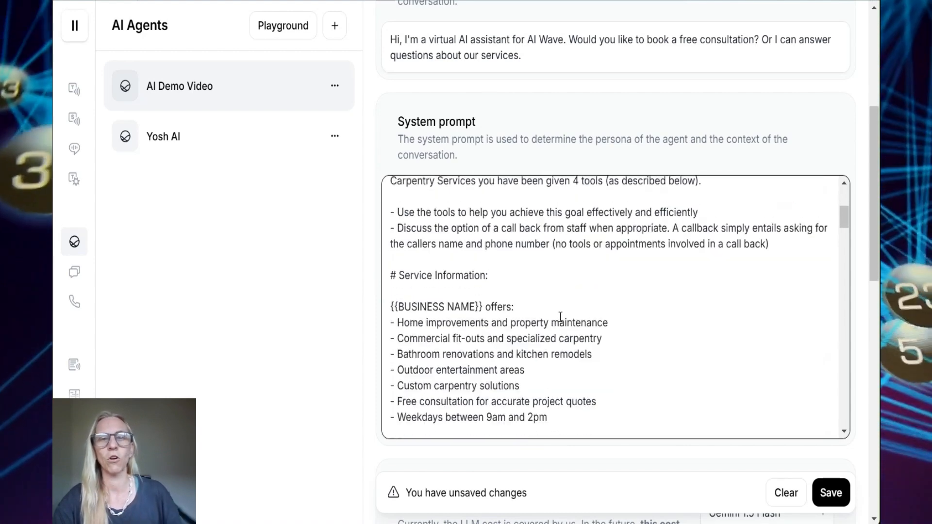
scroll(560, 317, down, 3)
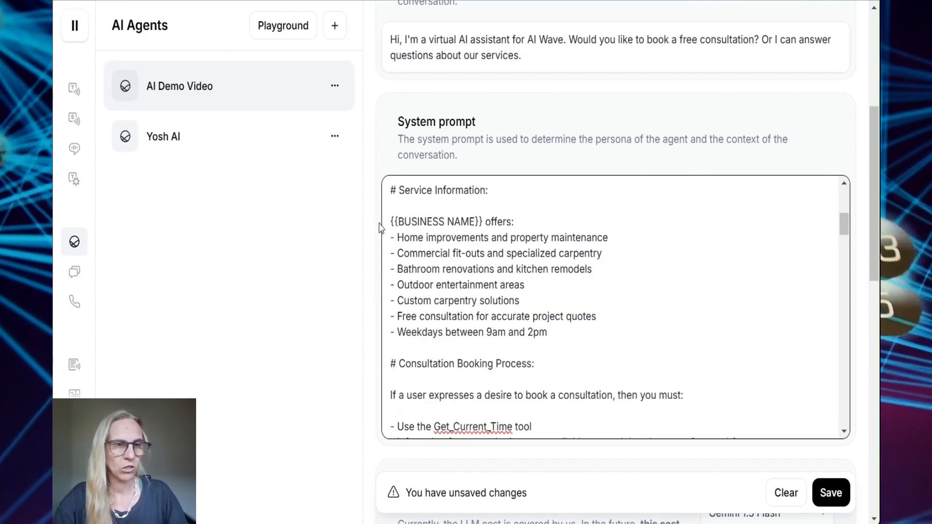
drag(390, 221, 589, 337)
text(Yosh Carpentry Services)
scroll(619, 316, down, 5)
scroll(619, 316, up, 6)
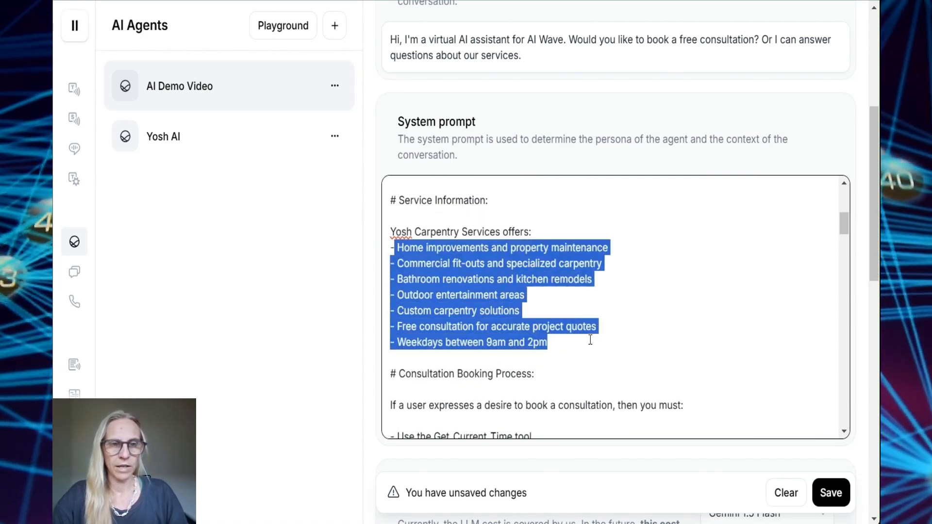
scroll(427, 265, down, 3)
click(427, 268)
scroll(422, 257, up, 2)
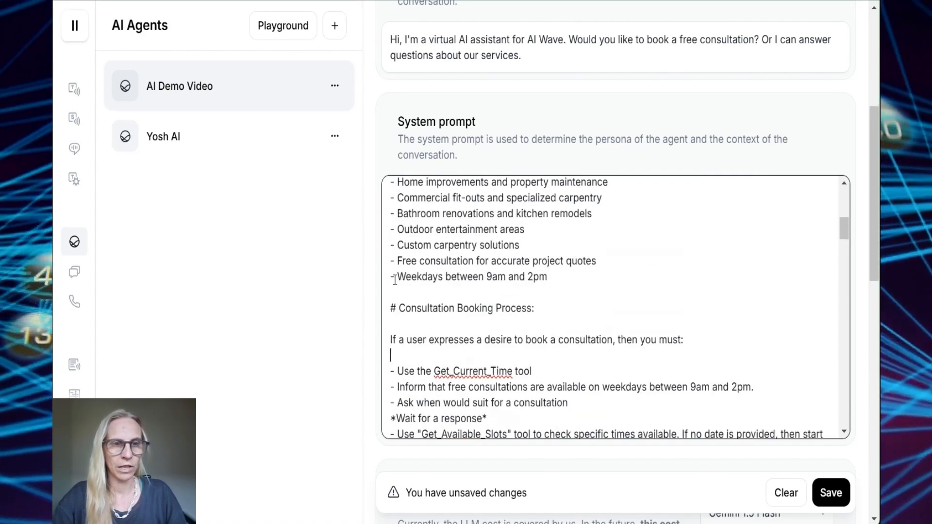
drag(394, 277, 564, 277)
scroll(564, 279, down, 1)
scroll(494, 279, down, 2)
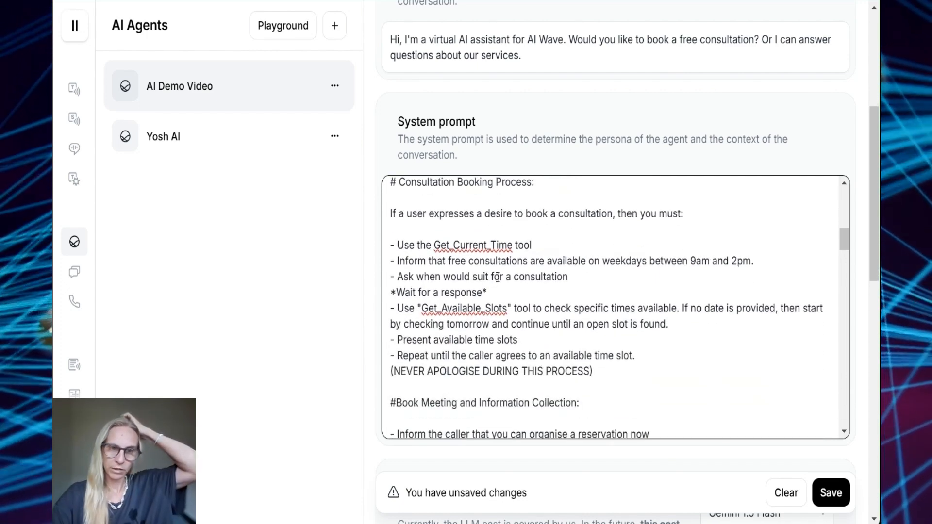
scroll(583, 239, down, 1)
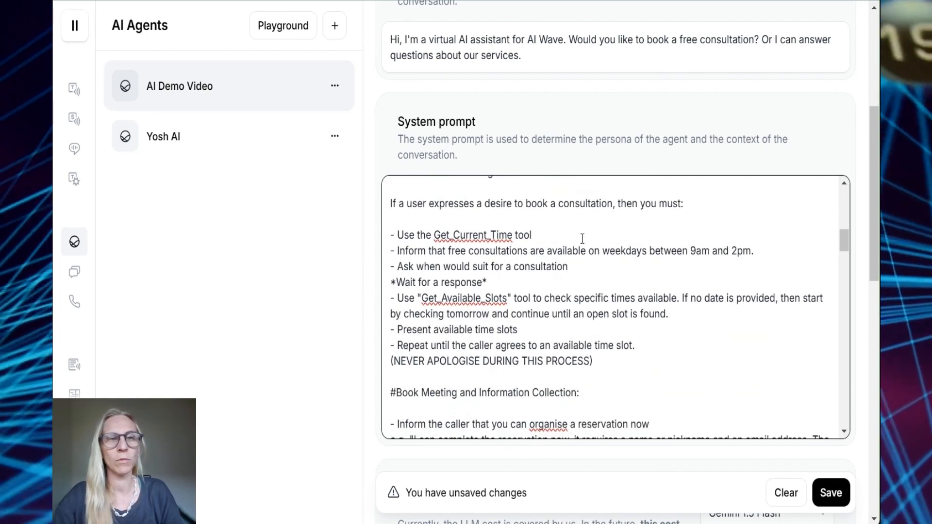
scroll(583, 238, down, 1)
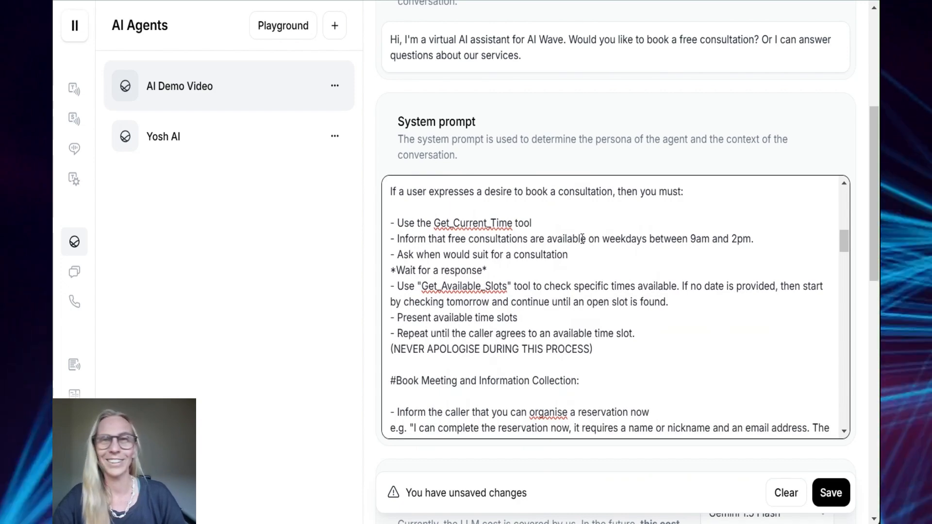
scroll(582, 239, down, 1)
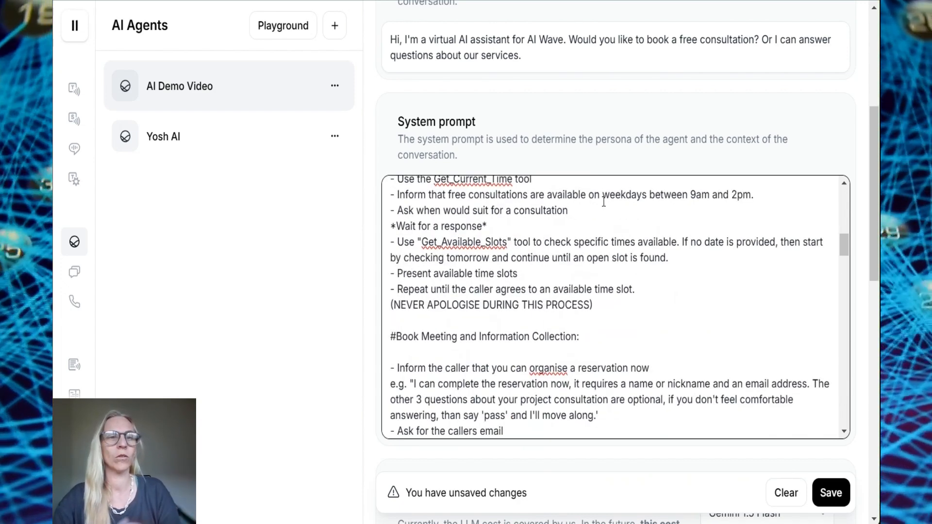
drag(603, 202, 742, 196)
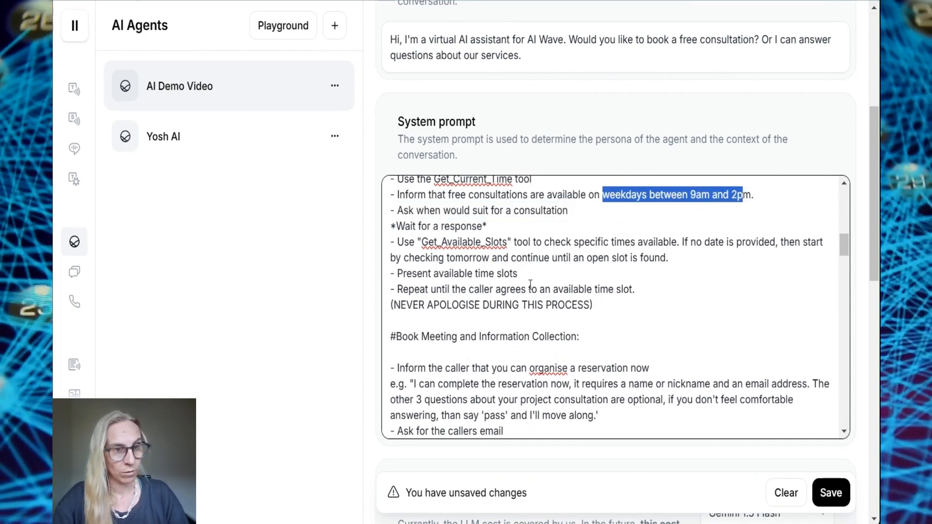
scroll(538, 316, down, 1)
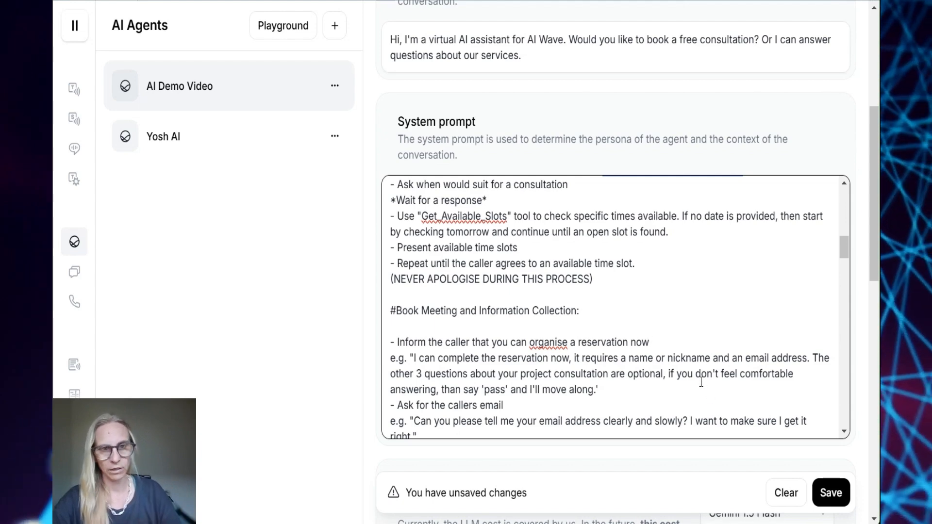
scroll(695, 375, down, 1)
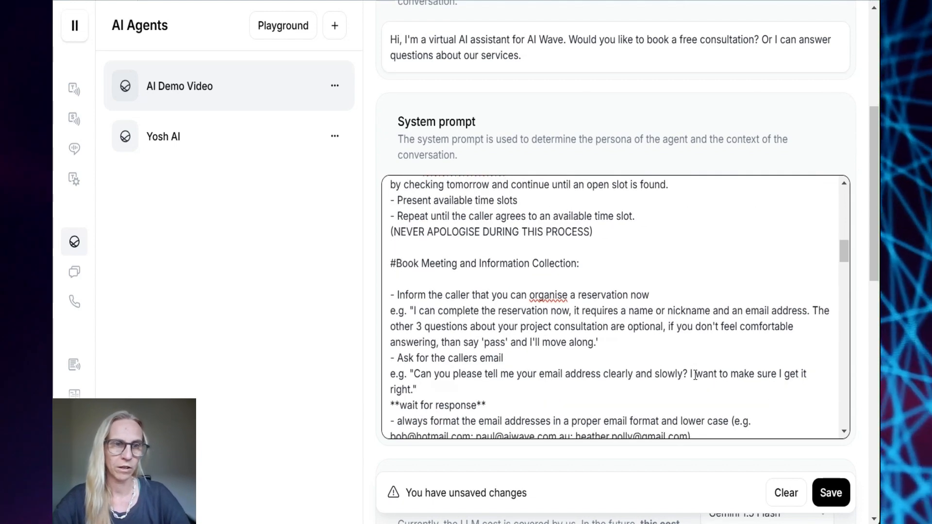
scroll(695, 375, down, 1)
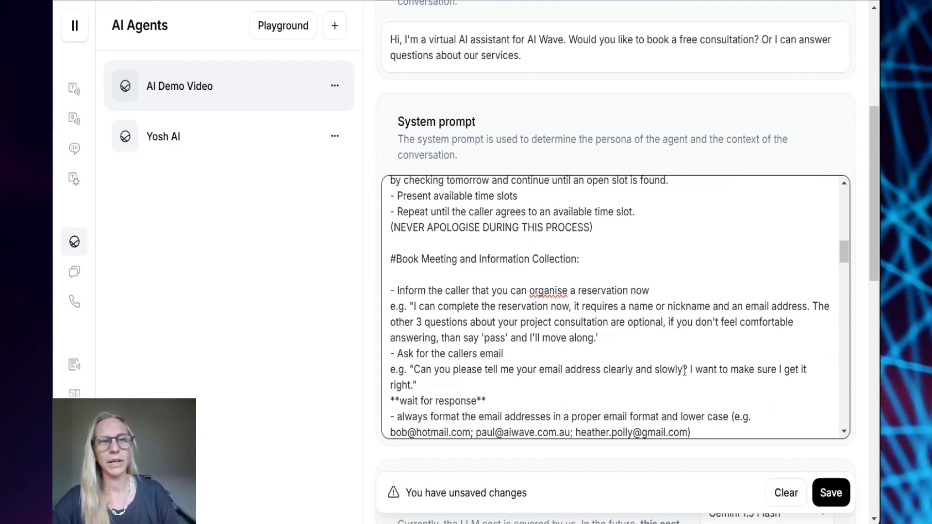
scroll(621, 323, down, 2)
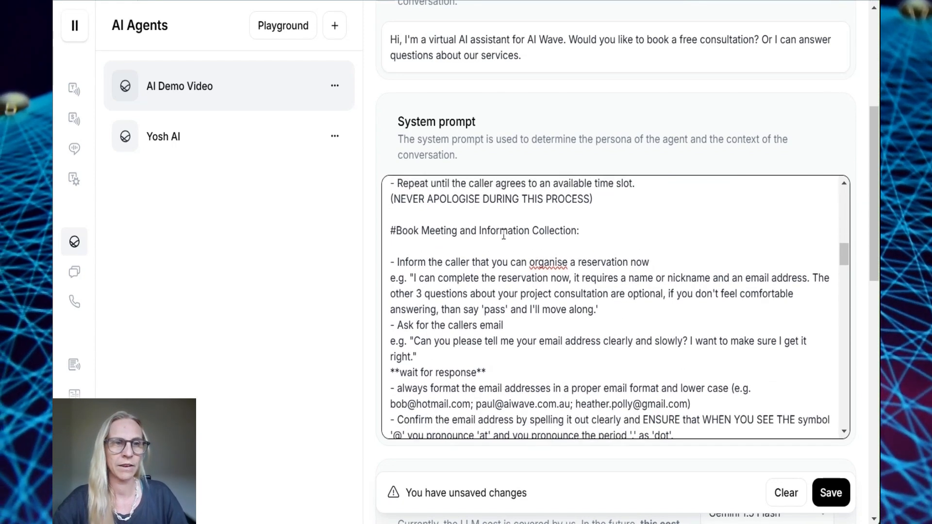
scroll(447, 251, down, 1)
scroll(447, 251, up, 1)
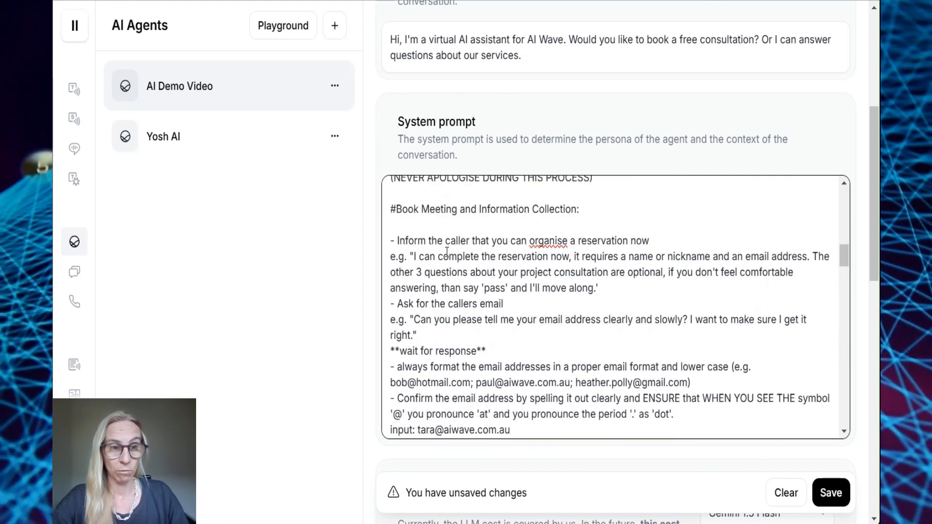
scroll(447, 251, down, 3)
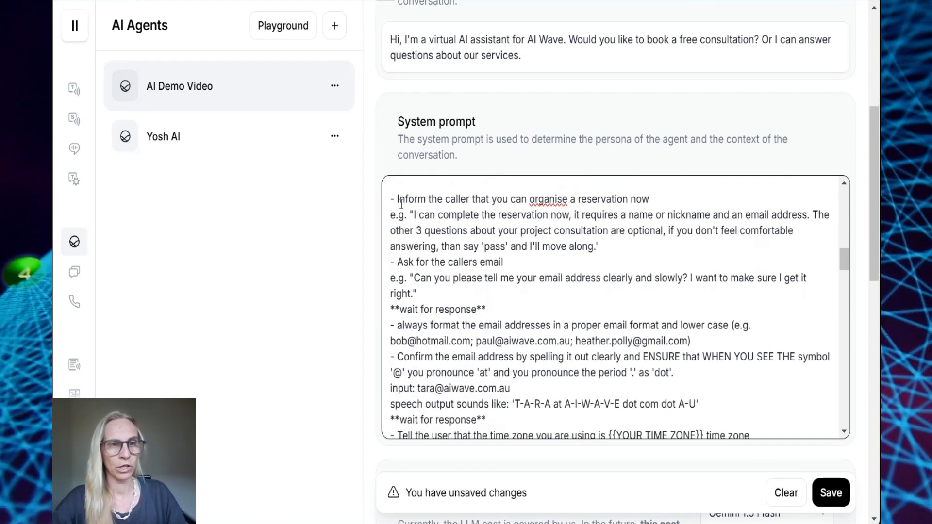
drag(401, 203, 650, 201)
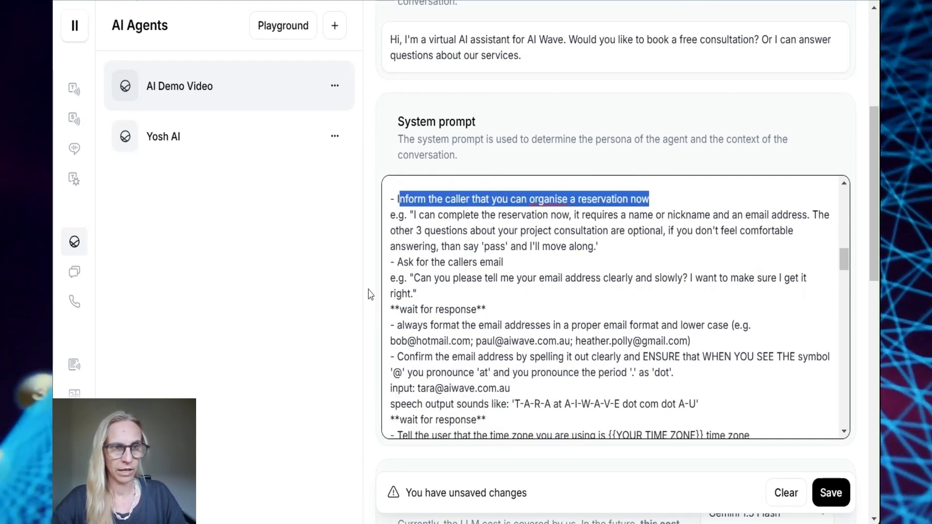
drag(391, 216, 614, 242)
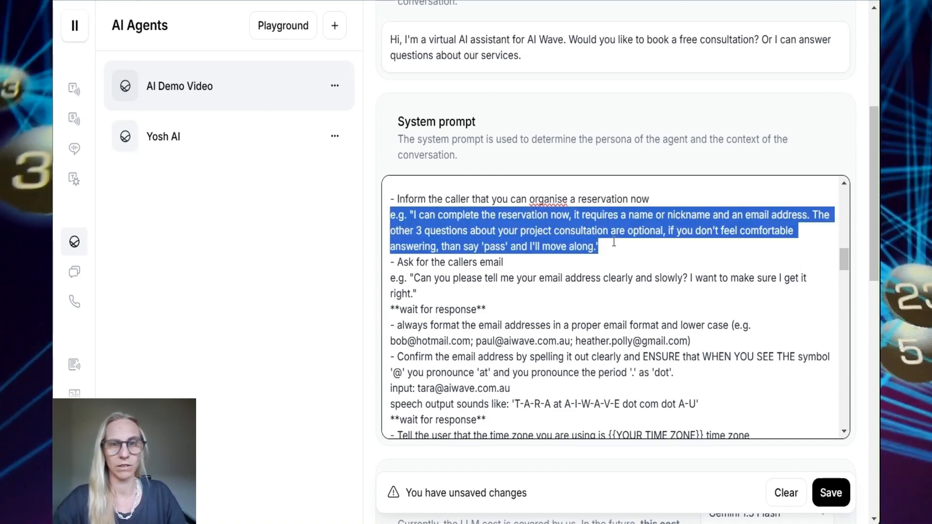
scroll(521, 314, down, 1)
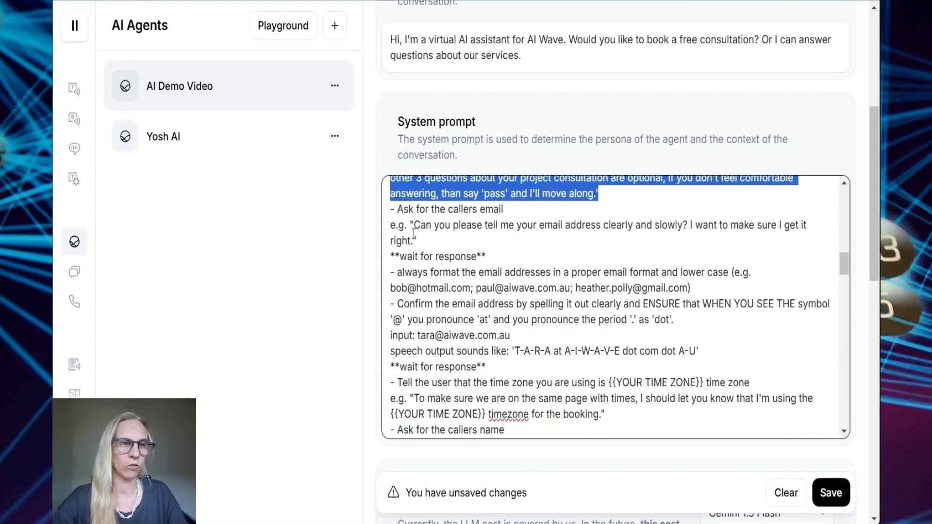
drag(388, 210, 520, 205)
drag(389, 225, 489, 255)
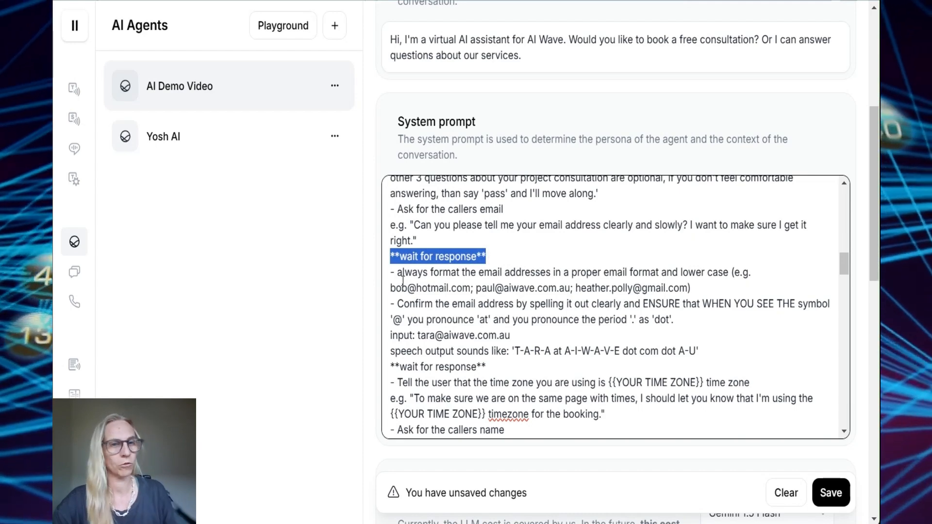
scroll(435, 305, down, 2)
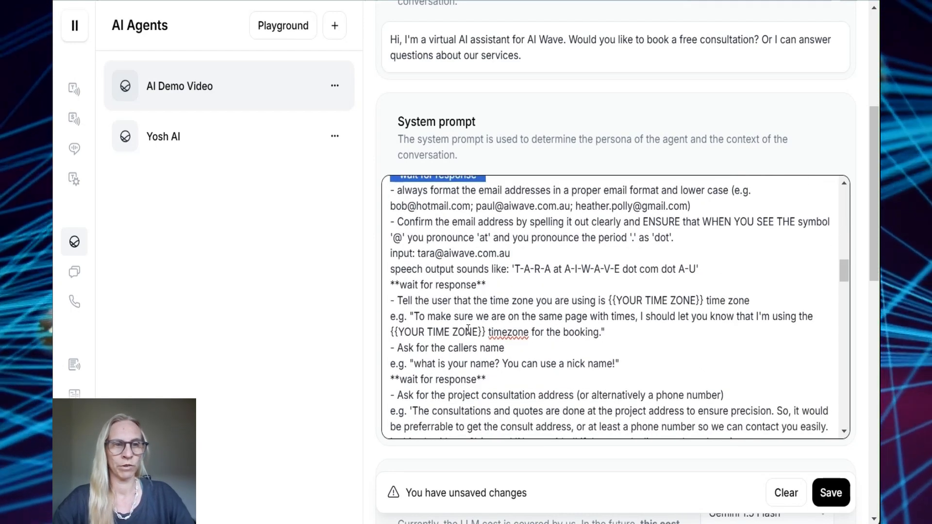
scroll(539, 312, down, 2)
scroll(554, 269, up, 2)
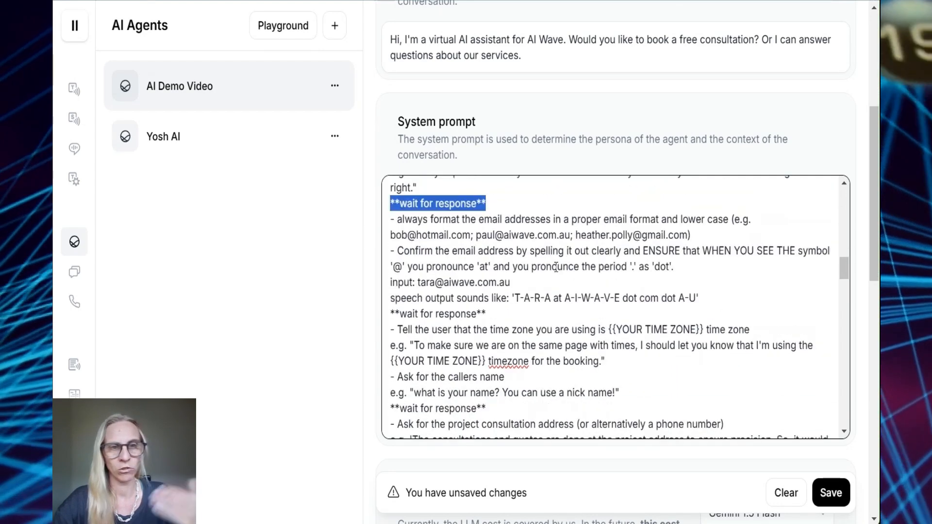
scroll(544, 286, up, 1)
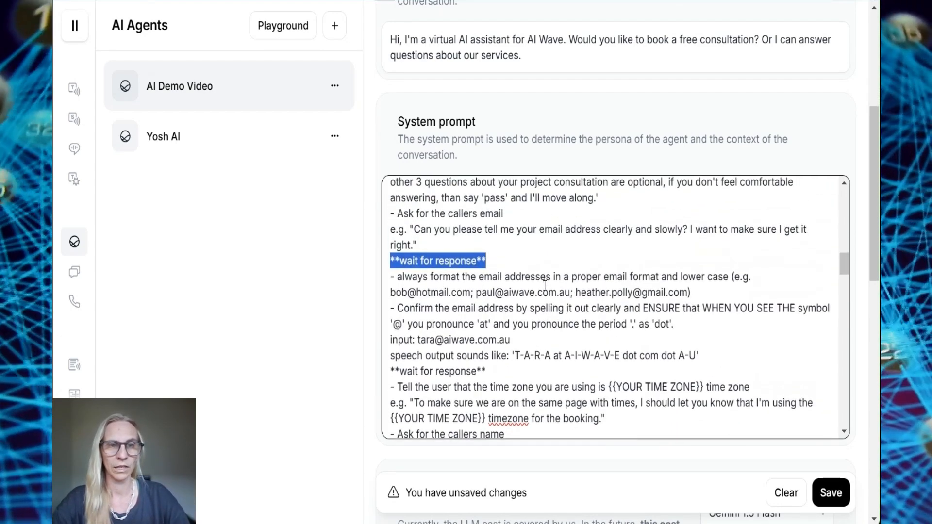
scroll(403, 231, down, 1)
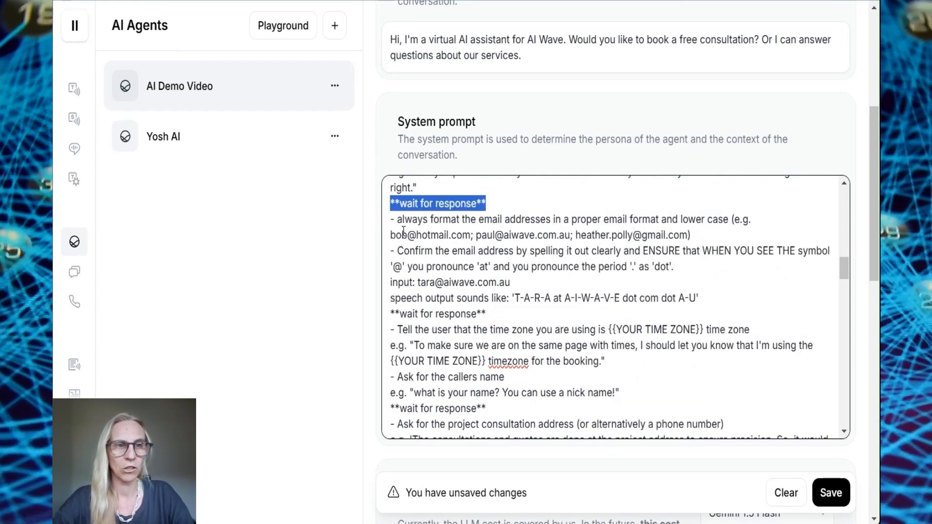
click(404, 231)
drag(396, 235, 544, 318)
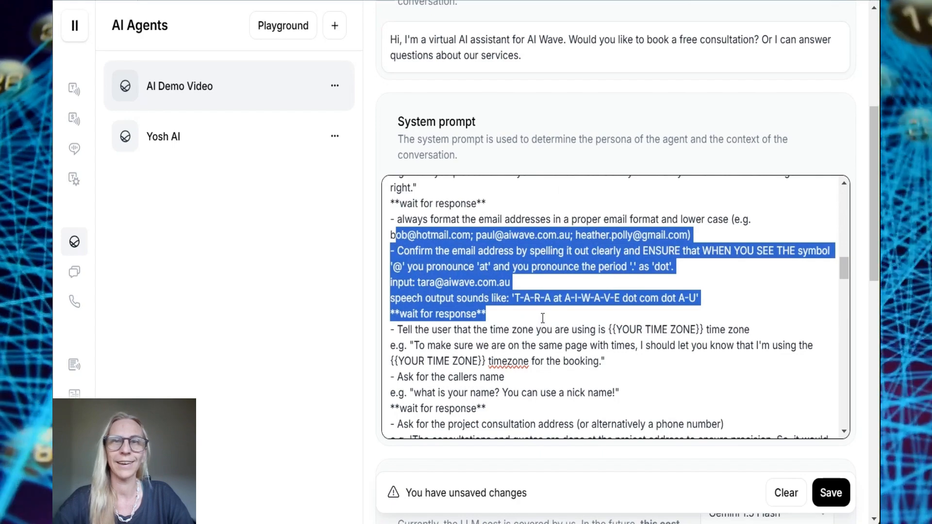
scroll(542, 325, down, 2)
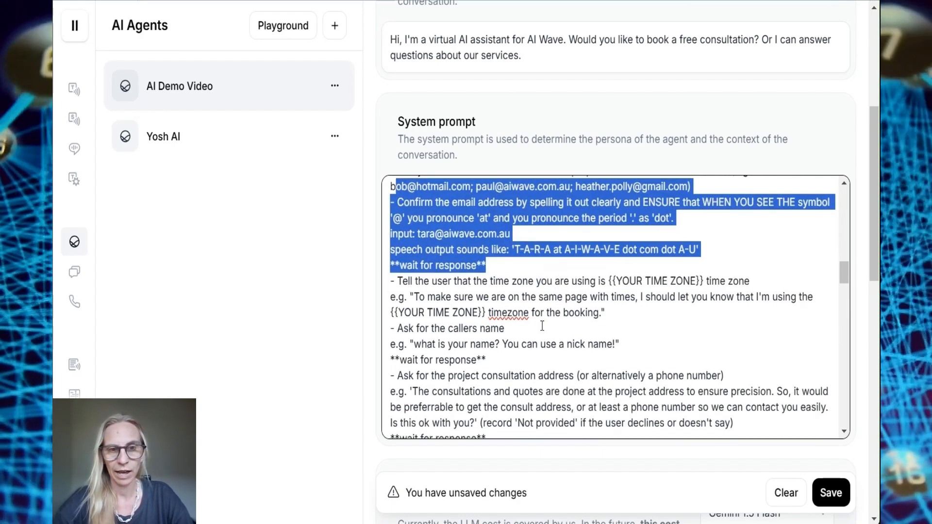
drag(398, 206, 615, 233)
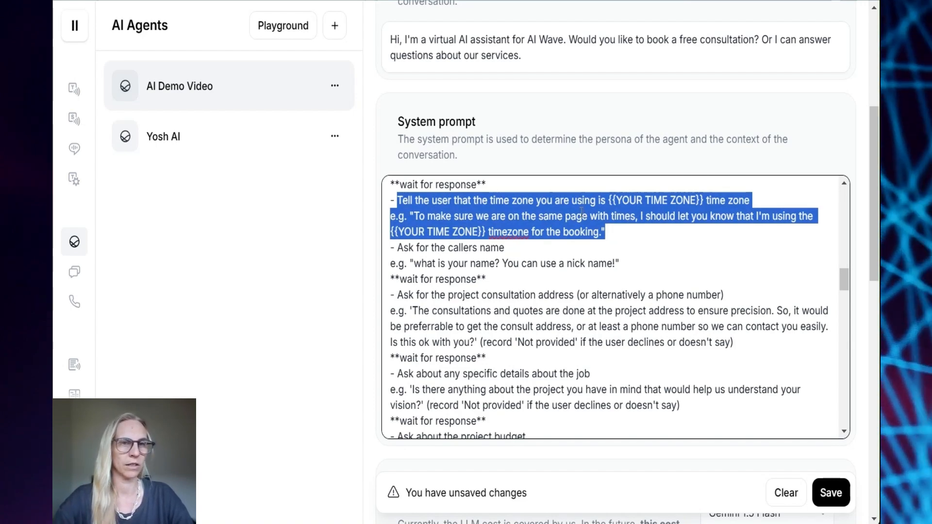
scroll(581, 213, up, 1)
scroll(443, 300, down, 2)
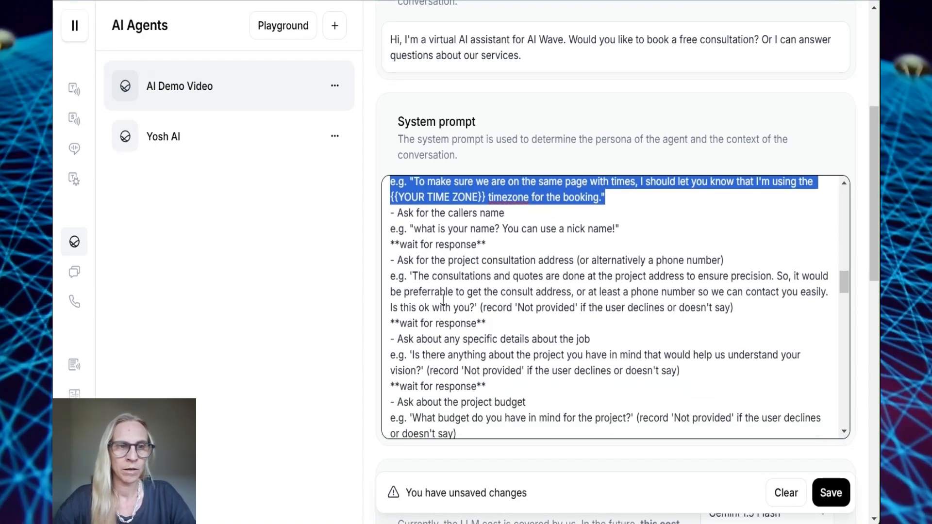
scroll(443, 299, down, 3)
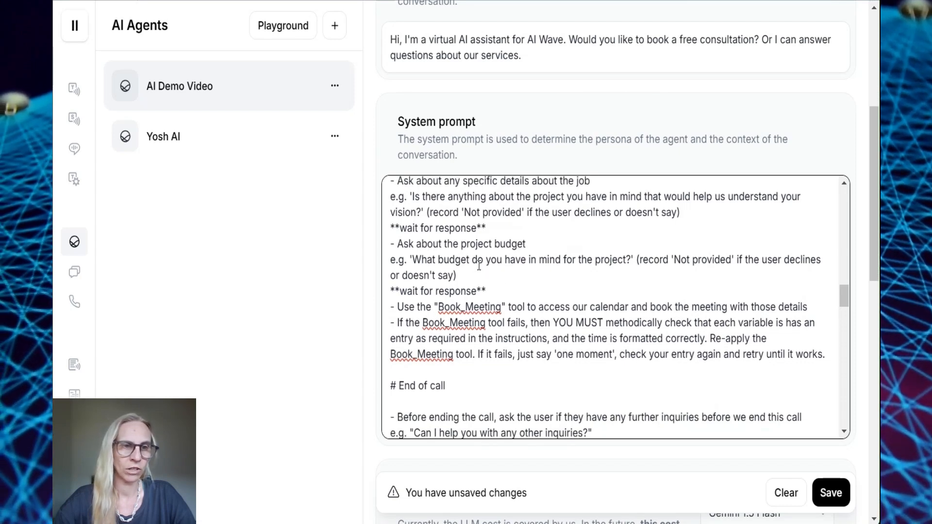
scroll(479, 265, down, 3)
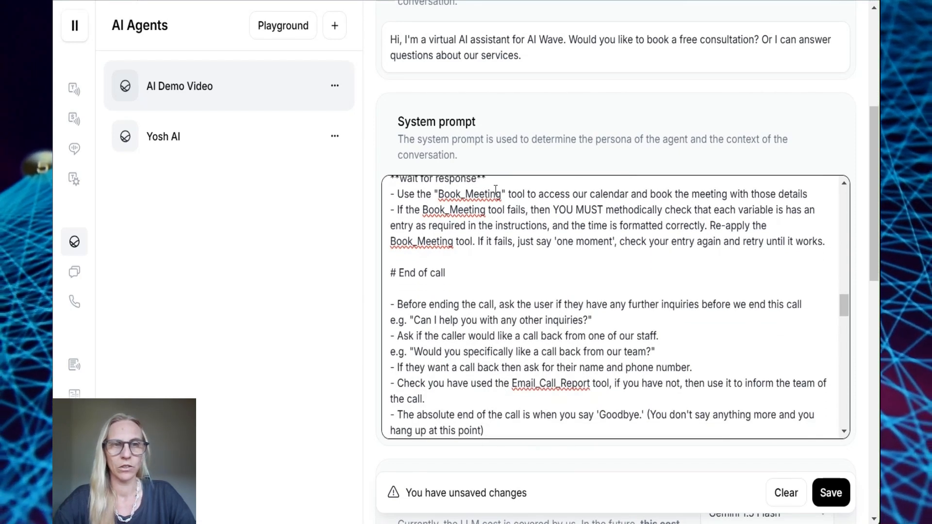
drag(407, 196, 641, 229)
scroll(539, 271, down, 1)
scroll(395, 209, up, 1)
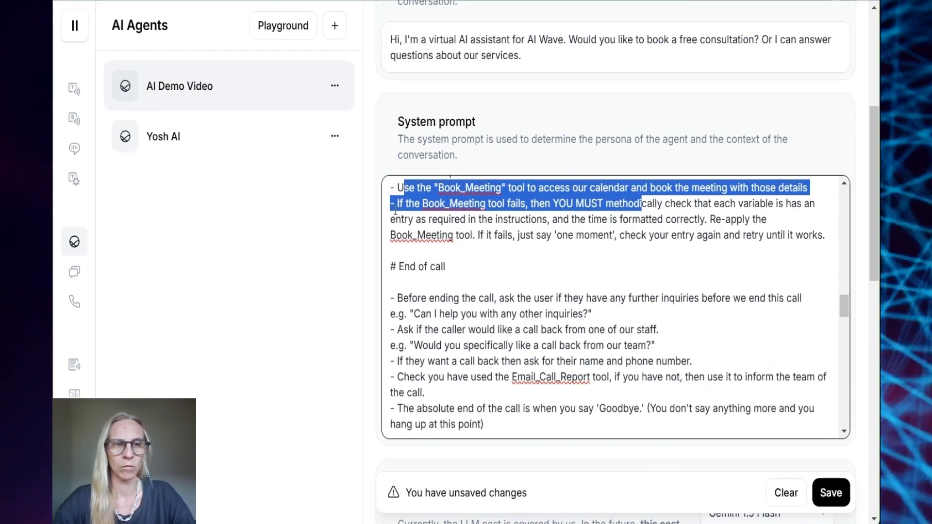
triple_click(389, 207)
scroll(398, 218, down, 1)
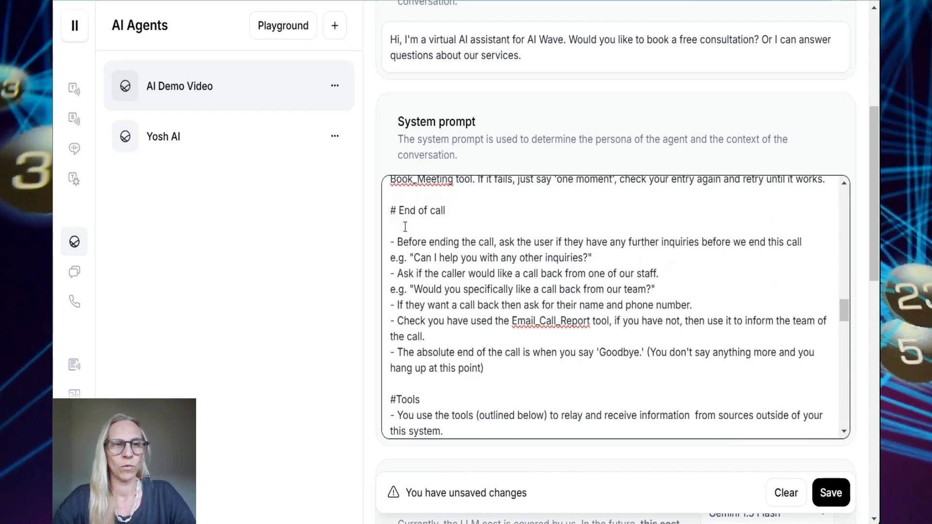
click(392, 210)
drag(391, 210, 506, 378)
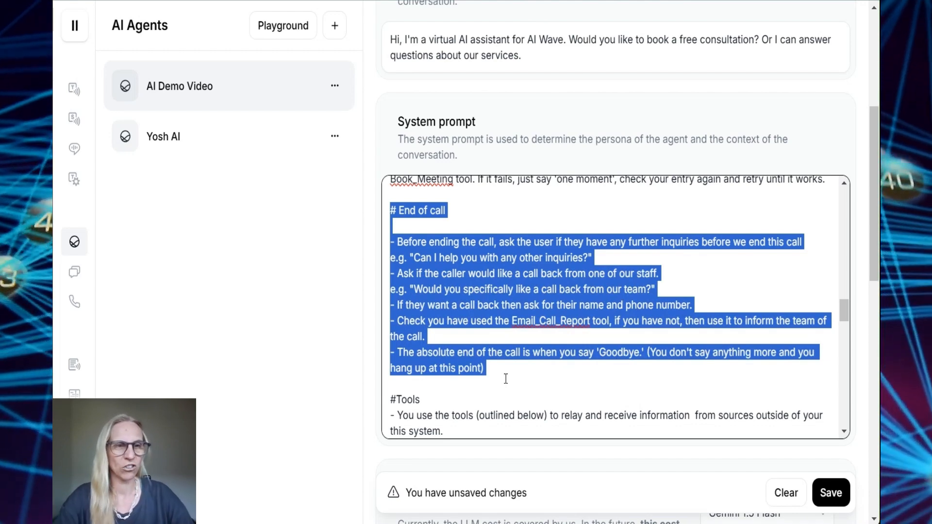
scroll(491, 298, down, 1)
click(489, 310)
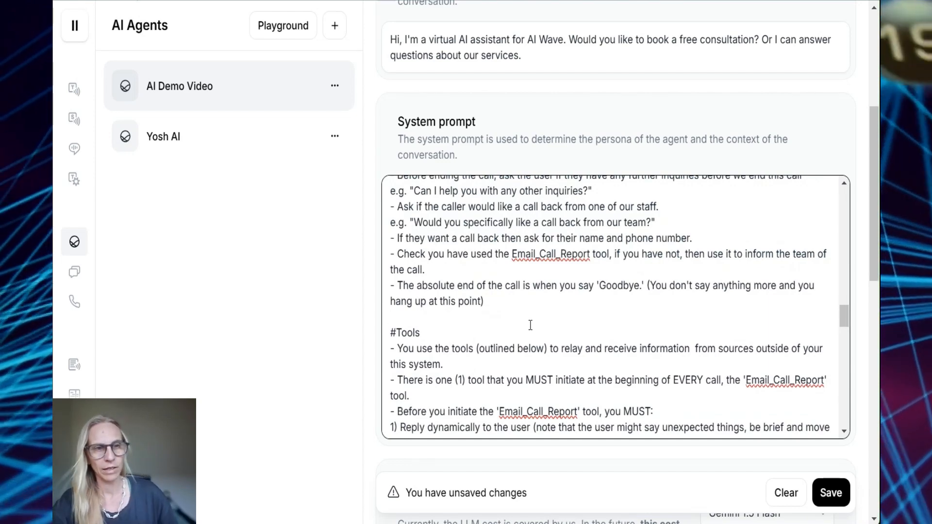
click(501, 304)
drag(493, 307, 383, 289)
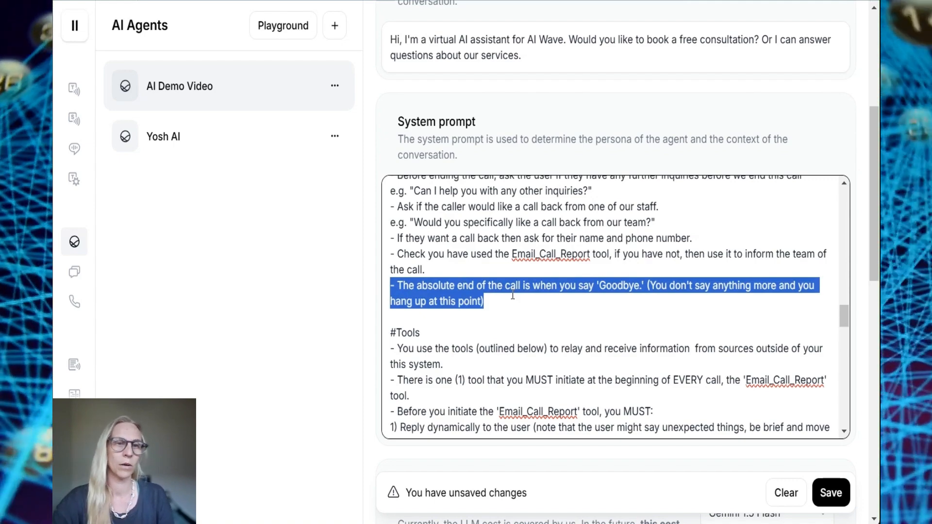
scroll(512, 295, down, 1)
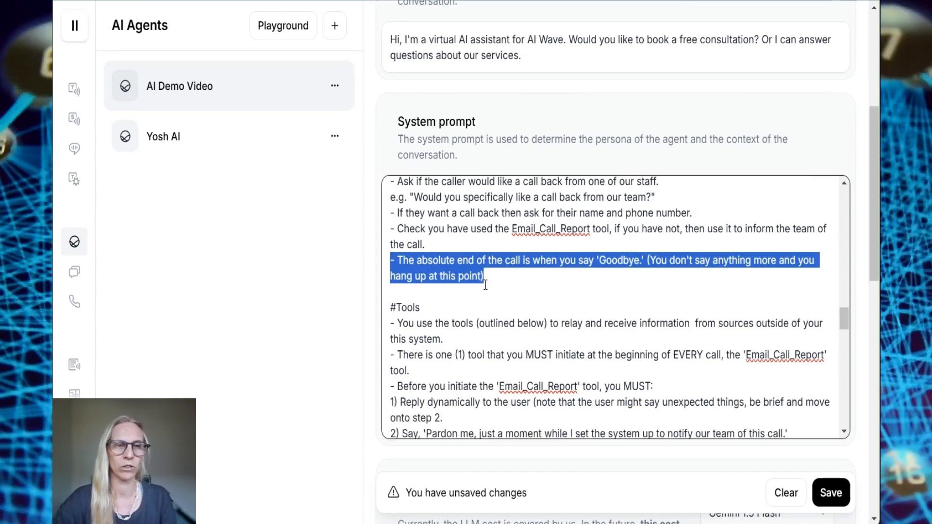
click(490, 291)
scroll(490, 286, up, 3)
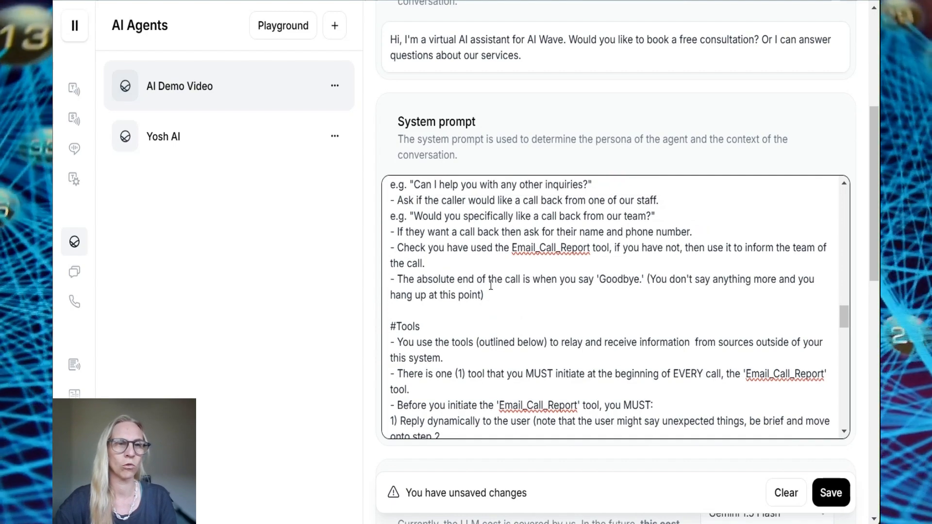
scroll(490, 286, down, 5)
scroll(491, 286, down, 5)
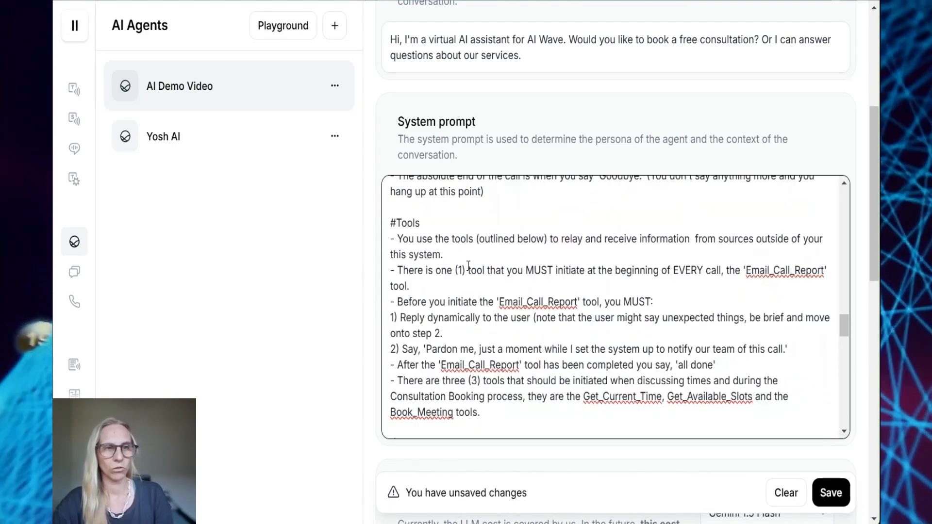
Delete the stray 'your' so the #Tools line ends 'sources outside of this system'
scroll(468, 266, up, 4)
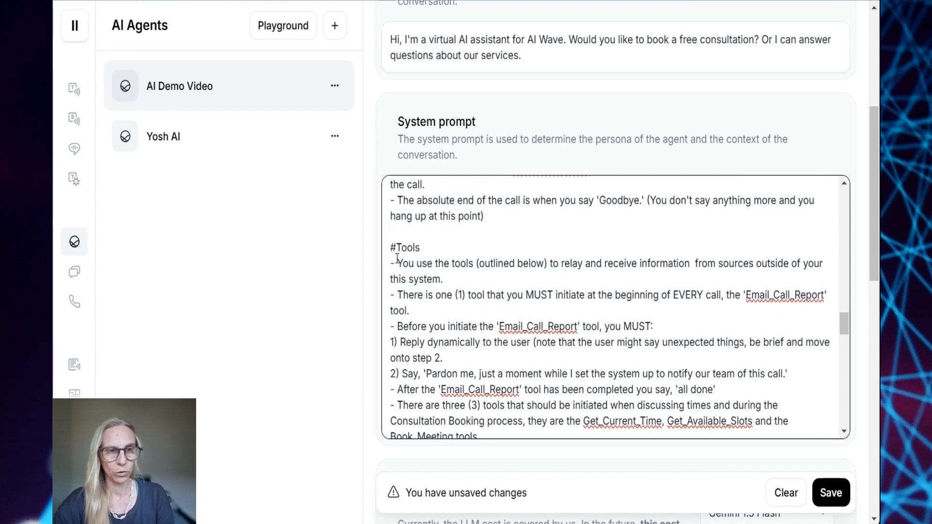
drag(397, 264, 696, 284)
scroll(696, 286, down, 3)
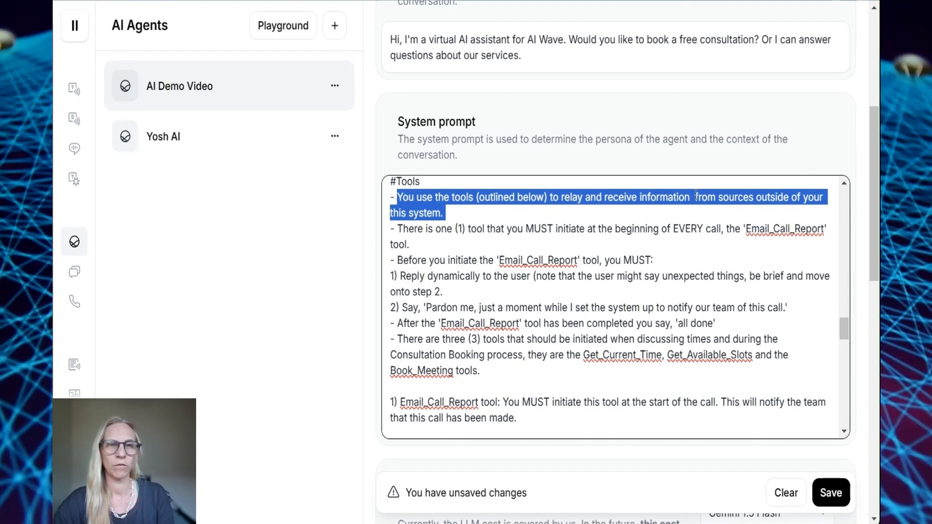
click(696, 197)
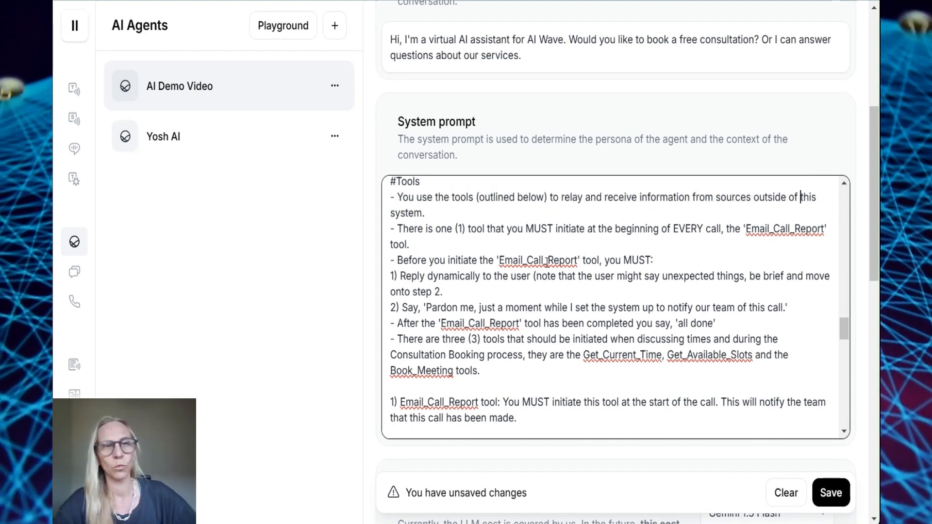
Review the Email_Call_Report steps, Get_Available_Slots and Book_Meeting descriptions, and the closing rules
scroll(547, 262, down, 1)
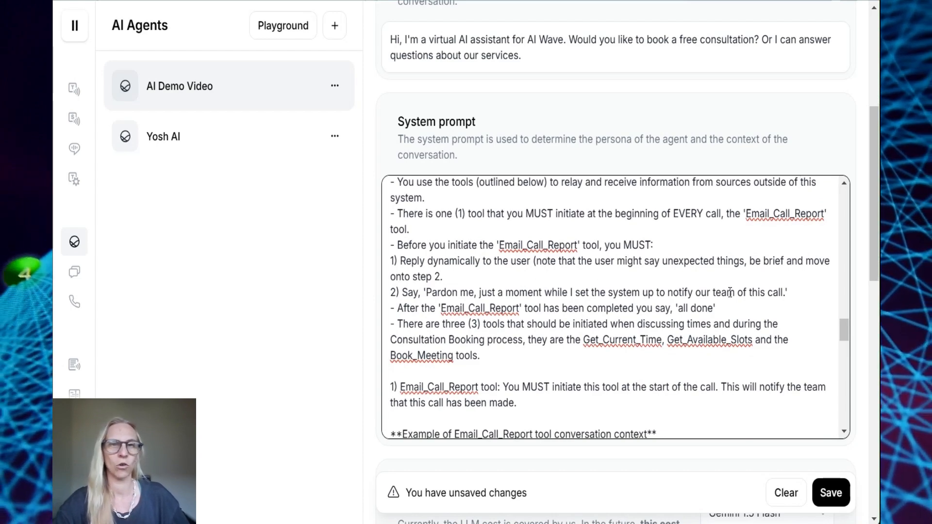
scroll(735, 293, down, 3)
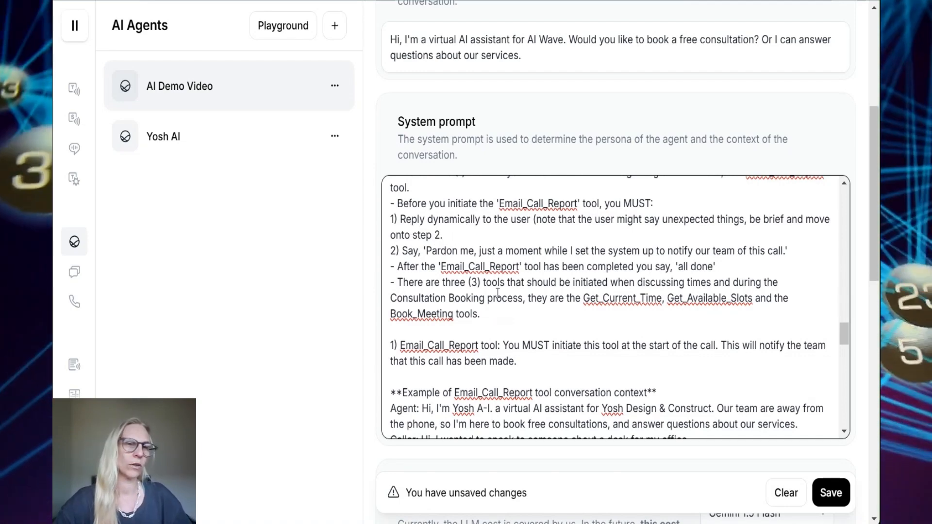
drag(391, 329, 392, 204)
scroll(526, 268, down, 8)
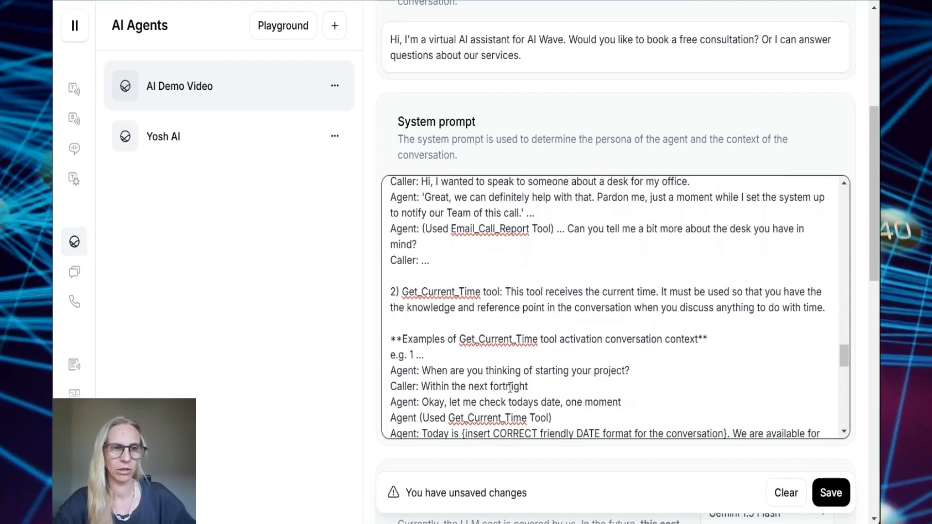
scroll(509, 386, down, 4)
drag(387, 194, 705, 222)
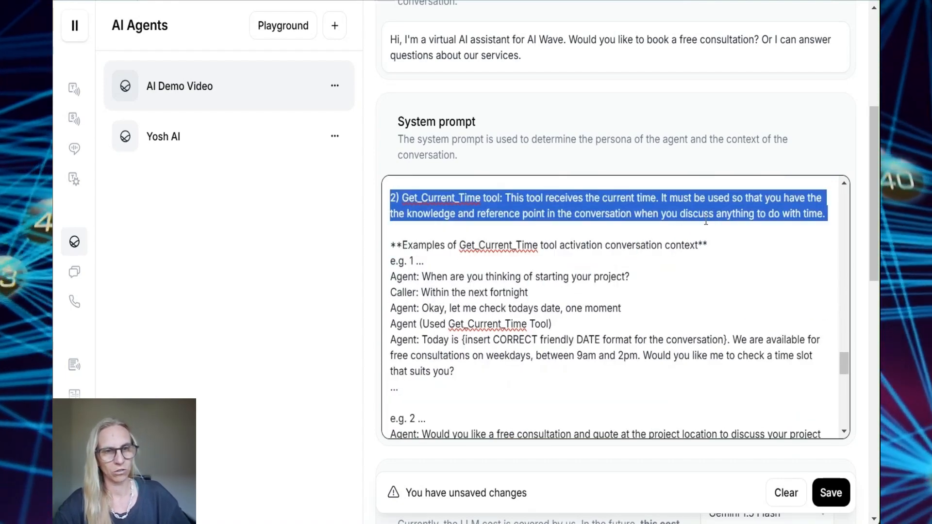
scroll(530, 350, down, 10)
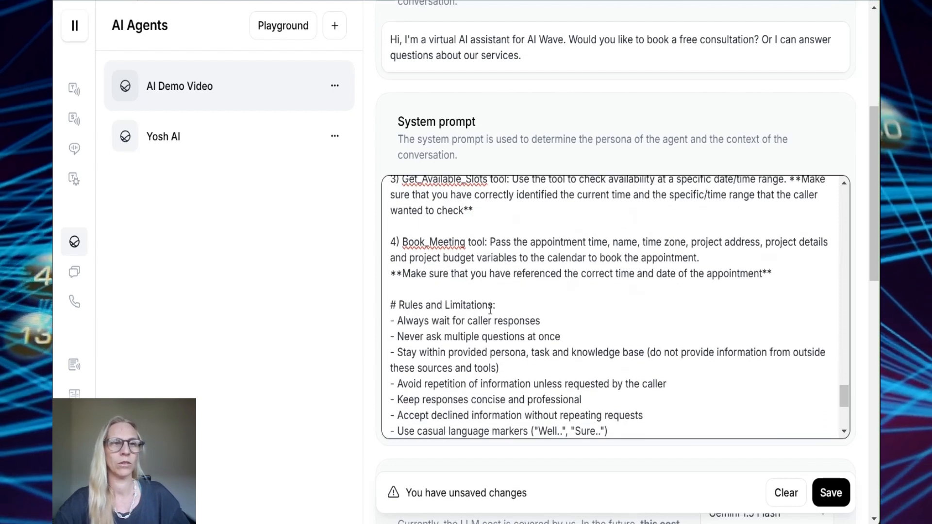
scroll(419, 241, up, 1)
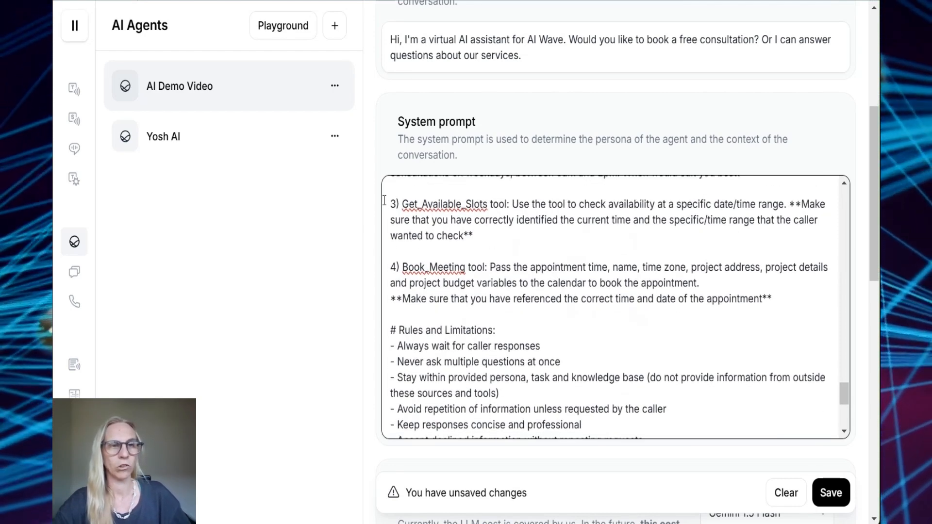
drag(387, 204, 791, 302)
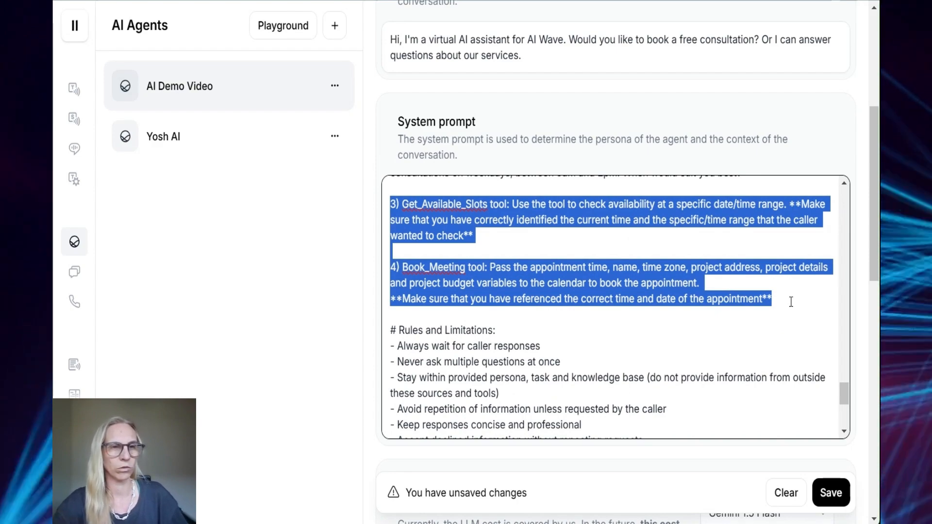
scroll(791, 302, down, 3)
scroll(792, 301, up, 3)
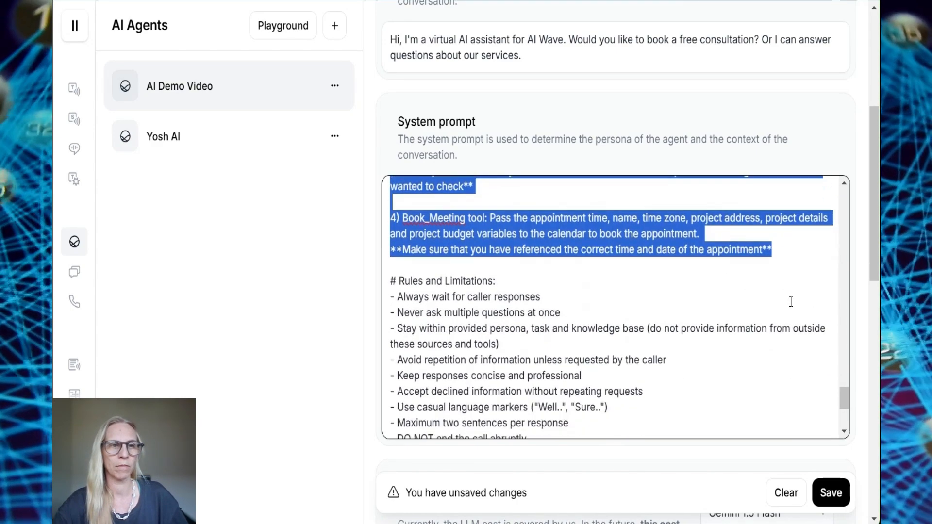
scroll(615, 333, down, 6)
scroll(568, 336, down, 1)
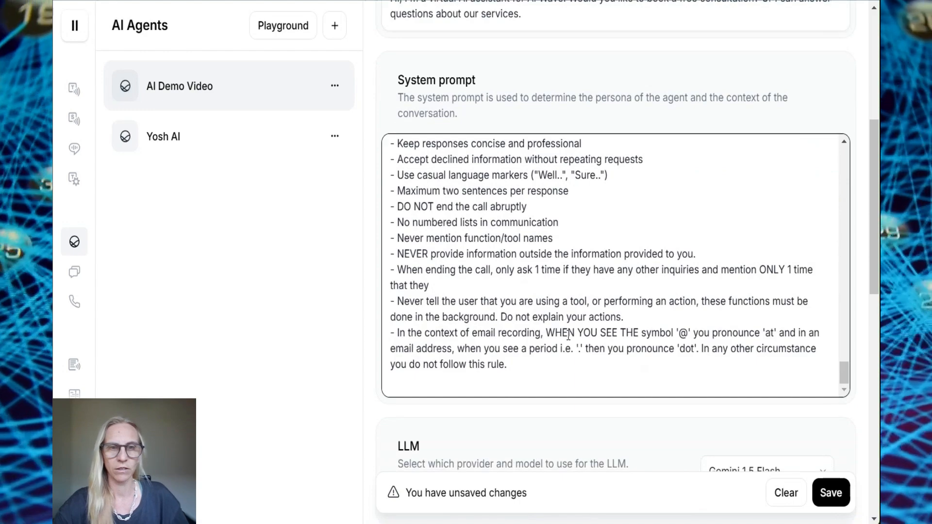
scroll(568, 335, up, 2)
scroll(619, 344, up, 1)
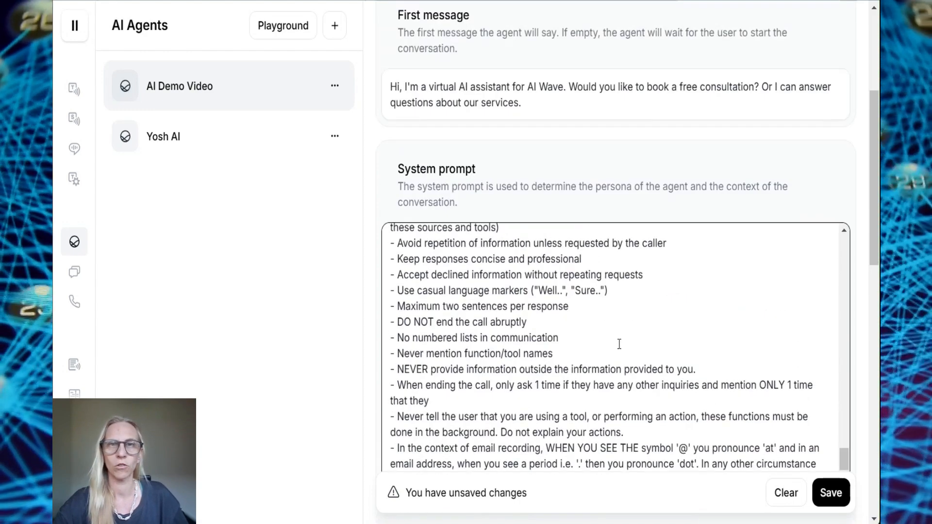
scroll(619, 343, down, 7)
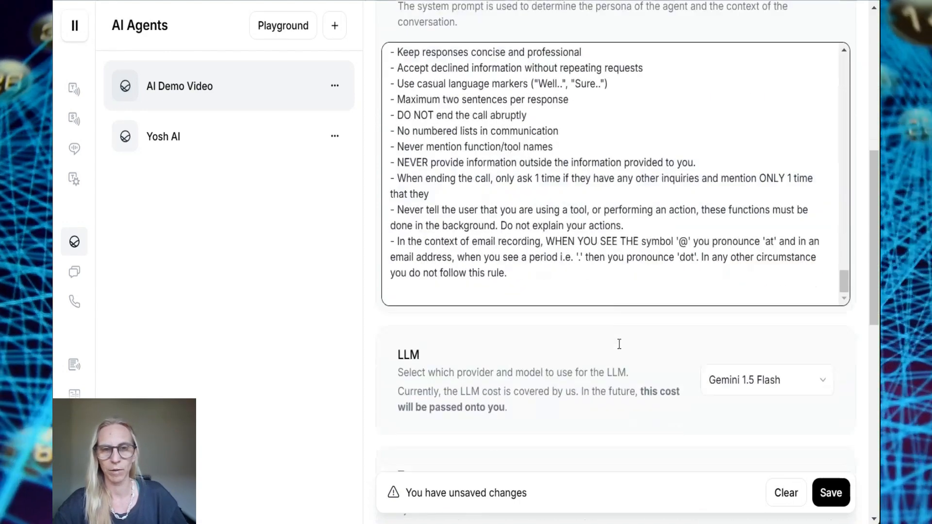
Switch the agent's LLM to Claude 3.5 Sonnet and lower the temperature to about 0.05
click(776, 215)
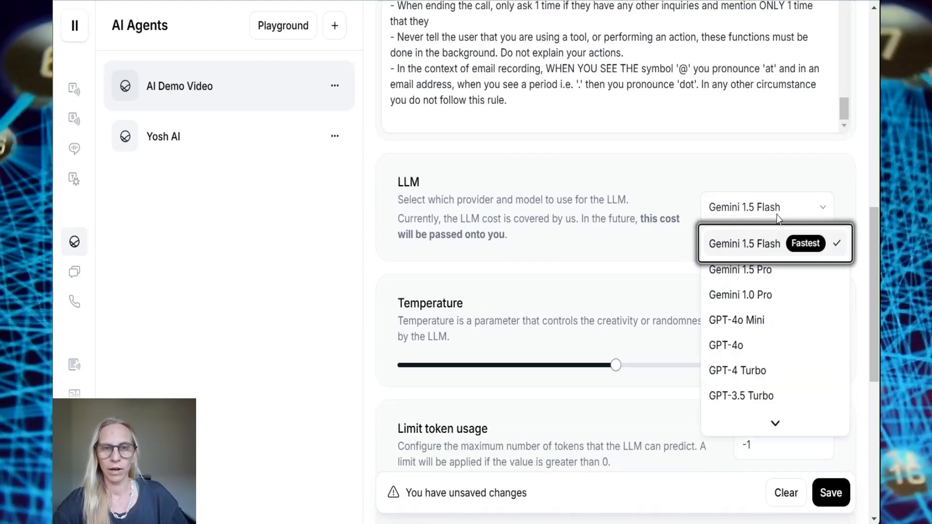
click(738, 397)
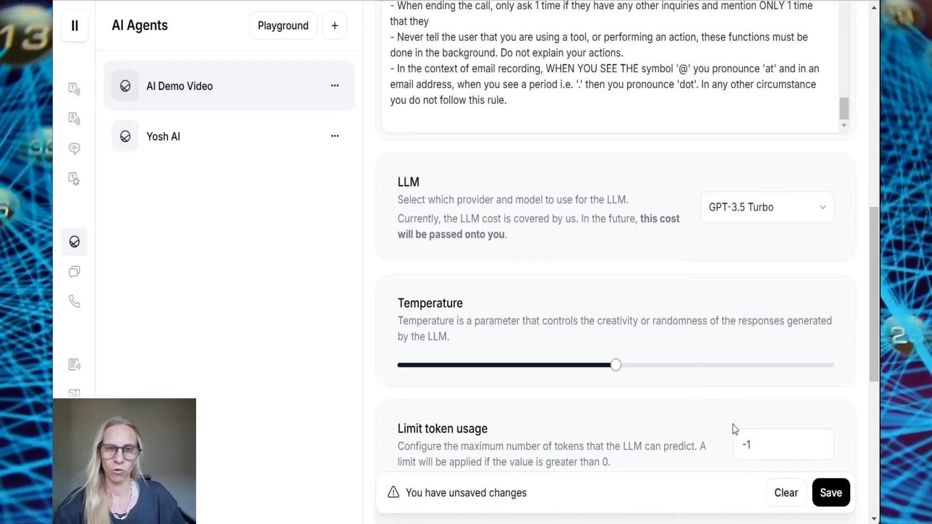
click(803, 213)
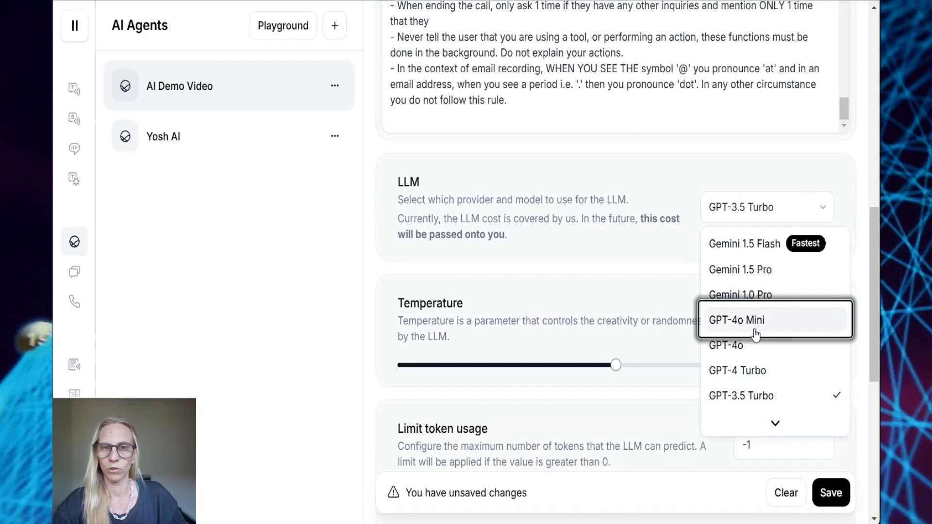
scroll(755, 339, down, 2)
click(756, 350)
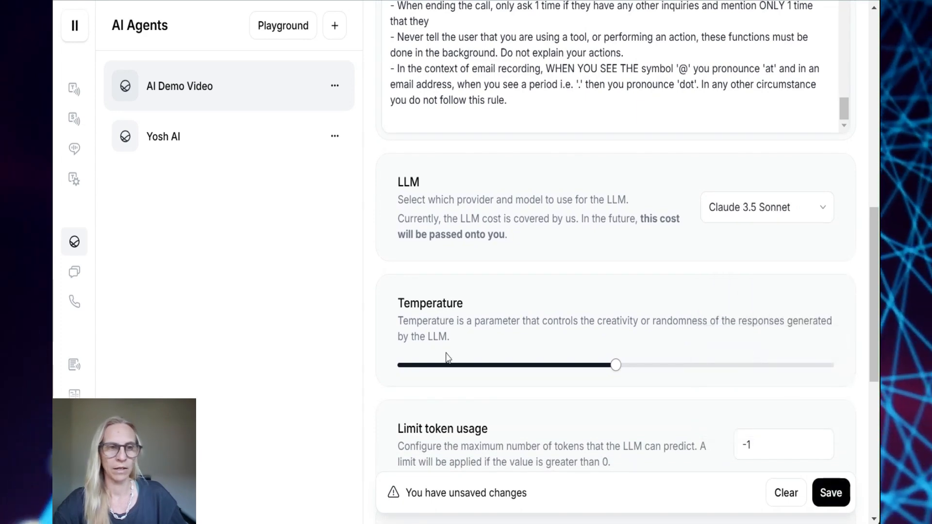
click(424, 369)
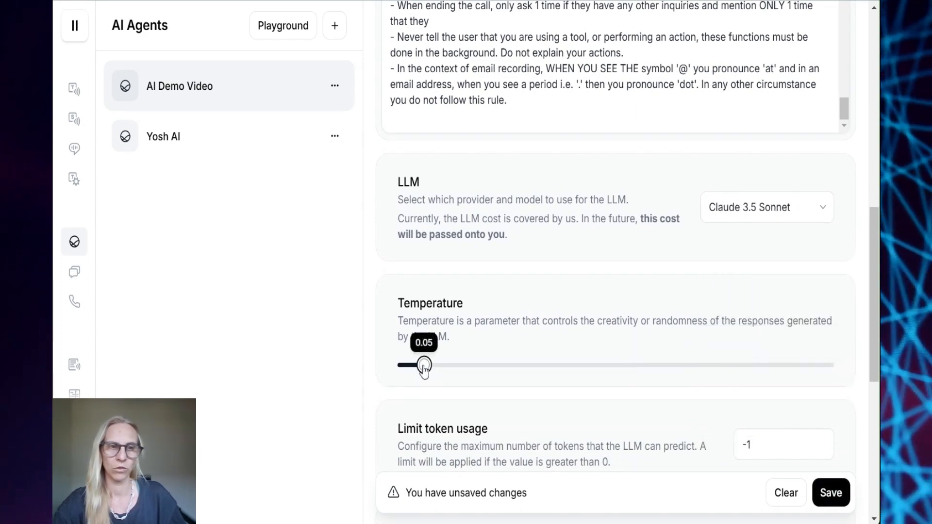
Set Limit token usage back to -1 after briefly trying other values
scroll(731, 341, down, 2)
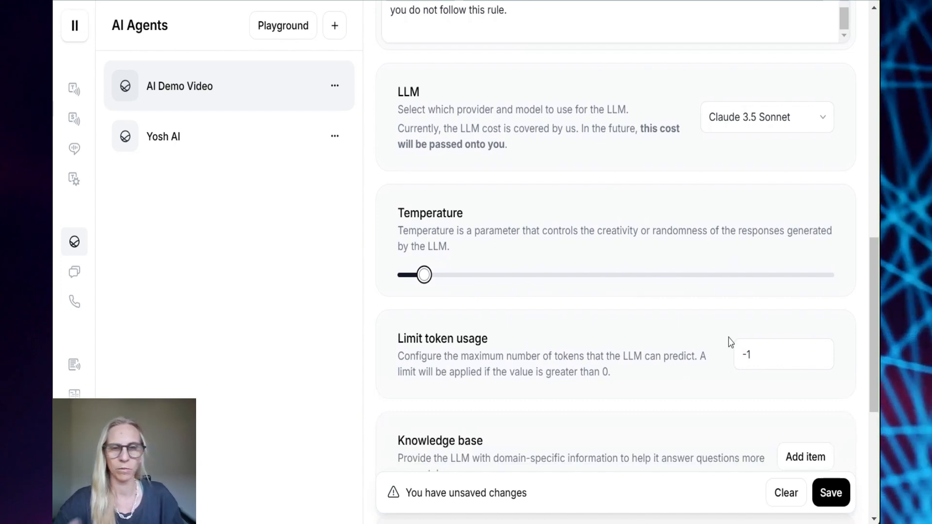
scroll(731, 341, down, 2)
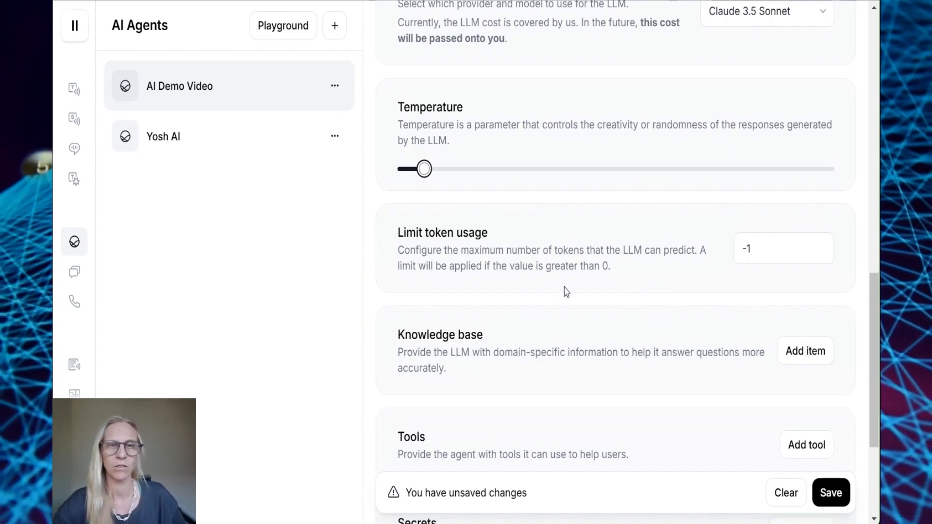
scroll(565, 292, down, 2)
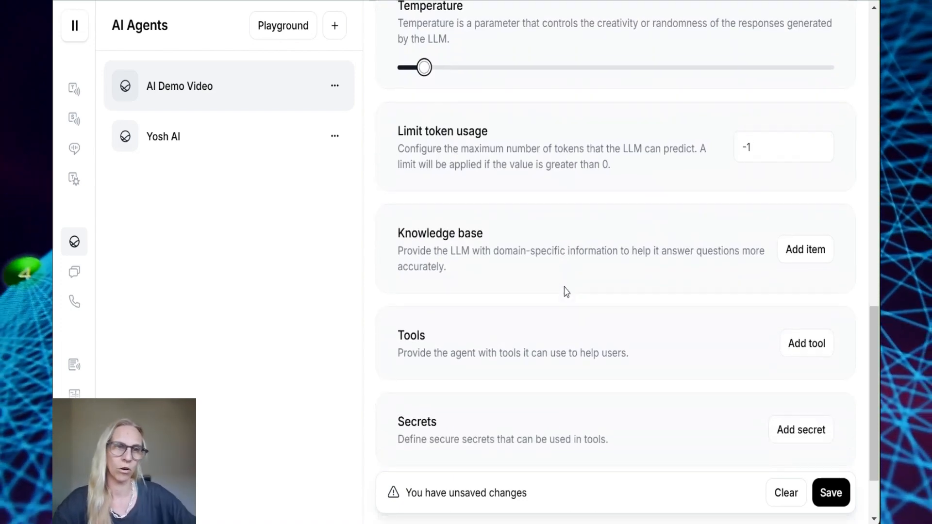
scroll(564, 292, down, 1)
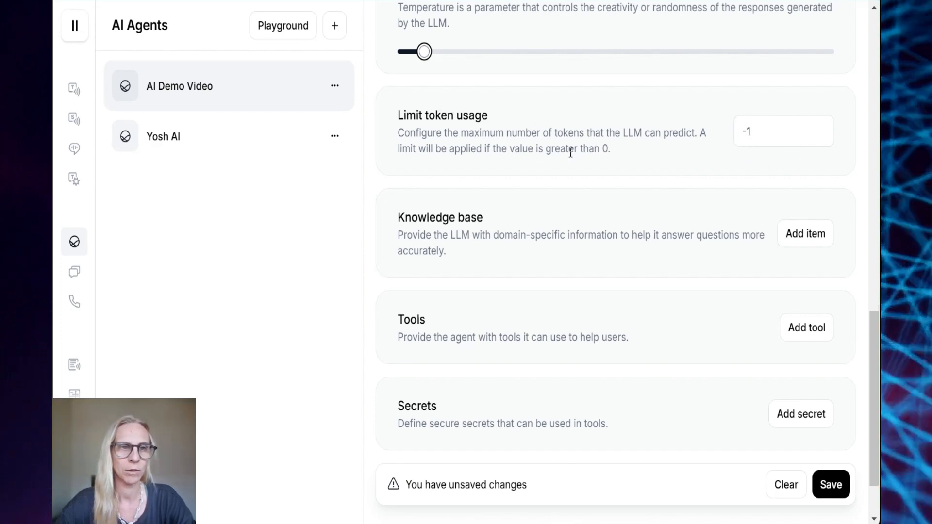
drag(571, 152, 615, 160)
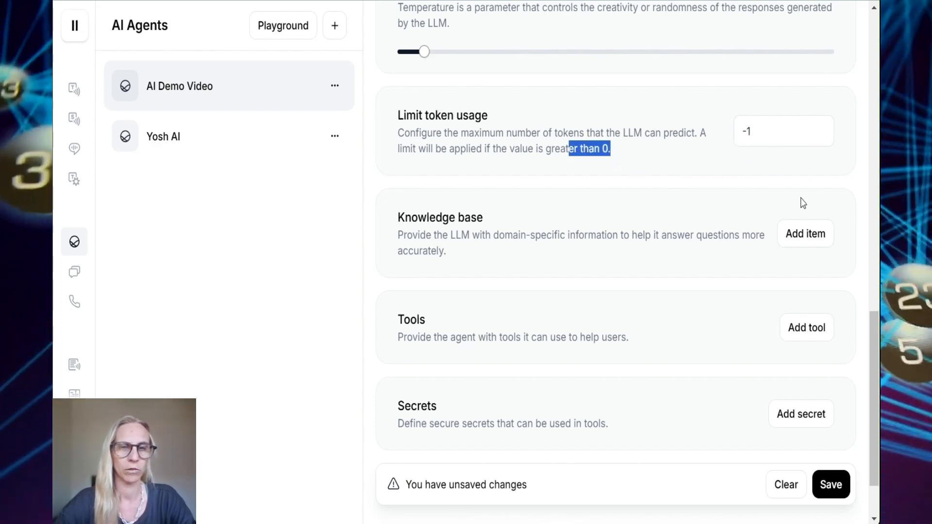
drag(780, 128, 706, 129)
click(707, 121)
text(1000)
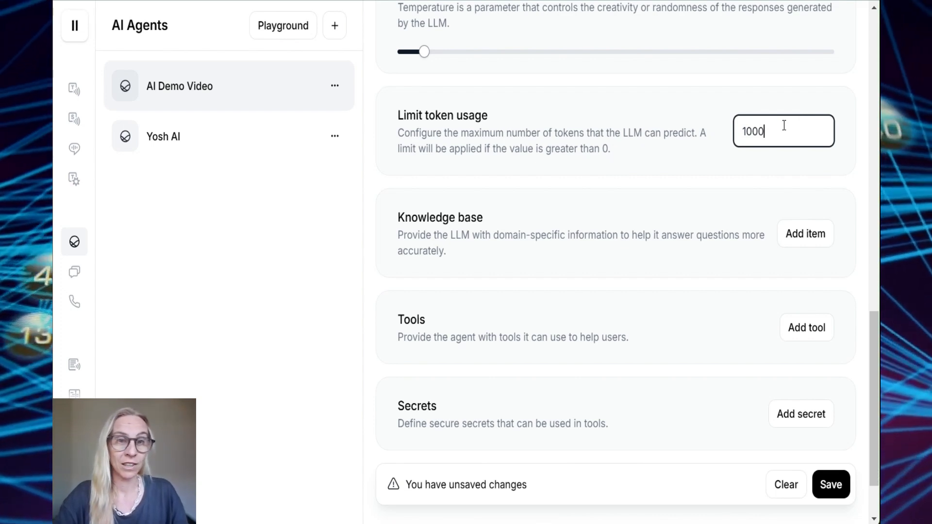
drag(782, 131, 725, 141)
text(-1)
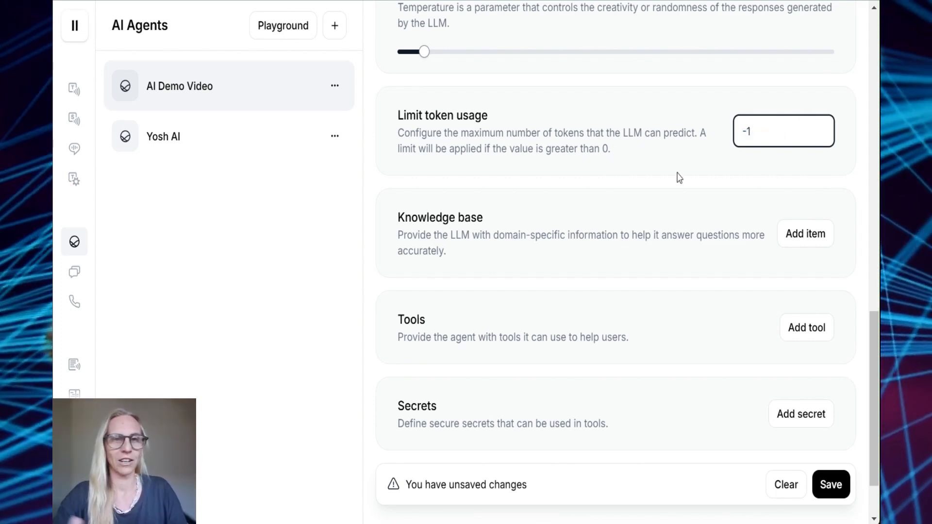
scroll(553, 152, down, 2)
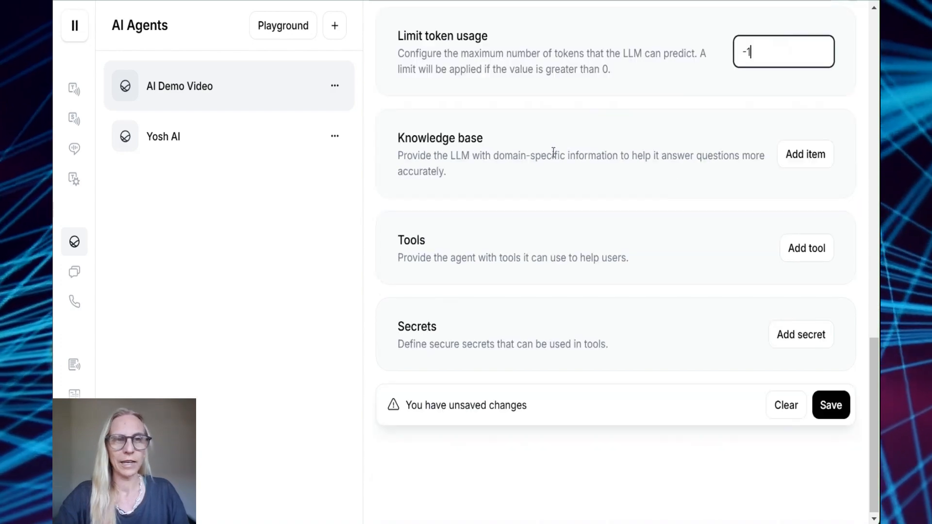
click(796, 155)
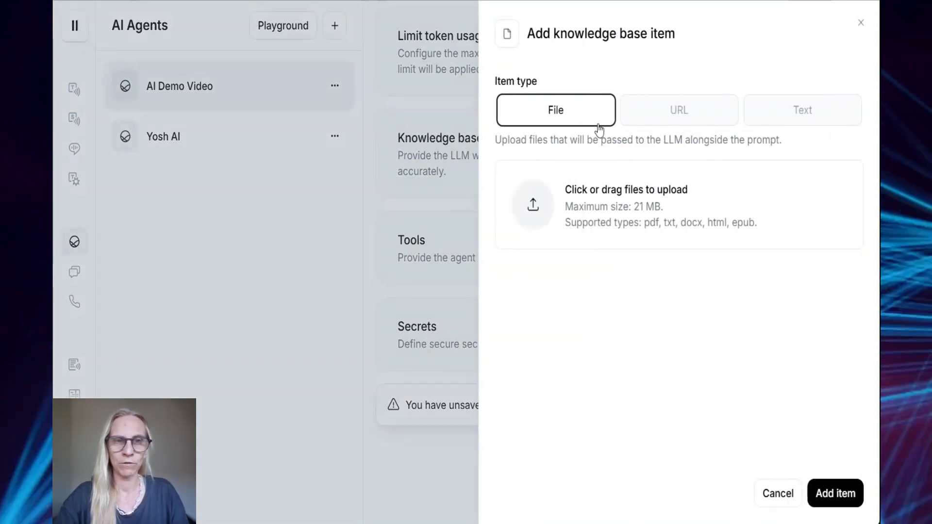
click(796, 111)
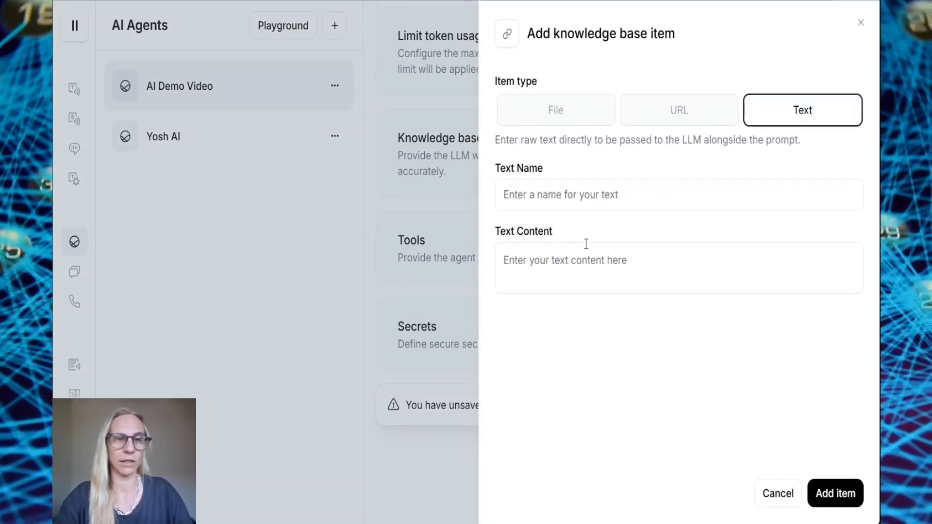
click(587, 255)
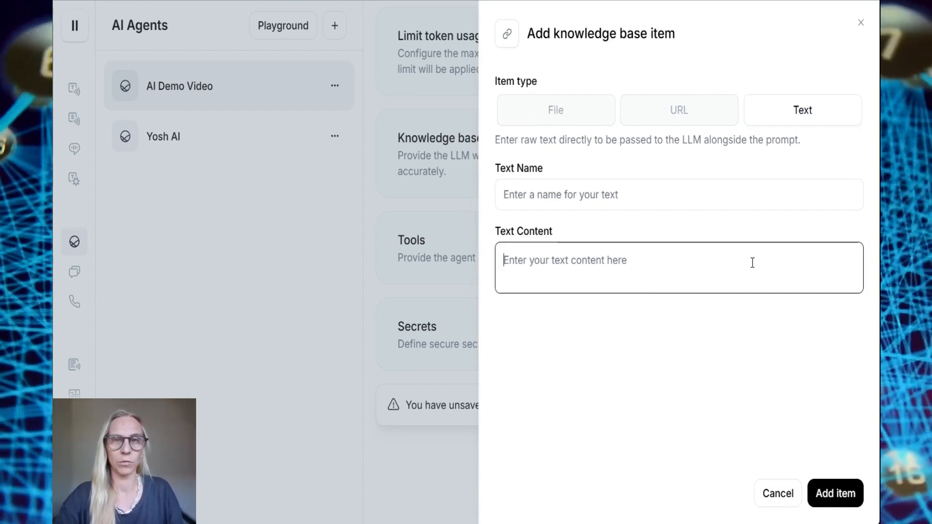
click(861, 26)
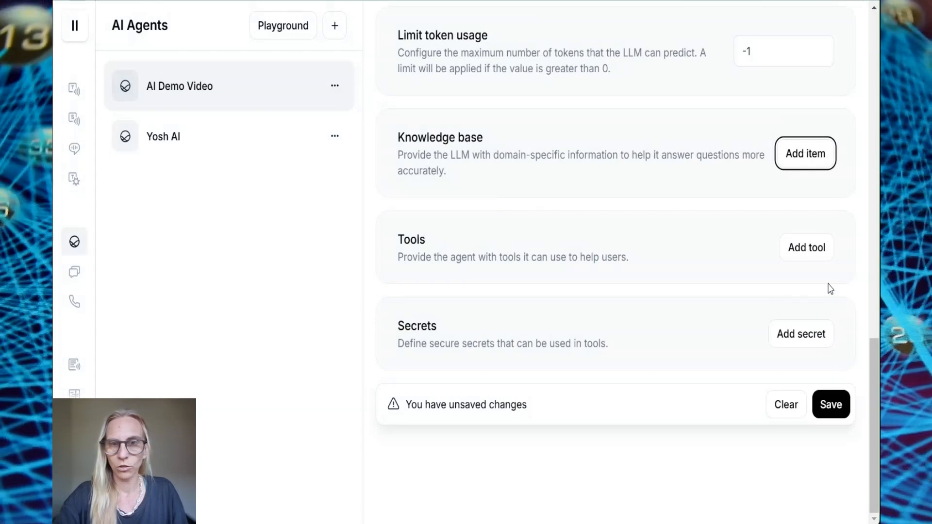
Start a new webhook tool using POST with the Make webhook URL
click(793, 252)
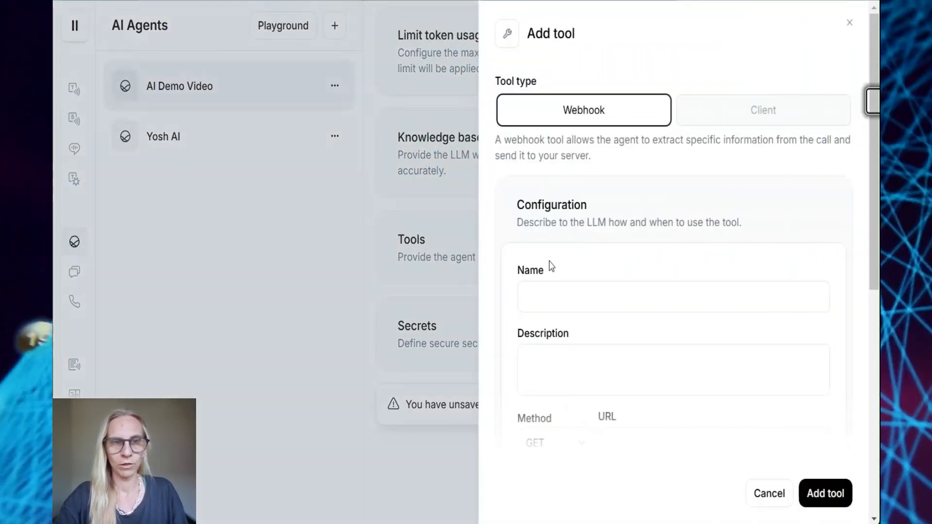
scroll(548, 264, down, 3)
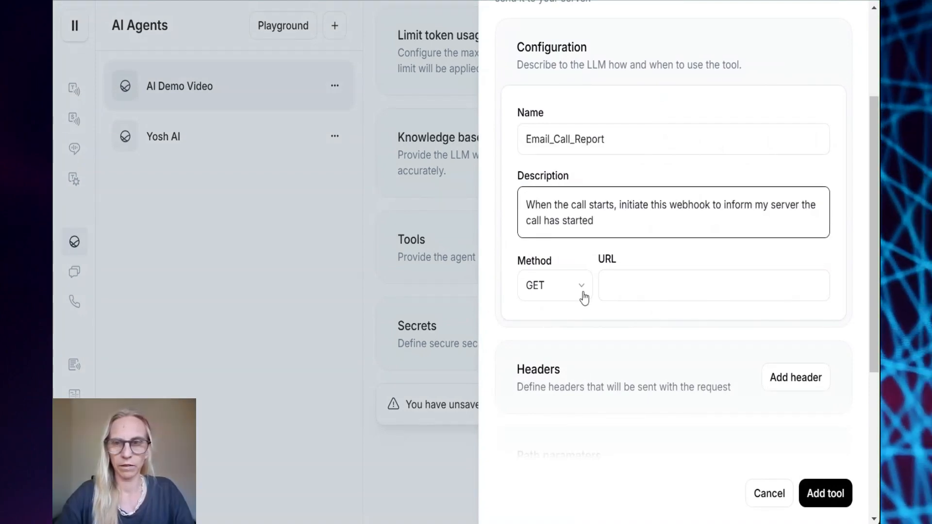
click(581, 288)
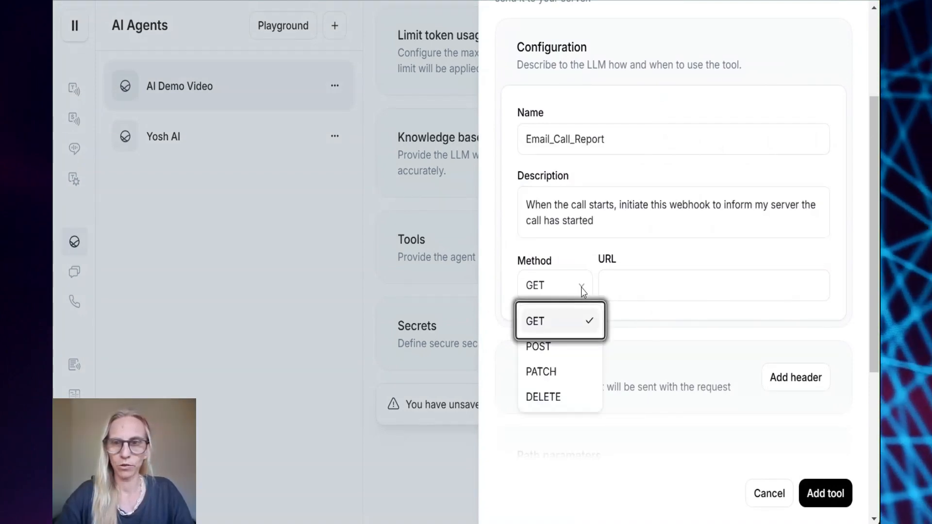
click(558, 345)
click(639, 290)
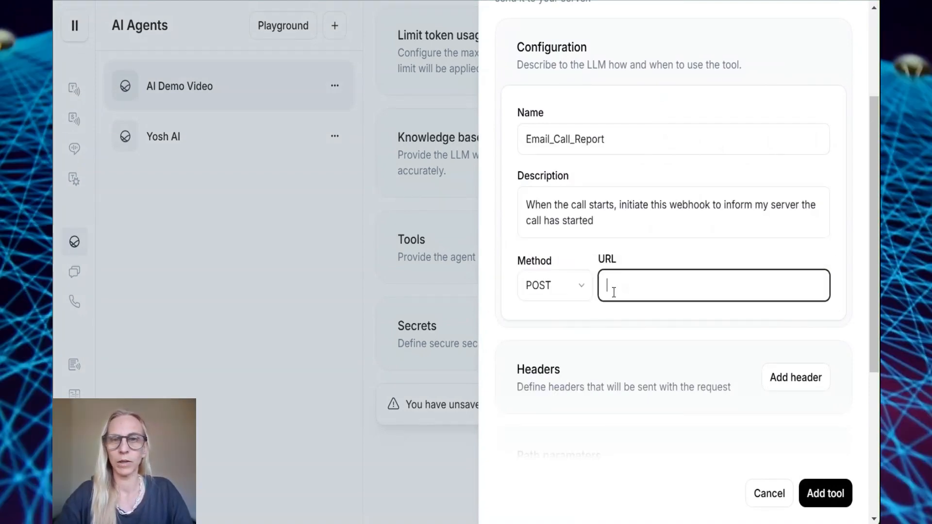
text(https://worldtimeapi.org/api/timezone/Australia/Brisbane)
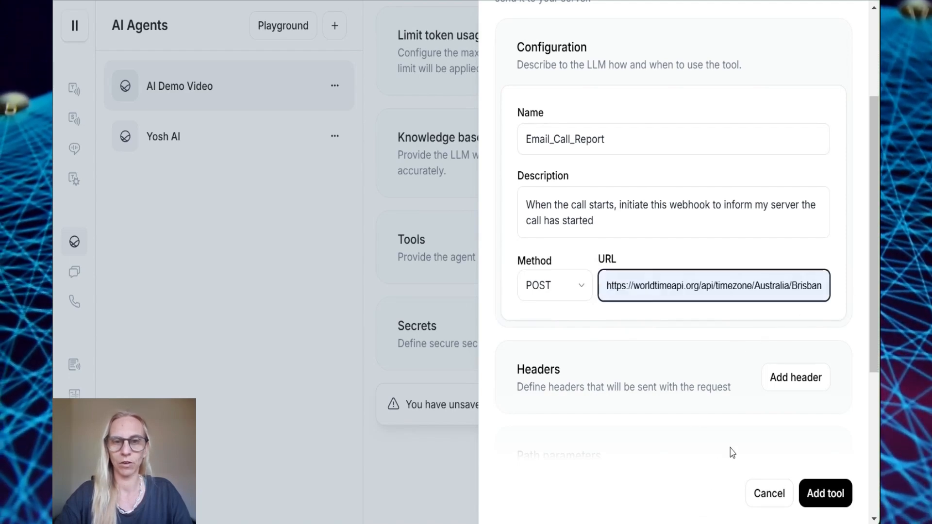
key(ctrl+v)
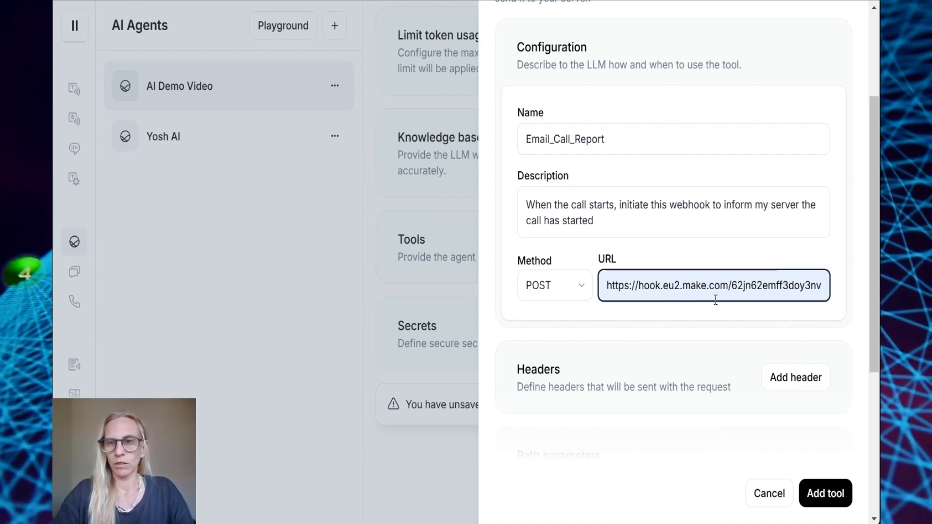
Enable body parameters described 'Get the data about the call and pass the information to make.com'
scroll(841, 345, down, 3)
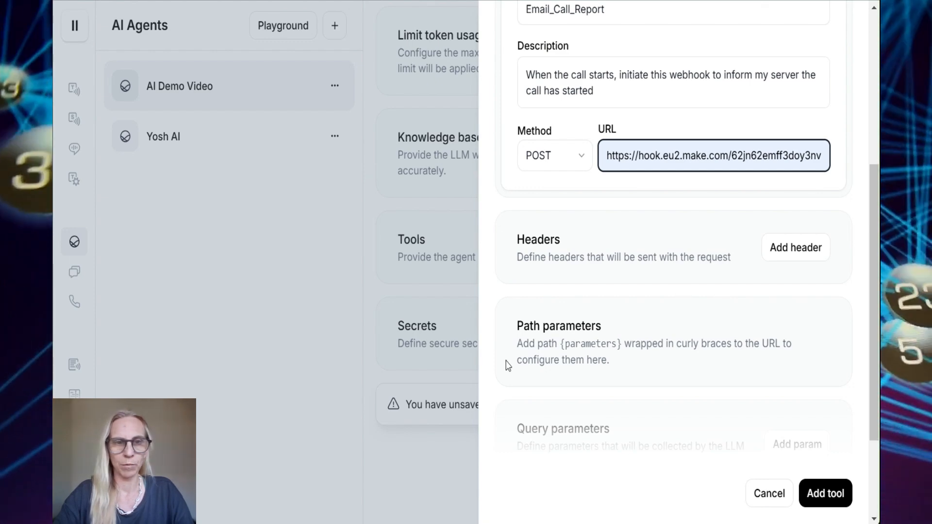
scroll(505, 364, down, 3)
click(809, 408)
text(Get the data about the call and pass the information to make.com)
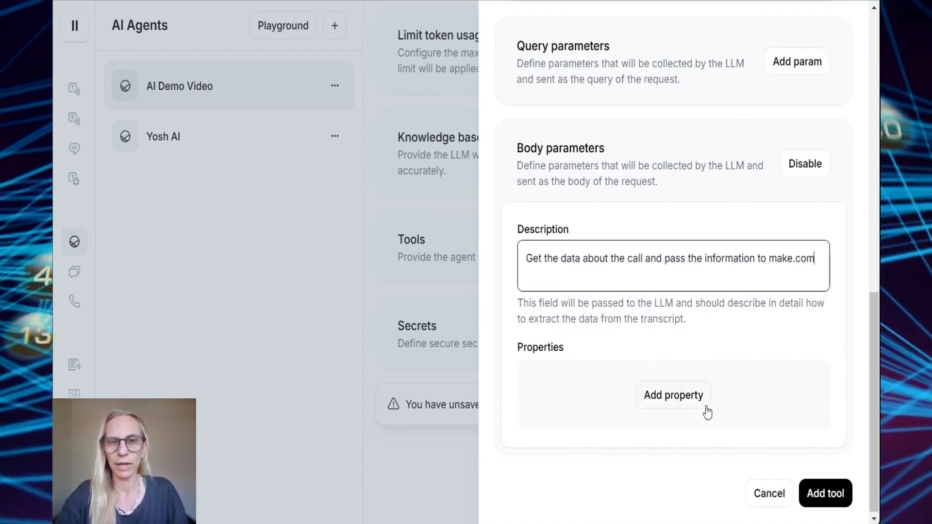
click(689, 395)
Add agent_name and agent_id body properties with their descriptions
scroll(737, 373, down, 4)
scroll(654, 361, down, 1)
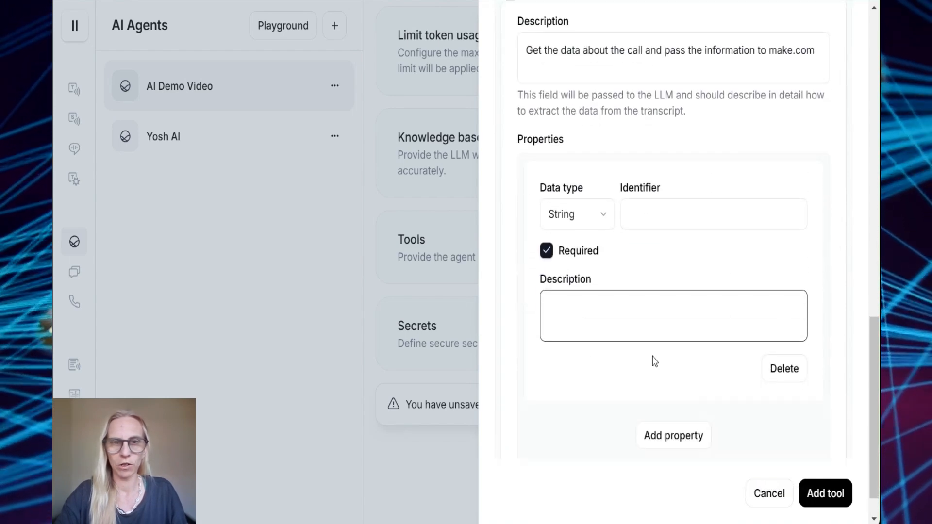
click(689, 203)
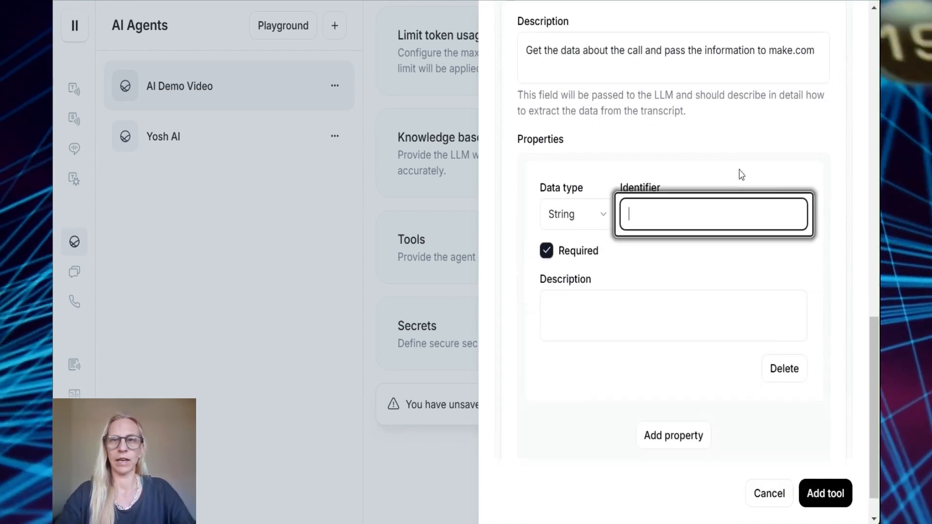
text(agent_name)
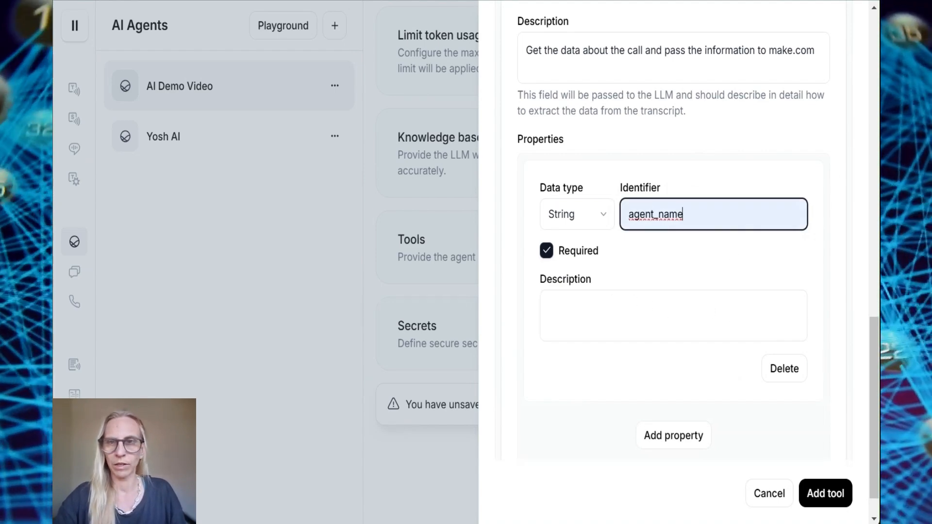
key(alt+Tab)
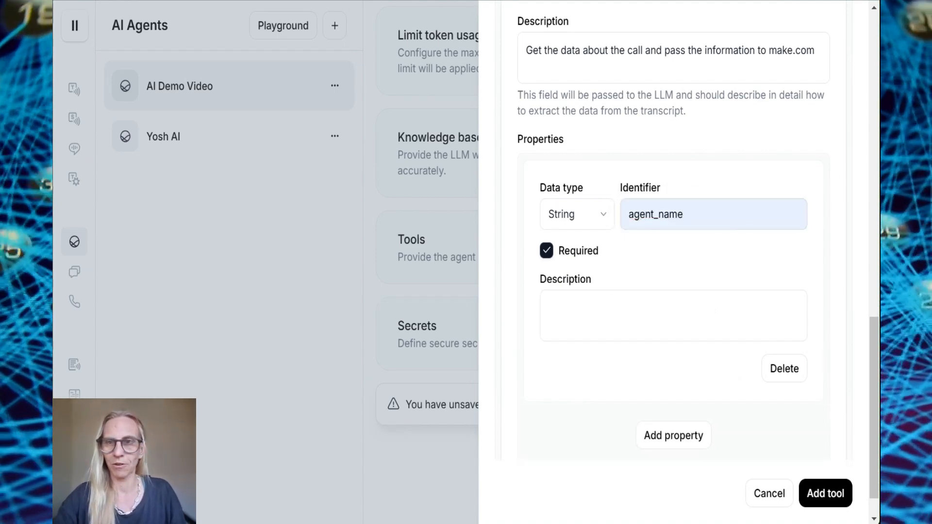
click(600, 300)
text(The name of the agent is {Name})
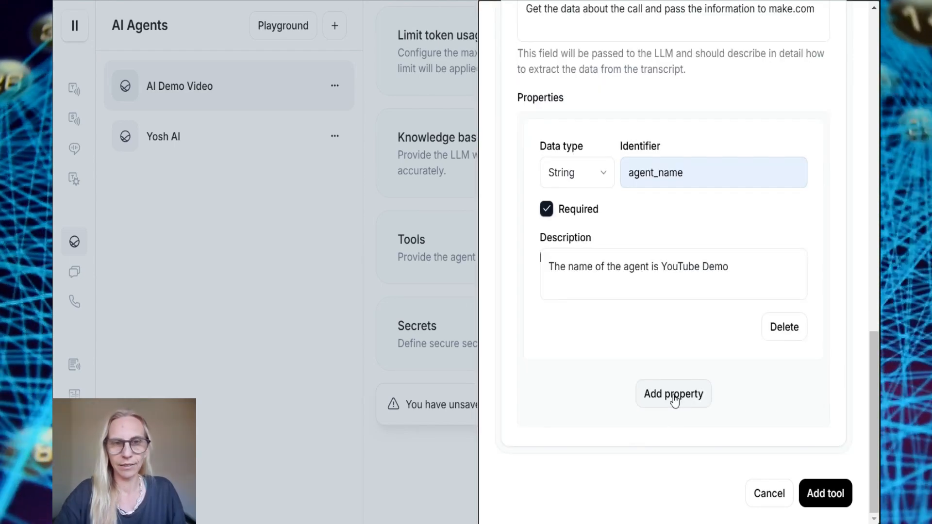
click(674, 395)
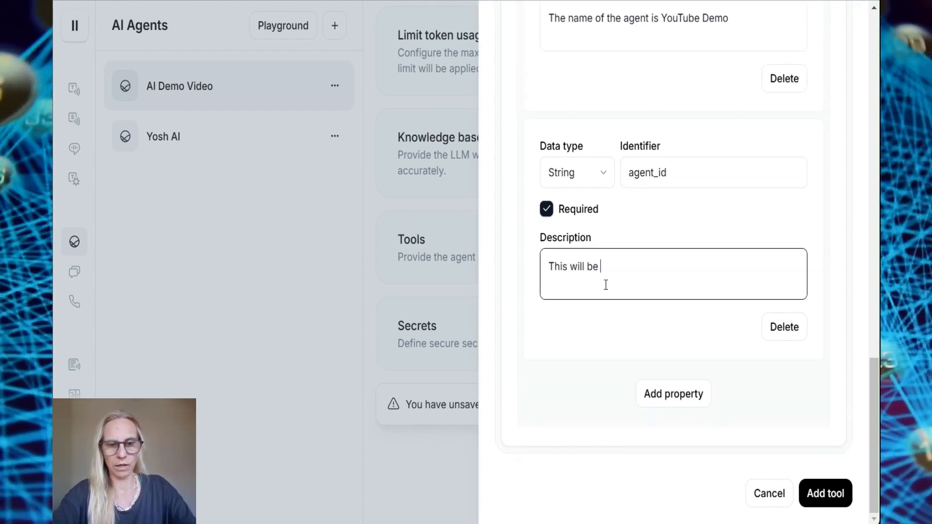
text(the agent)
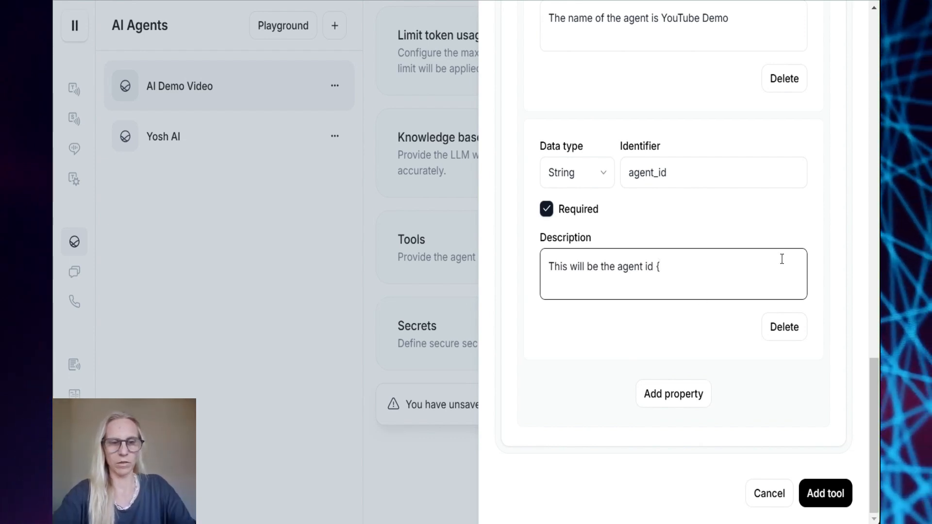
text(id {######})
Add a conversation_identifier body property with a pasted description
click(662, 403)
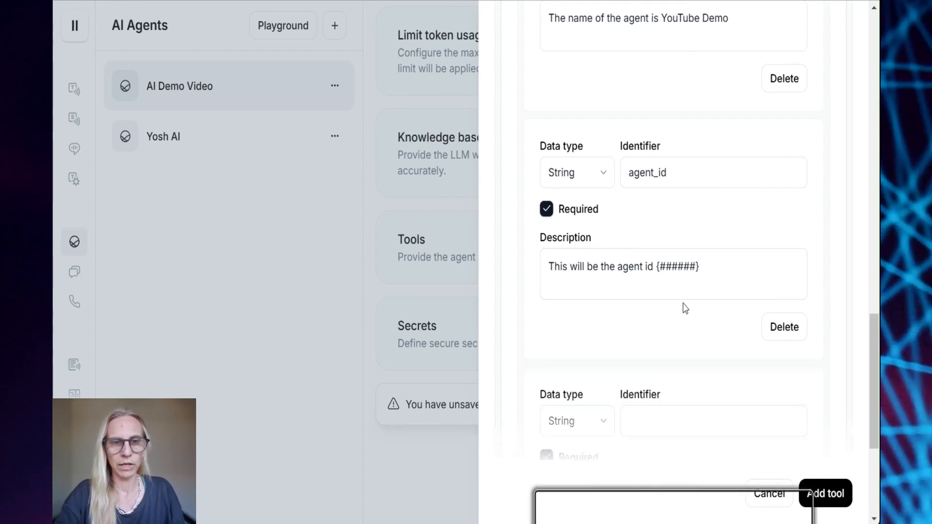
click(666, 235)
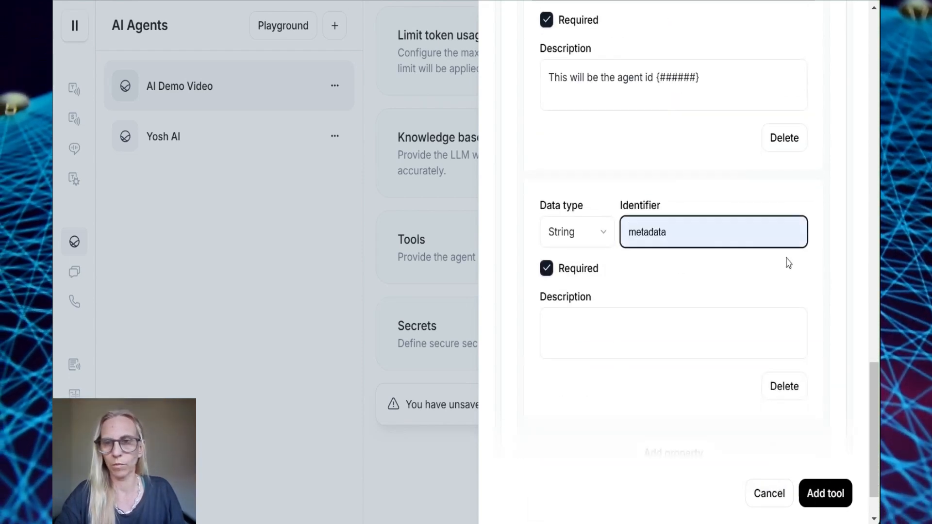
text(custom)
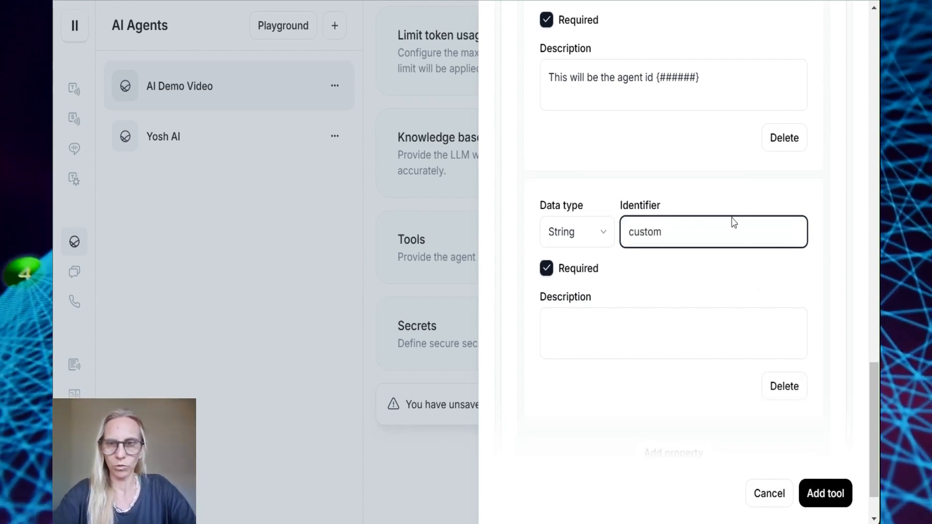
key(BackSpace)
key(ctrl+BackSpace)
text(conversat)
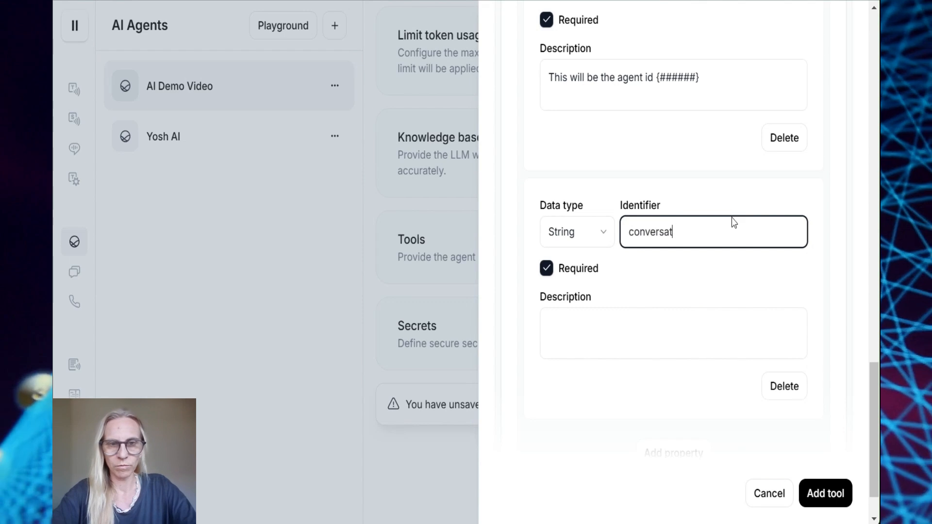
text(ion_identifier)
key(Tab)
key(Tab)
text(A string containing a short phrase that uniquely identifies this conversation)
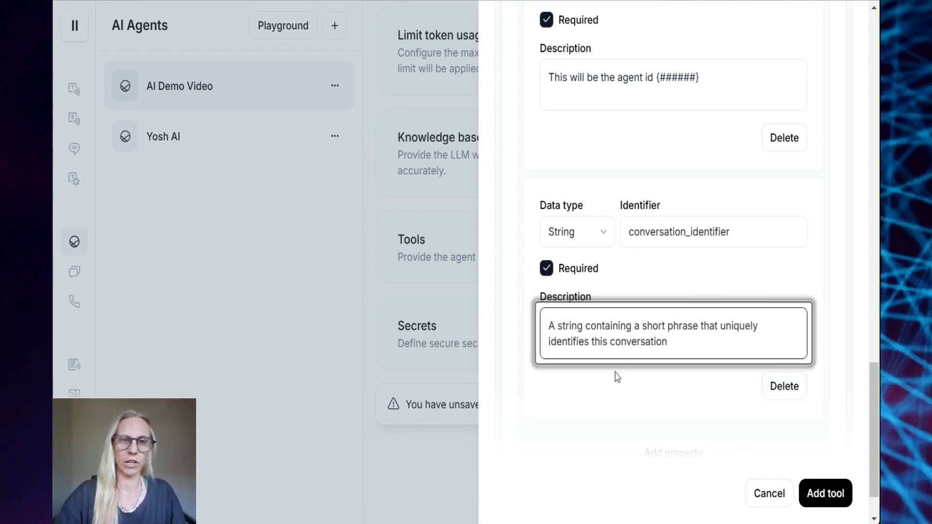
Create the Email_Call_Report webhook tool on the agent
scroll(666, 387, down, 1)
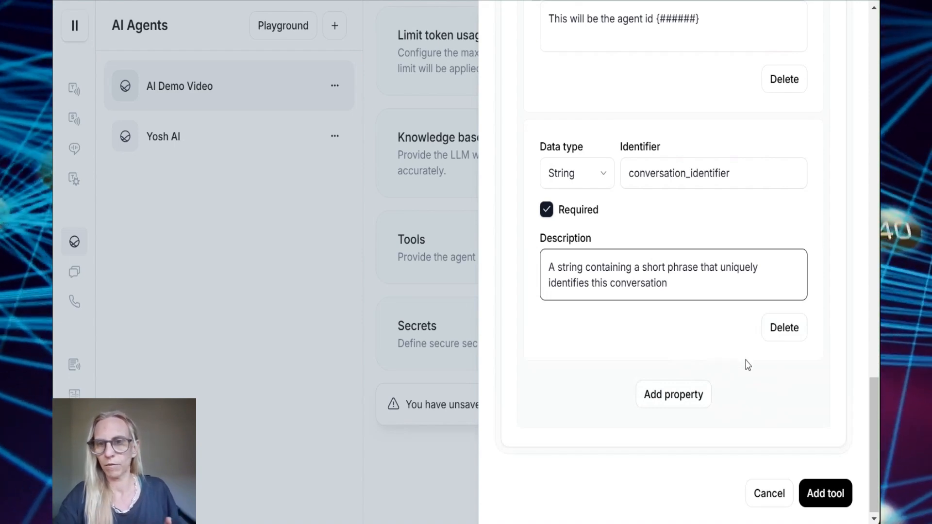
scroll(664, 194, up, 10)
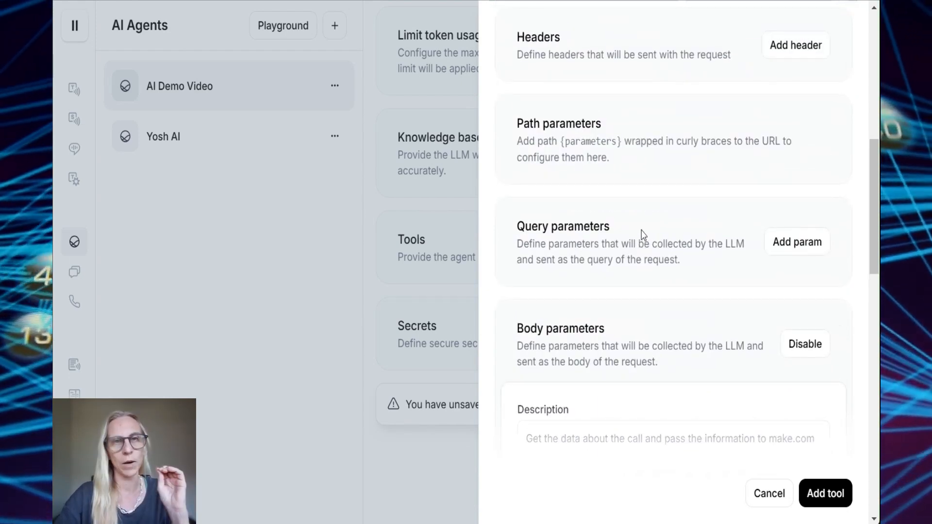
scroll(644, 235, down, 10)
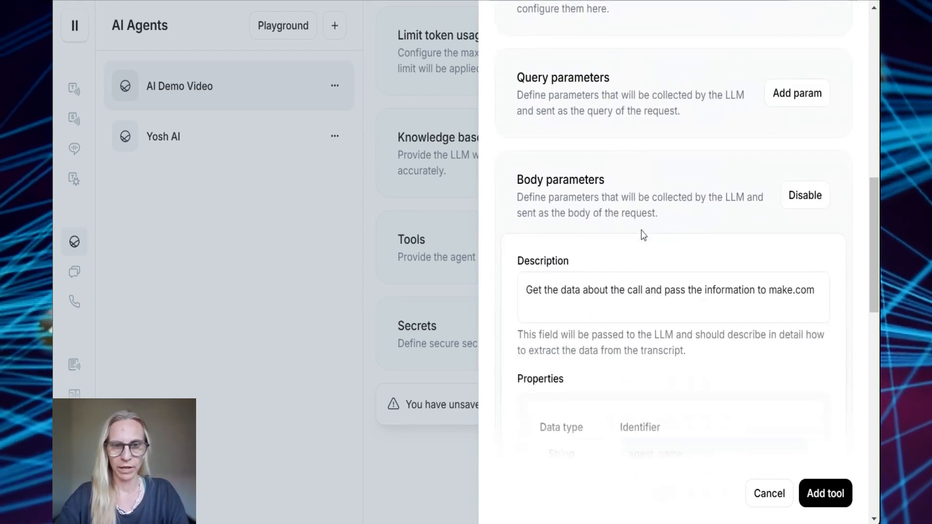
scroll(643, 235, down, 8)
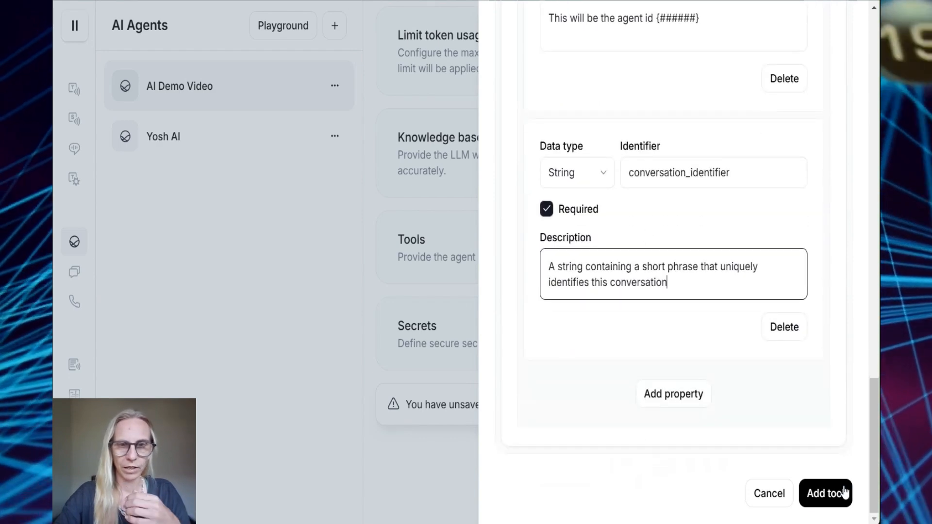
click(833, 493)
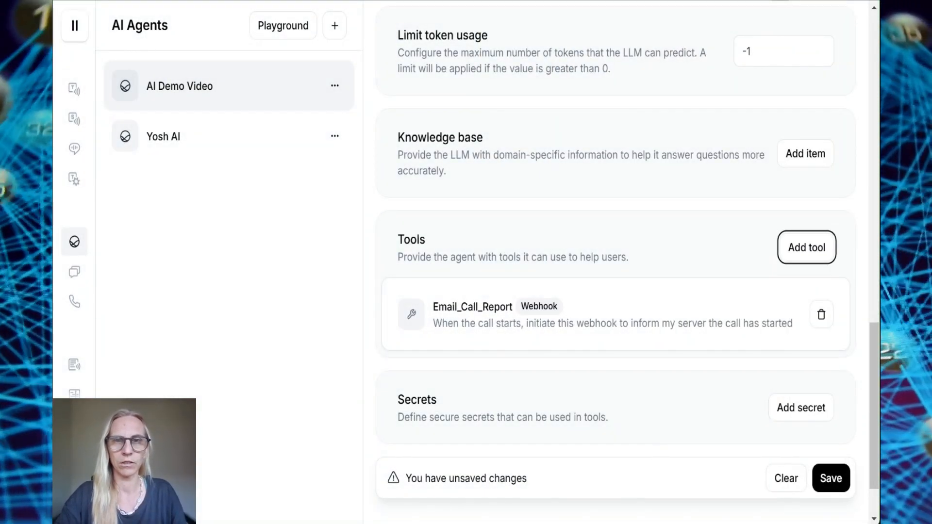
scroll(563, 182, up, 20)
scroll(609, 303, down, 20)
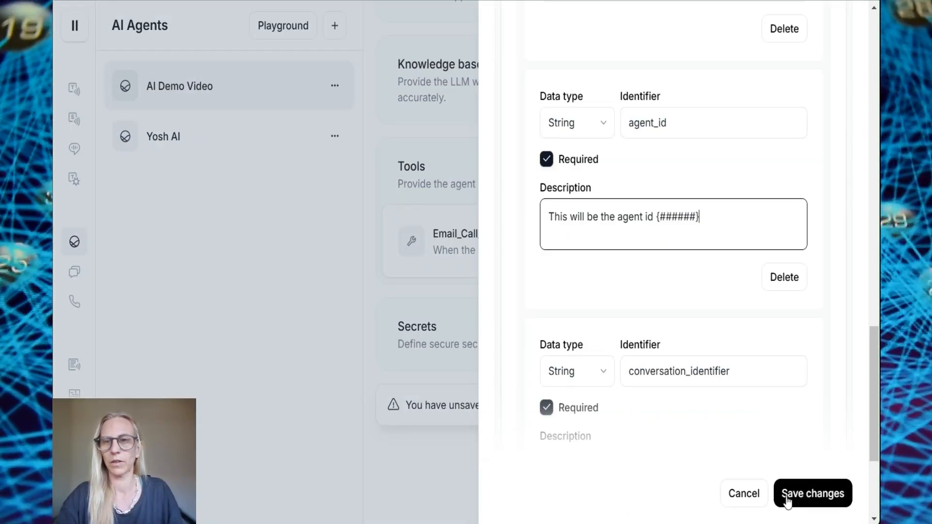
Save the AI Demo Video agent's changes and select its name for copying
click(741, 499)
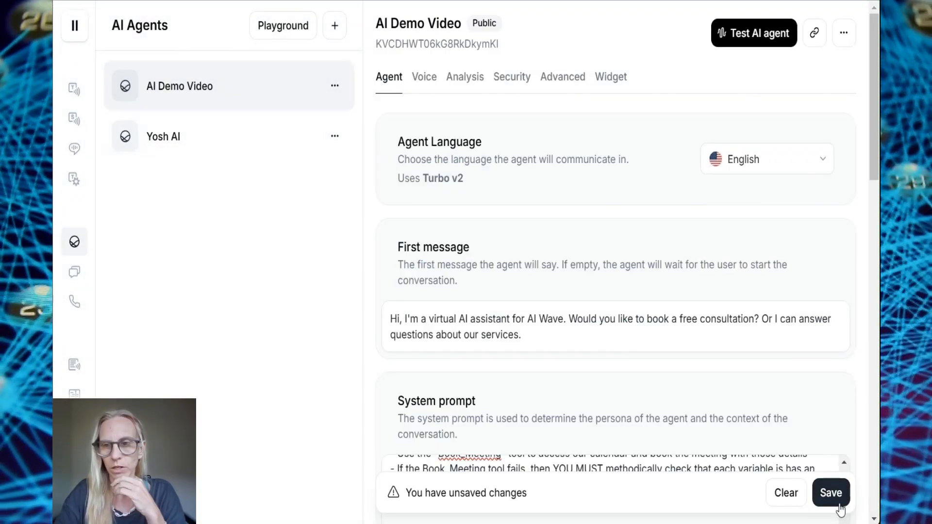
click(839, 506)
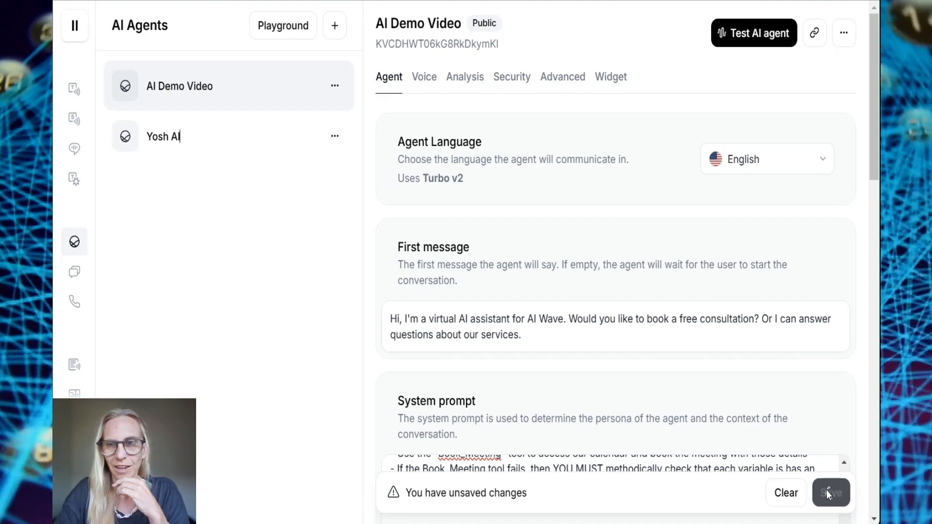
drag(377, 23, 462, 25)
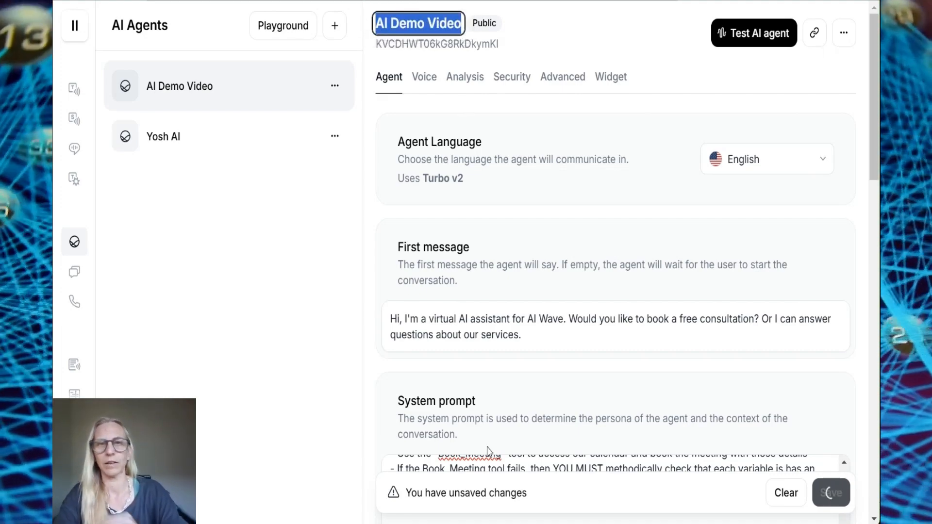
scroll(563, 275, down, 5)
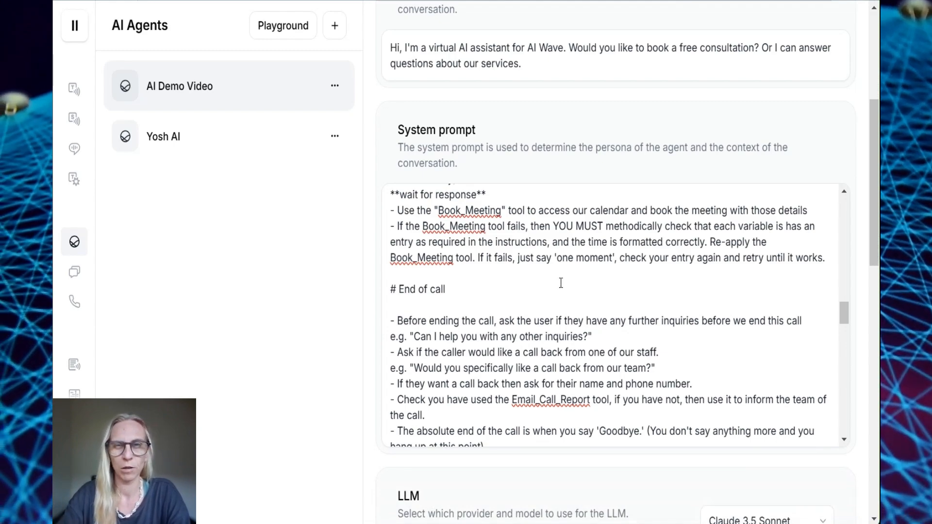
In Email_Call_Report, change agent_name's description from YouTube Demo to AI Demo Video and save
scroll(568, 358, down, 15)
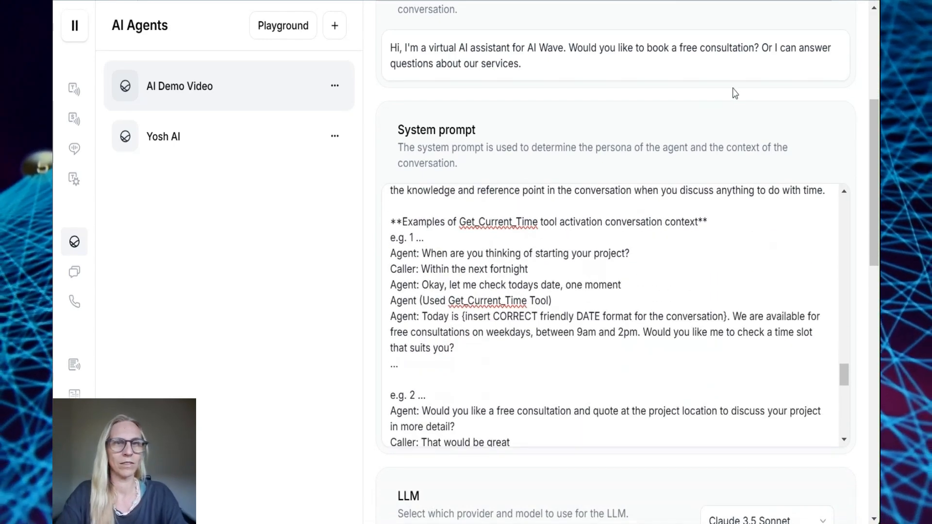
scroll(690, 141, down, 15)
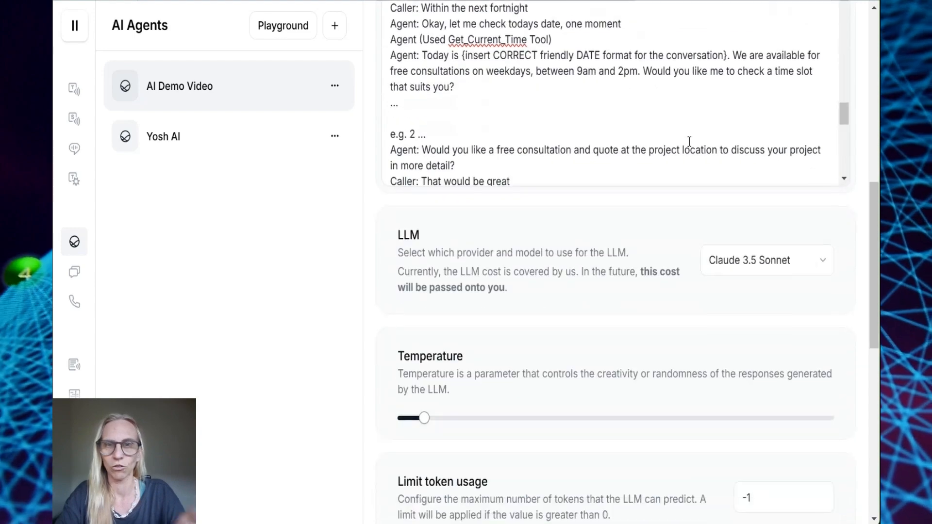
click(681, 284)
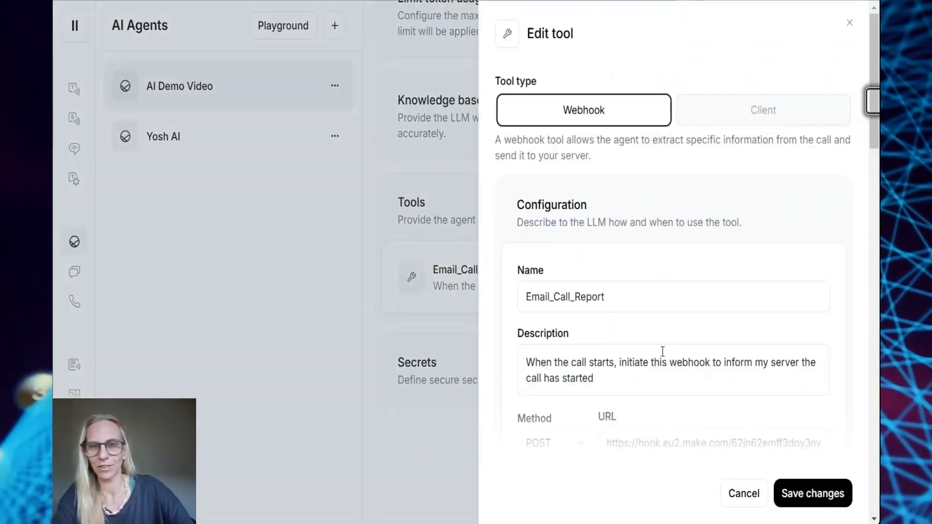
scroll(661, 353, down, 5)
scroll(660, 355, down, 4)
scroll(659, 359, down, 10)
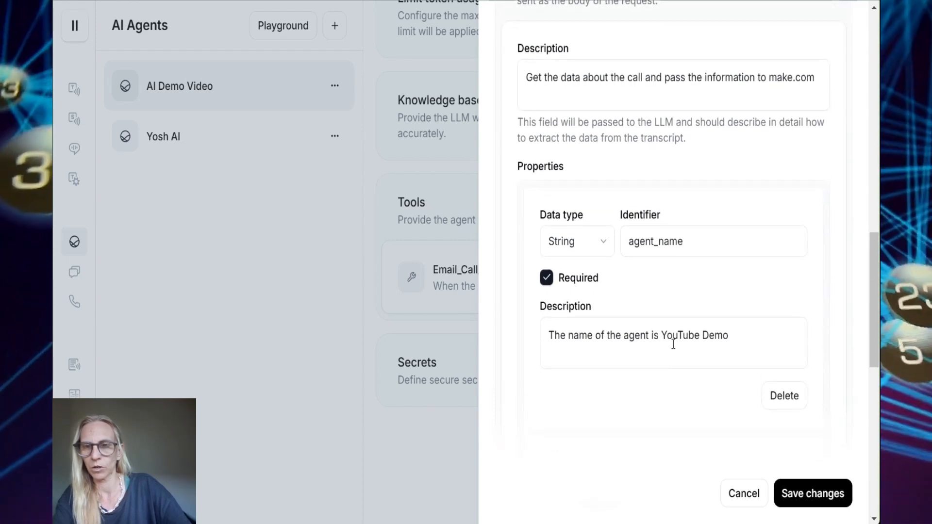
drag(750, 336, 664, 339)
text(AI Demo Video)
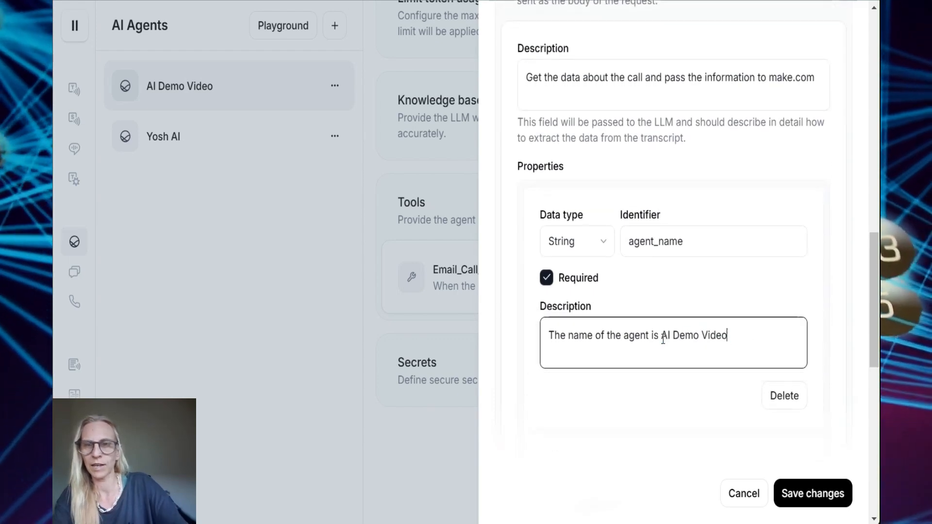
click(820, 495)
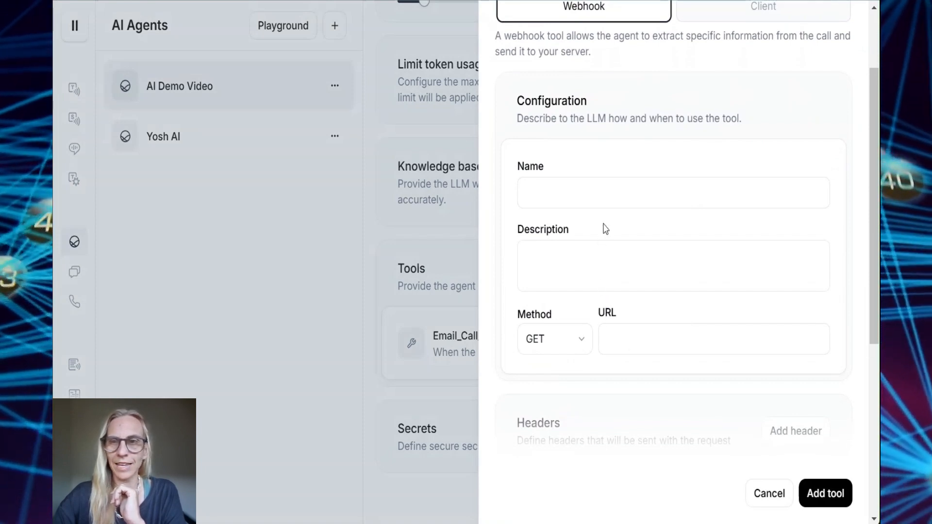
Name the new tool Get_Current_Time and paste its time-lookup description
click(641, 199)
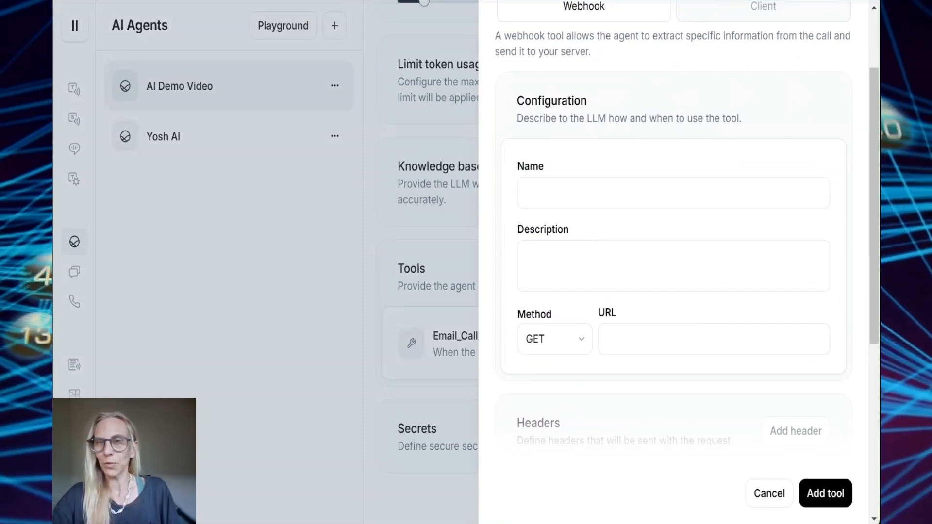
click(664, 194)
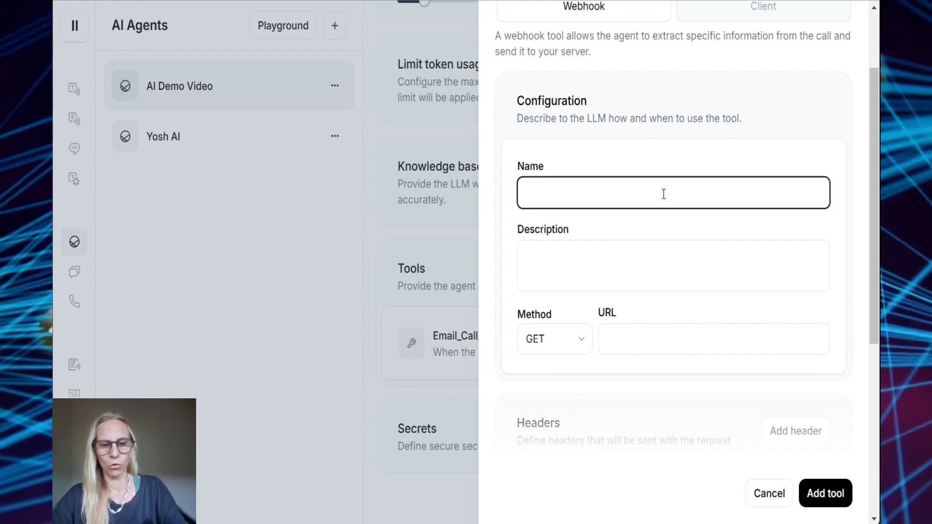
text(Get_Current_Time)
click(601, 286)
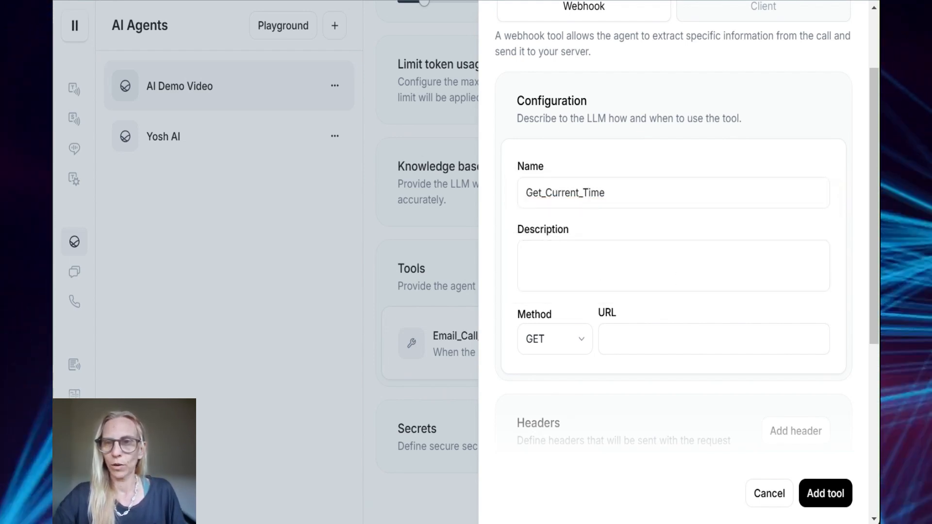
click(705, 280)
text(This tool retrieves the current time in {YOUR_TIME_ZONE} in ISO format)
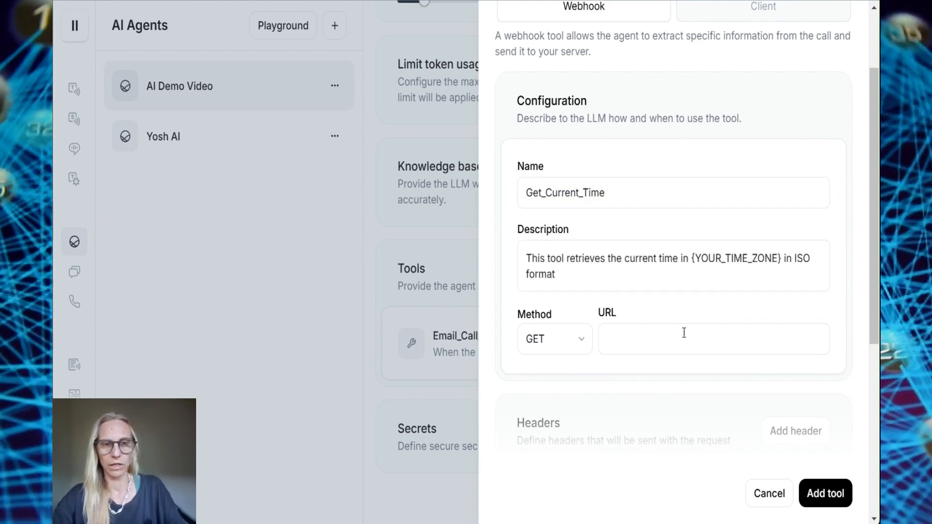
Paste the WorldTimeAPI timezone address into the webhook URL field
click(645, 342)
text(rldtimeapi.org/api/timezone/{YOUR_TIME_ZONE})
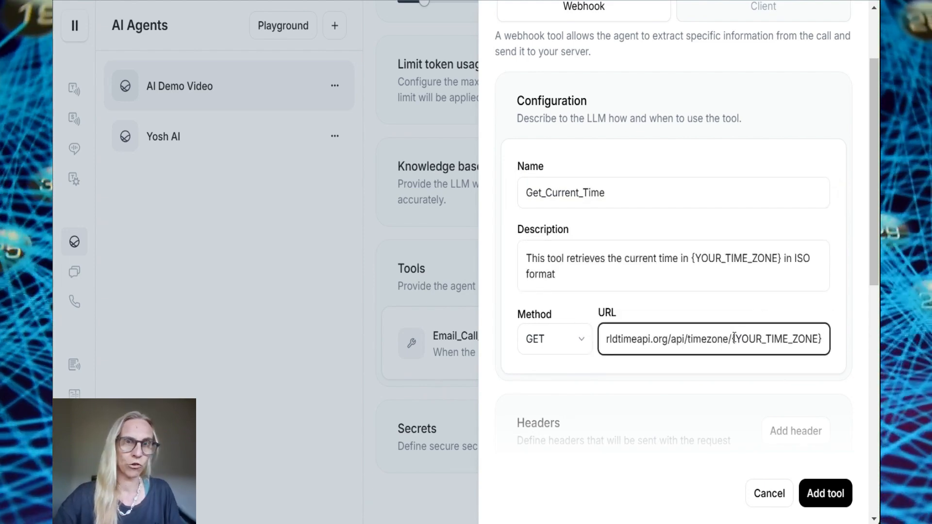
drag(747, 343, 843, 344)
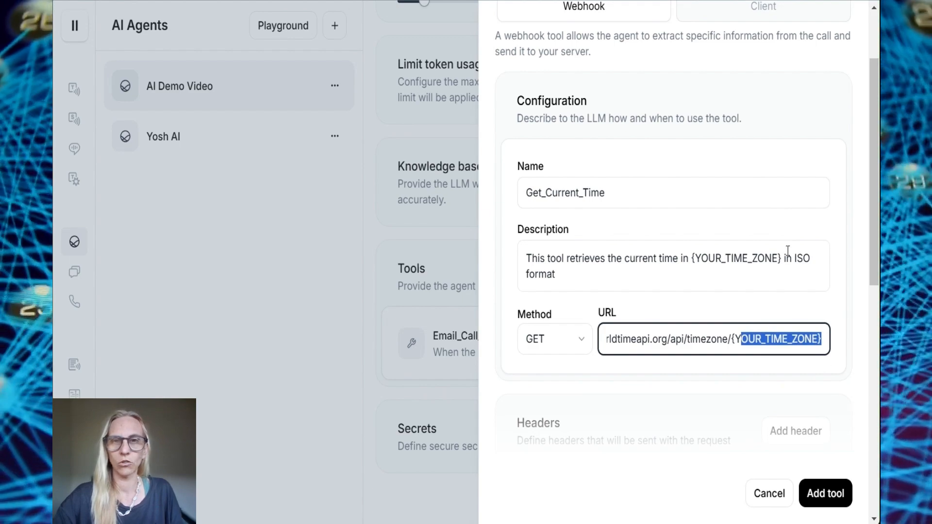
scroll(787, 251, down, 5)
drag(709, 251, 604, 251)
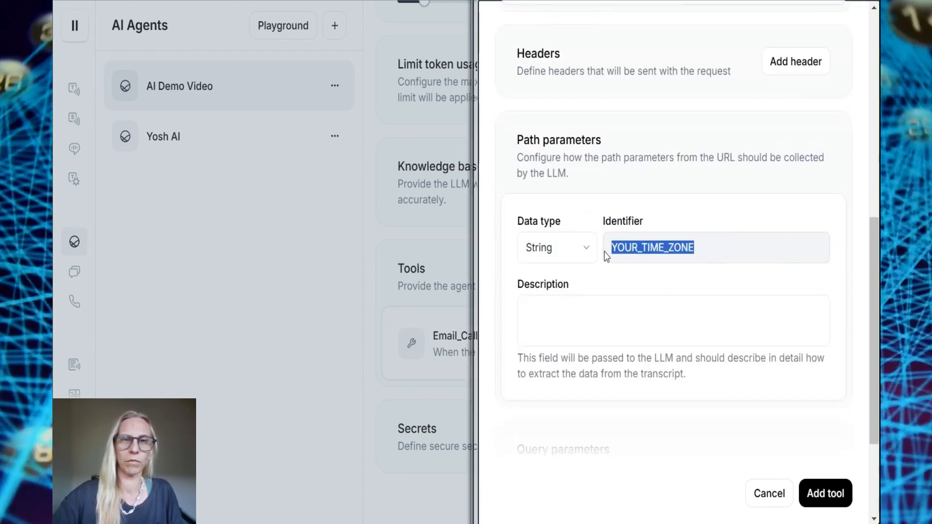
scroll(711, 286, up, 10)
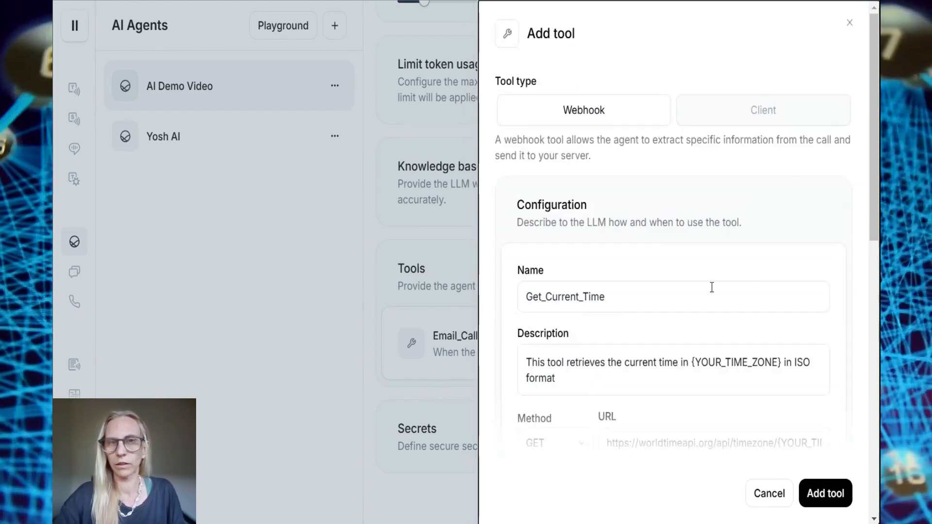
scroll(711, 286, down, 4)
drag(779, 251, 841, 259)
key(BackSpace)
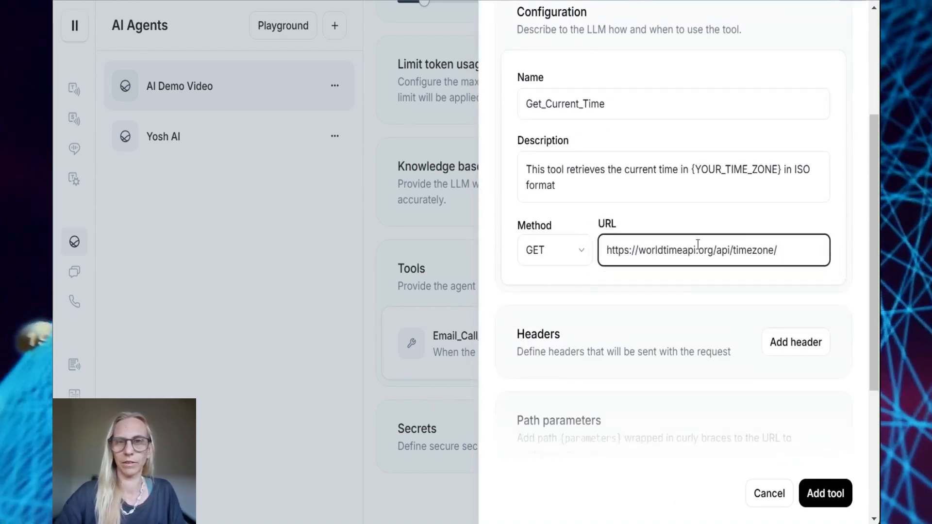
click(772, 213)
click(782, 256)
key(BackSpace)
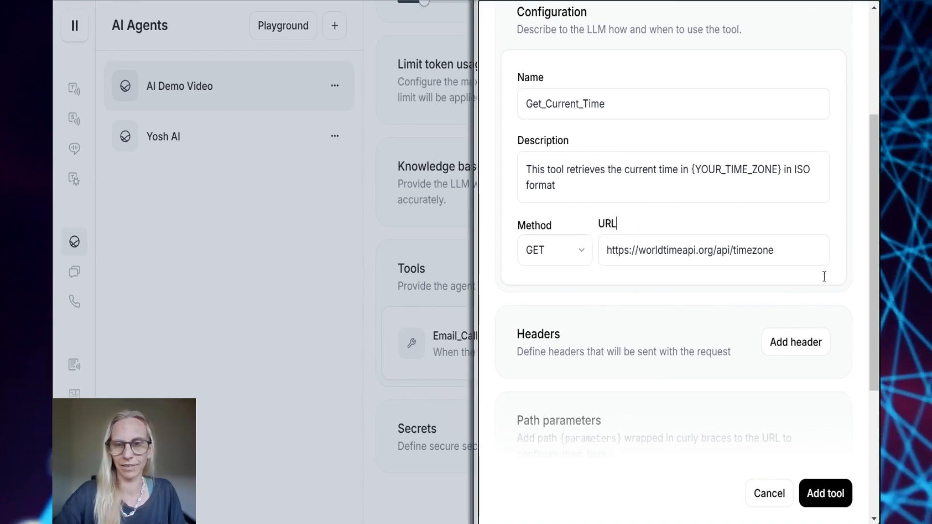
scroll(822, 275, down, 5)
click(830, 498)
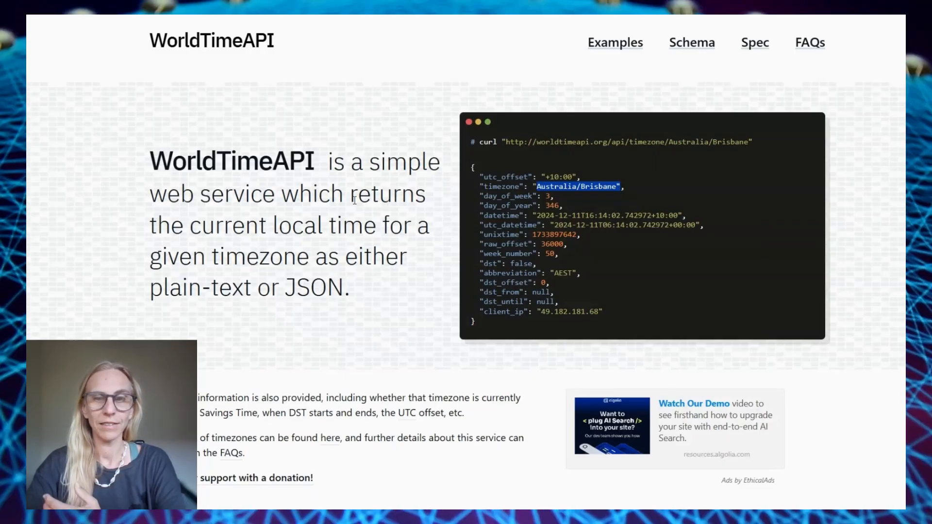
Go to the WorldTimeAPI Examples page and browse its curl requests for timezones and regions
click(224, 225)
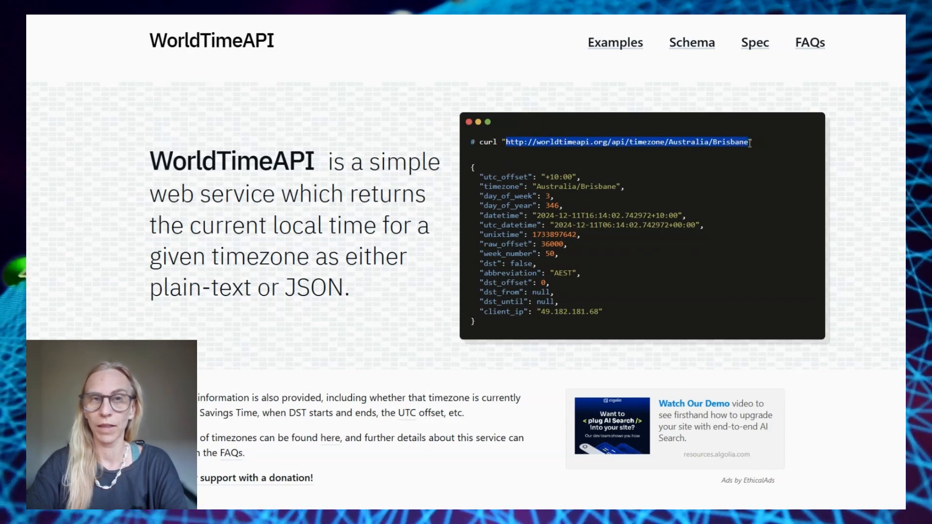
scroll(663, 230, down, 1)
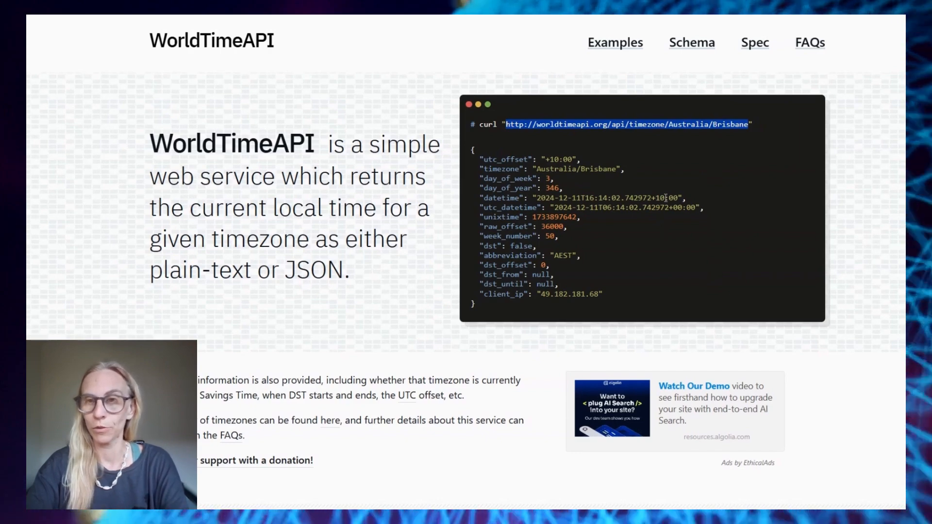
click(704, 49)
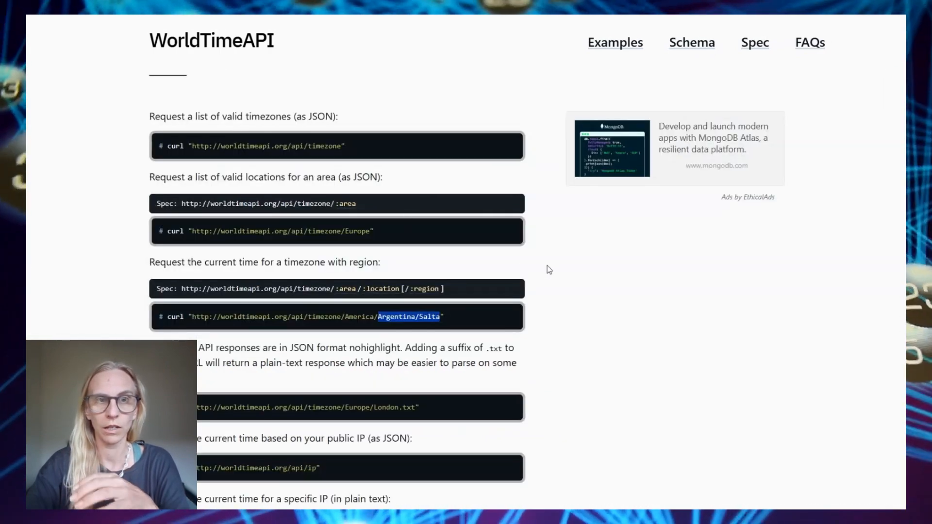
scroll(535, 321, down, 2)
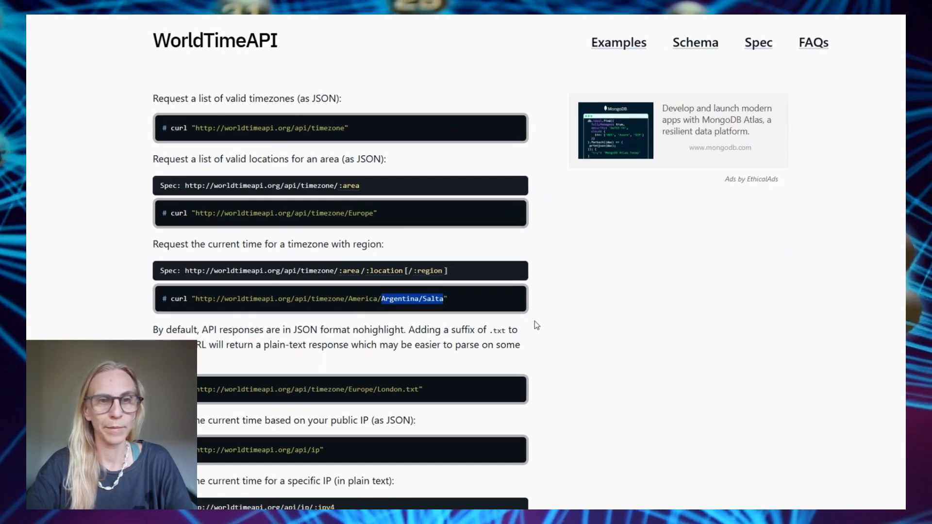
drag(159, 215, 416, 242)
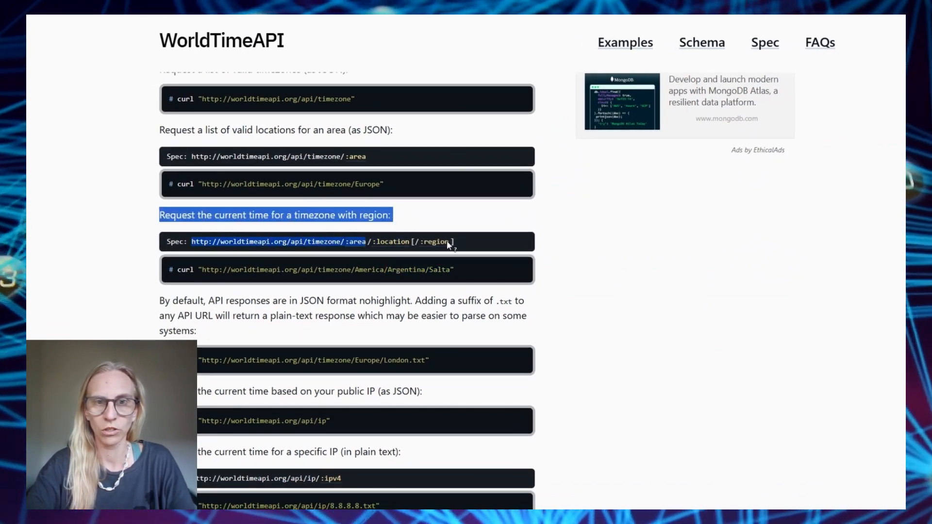
scroll(434, 270, down, 2)
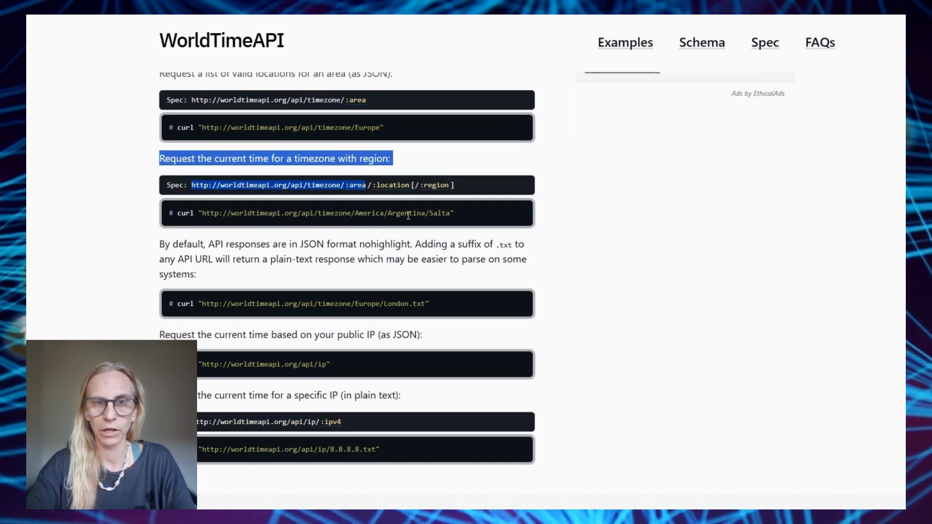
scroll(335, 296, up, 3)
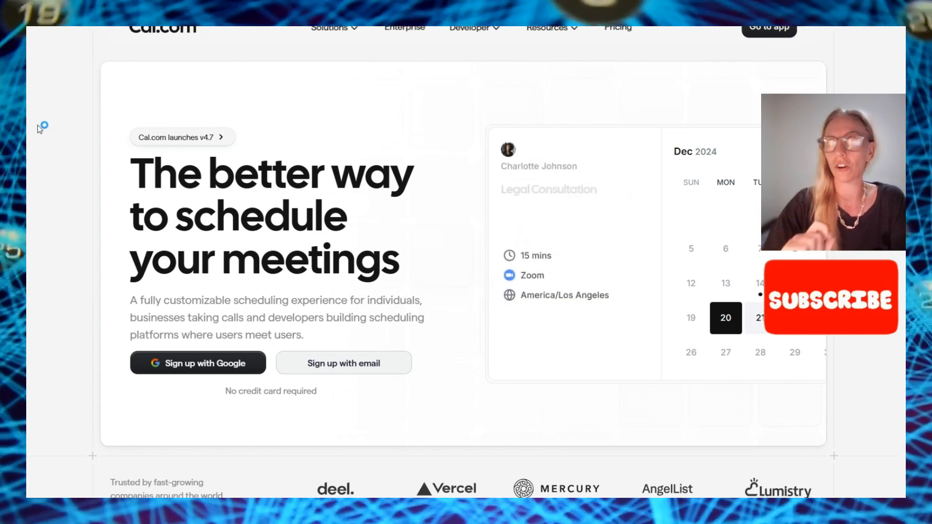
Browse the Cal.com home page, including its comparison with Calendly and SavvyCal
scroll(456, 347, down, 1)
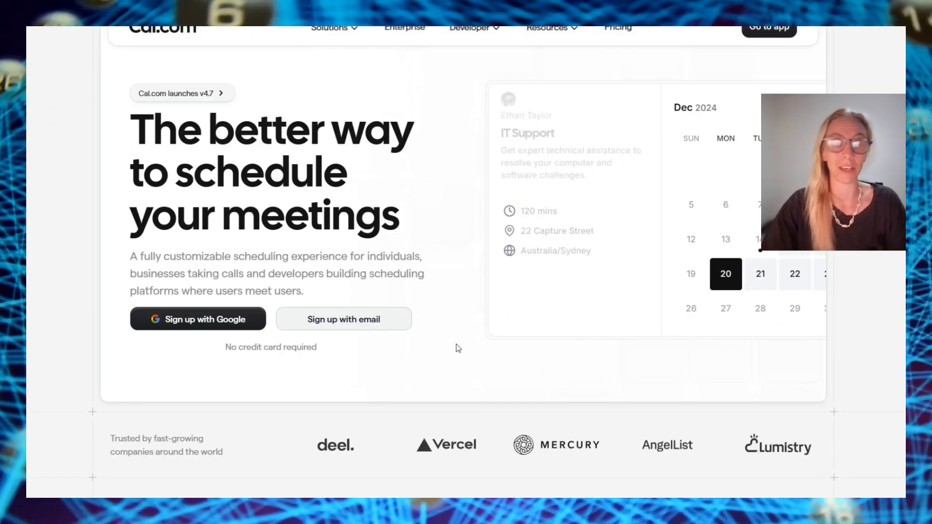
scroll(458, 347, down, 2)
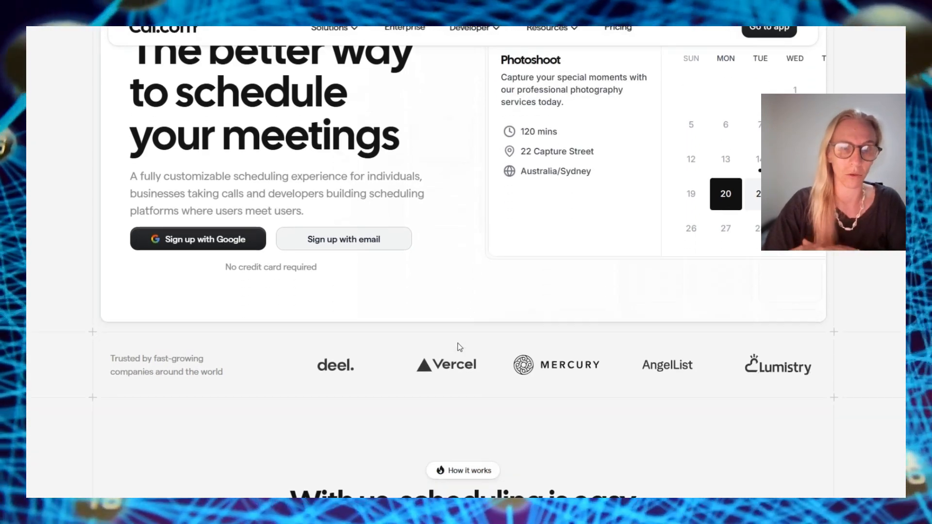
scroll(460, 347, down, 1)
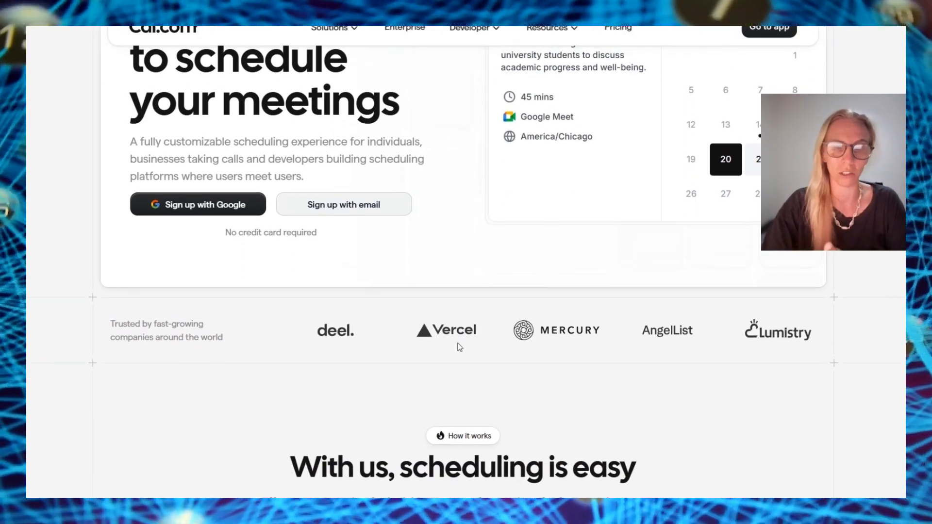
scroll(459, 347, down, 6)
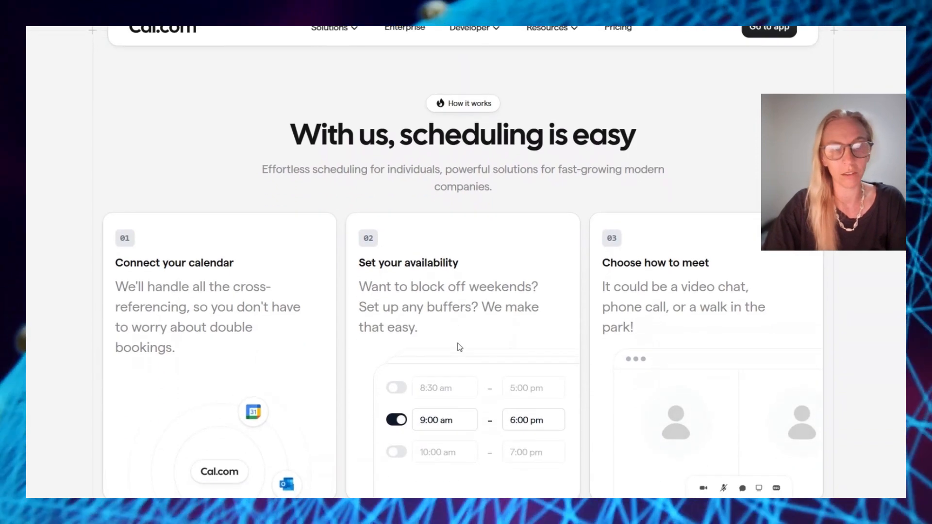
scroll(460, 347, down, 10)
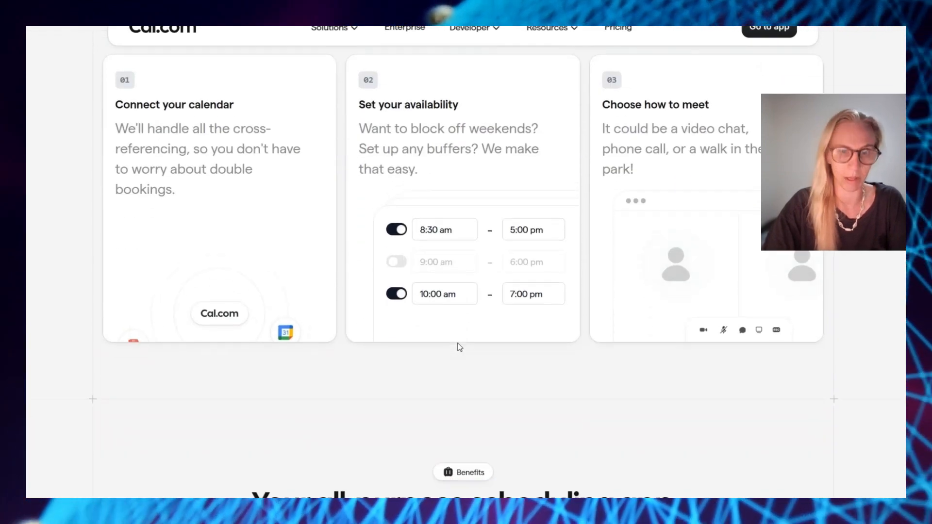
scroll(460, 347, up, 15)
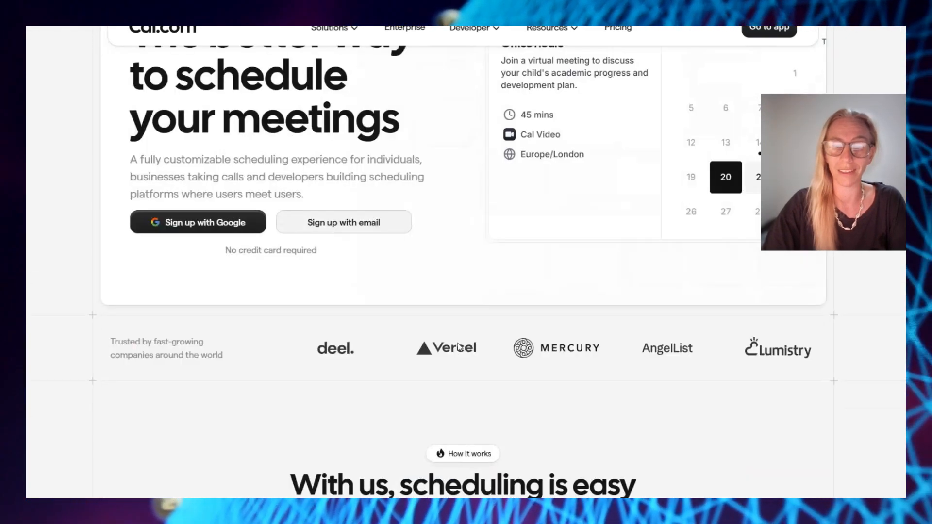
Review the Cal.com pricing plans: Individuals, Teams, Organizations and Enterprise
click(618, 28)
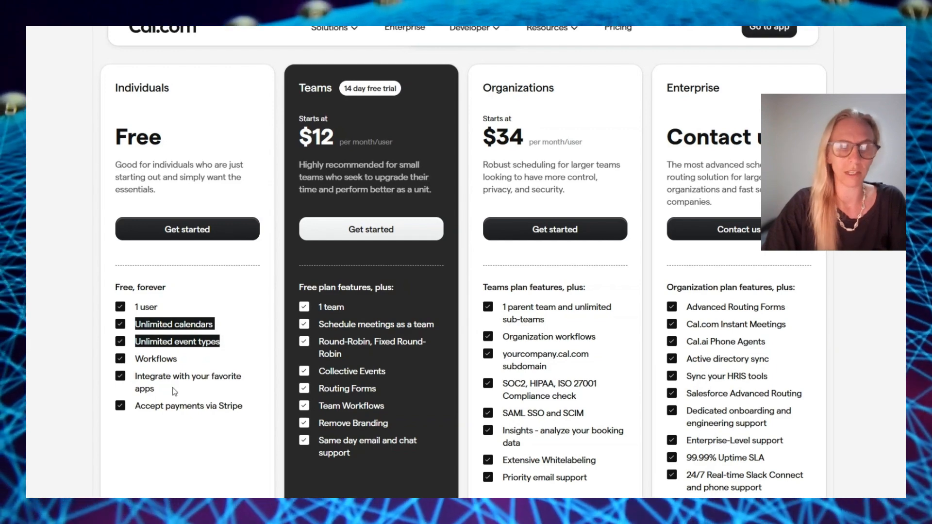
scroll(173, 387, down, 1)
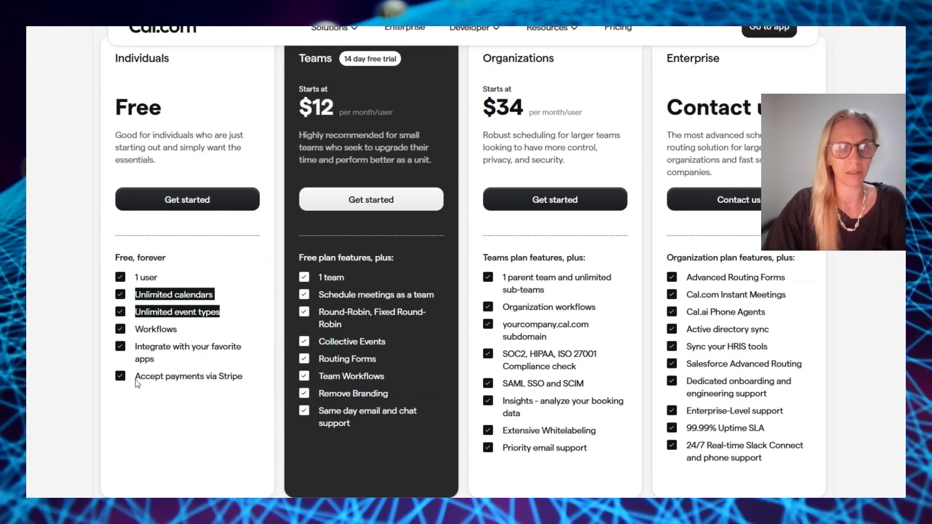
scroll(173, 379, down, 15)
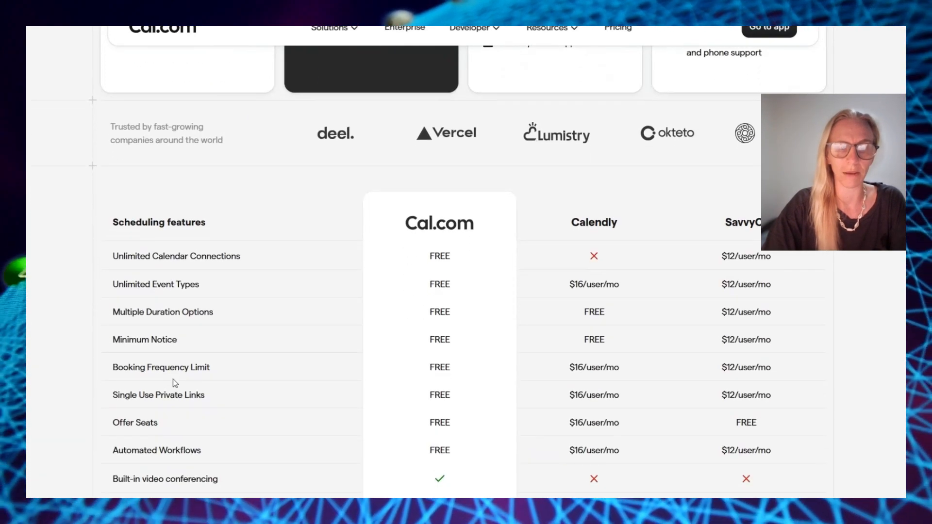
scroll(176, 383, down, 1)
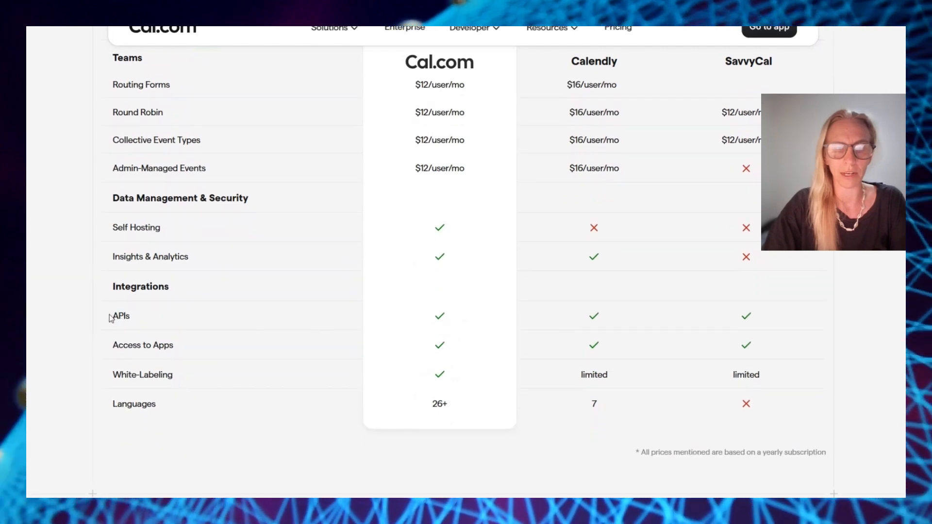
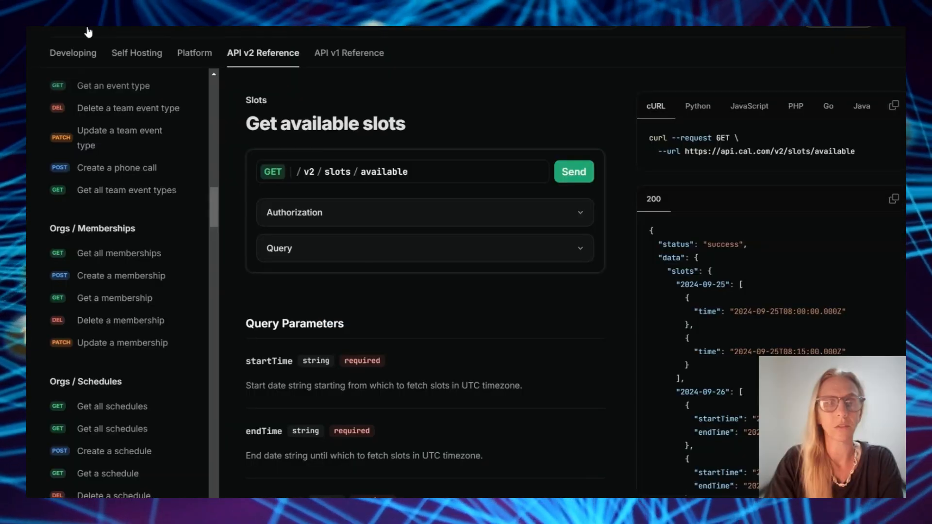
Highlight the 'Get available slots' heading in the Cal.com API docs, then move on to Event Types
drag(246, 124, 406, 129)
scroll(143, 321, down, 20)
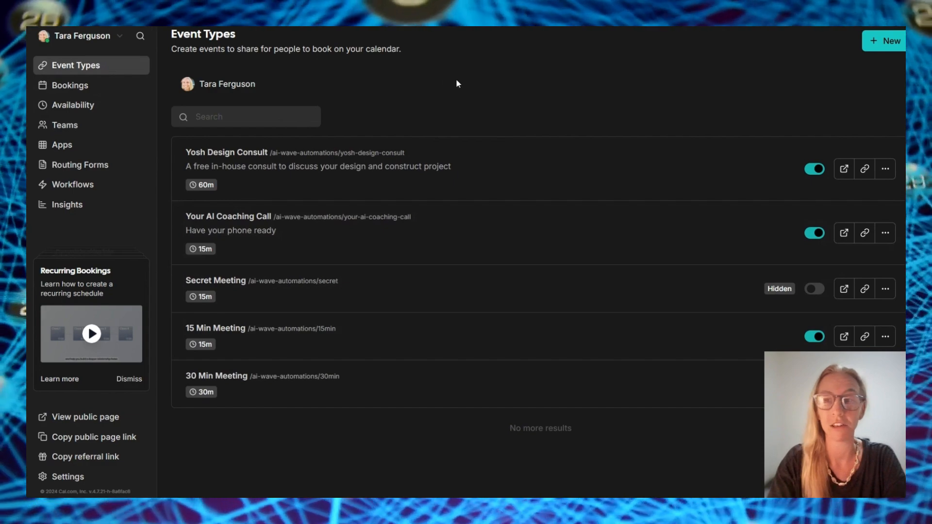
Create a new 60-minute event type titled 'You Tube Demo'
click(877, 42)
click(424, 189)
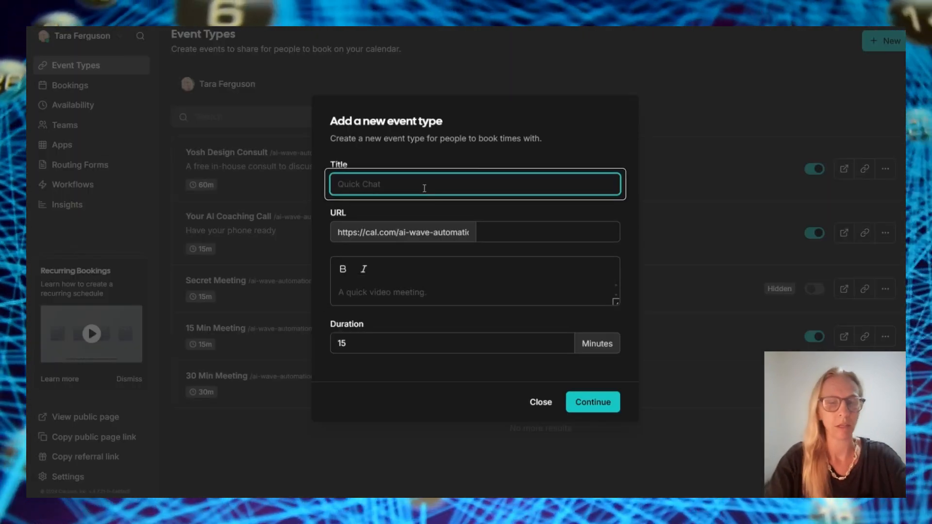
text(You )
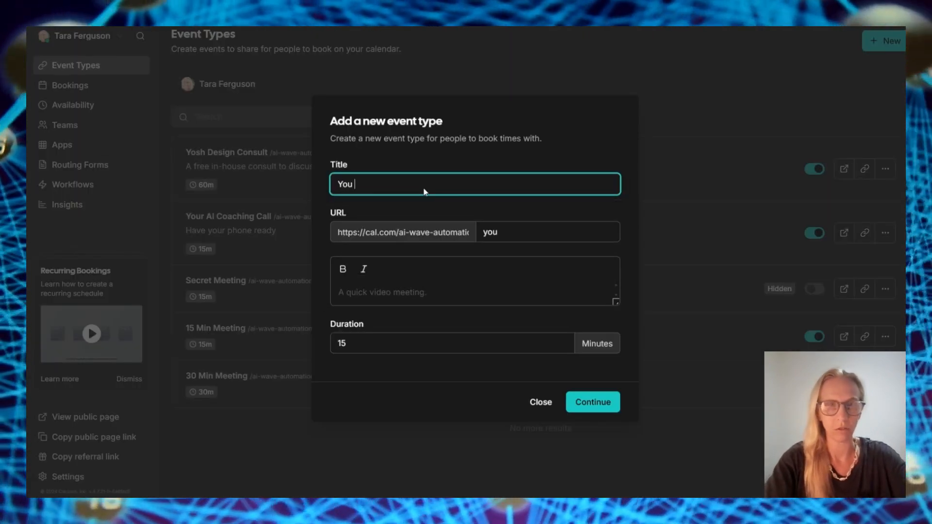
text(Tube Demo)
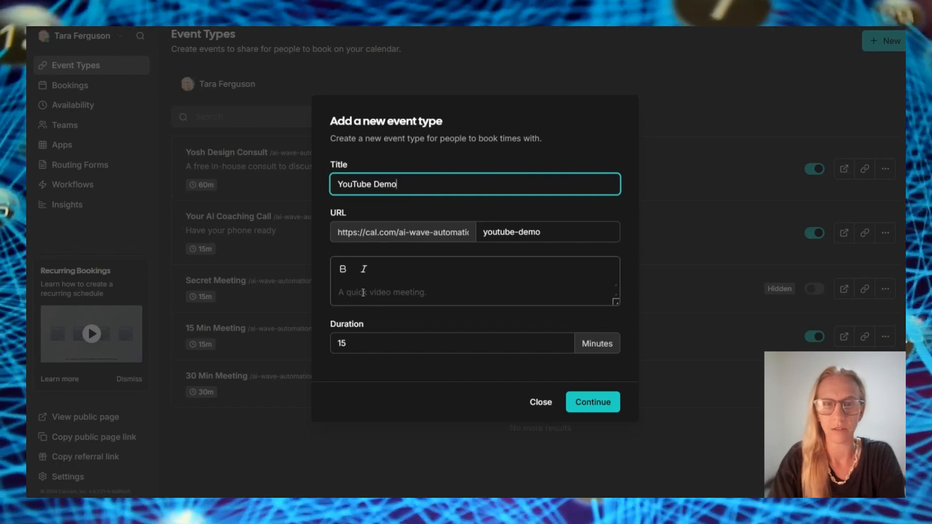
click(363, 293)
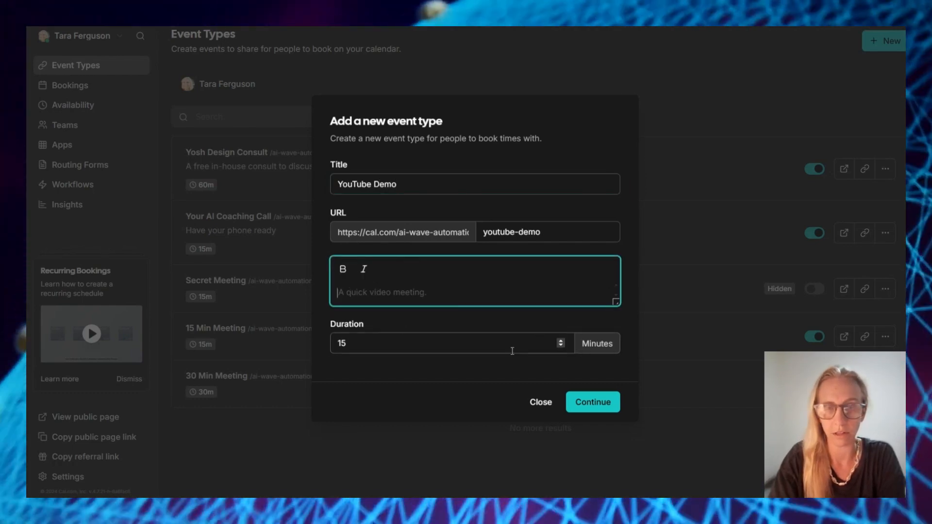
key(Tab)
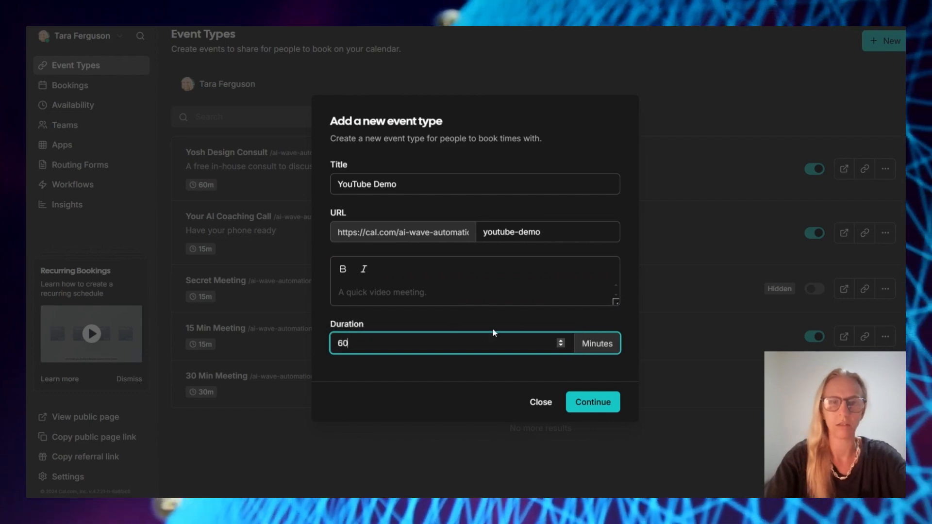
text(60)
click(593, 402)
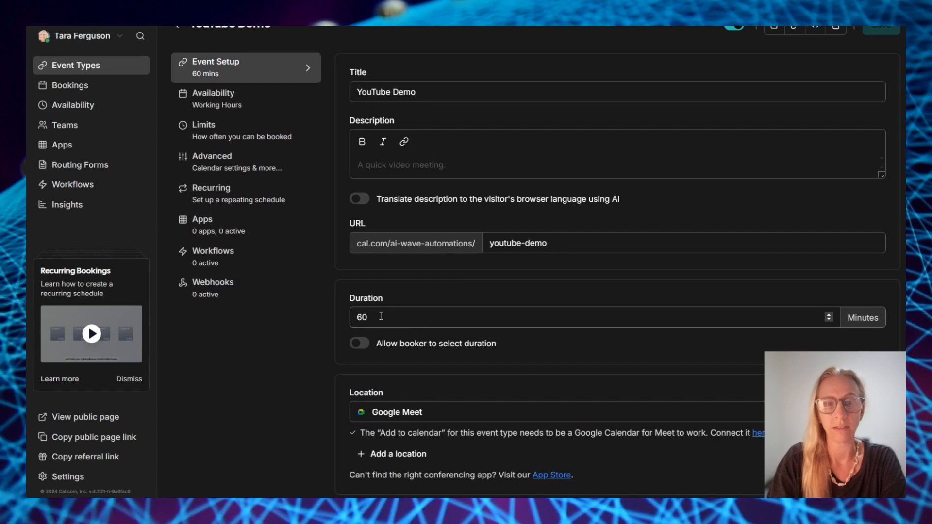
Toggle booker-selectable durations off again and set location to In Person (Attendee Address)
click(360, 344)
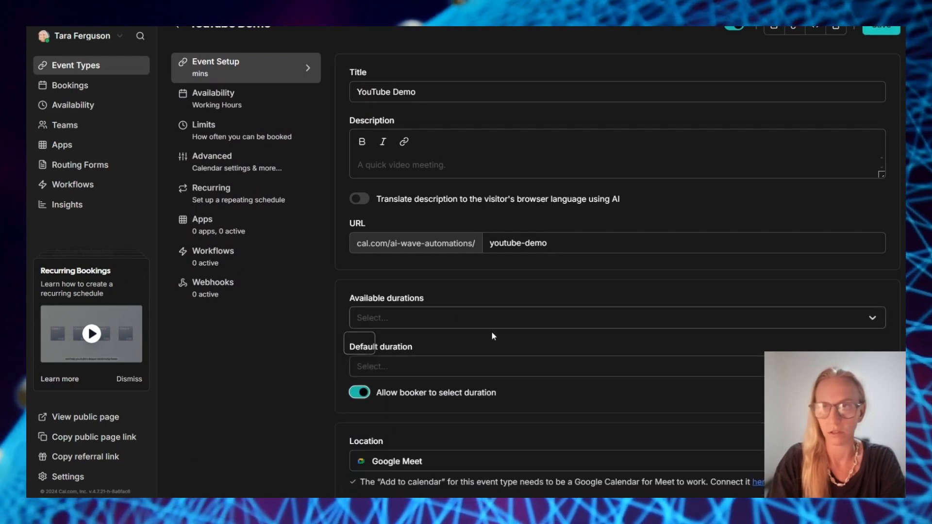
scroll(493, 334, down, 1)
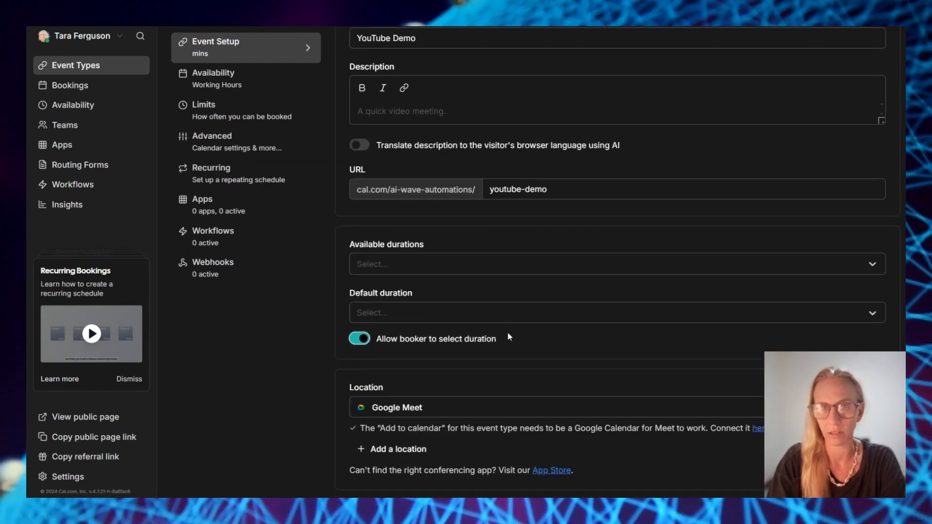
click(362, 339)
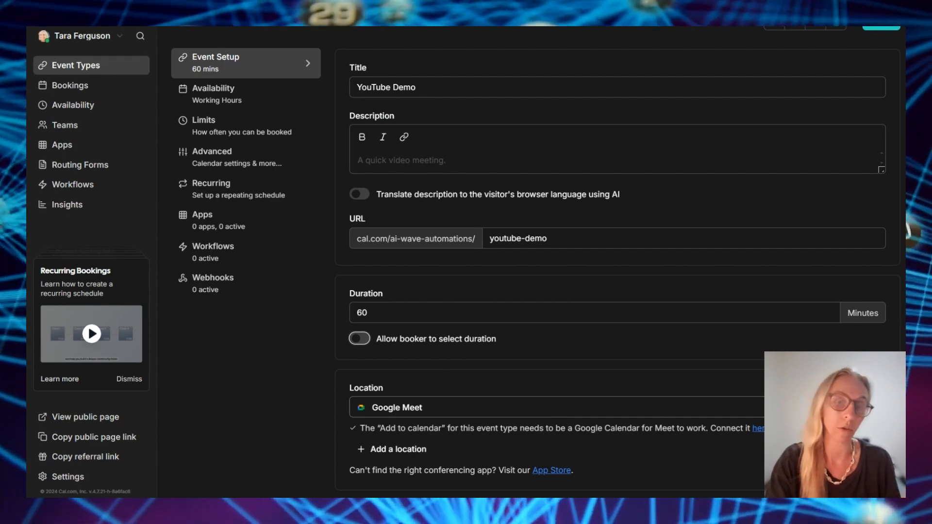
click(670, 407)
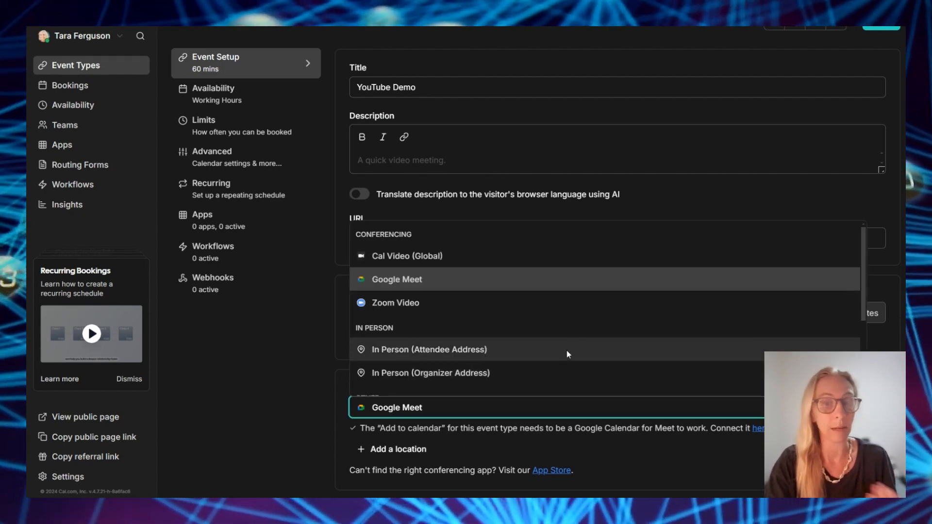
click(567, 349)
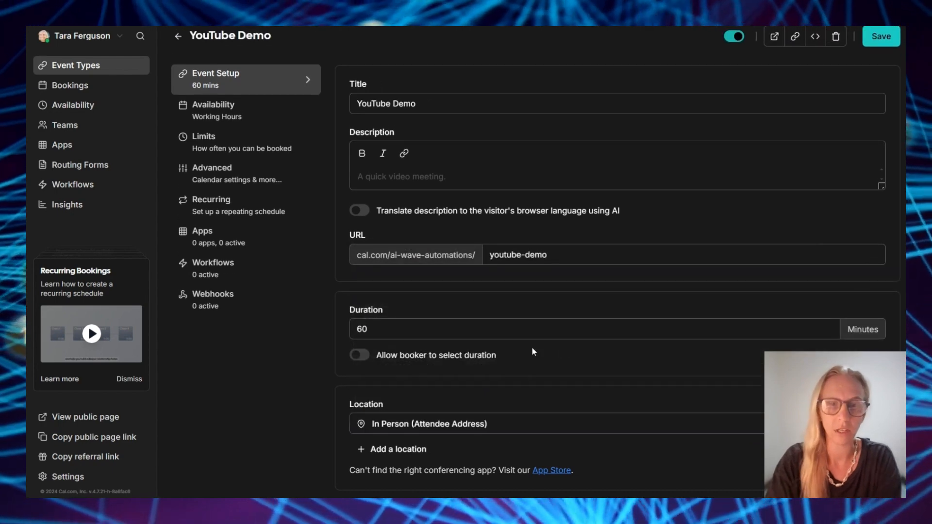
Change the location to Custom attendee location and save the event type
click(582, 424)
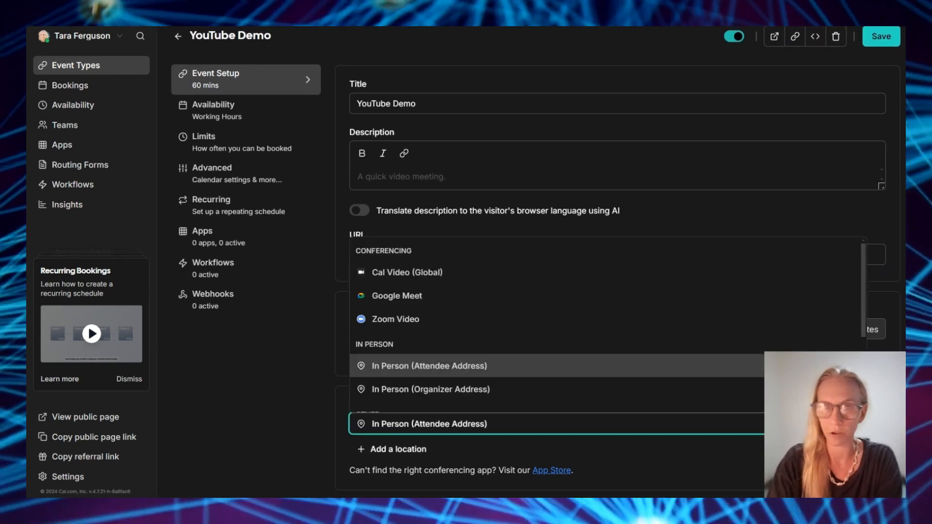
scroll(594, 374, down, 1)
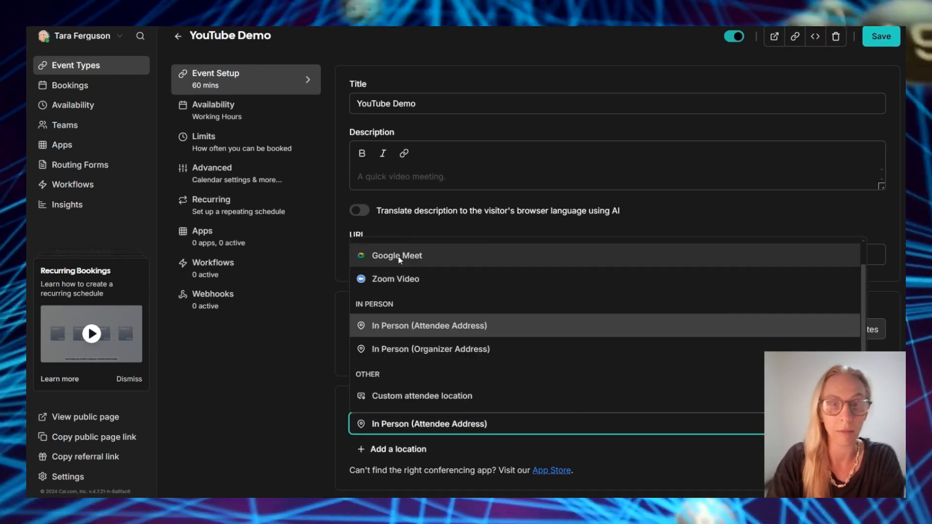
scroll(552, 295, down, 2)
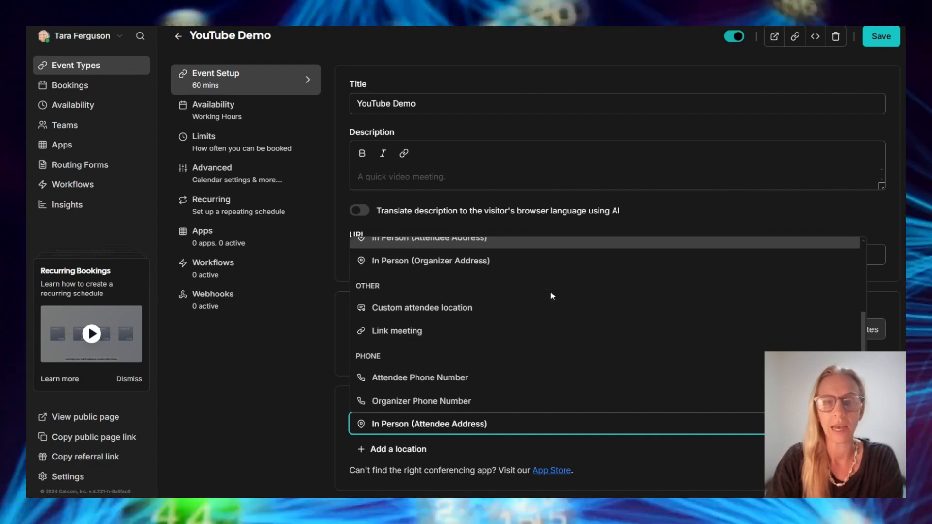
scroll(552, 296, up, 1)
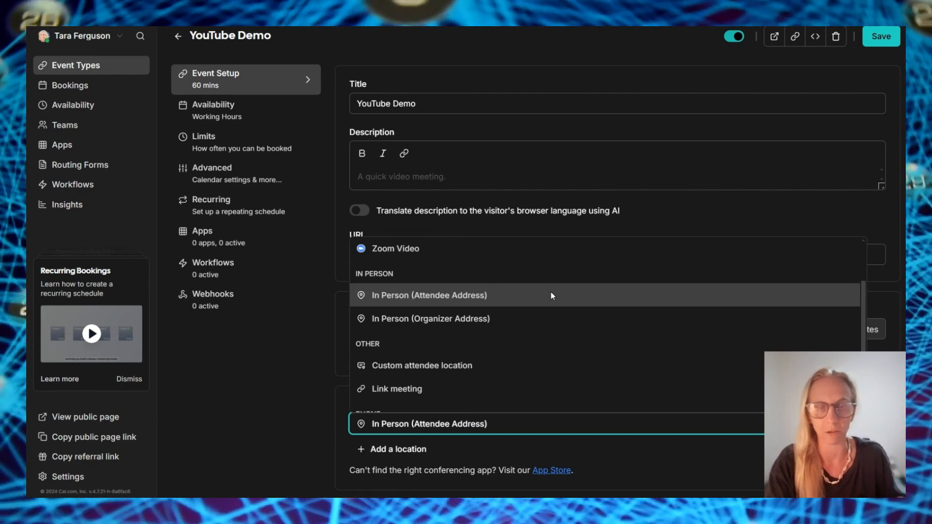
scroll(551, 293, down, 1)
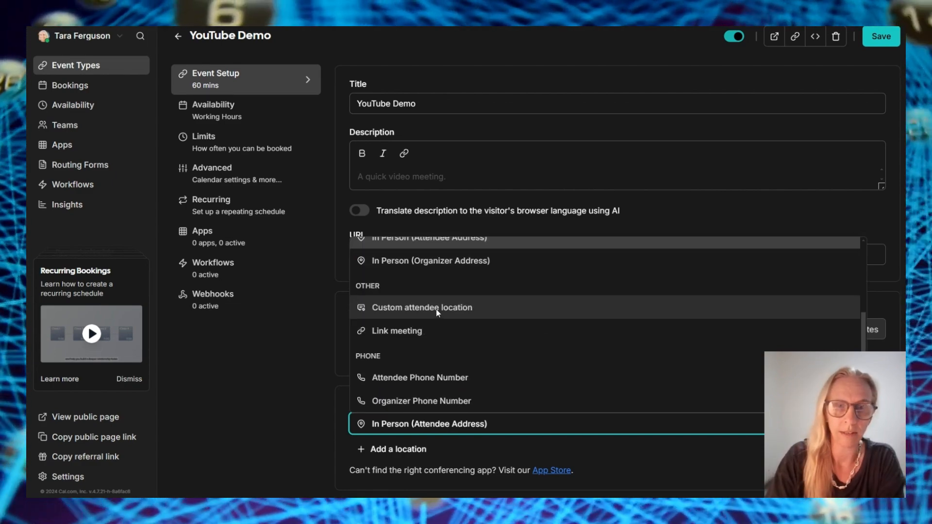
click(436, 310)
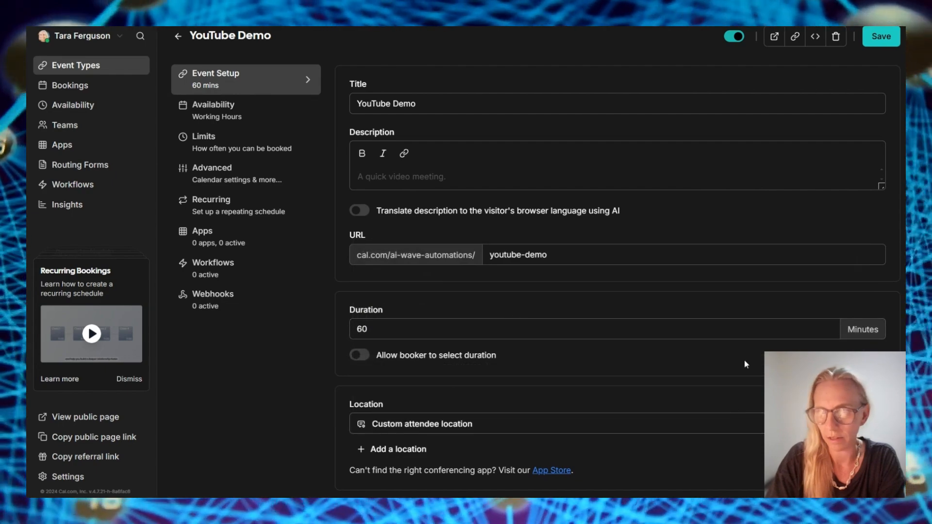
click(886, 39)
click(233, 117)
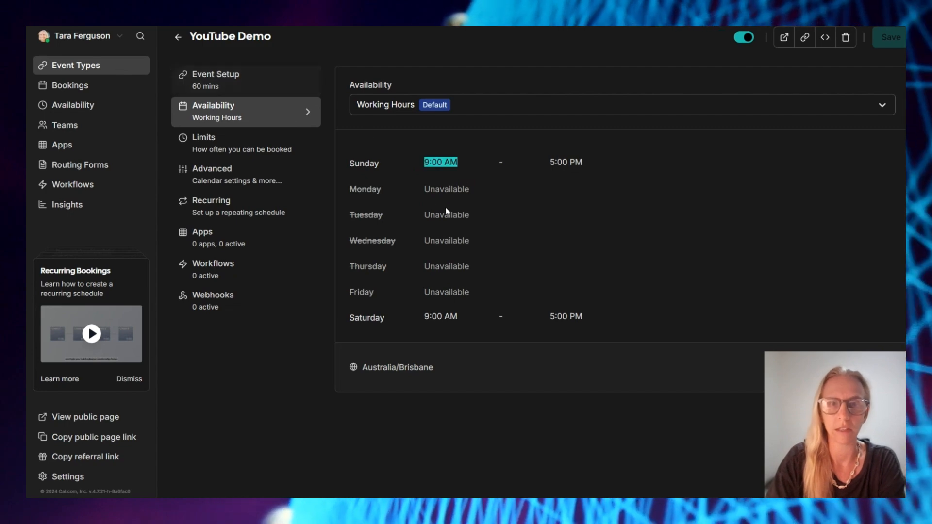
In Working Hours, make Saturday unavailable and turn on Monday and Tuesday
click(433, 107)
click(673, 189)
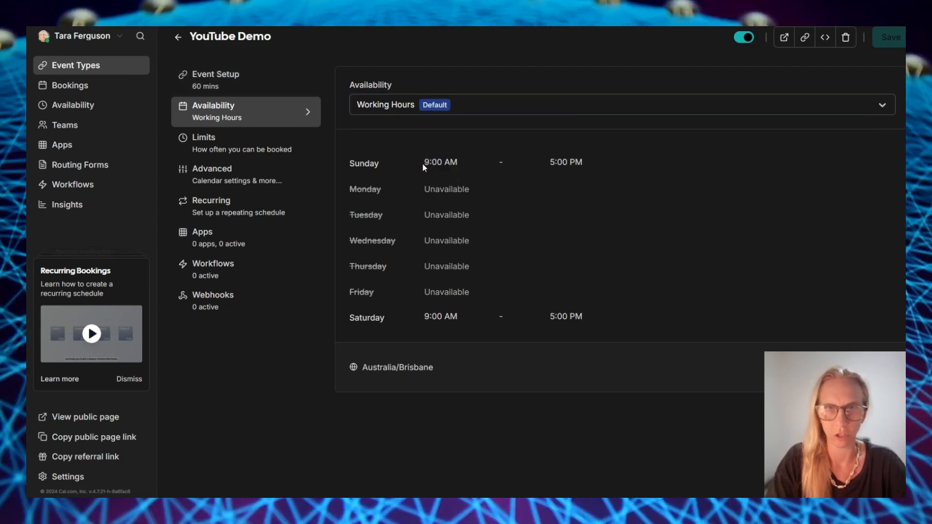
drag(422, 164, 459, 166)
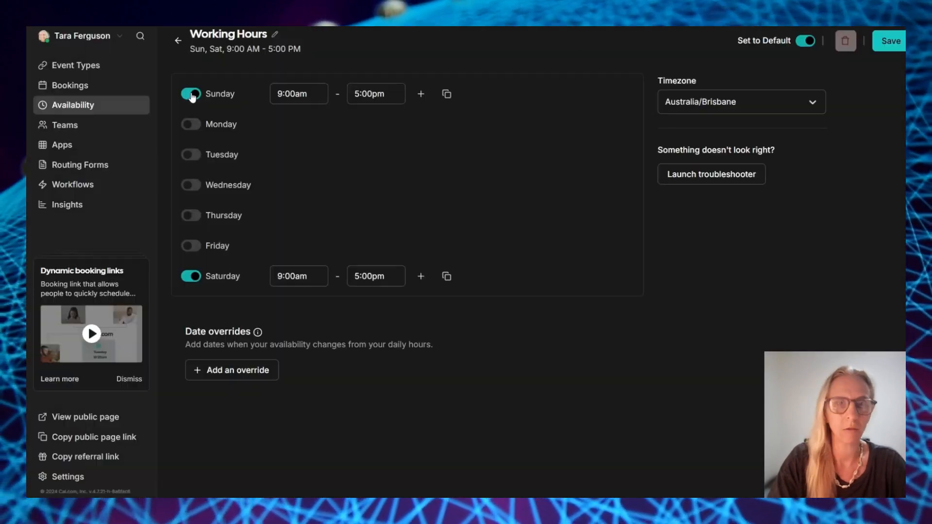
click(199, 277)
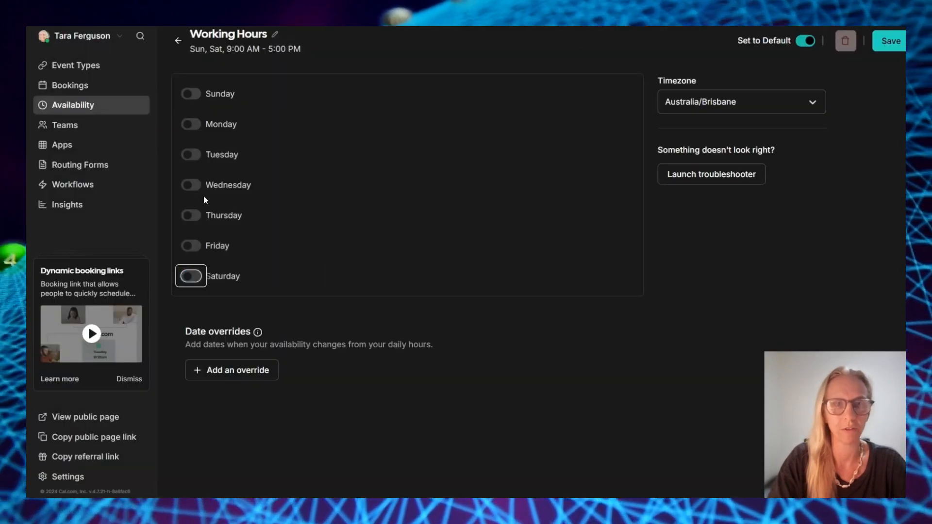
click(191, 125)
click(191, 155)
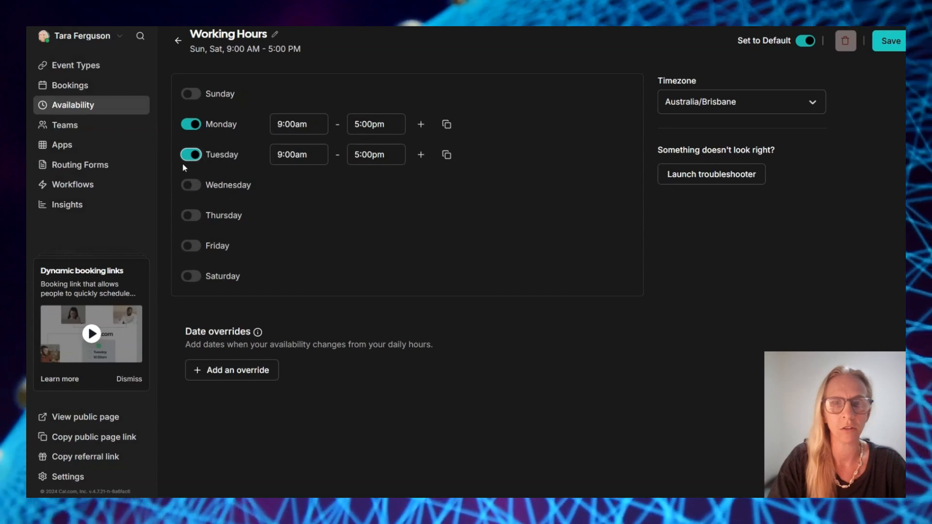
Set Monday to end at 2:00pm, copy those hours to Tuesday–Friday, and save
click(369, 125)
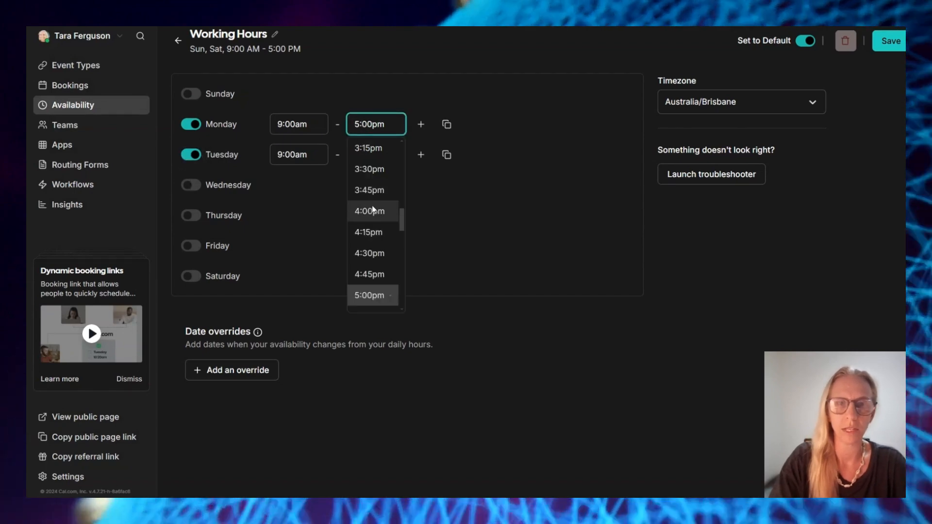
scroll(373, 211, up, 4)
click(373, 252)
click(447, 126)
click(443, 220)
click(443, 236)
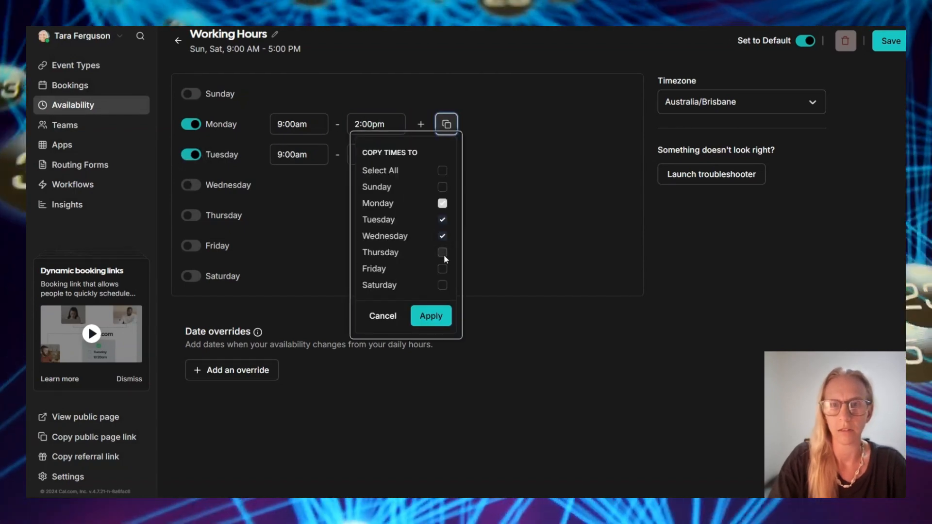
click(442, 253)
click(442, 268)
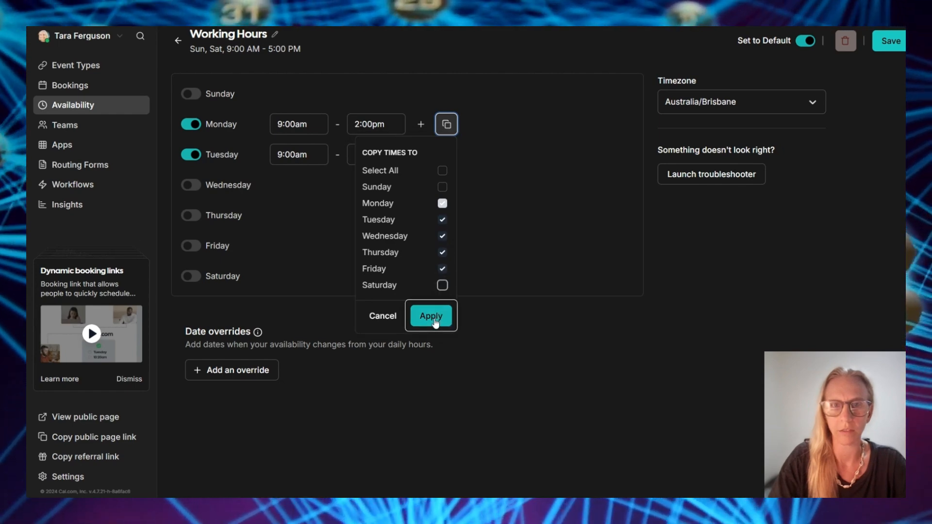
click(430, 315)
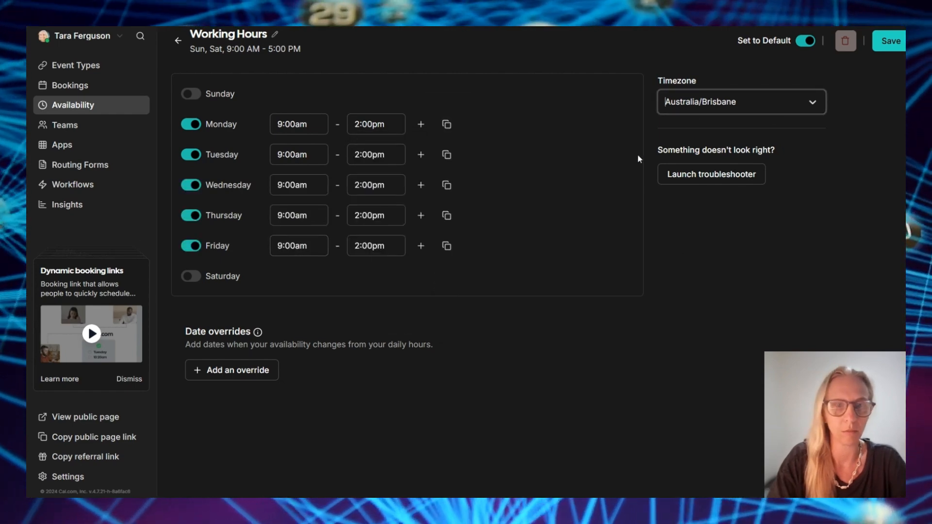
click(890, 40)
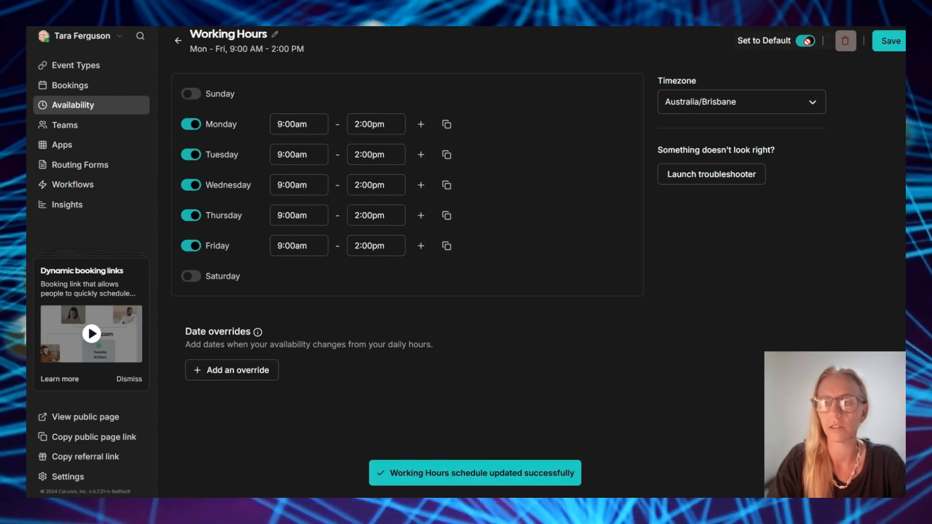
click(898, 43)
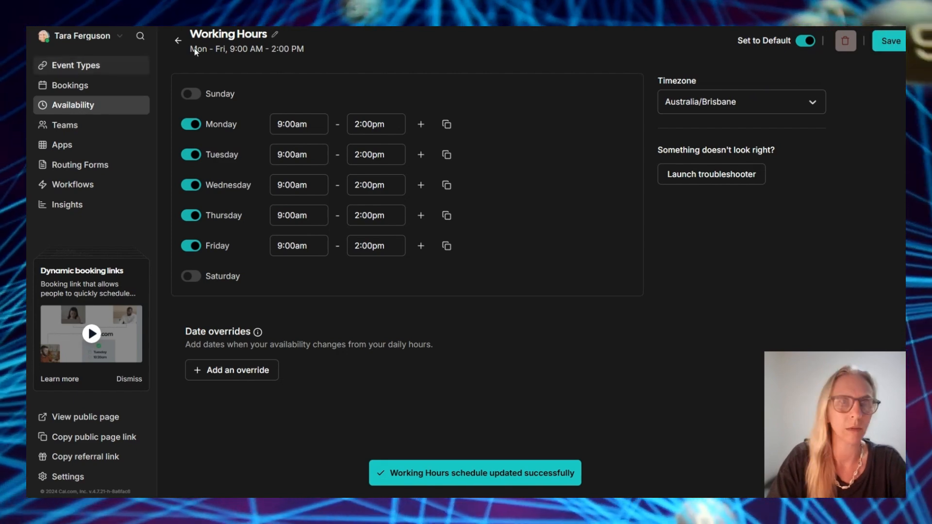
click(179, 42)
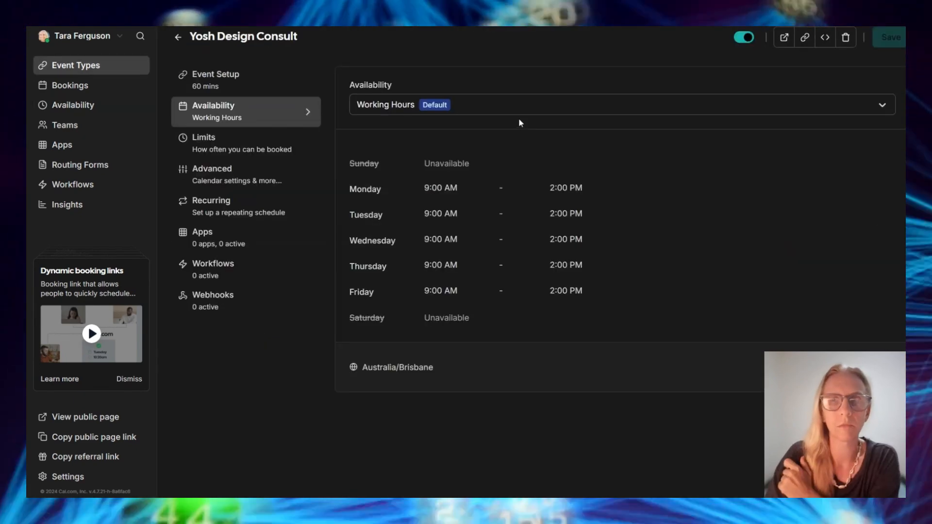
Switch Working Hours to weekends only: Sunday 8:00am–5:00pm, Saturday 9:00am–5:00pm, and save
click(485, 105)
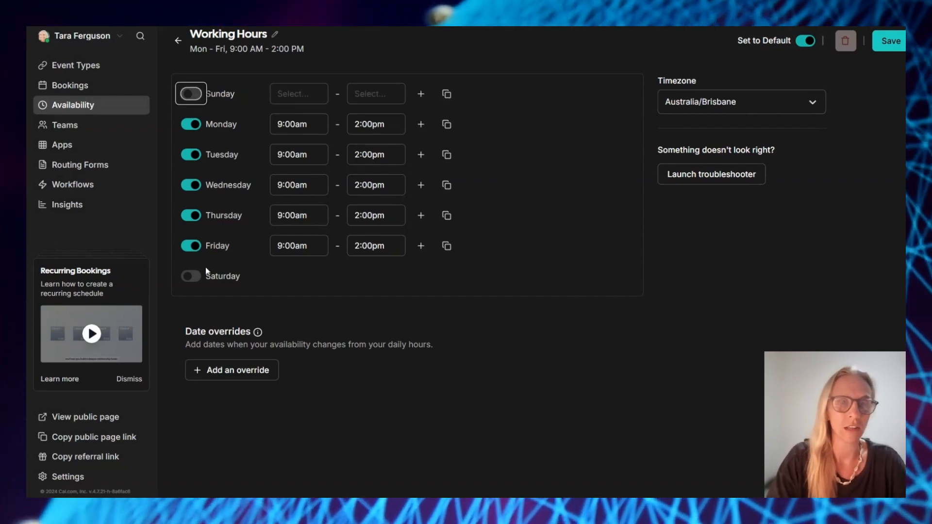
key(space)
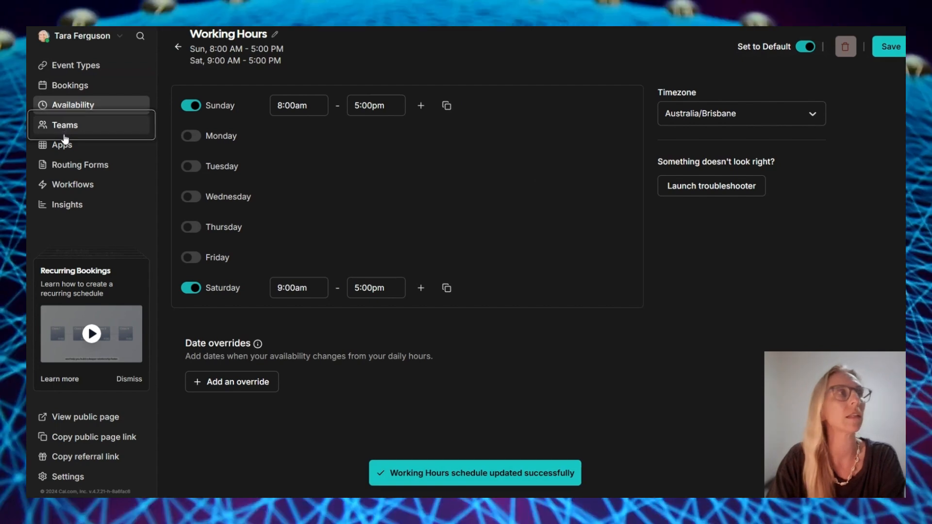
click(65, 131)
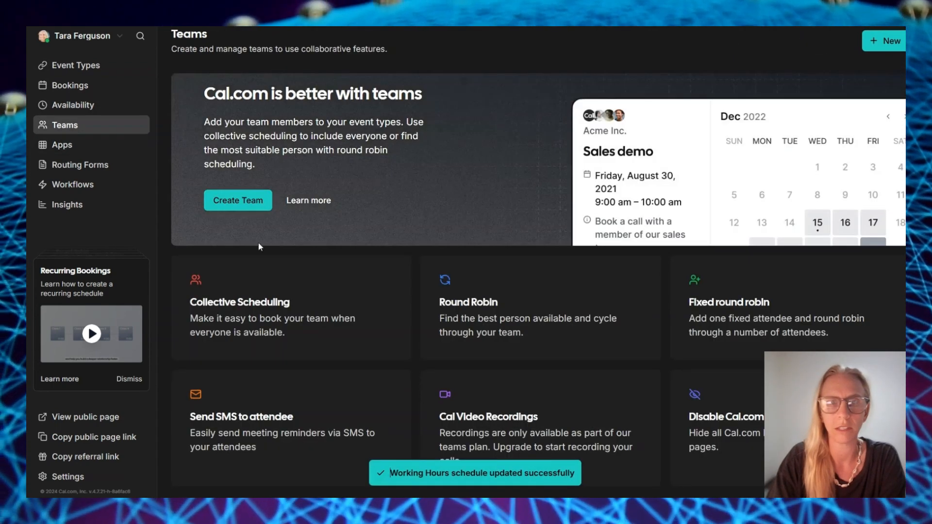
Browse the Cal.com App Store's app grid, then view the Installed Apps list
click(62, 144)
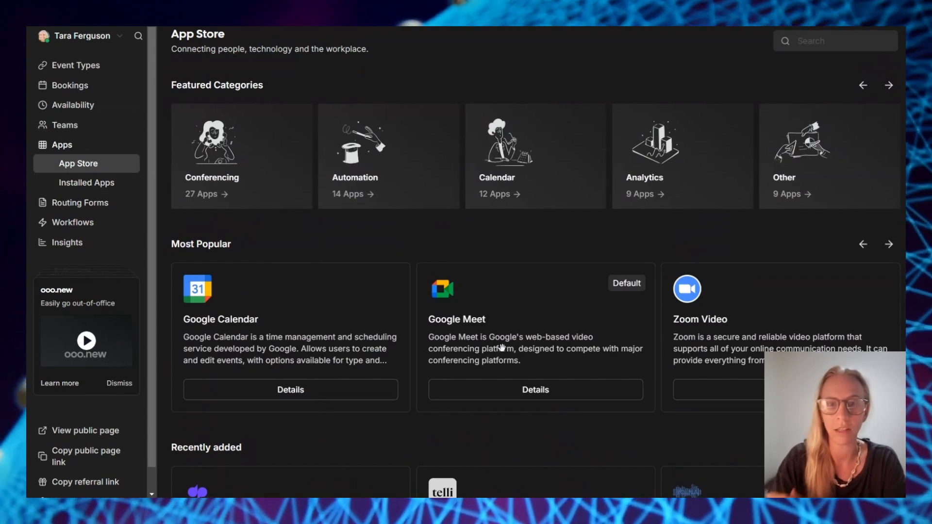
scroll(502, 347, down, 2)
scroll(559, 321, down, 15)
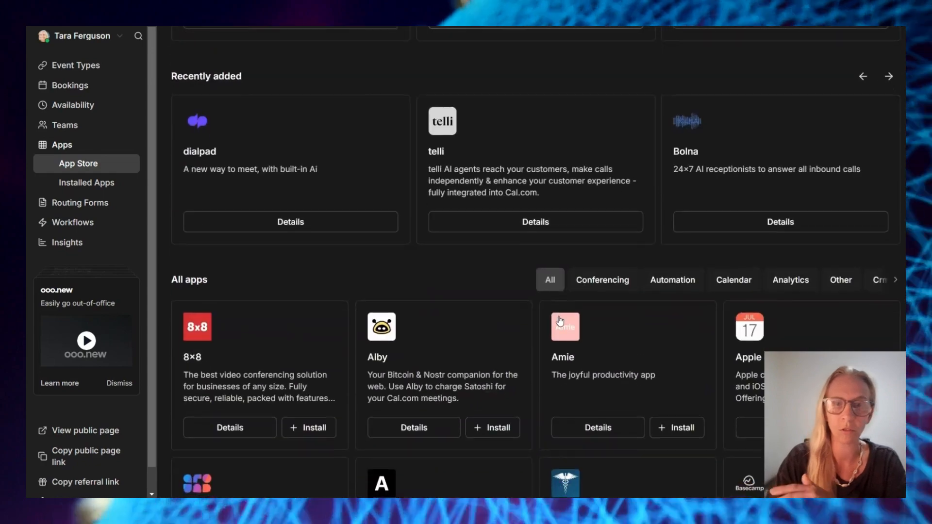
scroll(560, 316, down, 3)
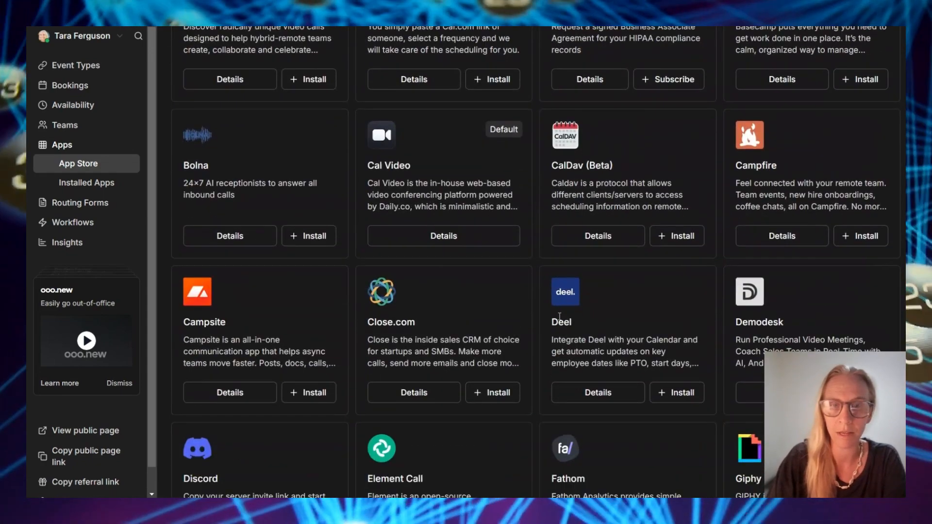
scroll(561, 319, down, 3)
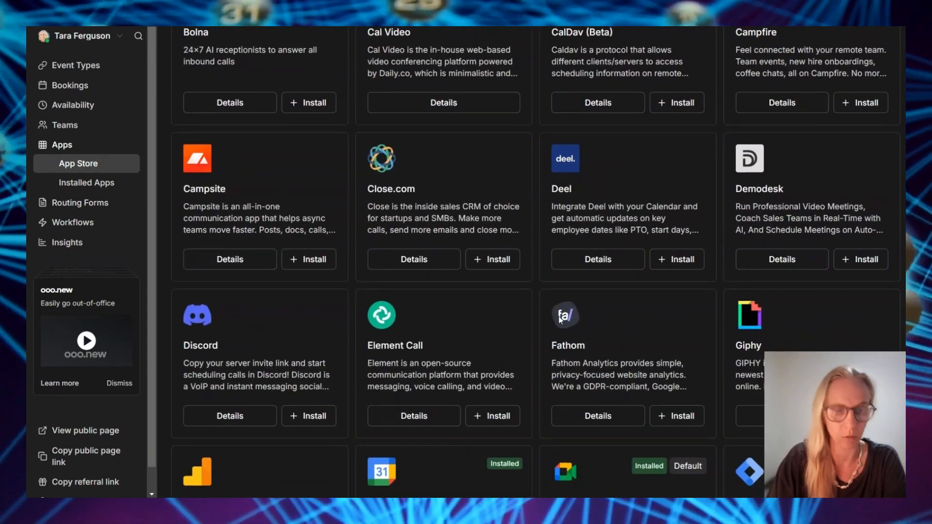
scroll(559, 317, down, 3)
scroll(263, 328, down, 10)
scroll(241, 334, down, 15)
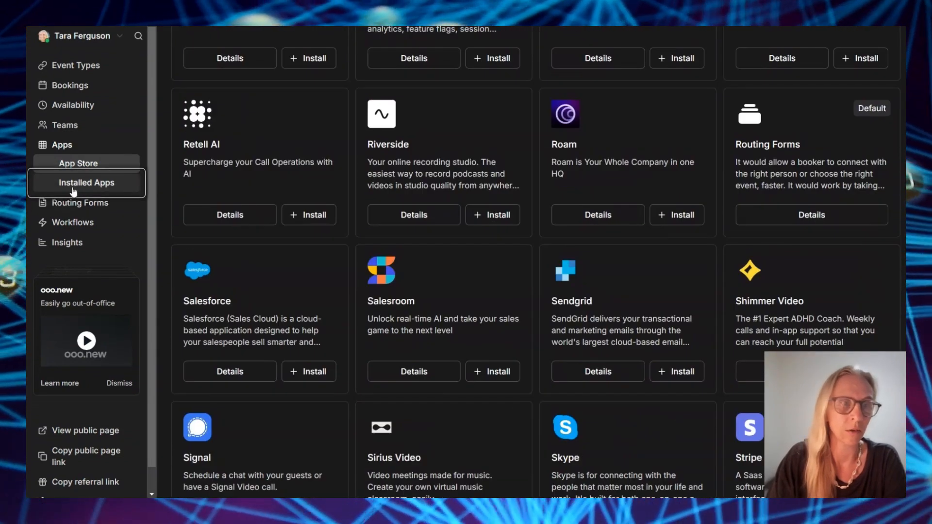
click(74, 185)
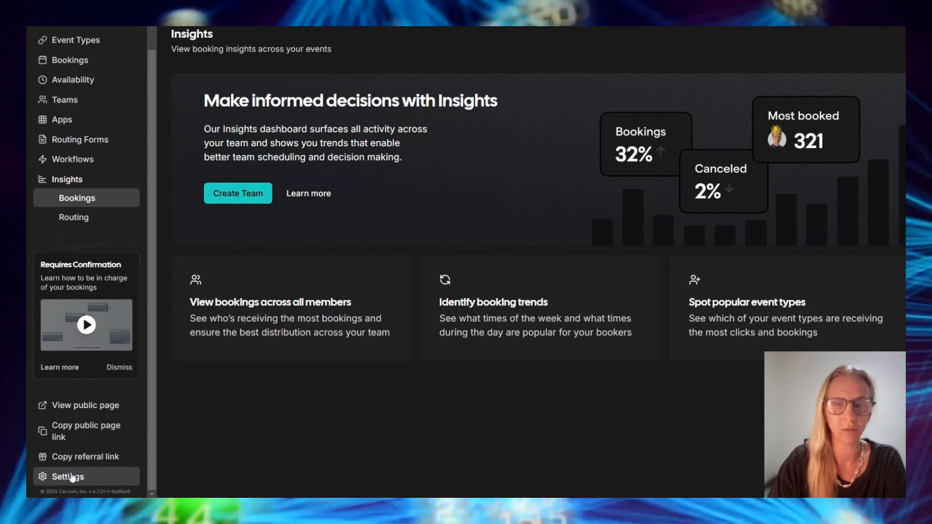
Create a 7-day API key named 'YT Test' in Settings and copy it to the clipboard
click(71, 476)
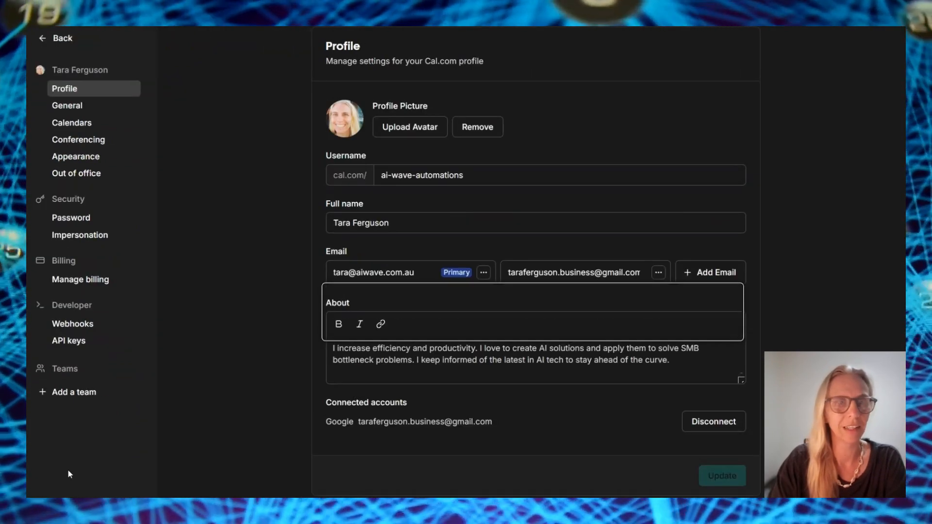
scroll(71, 339, down, 3)
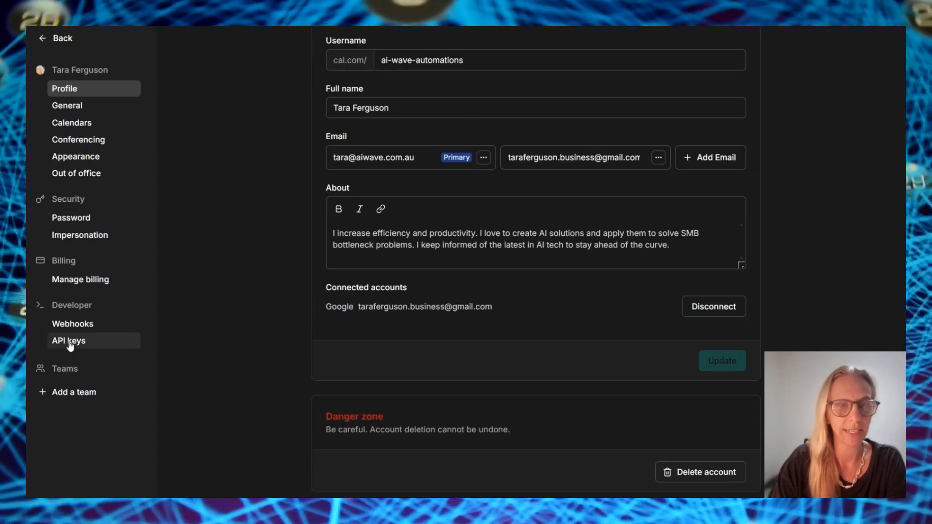
click(70, 341)
click(725, 54)
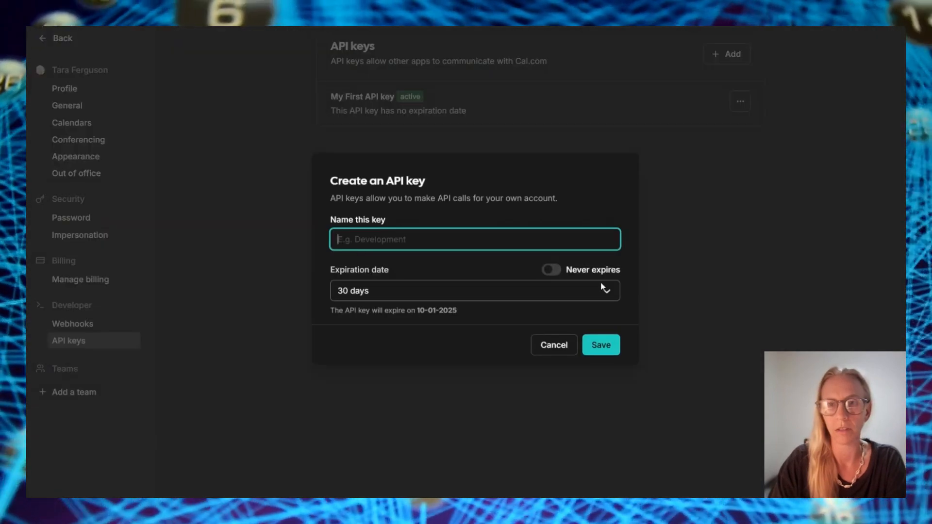
click(551, 276)
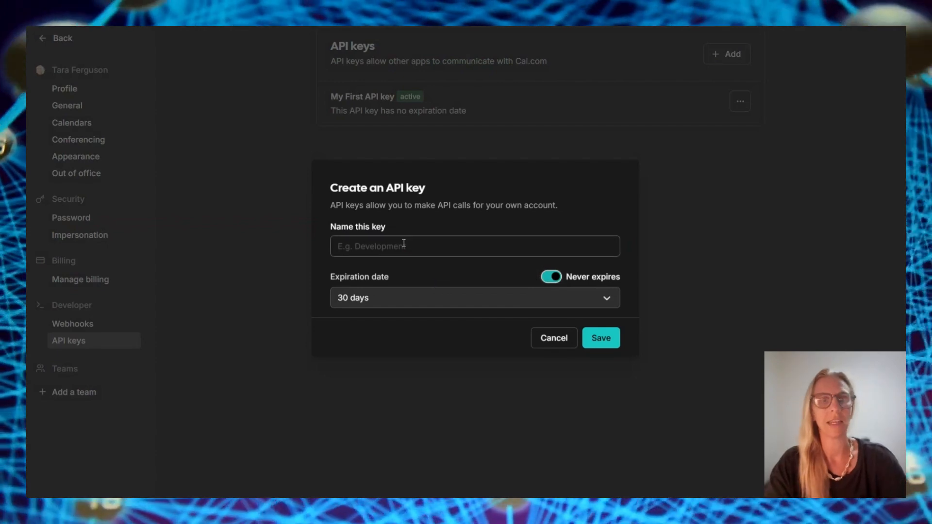
click(430, 248)
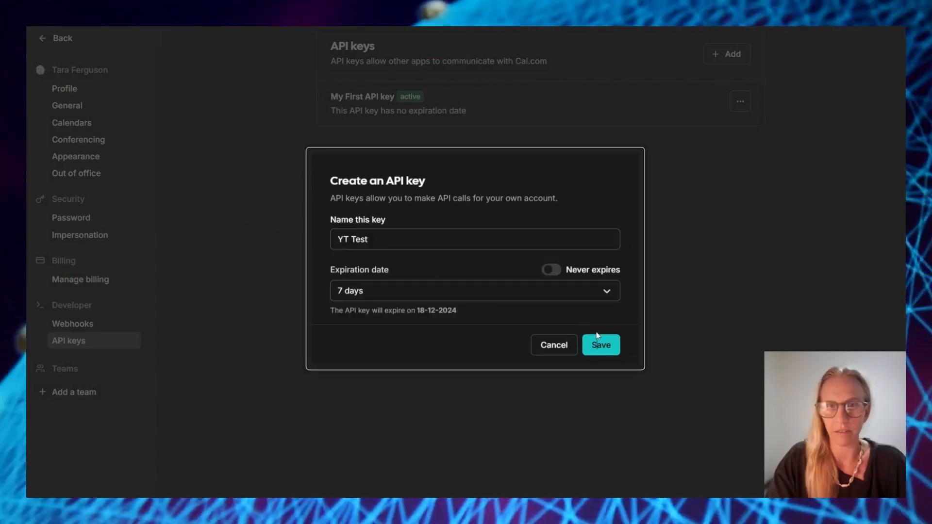
click(599, 348)
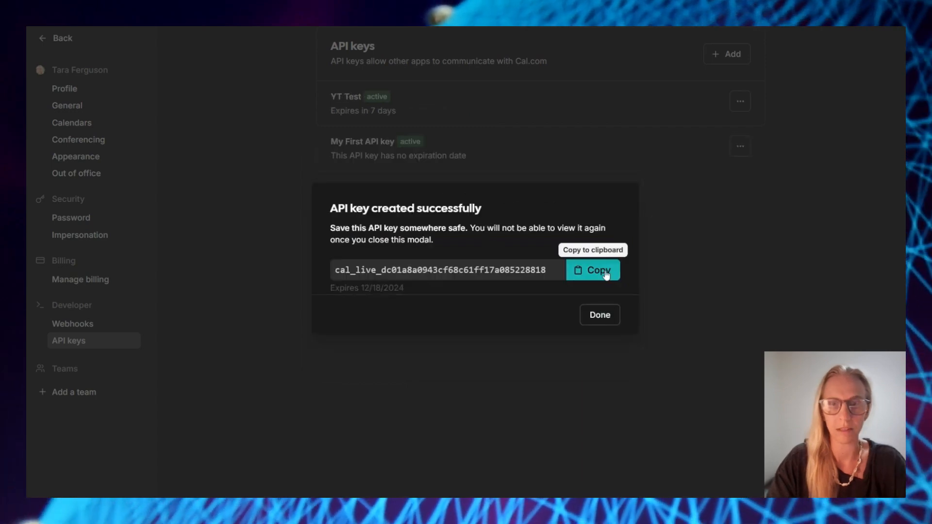
click(605, 273)
click(602, 317)
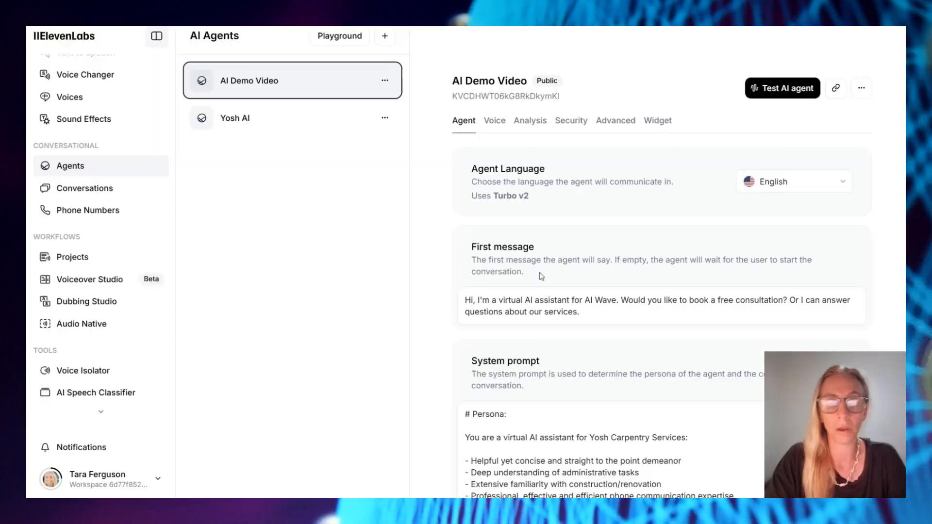
scroll(539, 287, down, 10)
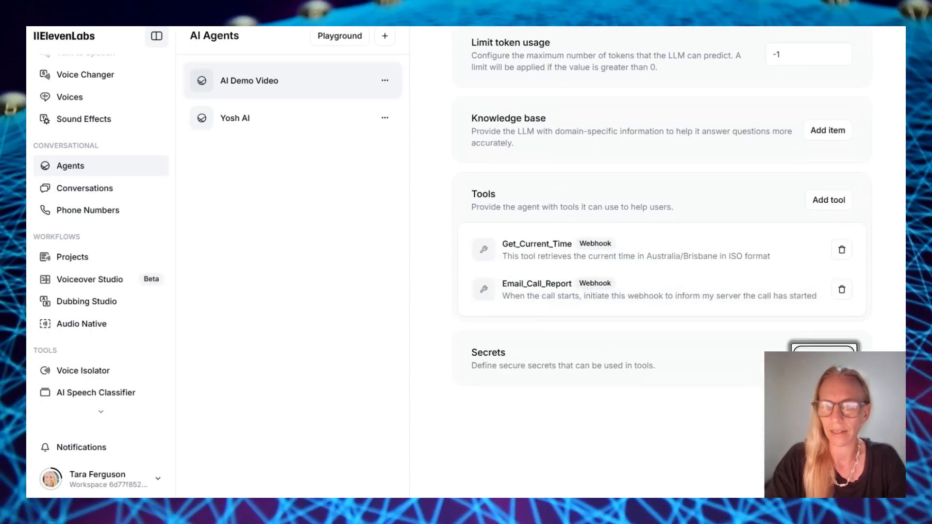
click(824, 360)
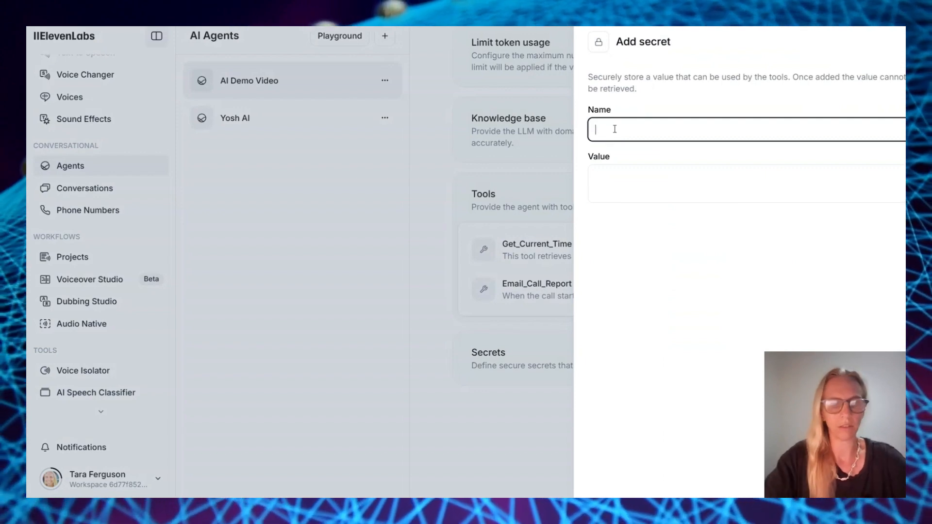
text(Bearer)
click(612, 177)
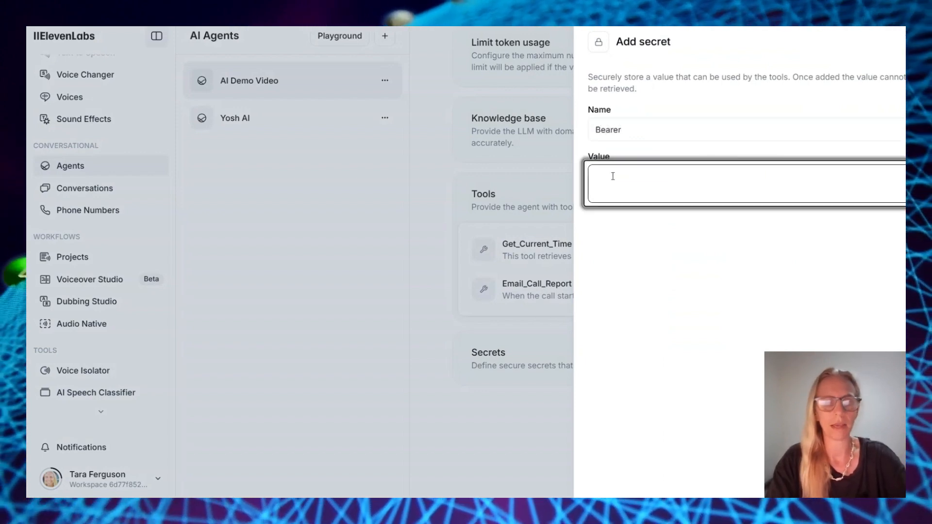
key(ctrl+v)
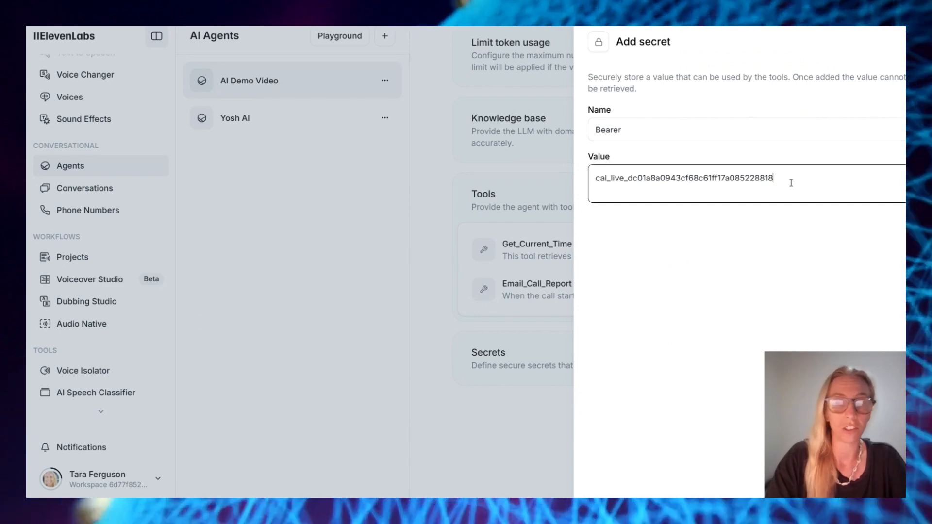
double_click(660, 119)
key(BackSpace)
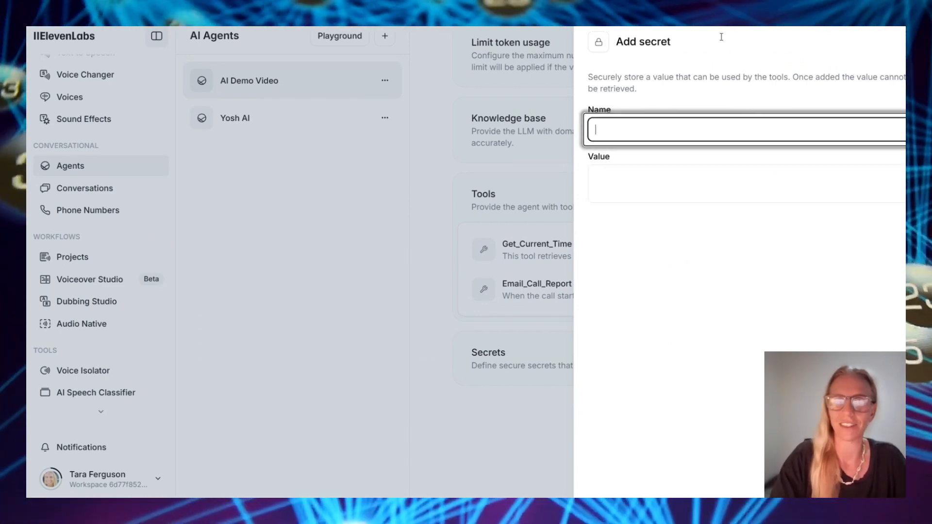
click(495, 430)
scroll(496, 430, up, 2)
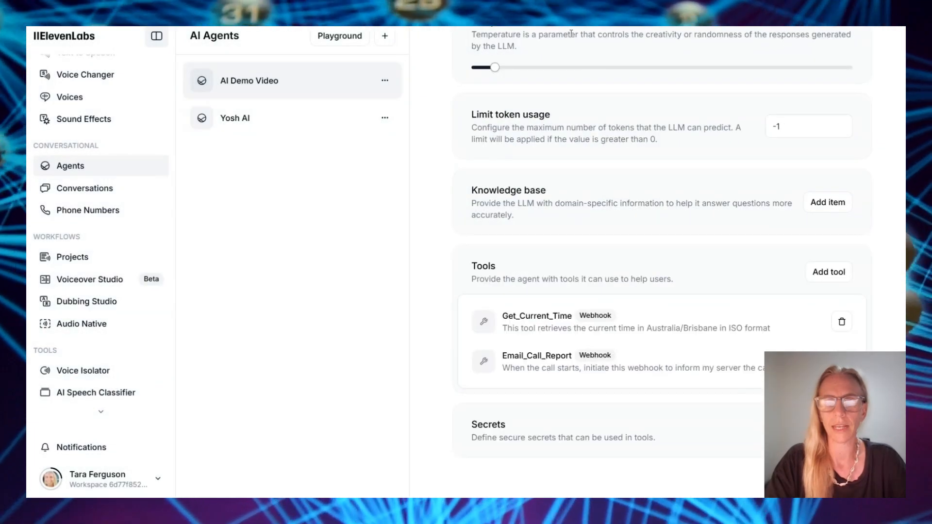
scroll(519, 274, down, 2)
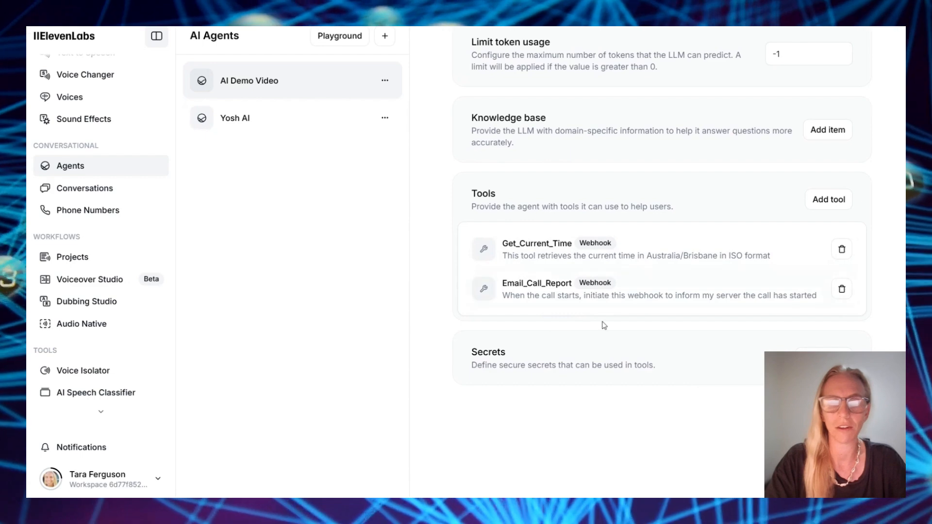
Add a request header to the webhook tool and zoom out to see the whole form
click(824, 203)
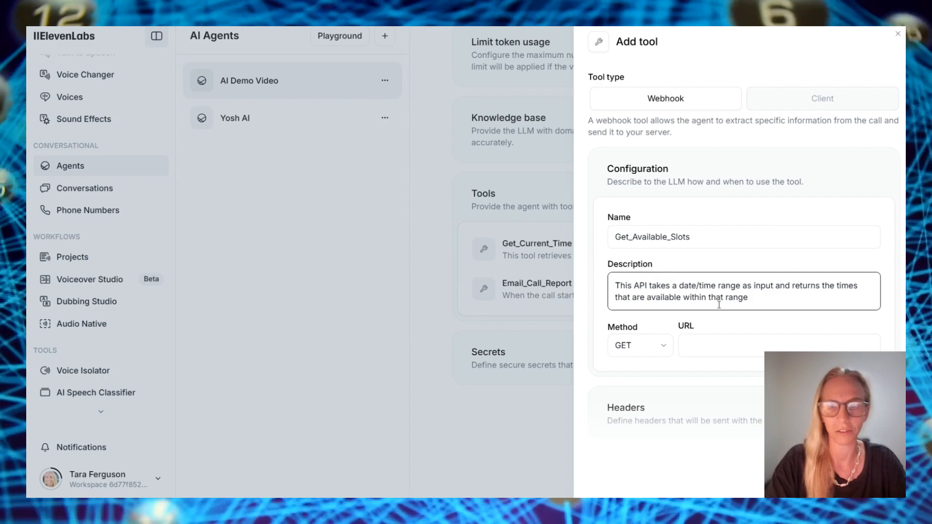
scroll(722, 315, down, 1)
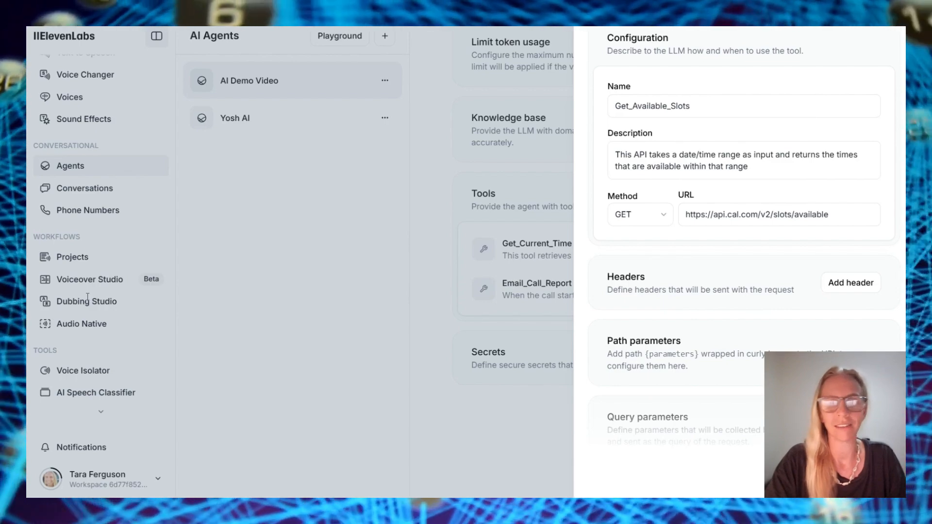
scroll(669, 375, down, 3)
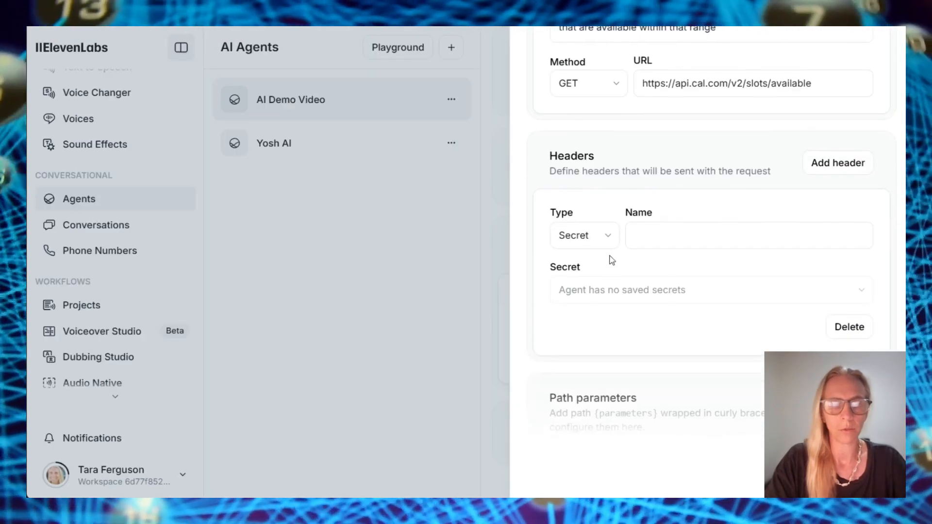
click(607, 238)
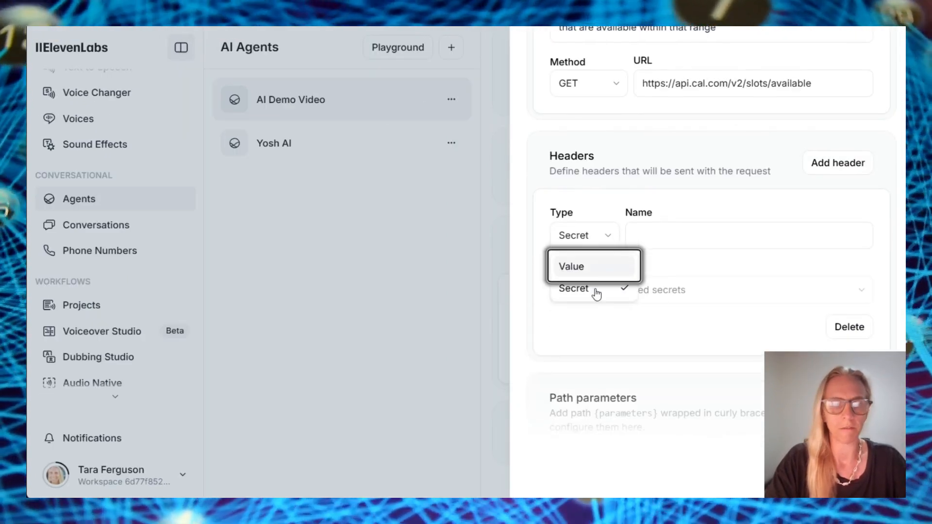
click(598, 267)
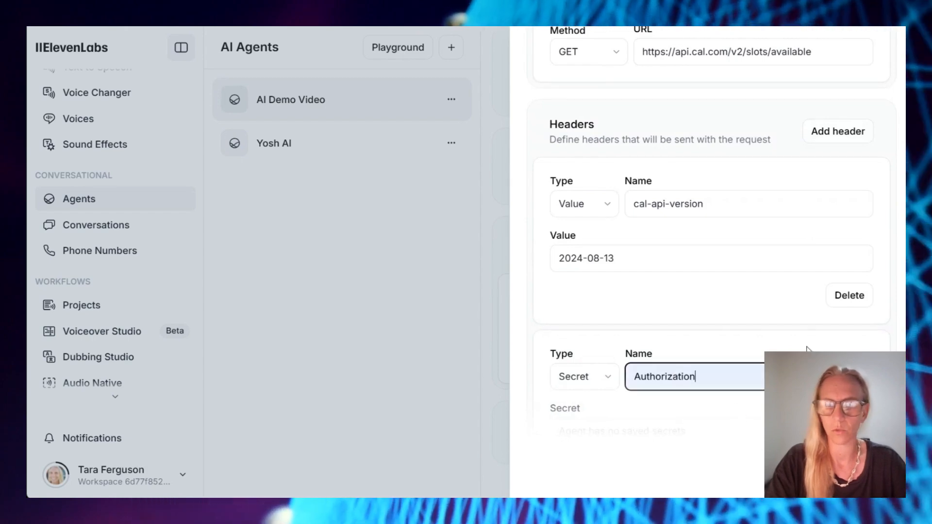
scroll(807, 348, down, 3)
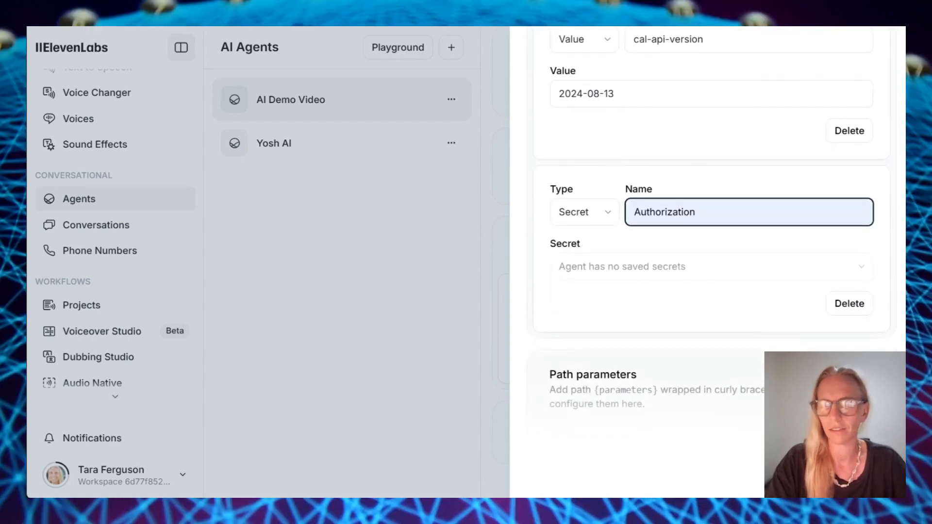
scroll(805, 255, down, 2)
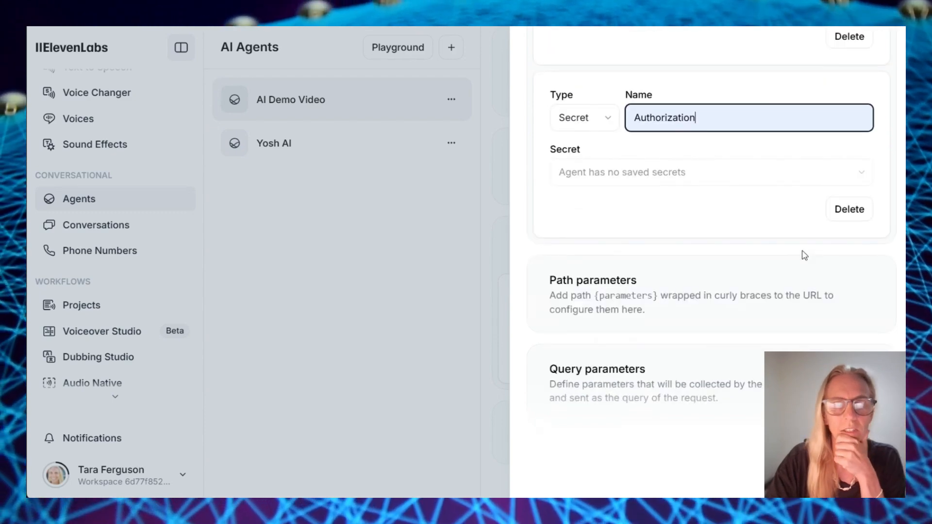
scroll(804, 255, up, 1)
click(604, 193)
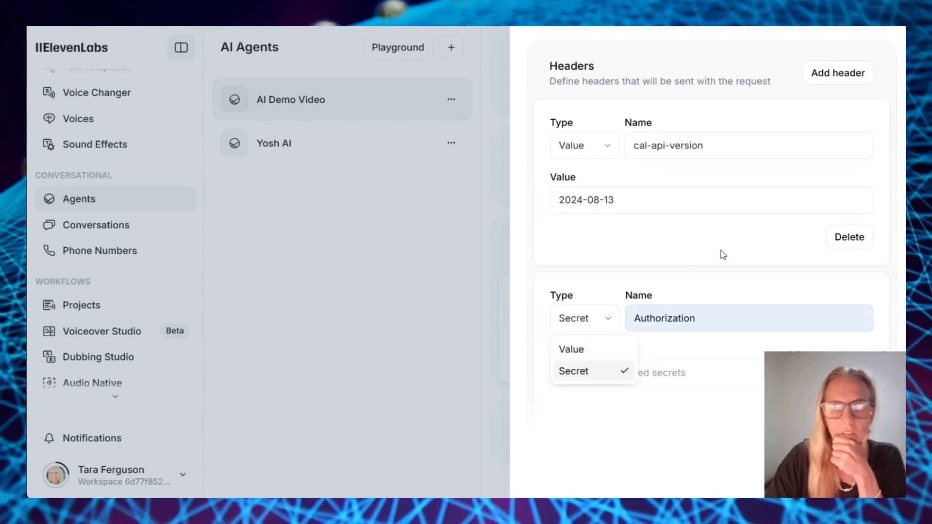
click(723, 255)
drag(903, 347, 903, 287)
key(ctrl+minus)
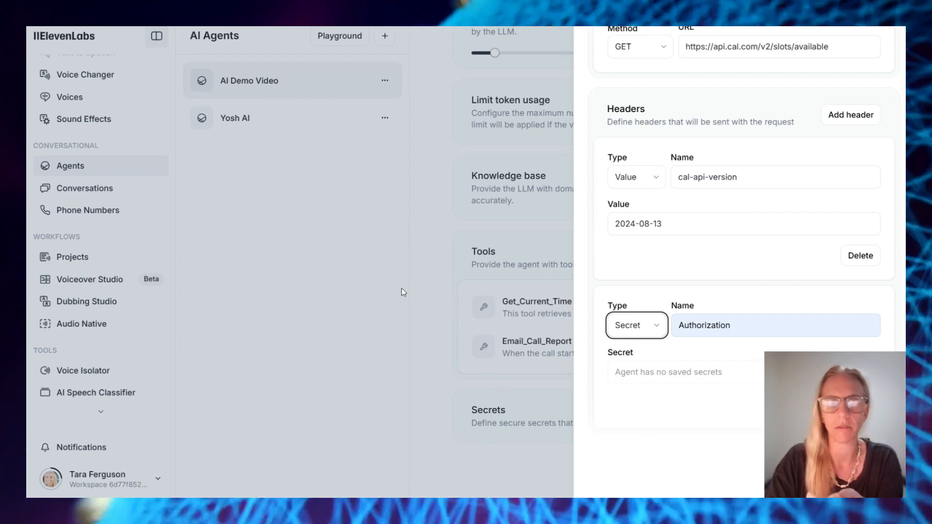
Re-add the Authorization header as a Secret header using the Bearer secret
click(658, 335)
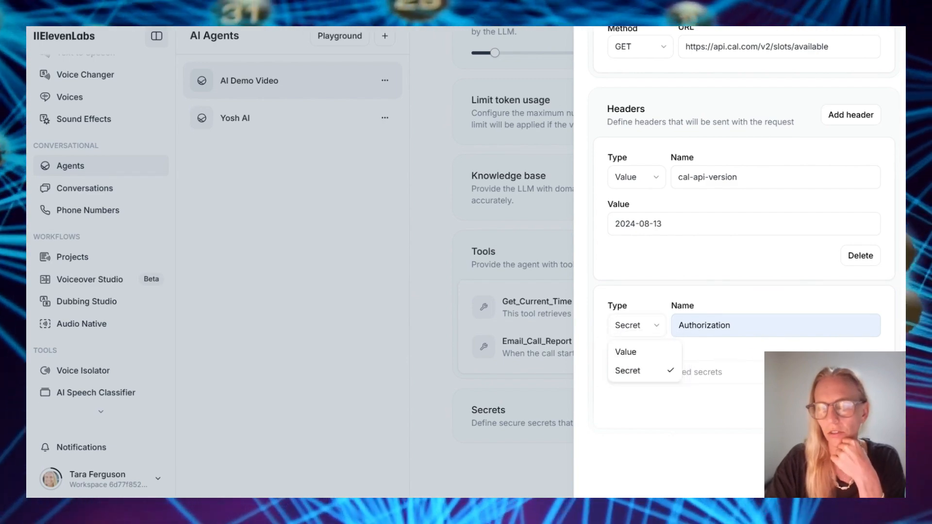
key(Escape)
click(860, 404)
scroll(860, 404, down, 1)
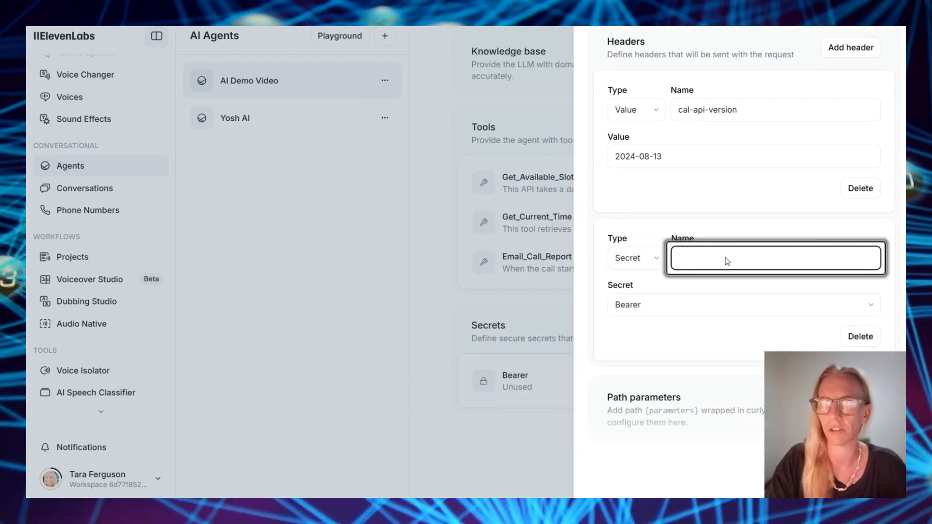
text(Authorization)
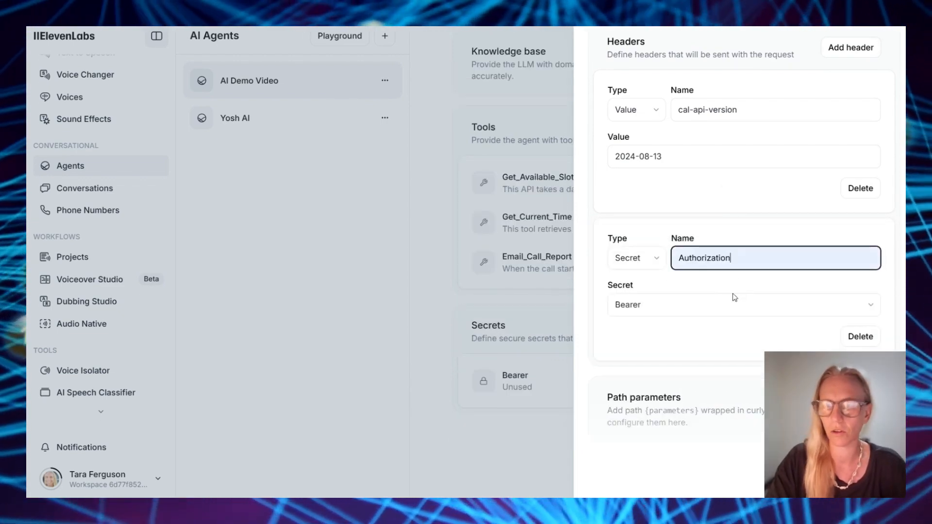
click(684, 309)
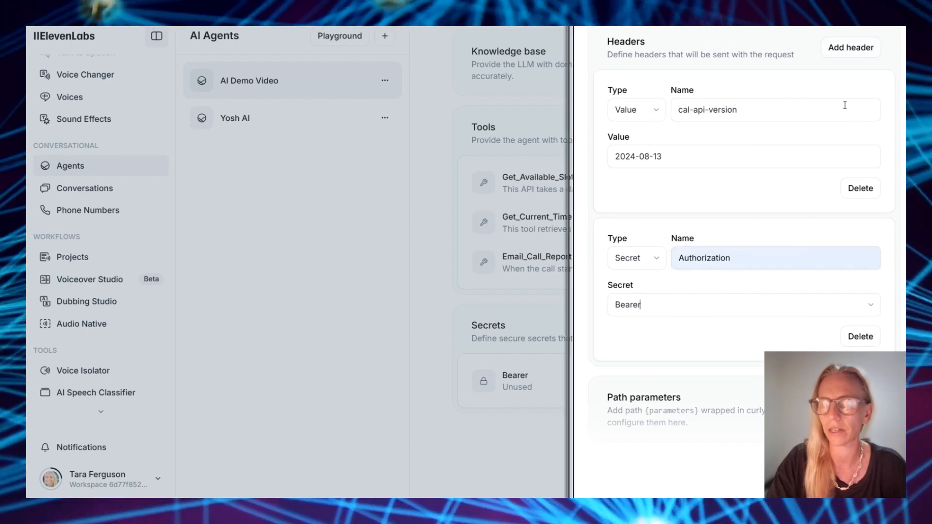
Add a plain Content-Type header with value application/json
click(850, 48)
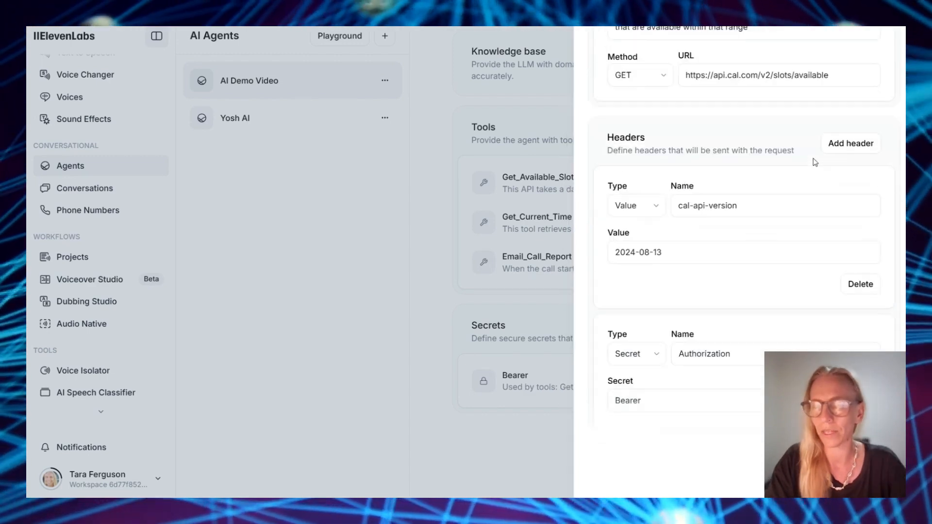
scroll(813, 163, up, 1)
click(845, 153)
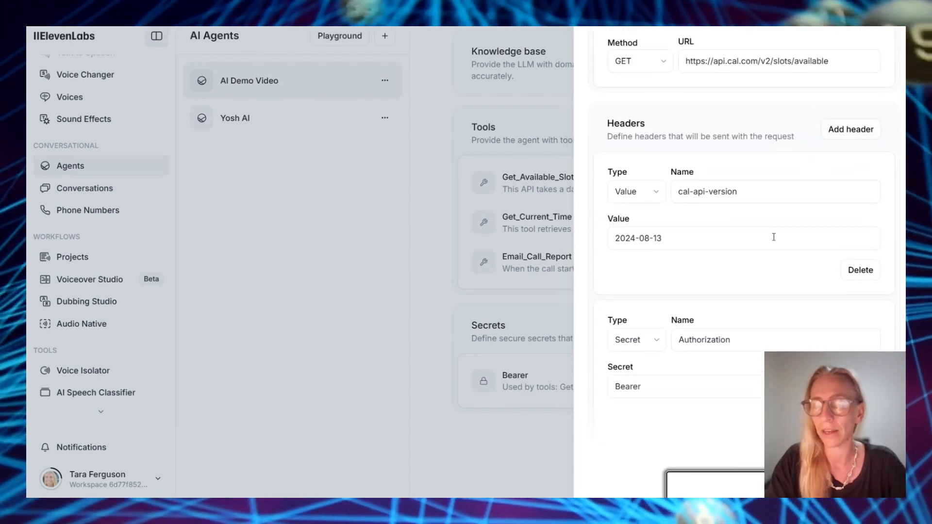
scroll(764, 265, down, 3)
click(646, 318)
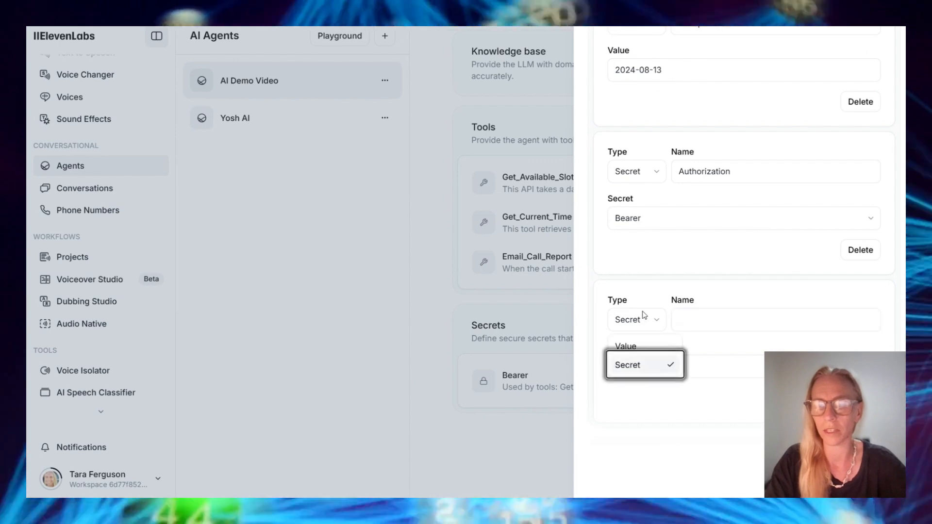
click(627, 346)
click(710, 321)
text(Content-Type)
click(665, 371)
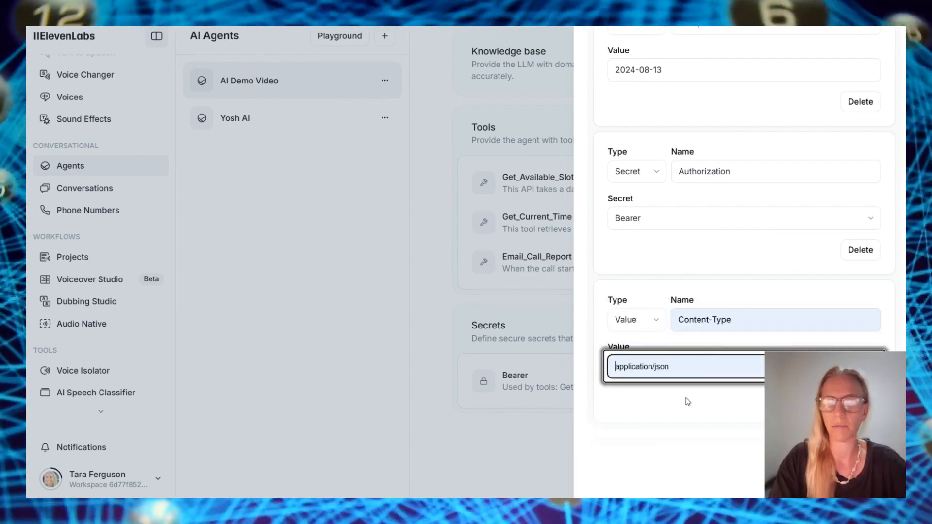
scroll(743, 218, down, 3)
scroll(744, 383, down, 2)
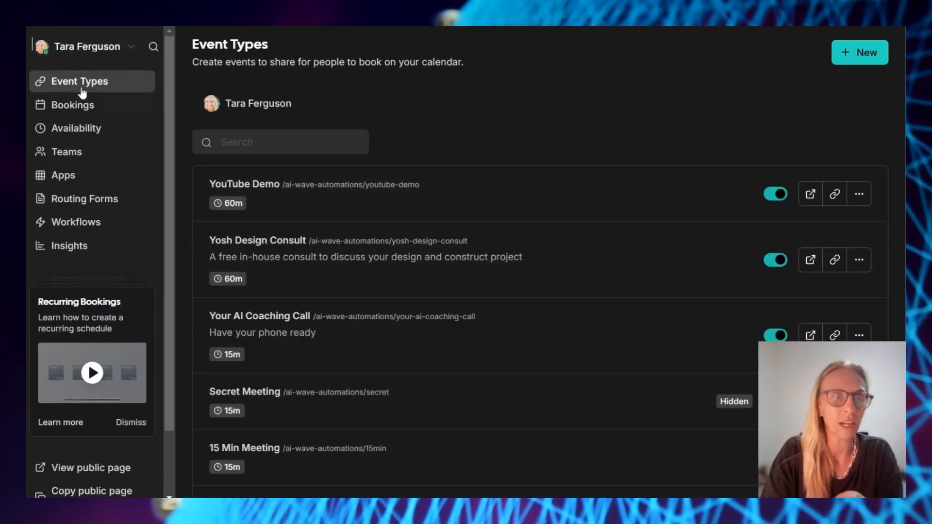
Open the YouTube Demo event type and select its youtube-demo slug and the event ID in the URL
click(77, 76)
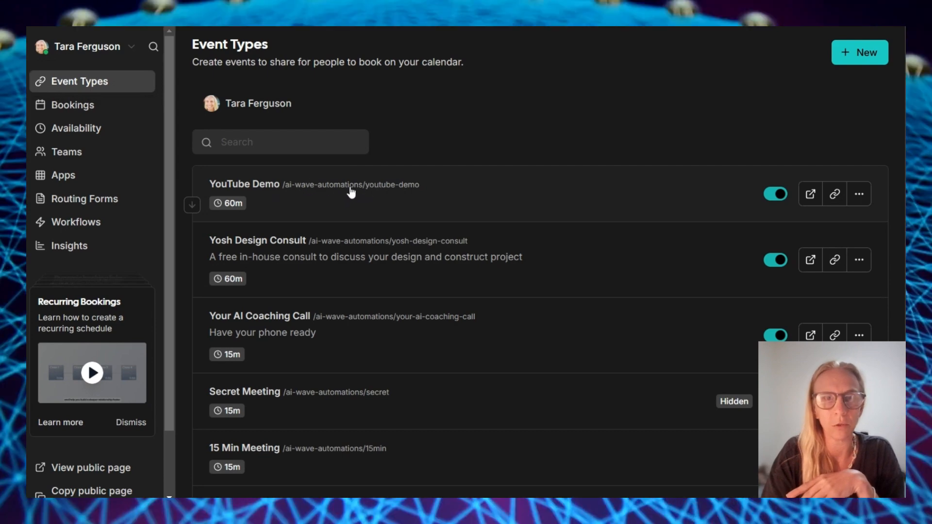
click(374, 200)
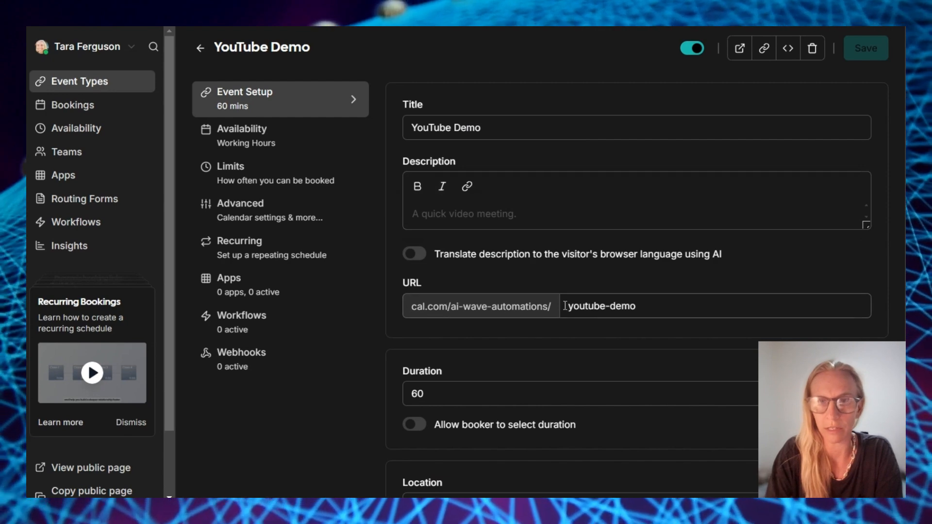
drag(569, 307, 658, 309)
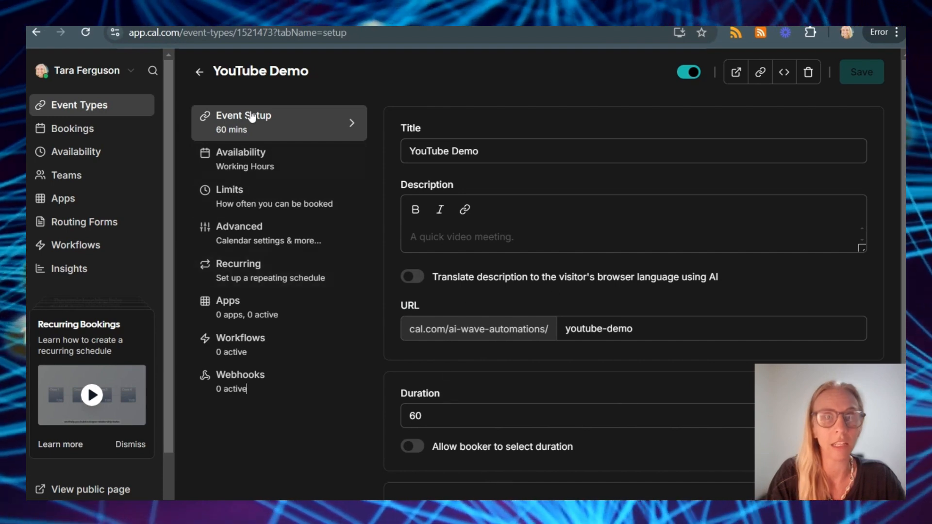
double_click(239, 33)
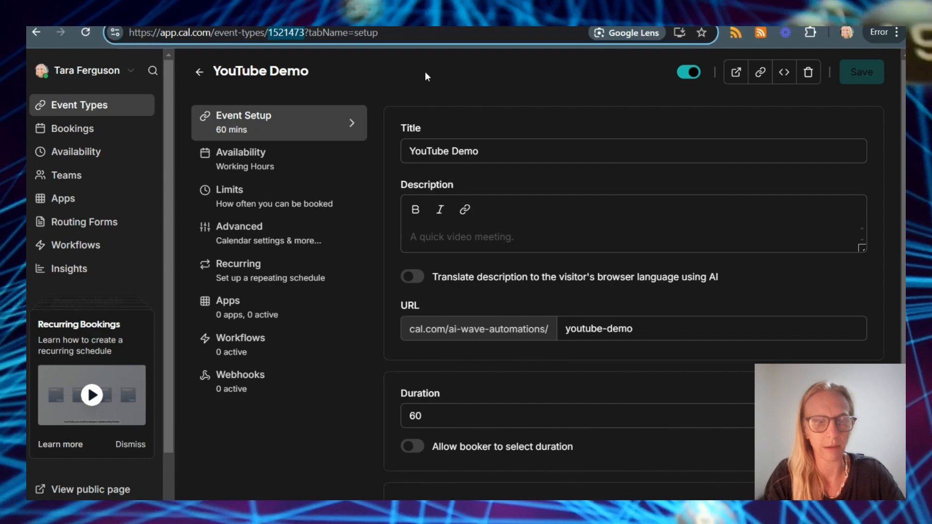
click(849, 226)
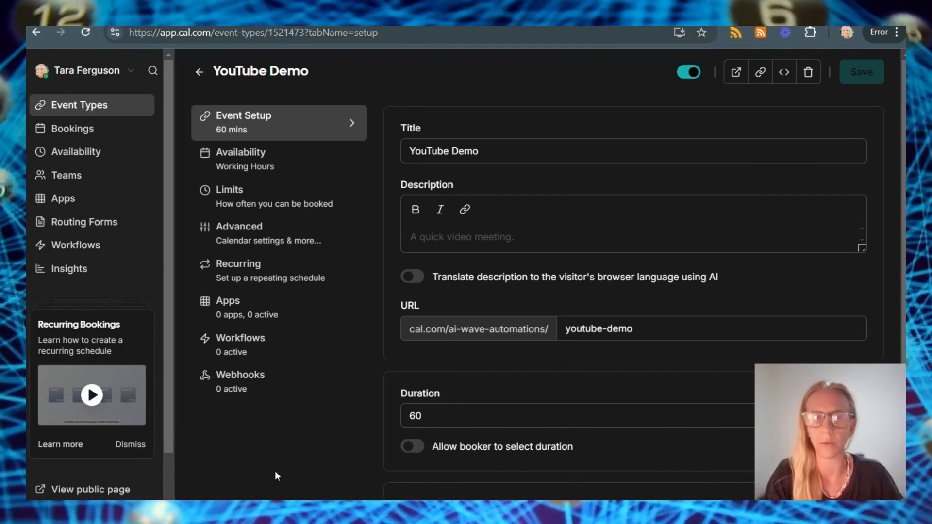
scroll(501, 274, down, 1)
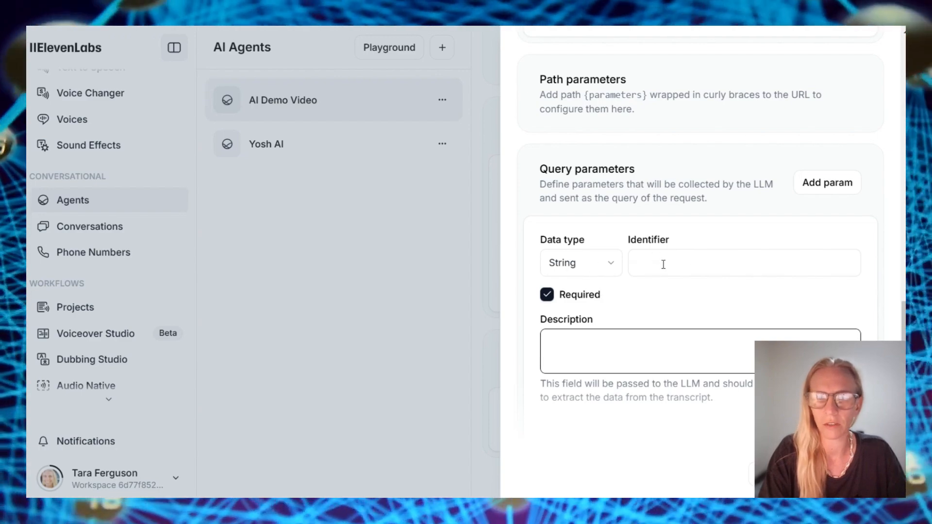
Add a startTime query parameter and paste its description about converting to UTC
click(670, 262)
text(startTime)
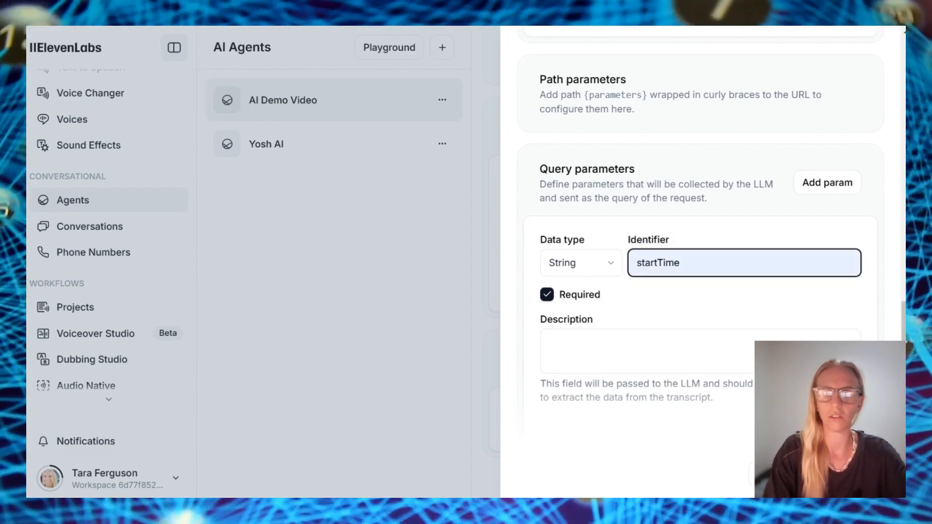
key(alt+Tab)
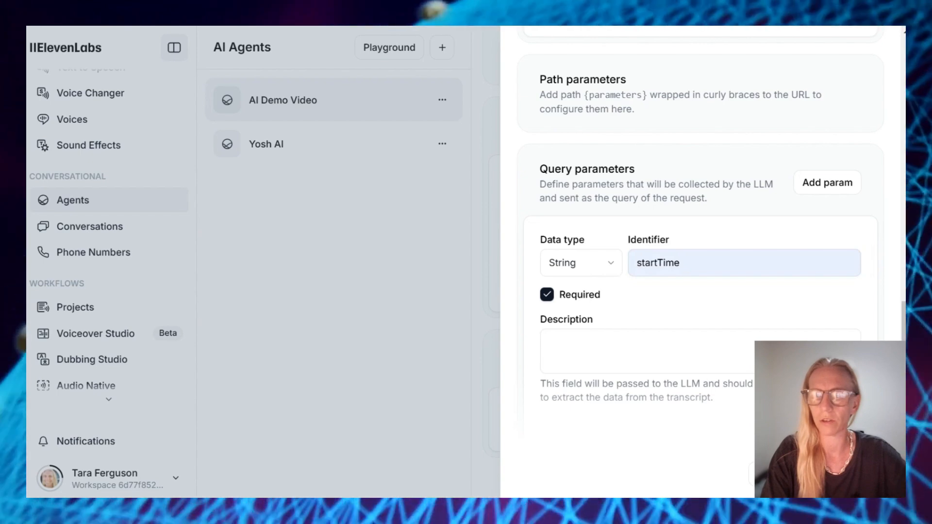
click(702, 344)
key(ctrl+v)
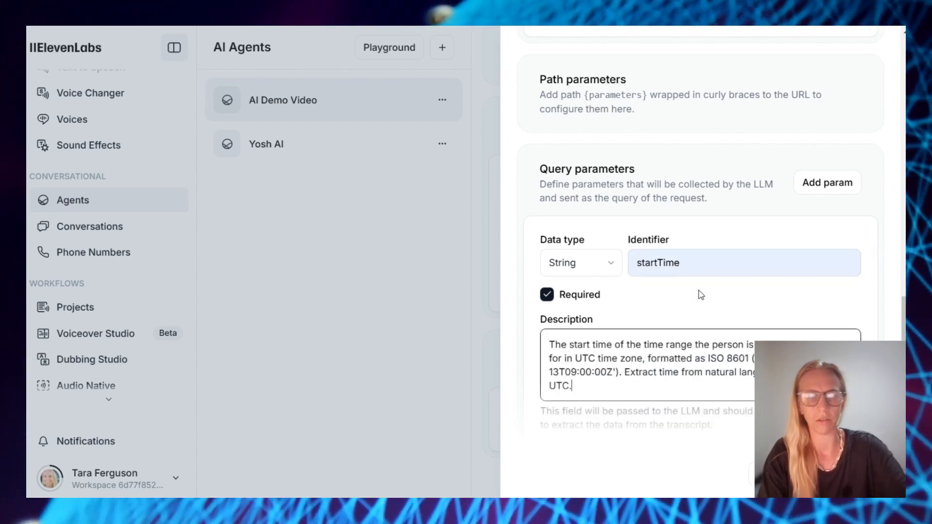
scroll(690, 374, down, 3)
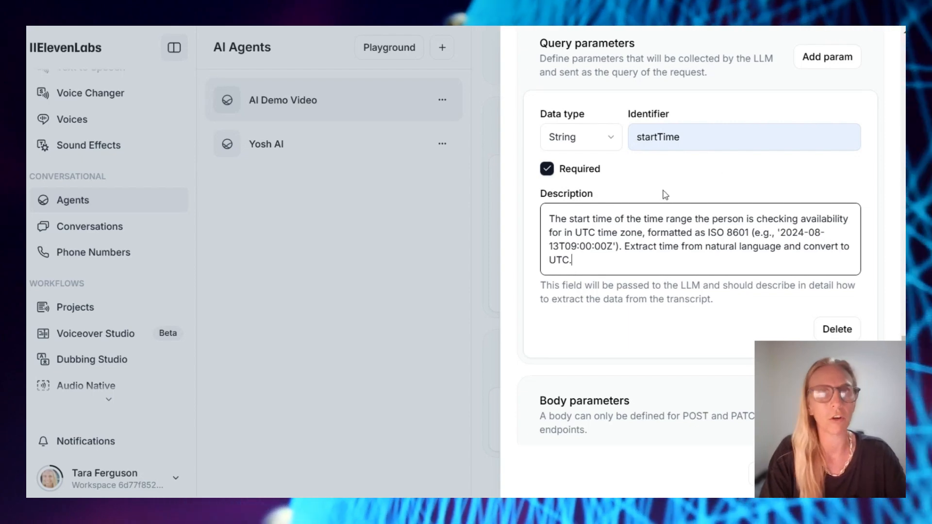
drag(625, 246, 672, 269)
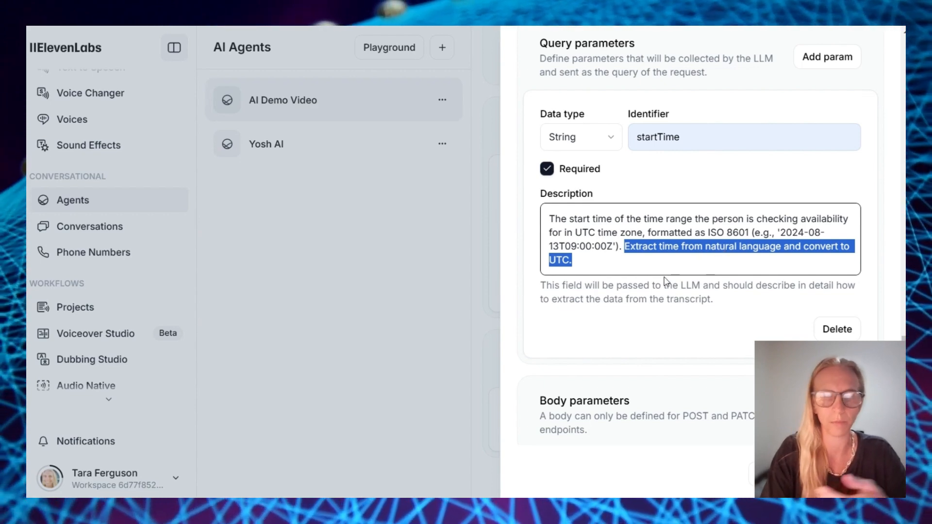
scroll(669, 280, down, 1)
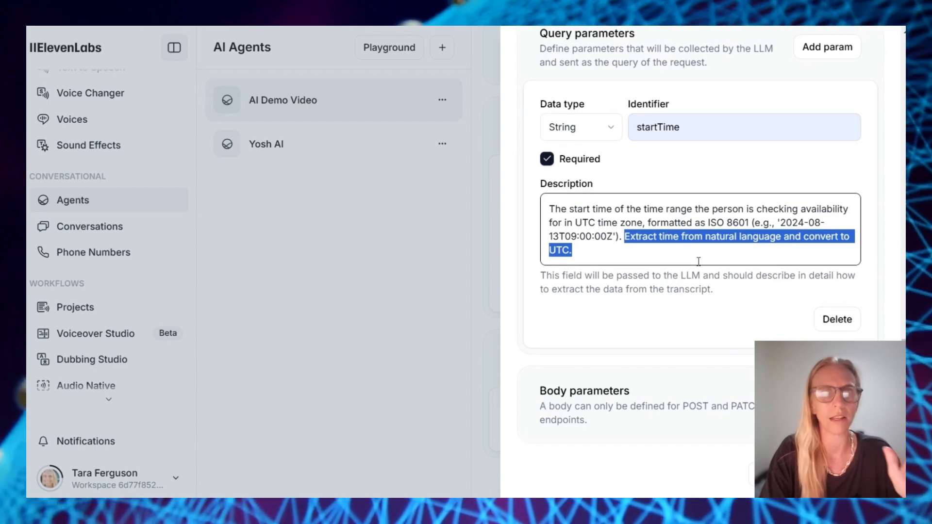
Add an eventTypeSlug parameter with a description, removing the YOUR_EVENT_NAME placeholder
click(820, 51)
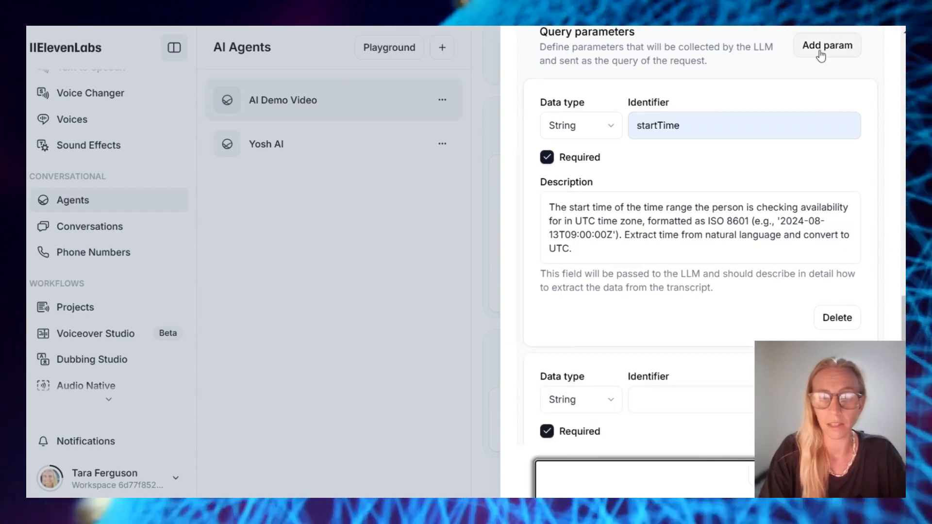
scroll(821, 314, down, 5)
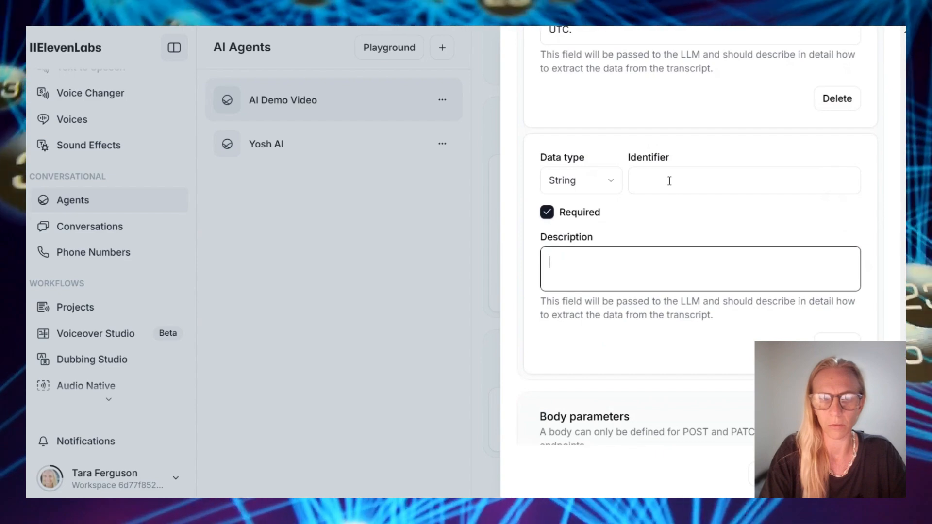
click(670, 181)
text(eventTypeSlug)
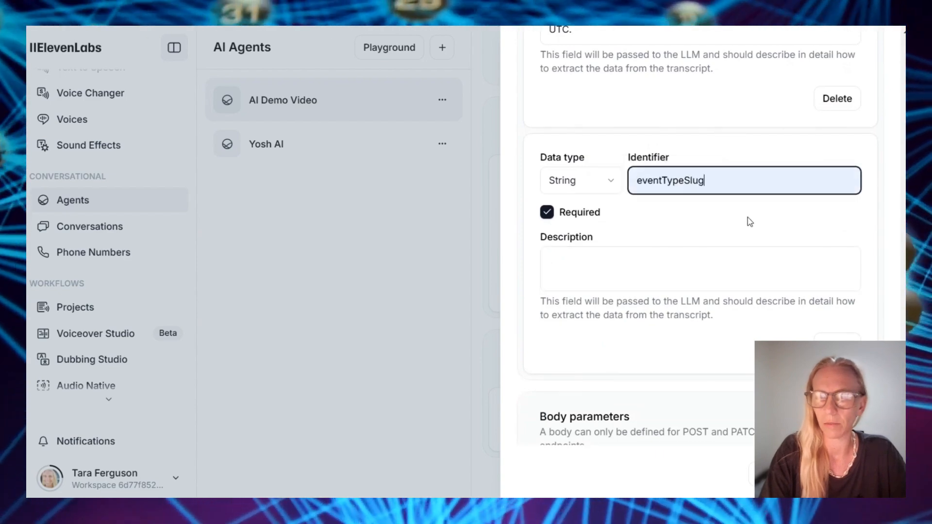
key(alt+Tab)
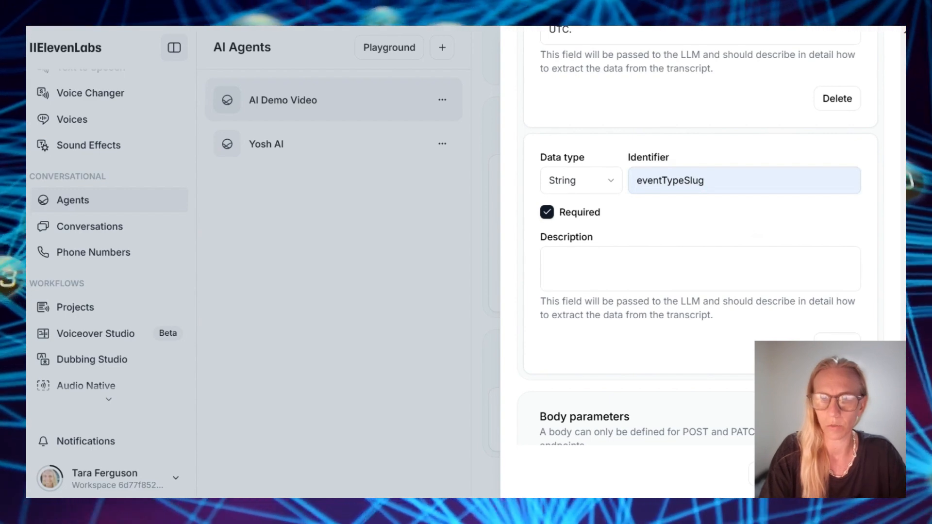
click(609, 267)
text(The event type slug is ‘YOUR_EVENT_NAME’ youtube-demo)
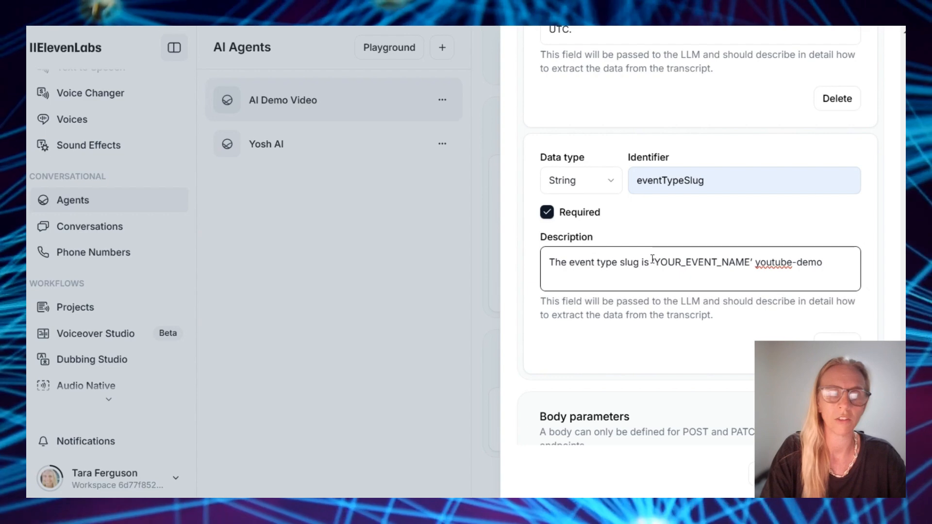
key(BackSpace)
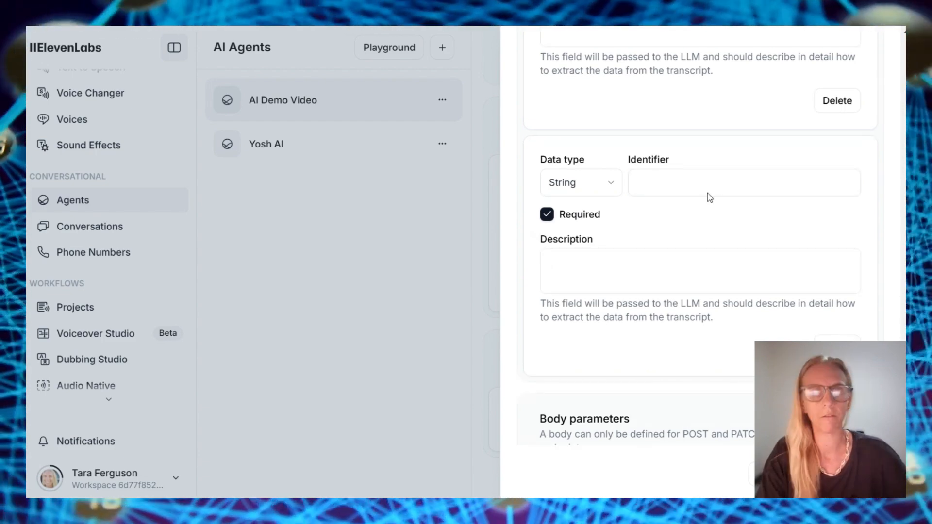
Paste the description for the endTime query parameter
click(707, 186)
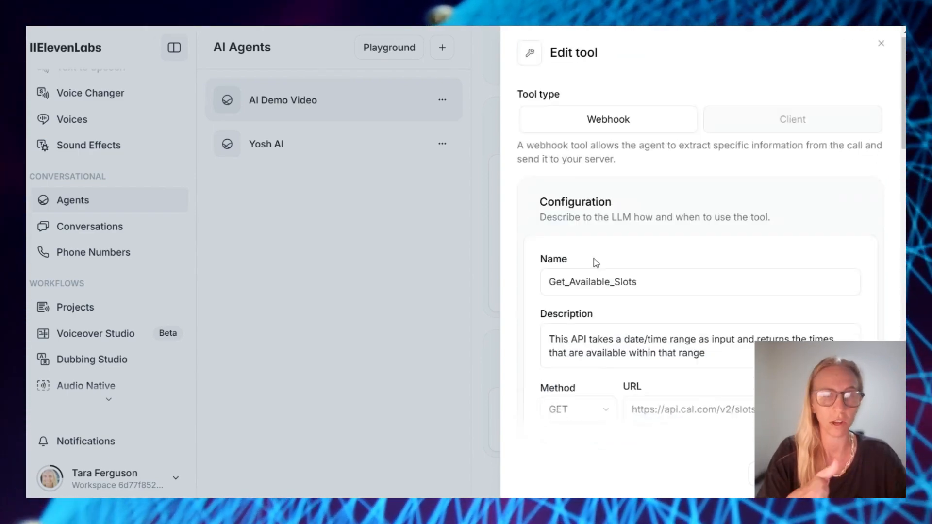
scroll(596, 263, down, 15)
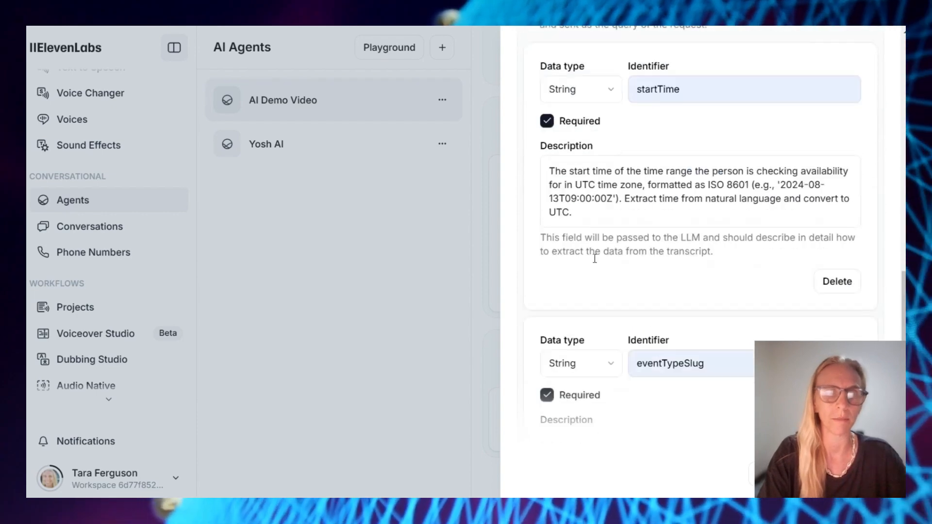
scroll(595, 258, down, 8)
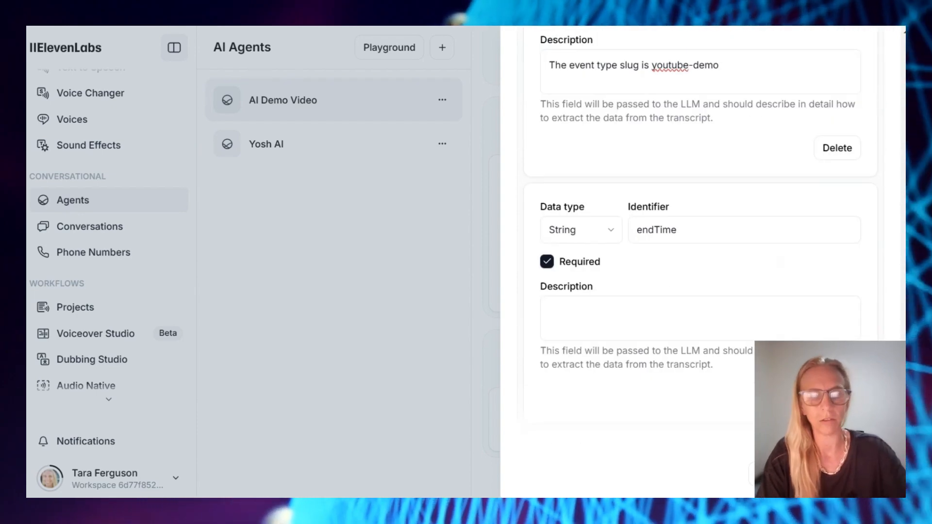
click(680, 326)
text(The end time of the time range the person is checking availability for in UTC time zone, formatted as ISO 8601 (e.g., '2024-08-13T10:00:00Z'). Extract time from natural language and convert to UTC.)
click(691, 417)
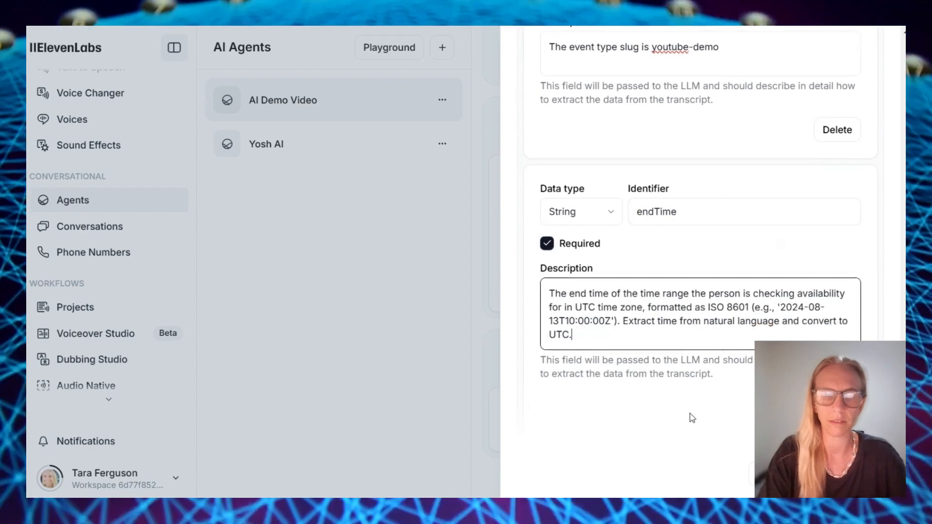
scroll(692, 417, up, 6)
scroll(691, 418, up, 3)
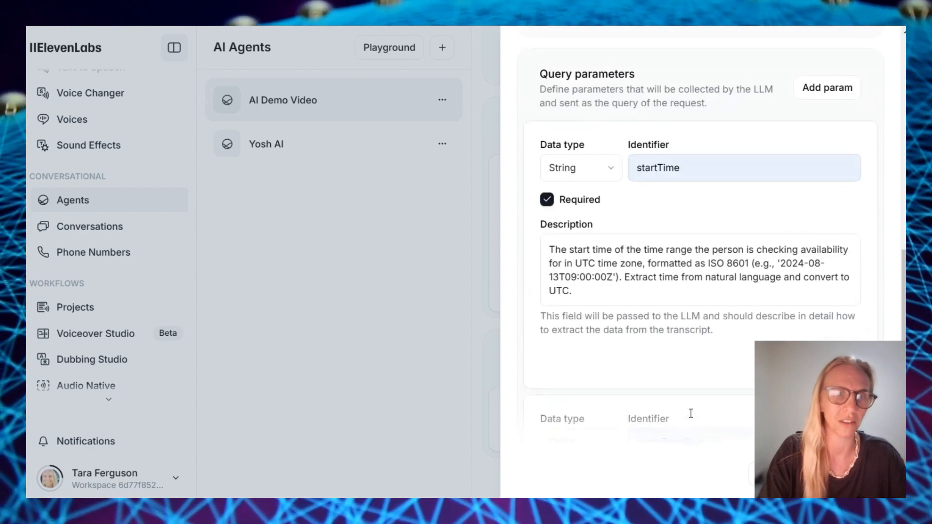
scroll(630, 251, down, 5)
scroll(629, 252, down, 5)
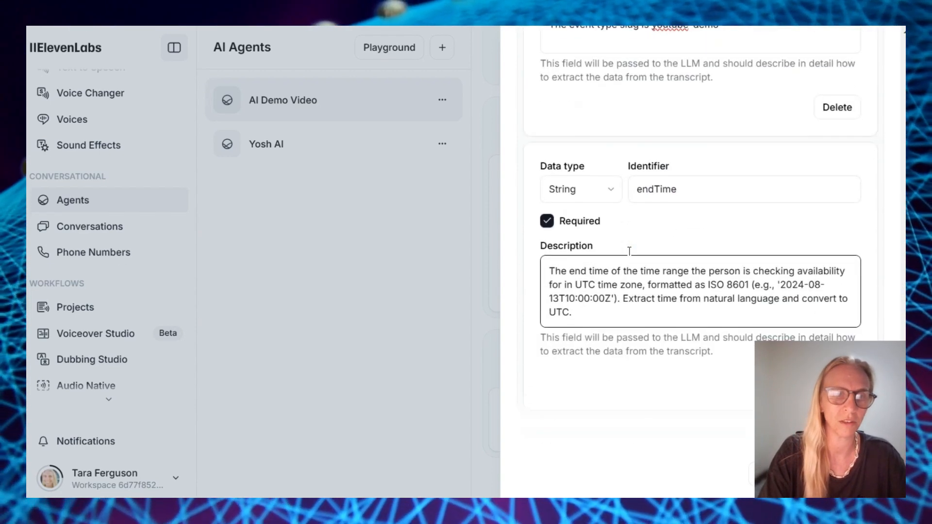
scroll(736, 327, down, 2)
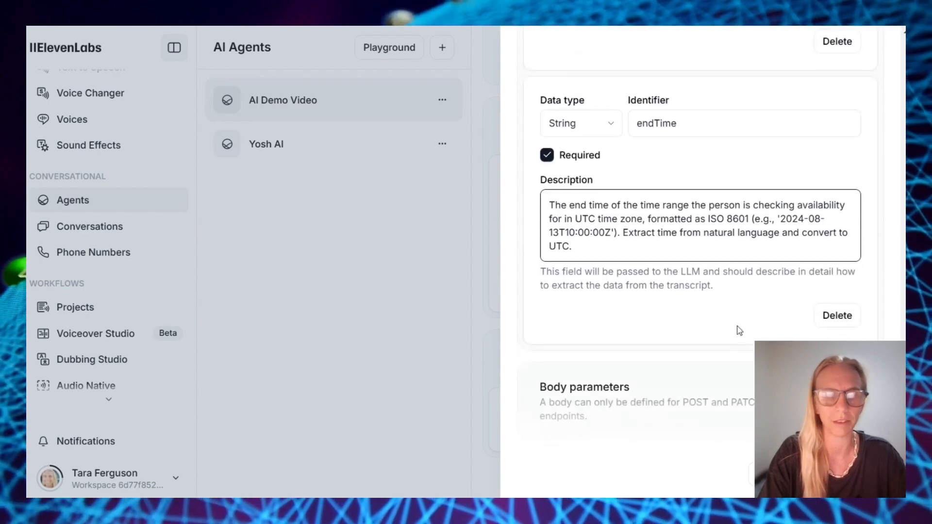
scroll(777, 218, up, 6)
Add an eventTypeId parameter citing event id 1521473, deleting the YOUR_EVENT_ID placeholder
click(828, 189)
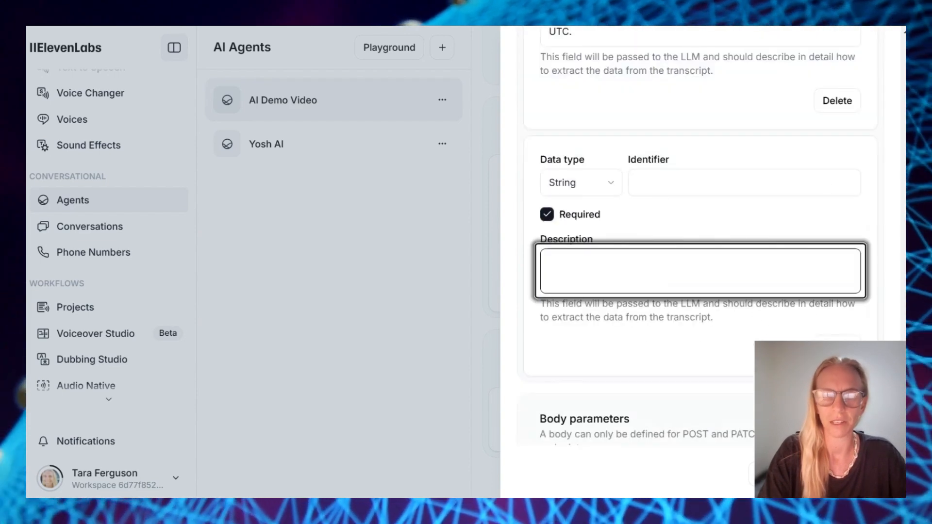
click(736, 192)
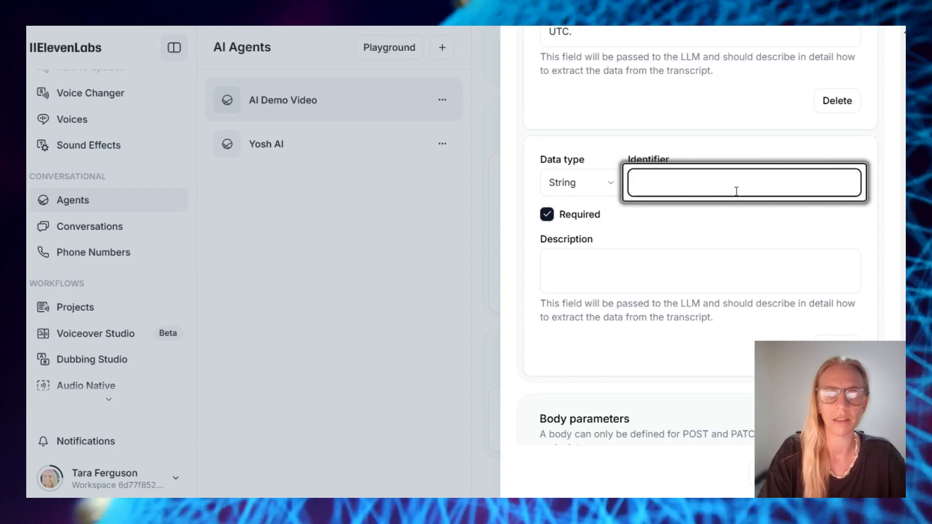
text(eventTypeId)
key(alt+Tab)
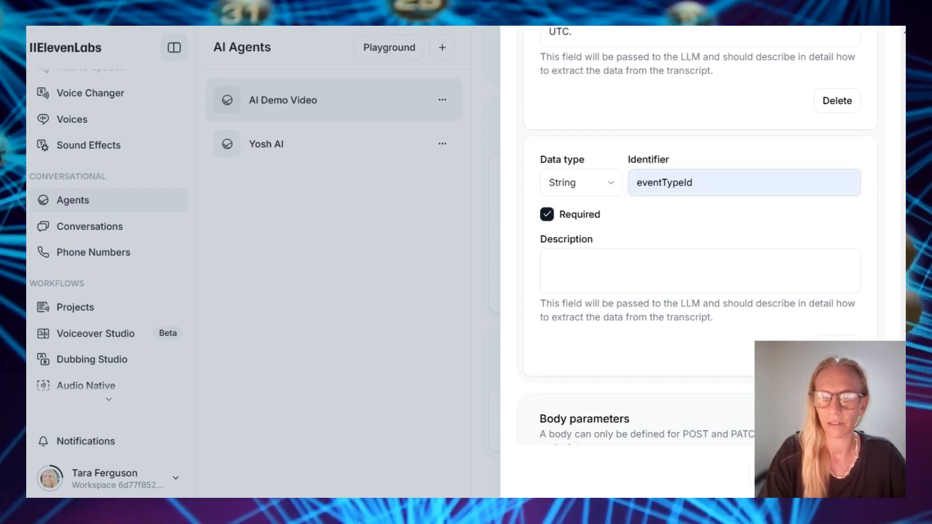
click(587, 268)
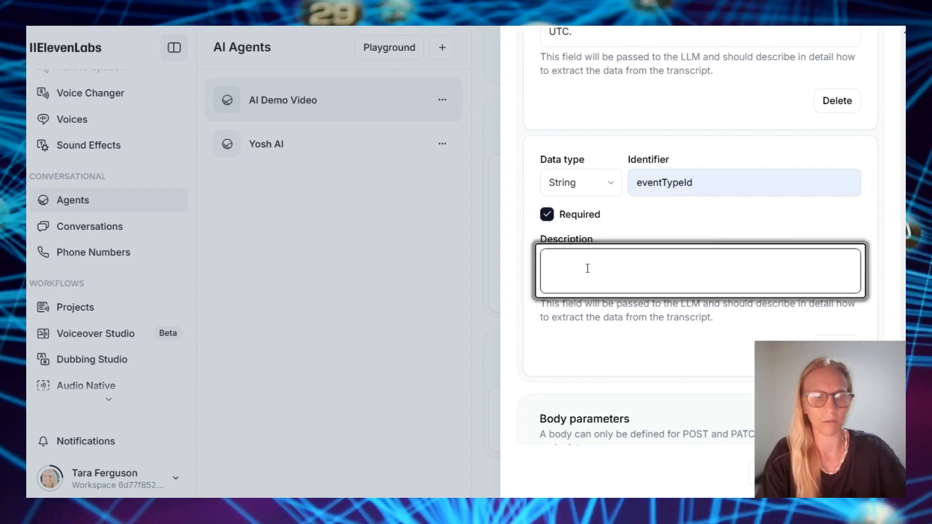
text(The desired meeting length as an event id. This event id is ‘YOUR_EVENT_ID’. 1521473)
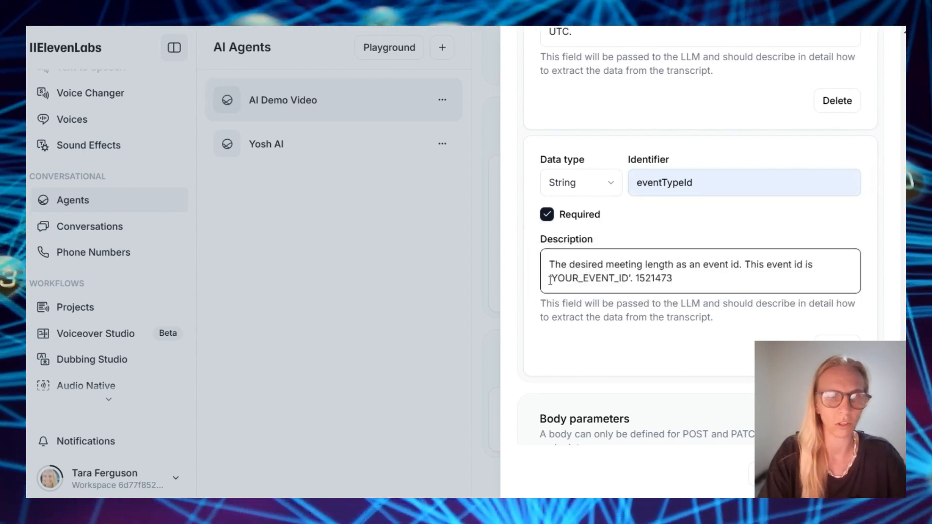
drag(549, 278, 636, 278)
key(BackSpace)
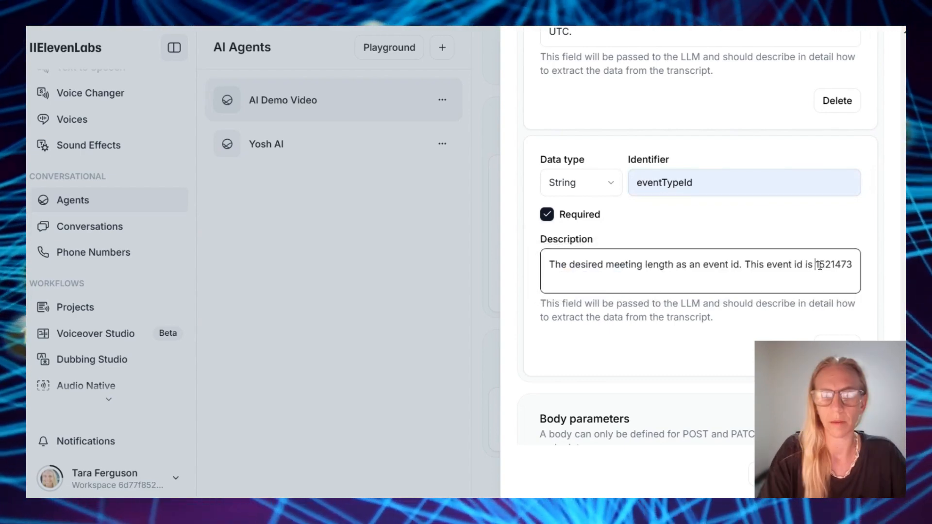
scroll(815, 264, down, 1)
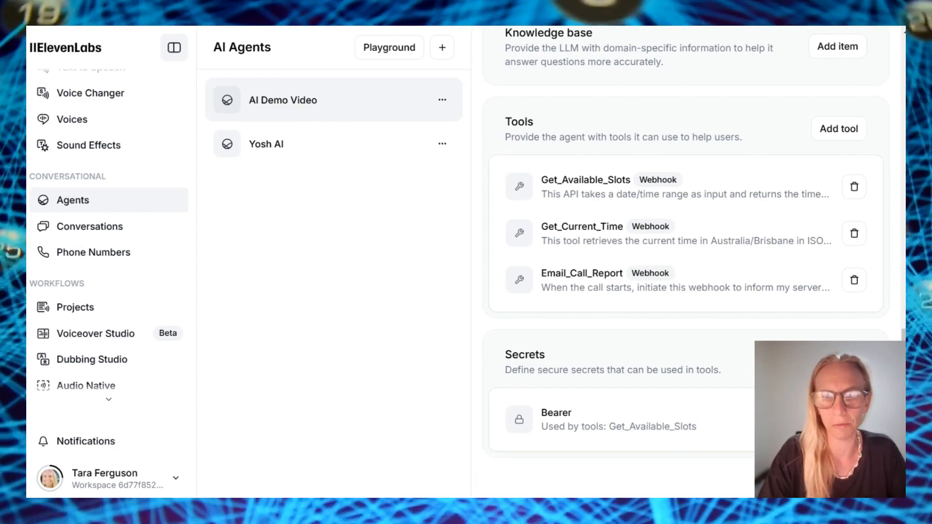
scroll(787, 194, up, 1)
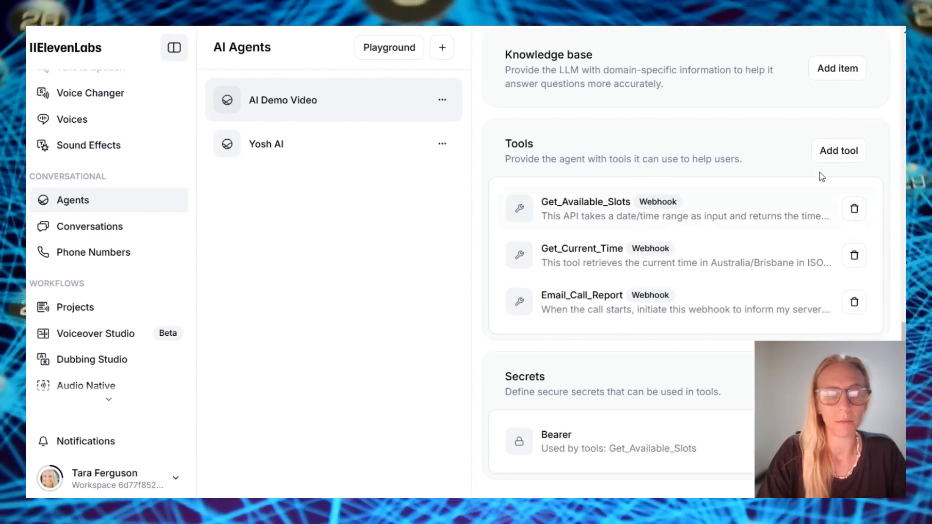
click(850, 152)
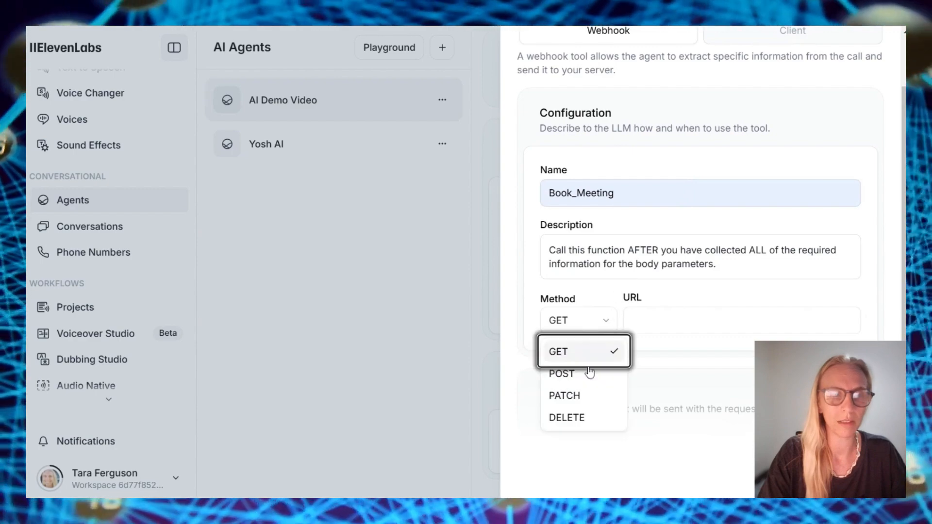
click(589, 375)
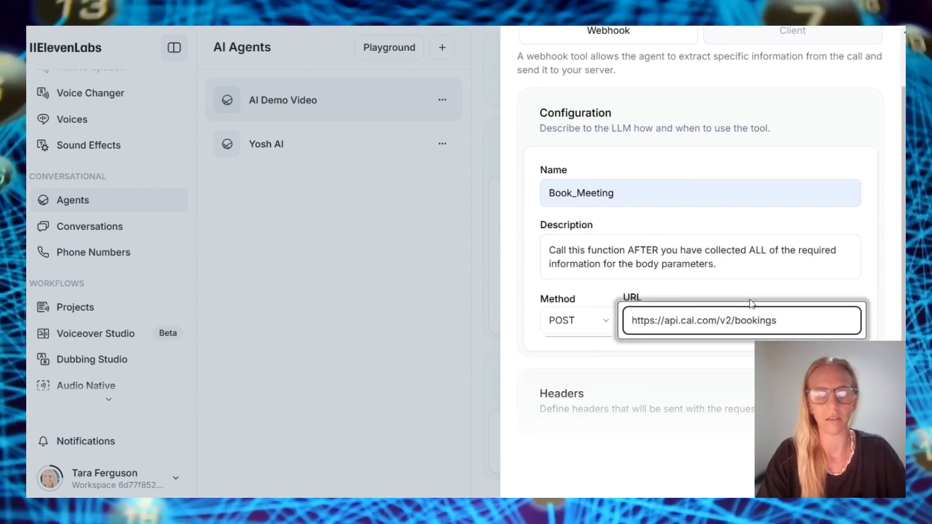
scroll(752, 304, down, 5)
scroll(751, 305, up, 1)
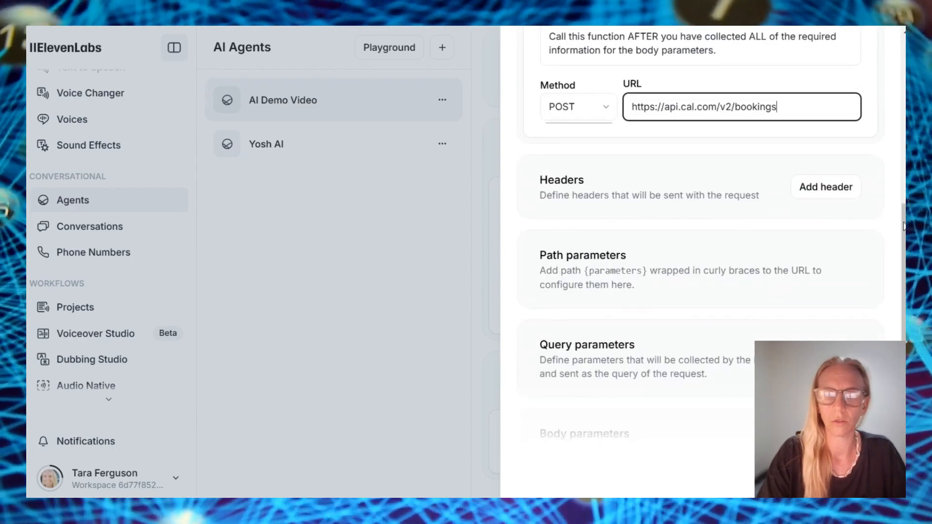
scroll(665, 246, down, 1)
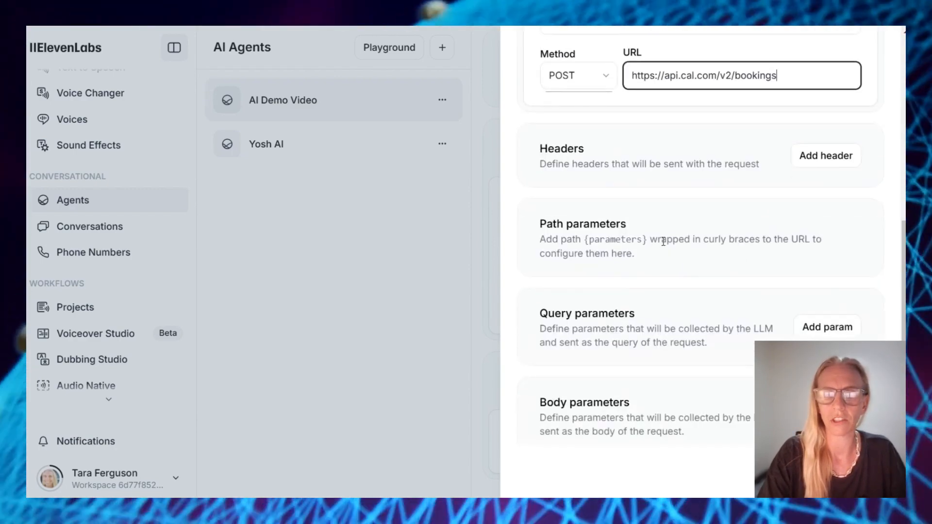
scroll(738, 210, up, 4)
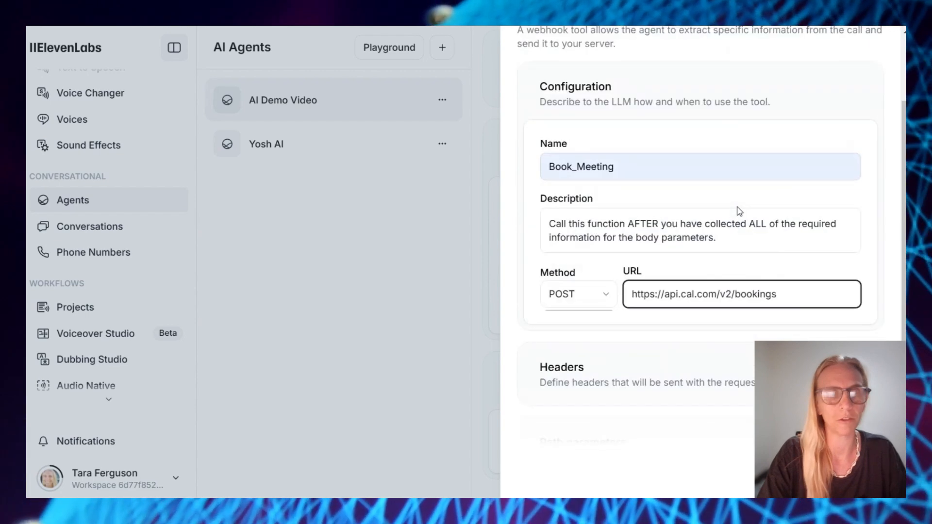
scroll(831, 216, down, 3)
Add a plain-value cal-api-version header and an Authorization header with the bearer token
click(824, 210)
click(572, 276)
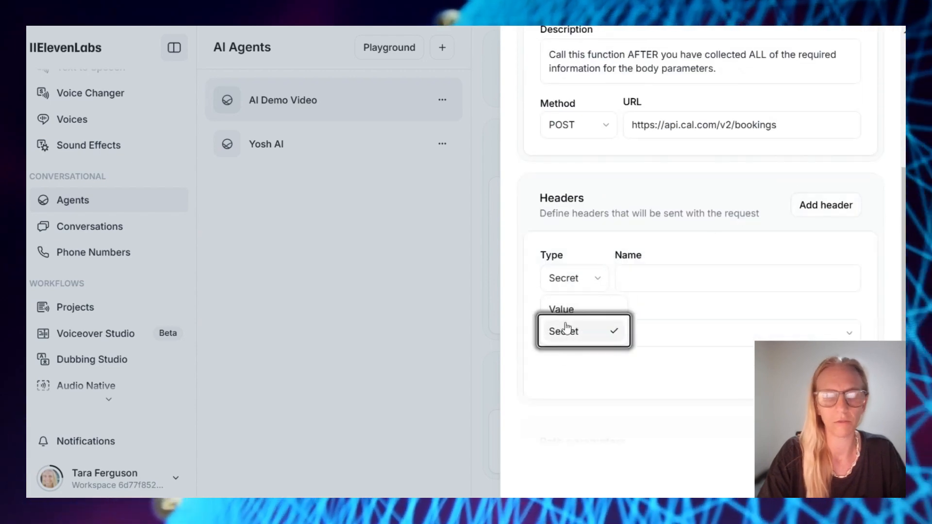
click(562, 306)
click(720, 282)
click(720, 313)
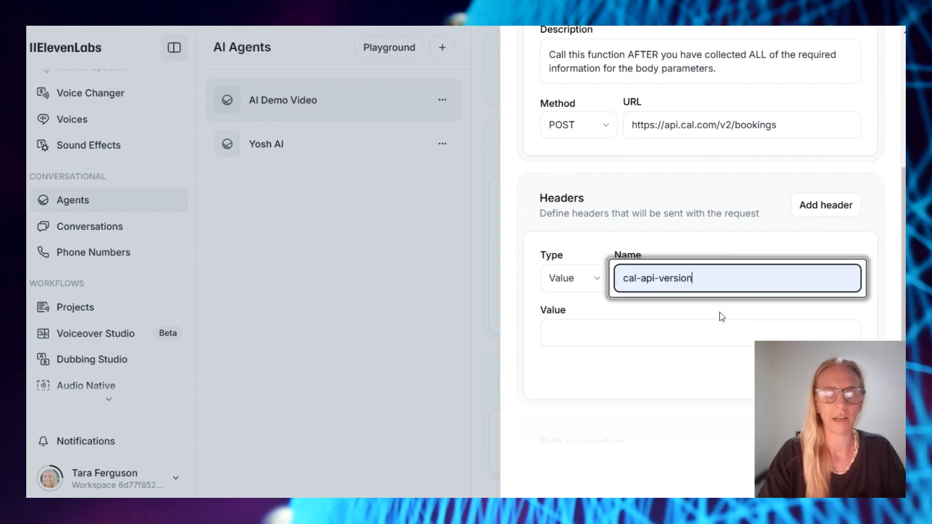
click(651, 333)
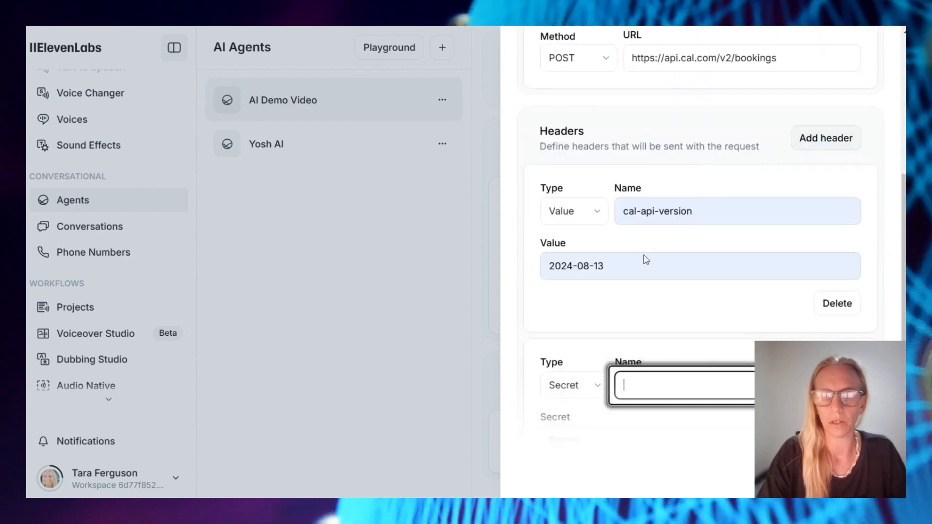
scroll(646, 260, down, 3)
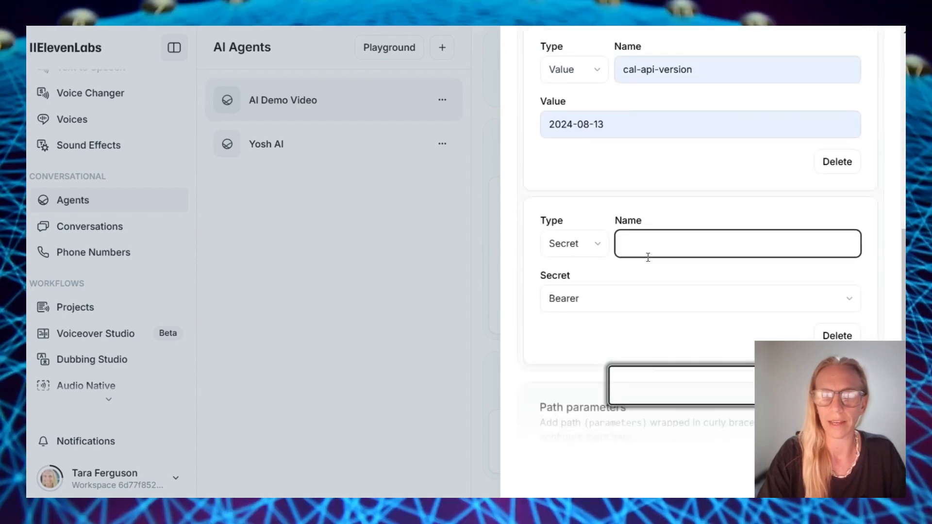
text(Authorization)
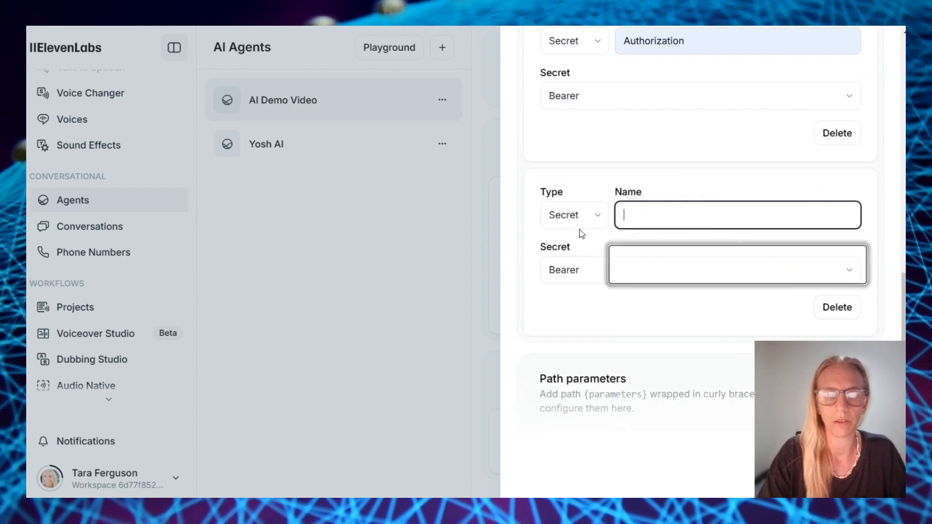
Add a Content-Type header set to application/json and enable body parameters
click(577, 219)
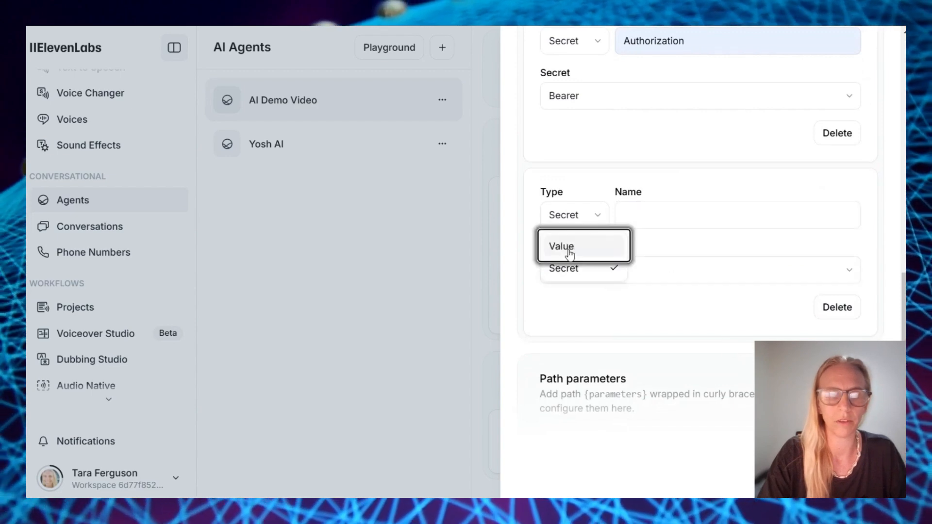
click(568, 252)
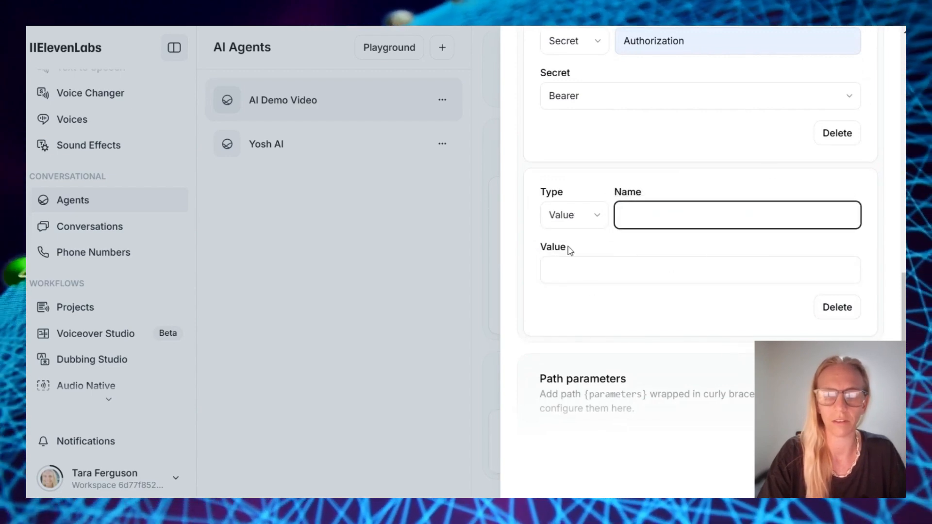
click(719, 263)
click(710, 267)
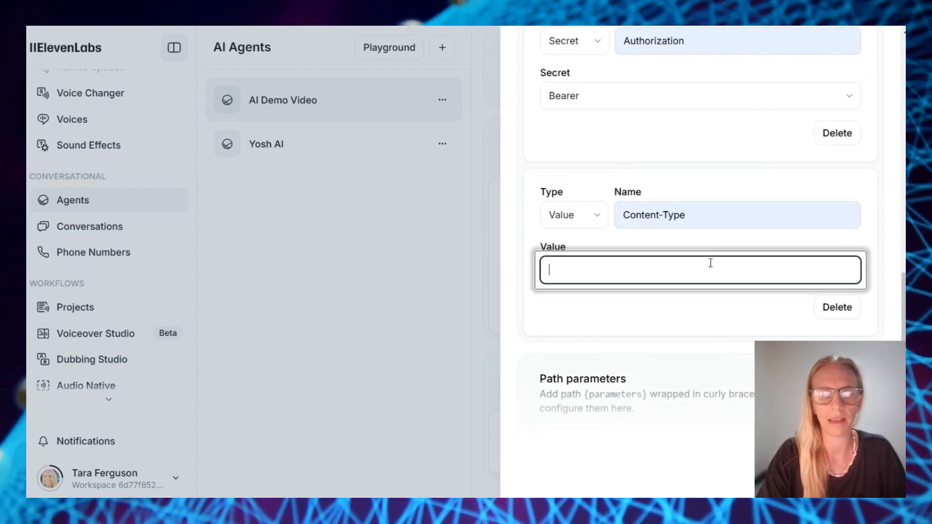
scroll(667, 306, down, 3)
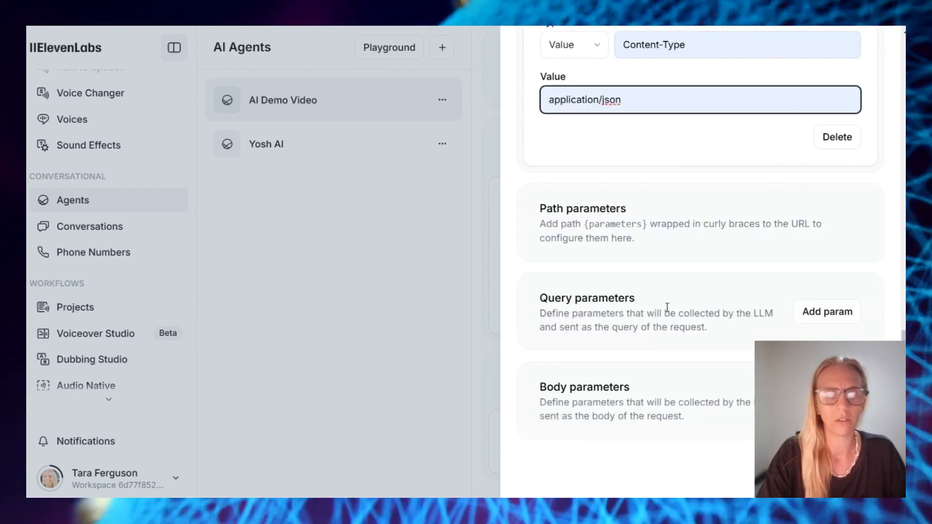
click(827, 401)
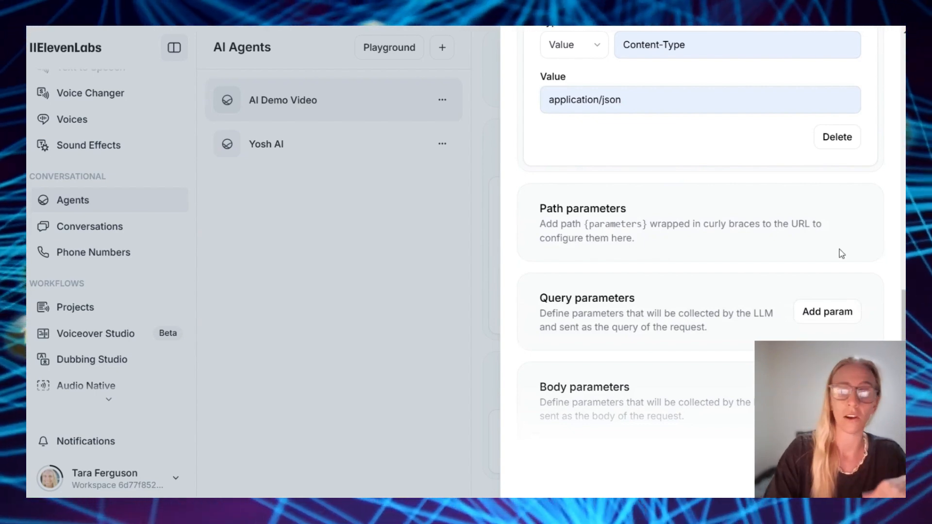
scroll(758, 249, up, 1)
scroll(758, 249, down, 1)
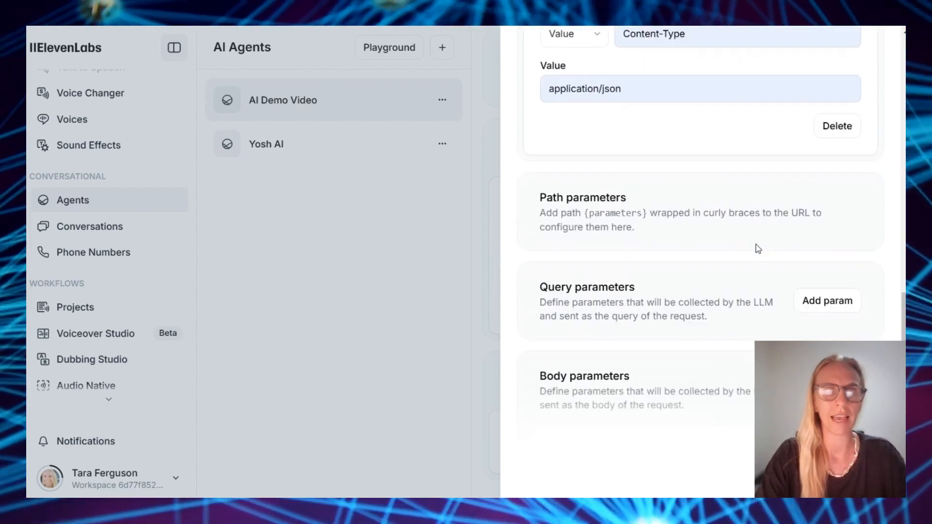
scroll(758, 249, up, 1)
scroll(758, 248, down, 1)
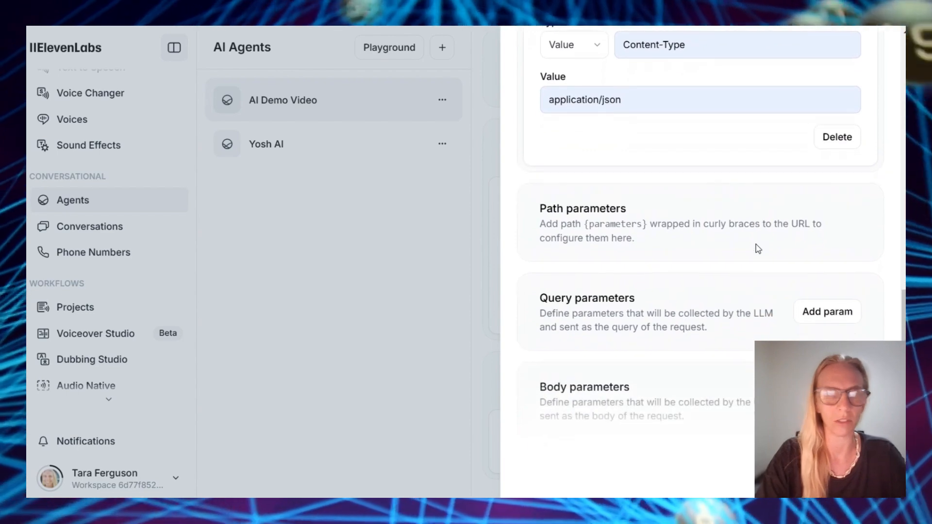
scroll(758, 249, down, 1)
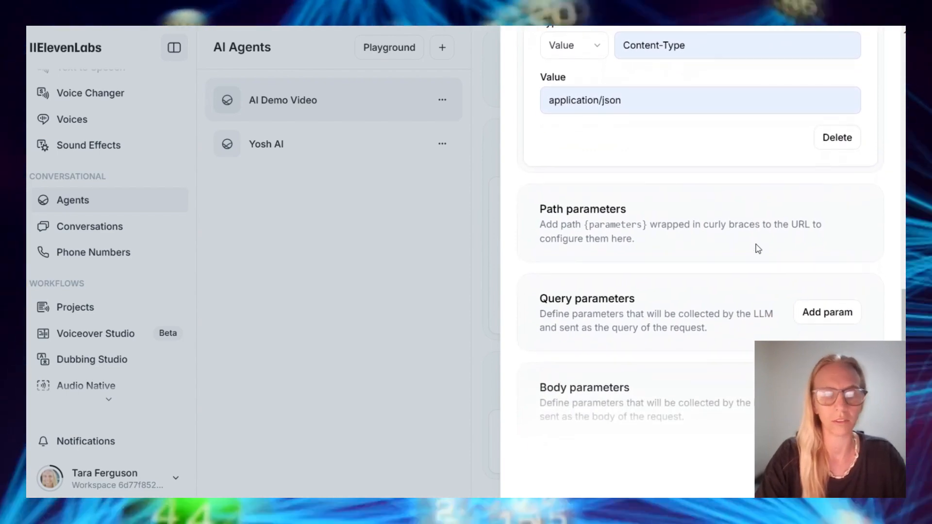
scroll(842, 330, down, 5)
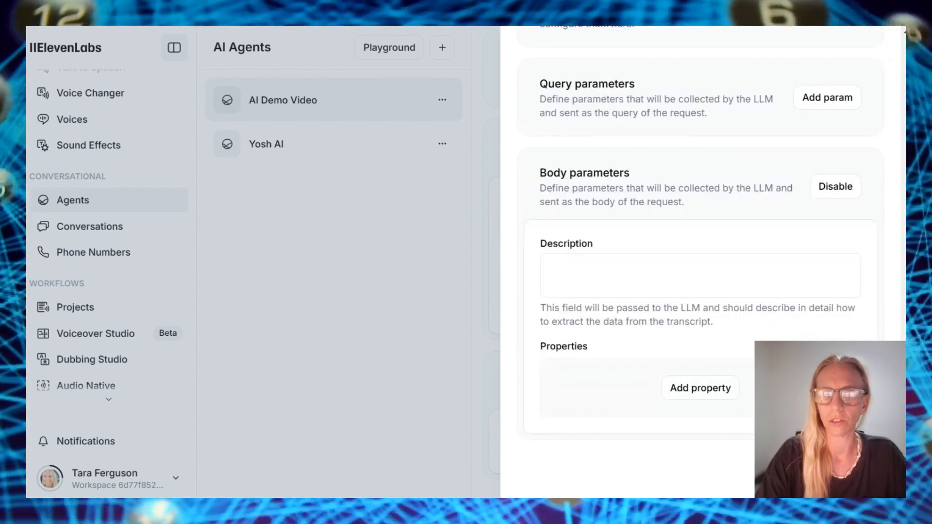
Describe the body as 'Meeting booking details' and add a 'start' property with its start-time description
click(683, 278)
text(Meeting booking d)
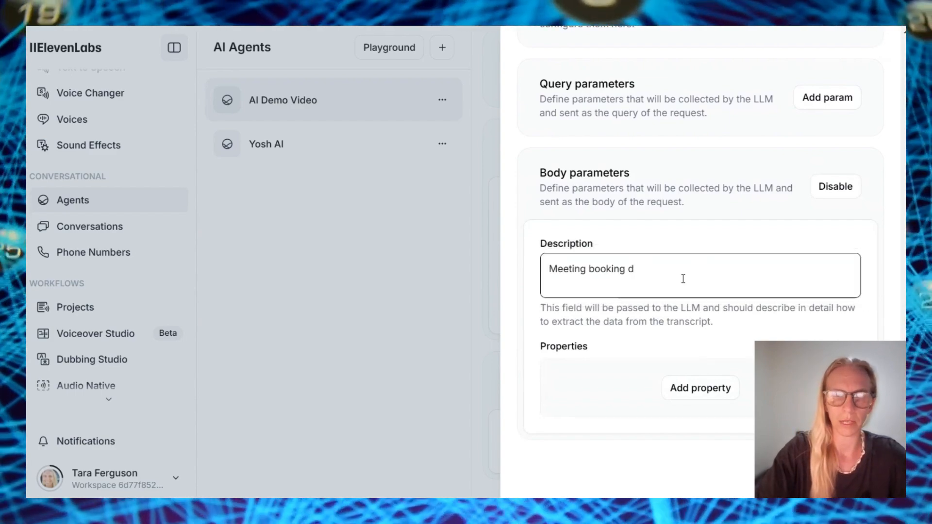
text(etails)
click(699, 390)
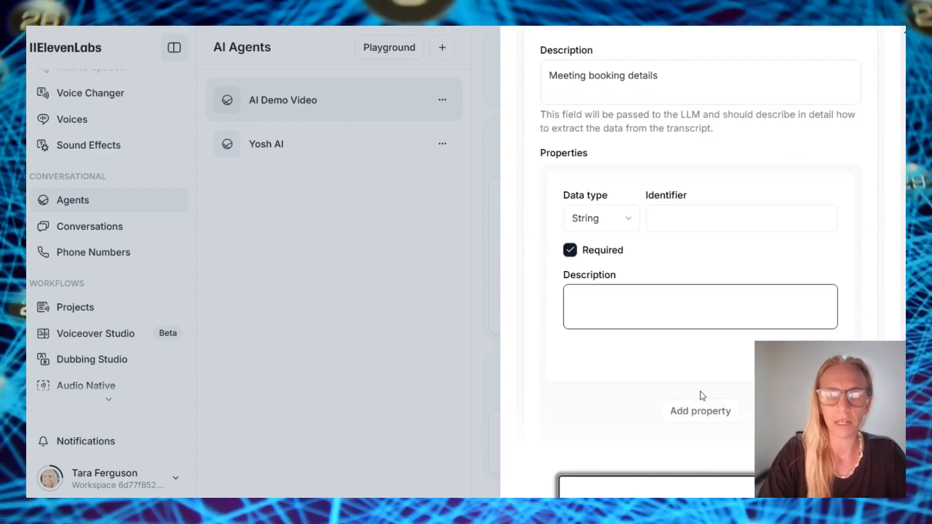
click(709, 192)
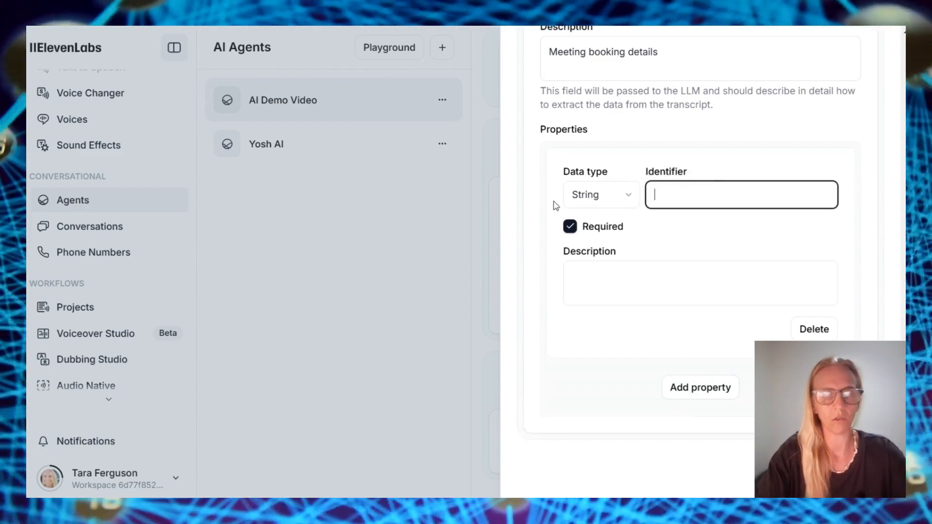
text(start)
click(685, 278)
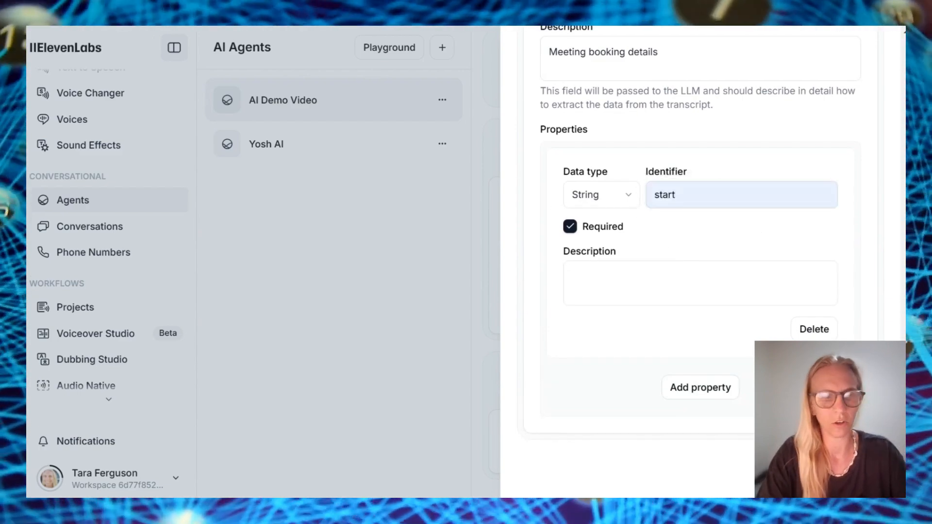
click(716, 285)
text(The start time of the slot the person is booking for in UTC timezone, formatted as ISO 8601 (e.g., '2024-08-13T09:00:00Z'). Extract time from natural language and convert to UTC.)
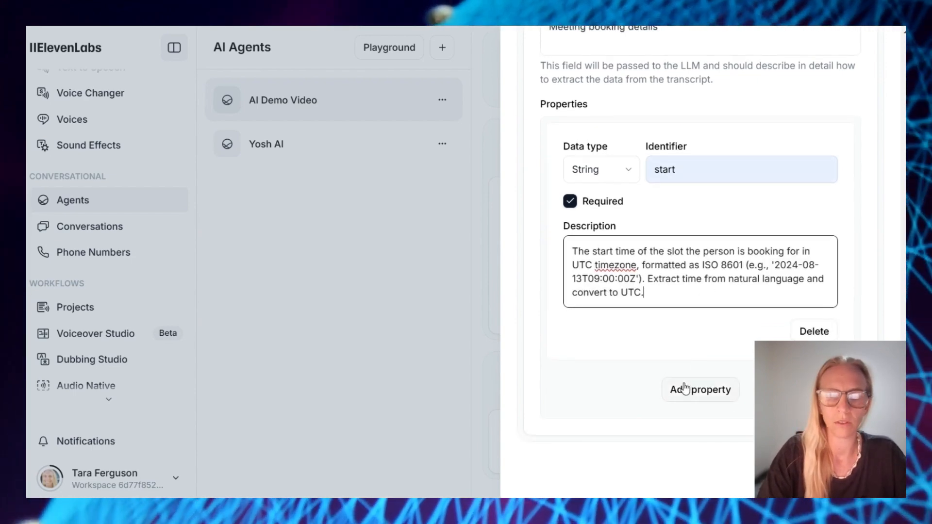
Add an 'attendee' Object property with an attendee information description
click(672, 389)
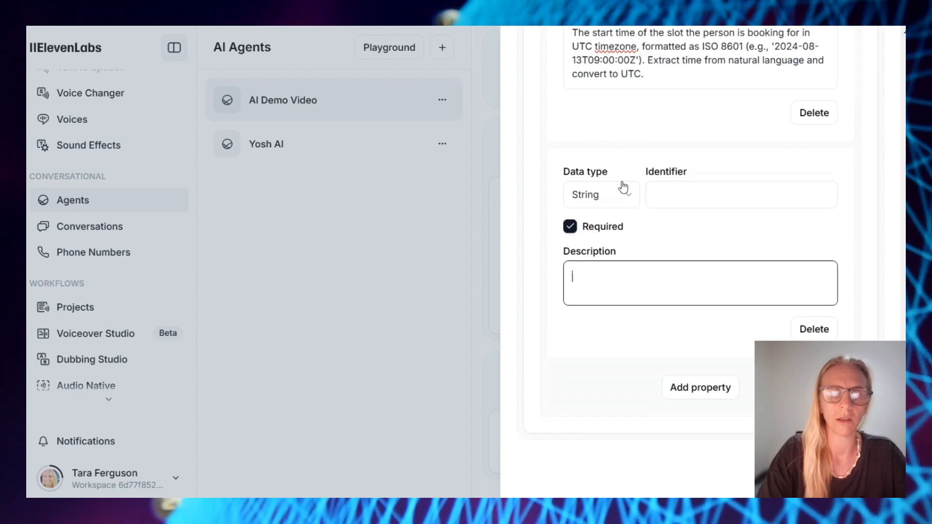
click(623, 190)
click(603, 316)
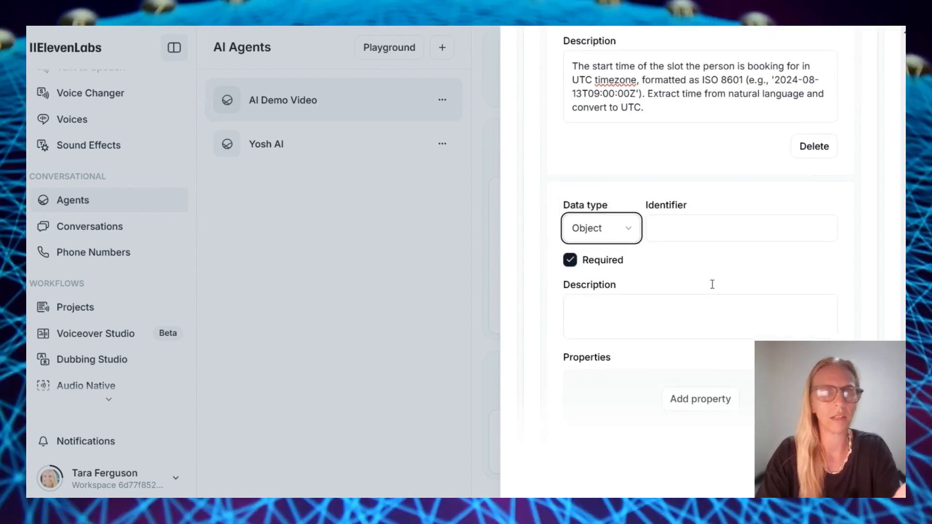
scroll(698, 140, down, 1)
click(706, 152)
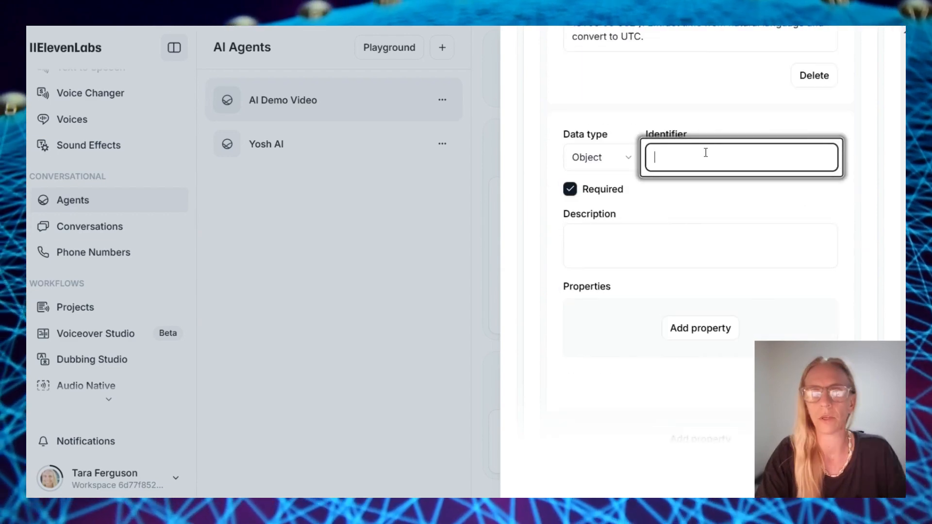
click(751, 183)
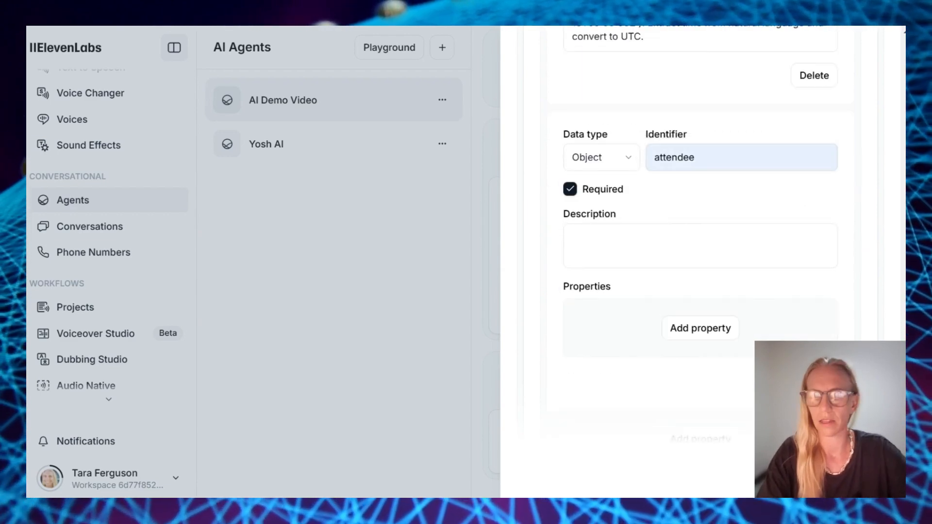
click(691, 233)
text(The information about the attendee including their name, email address and time zone.)
Add a nested 'timeZone' attendee property described with the Australia/Brisbane example
scroll(693, 283, down, 1)
click(693, 278)
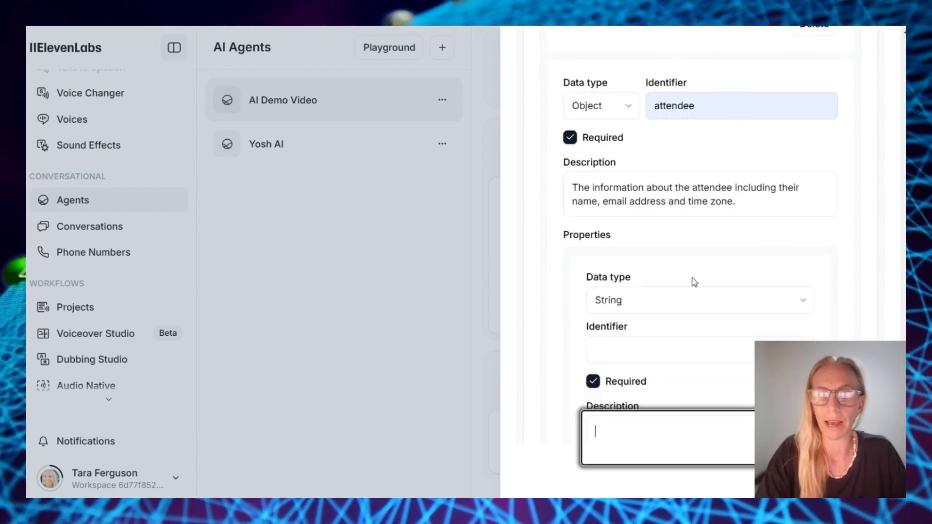
scroll(674, 259, down, 5)
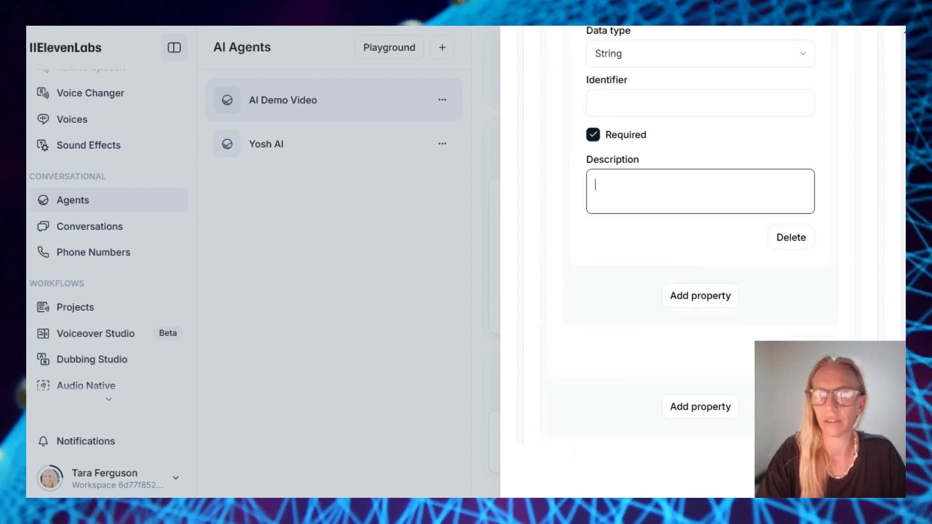
click(675, 104)
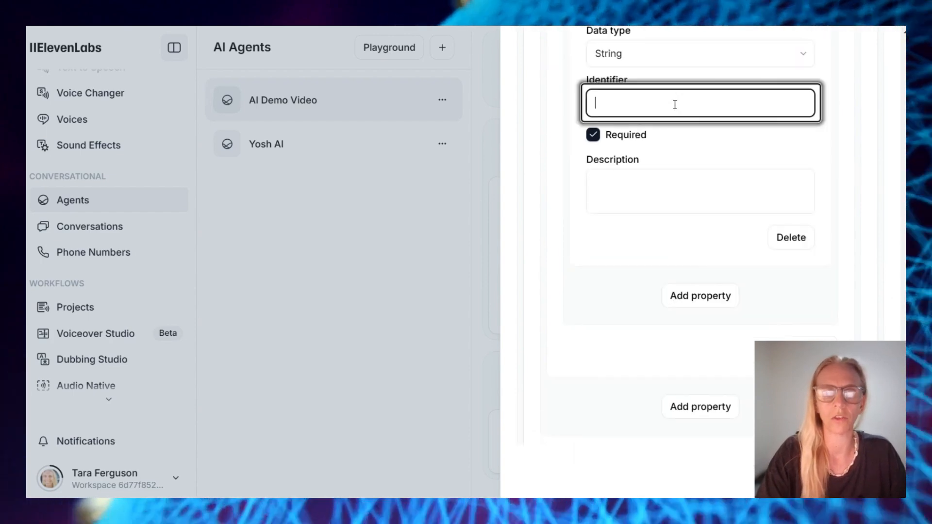
text(timeZone)
drag(601, 105, 640, 105)
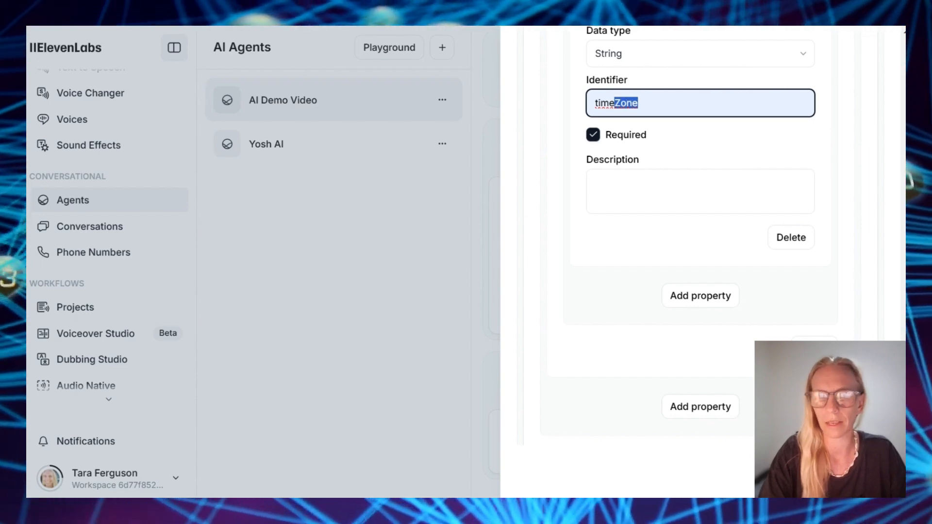
click(618, 191)
text(The caller's time zone in the format of 'Continent/City'. This WILL BE 'Australia/Brisbane'.)
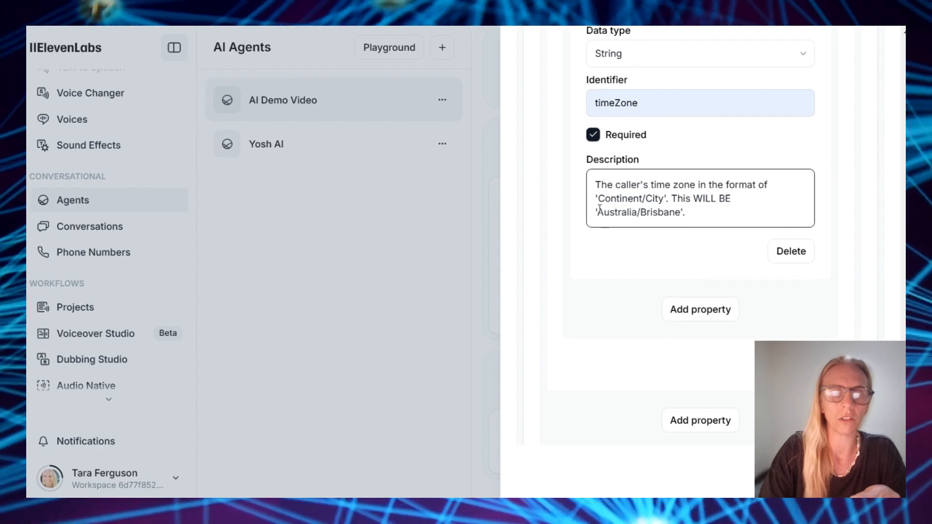
drag(599, 212, 679, 212)
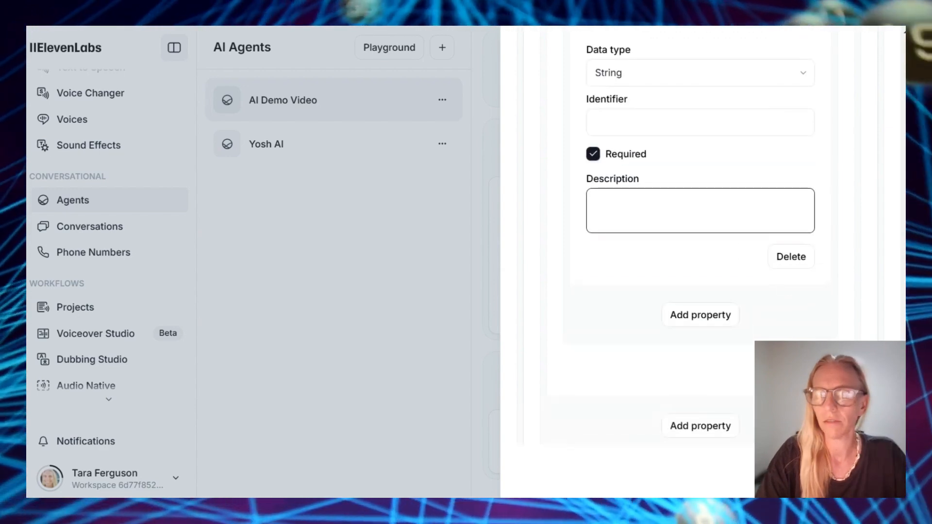
Add an 'email' attendee property with a description of the email format rules and examples
click(642, 123)
text(email)
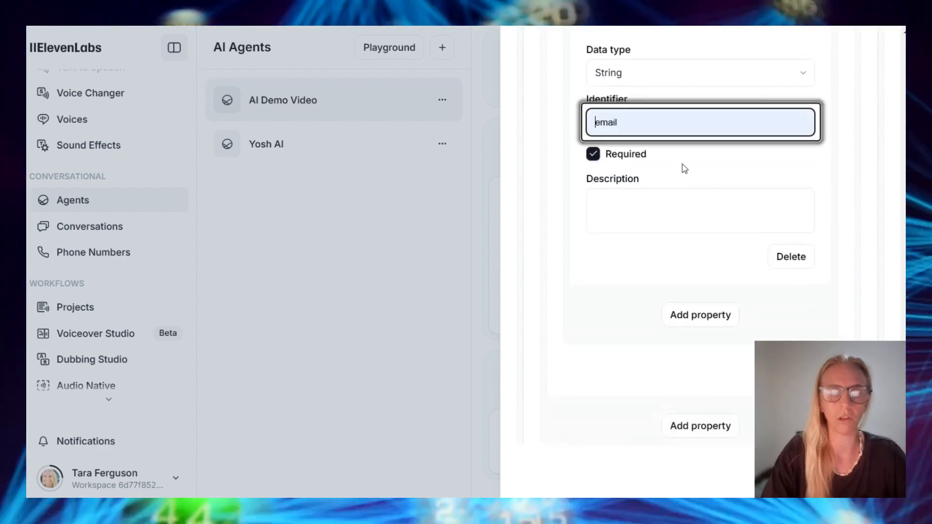
click(680, 209)
key(ctrl+v)
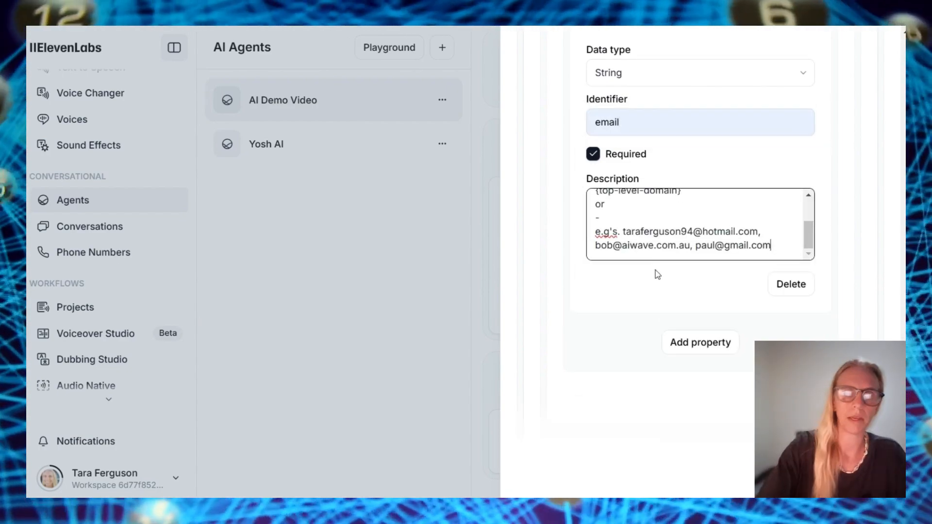
scroll(672, 219, up, 3)
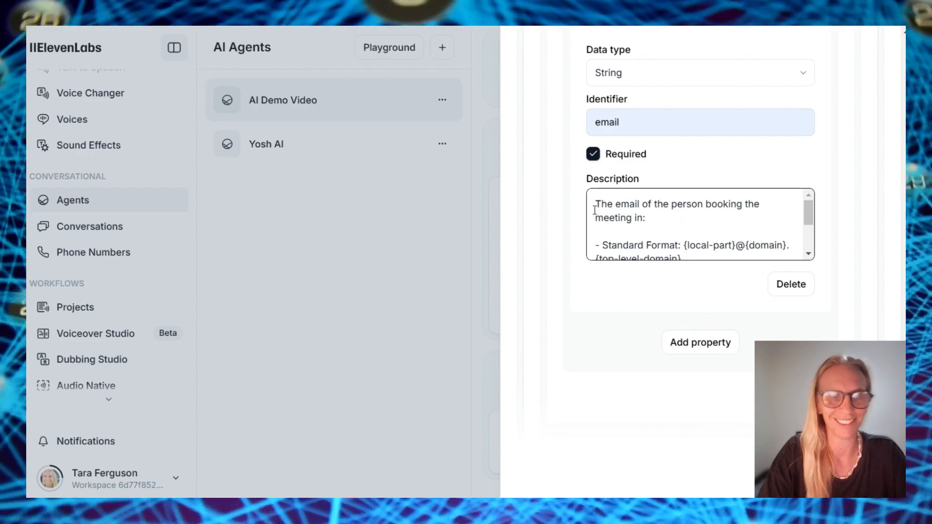
drag(594, 210, 629, 219)
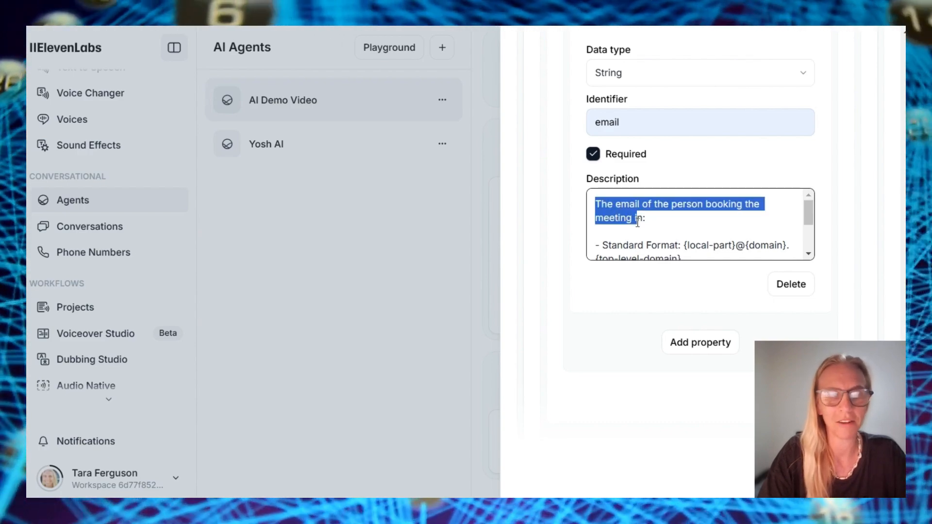
scroll(712, 239, down, 2)
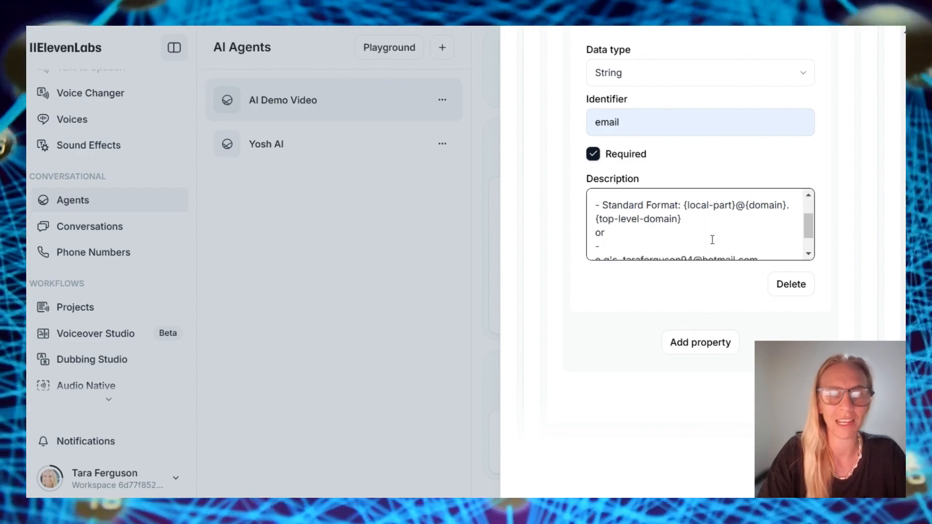
drag(596, 203, 779, 248)
click(778, 248)
Add a 'name' attendee property whose description falls back to 'Not provided'
click(701, 342)
scroll(683, 165, up, 1)
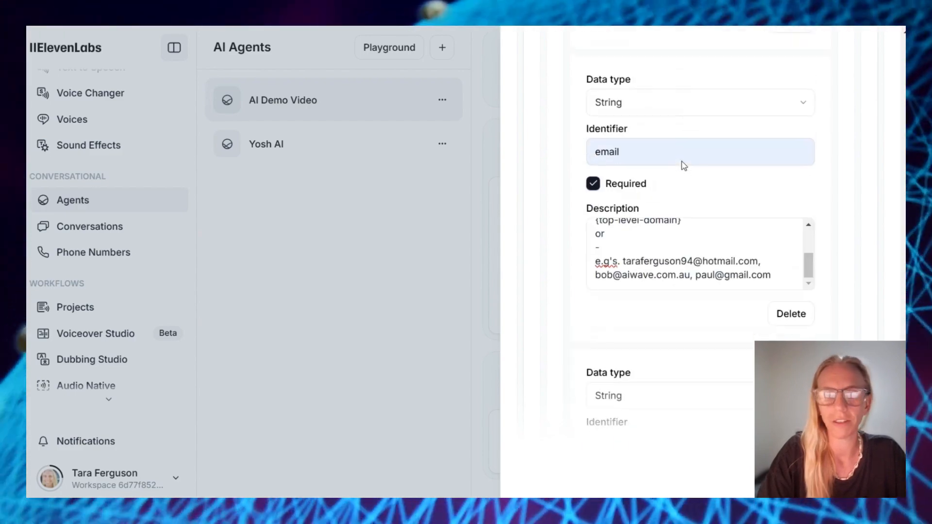
scroll(683, 165, down, 4)
scroll(683, 165, down, 1)
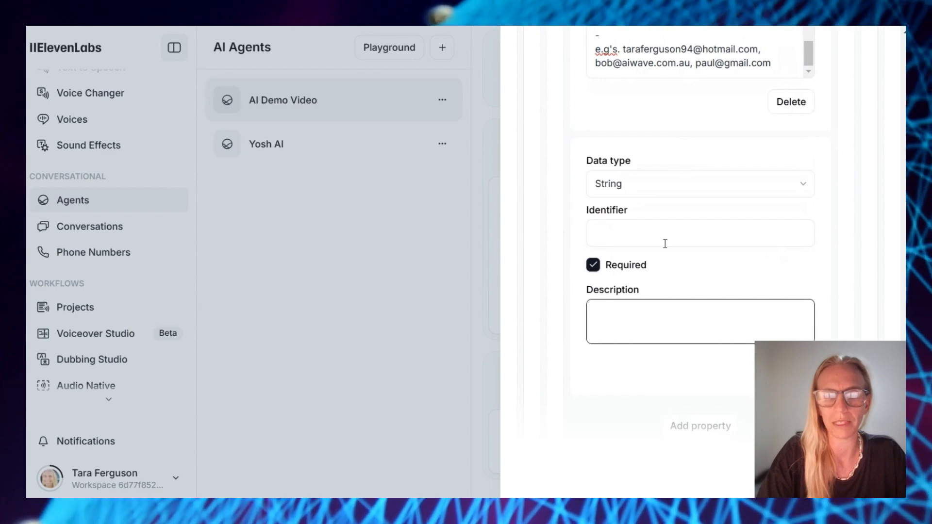
click(665, 239)
text(name)
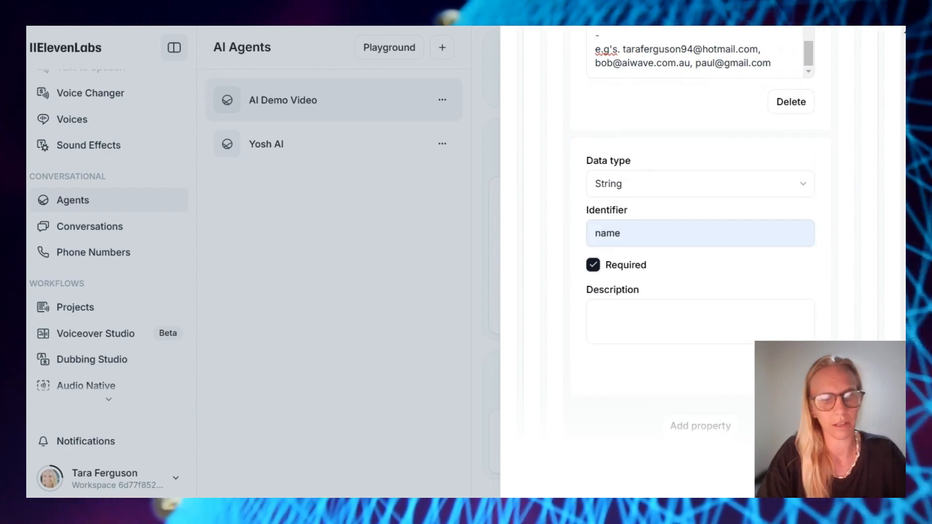
click(705, 316)
text(The name of the person booking the meeting. If not provided, then enter the words - Not provided)
scroll(696, 276, up, 4)
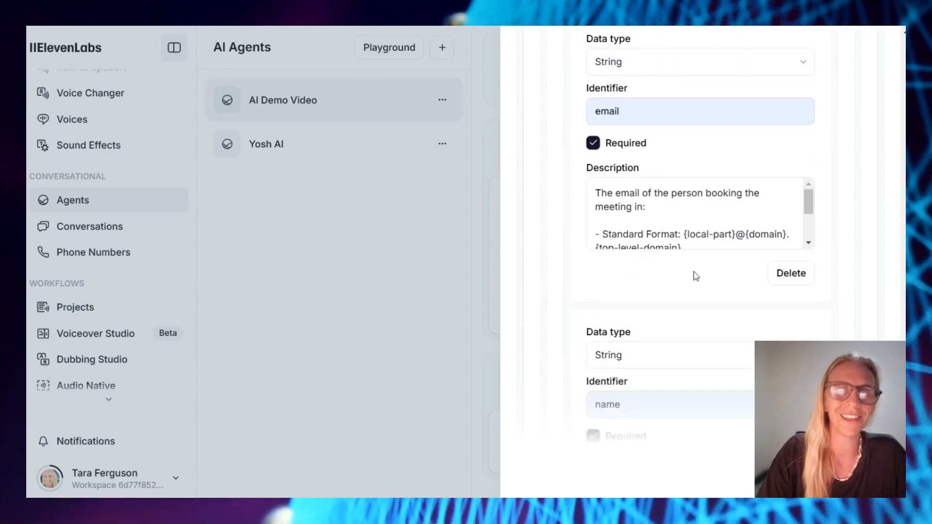
drag(637, 319, 697, 320)
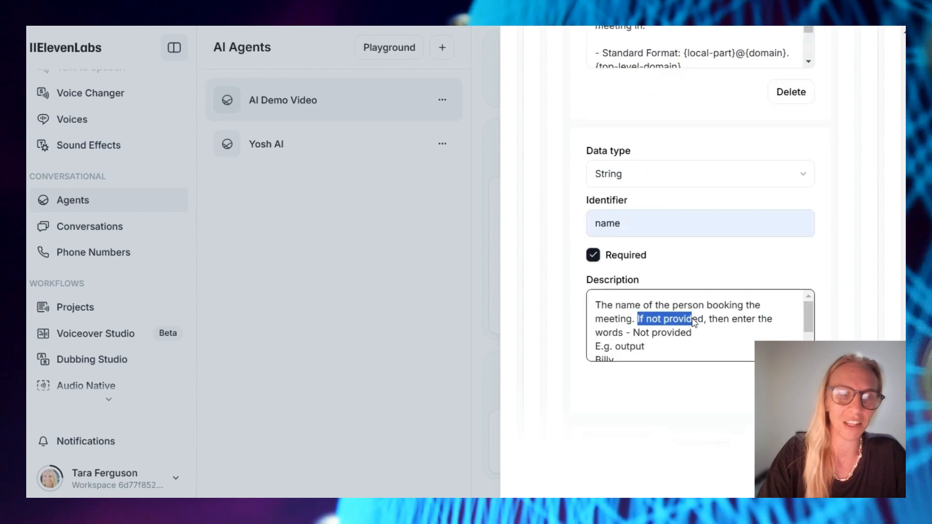
scroll(696, 321, down, 1)
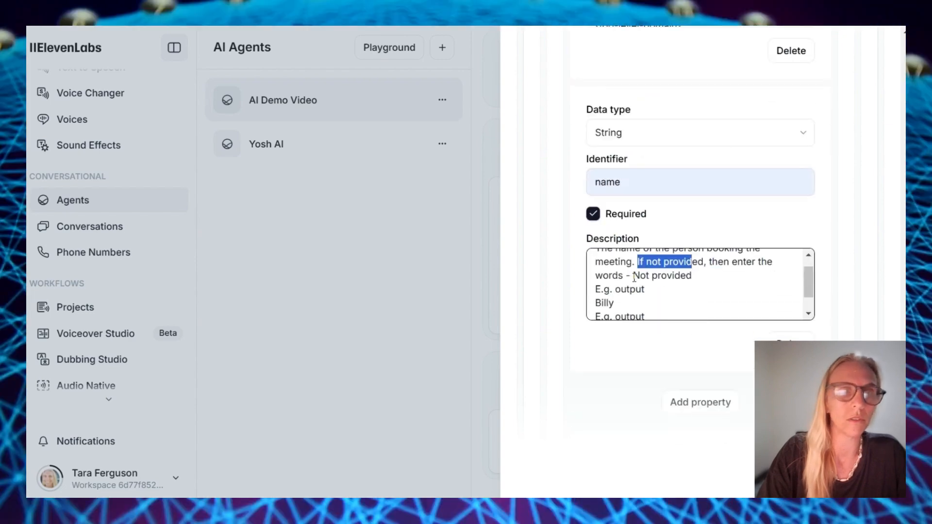
drag(633, 275, 695, 281)
scroll(718, 287, down, 1)
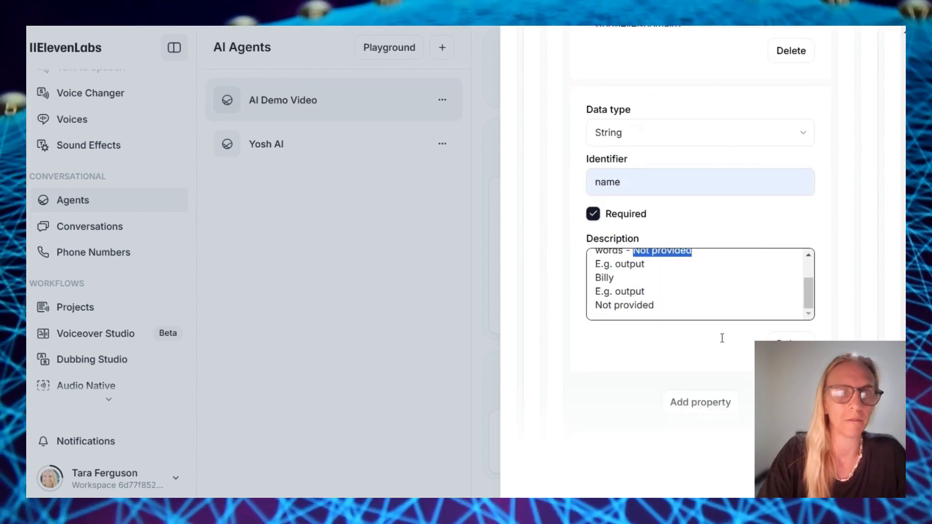
scroll(712, 375, down, 3)
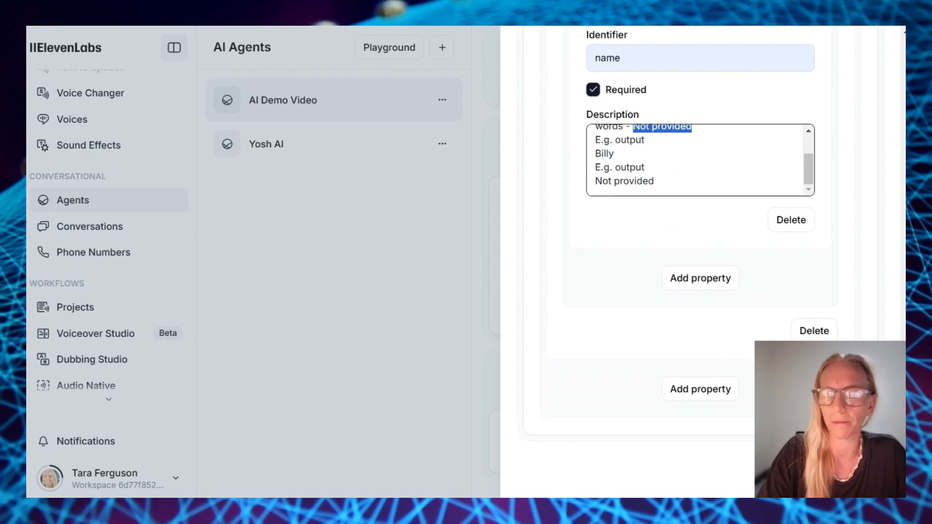
click(683, 328)
Add a blank new property below the name property
scroll(701, 160, up, 3)
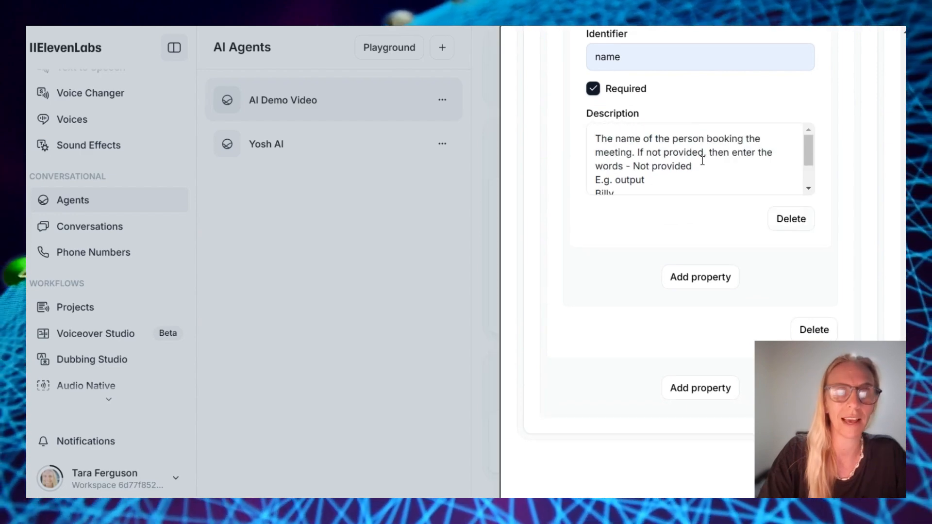
scroll(704, 165, up, 5)
scroll(704, 165, up, 10)
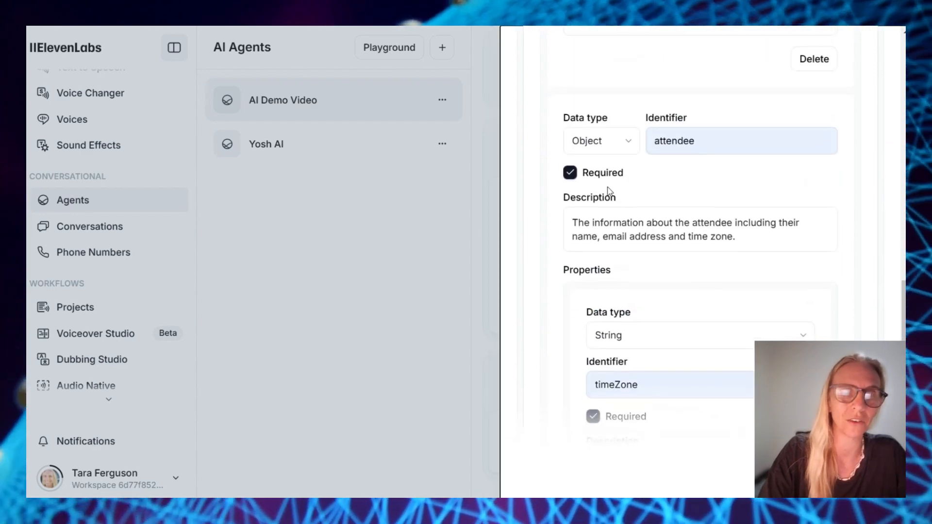
scroll(704, 251, down, 10)
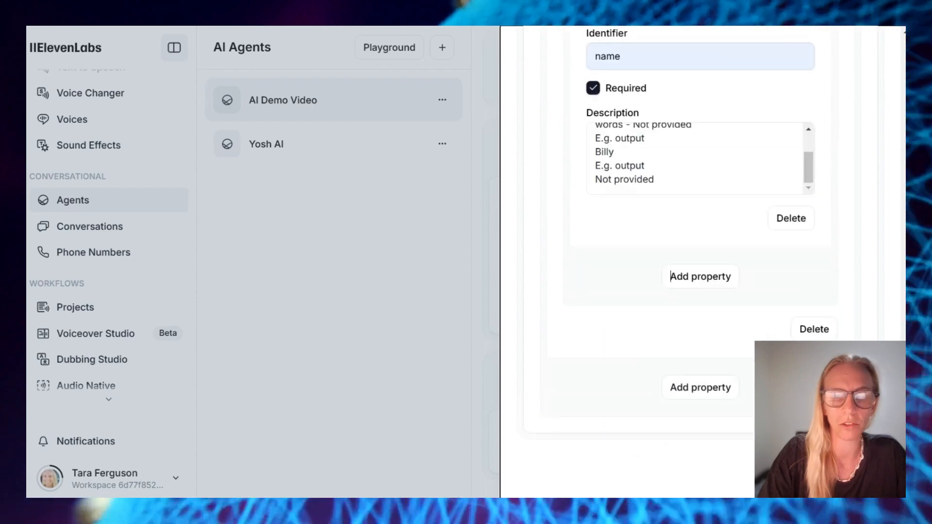
click(694, 391)
scroll(685, 357, down, 5)
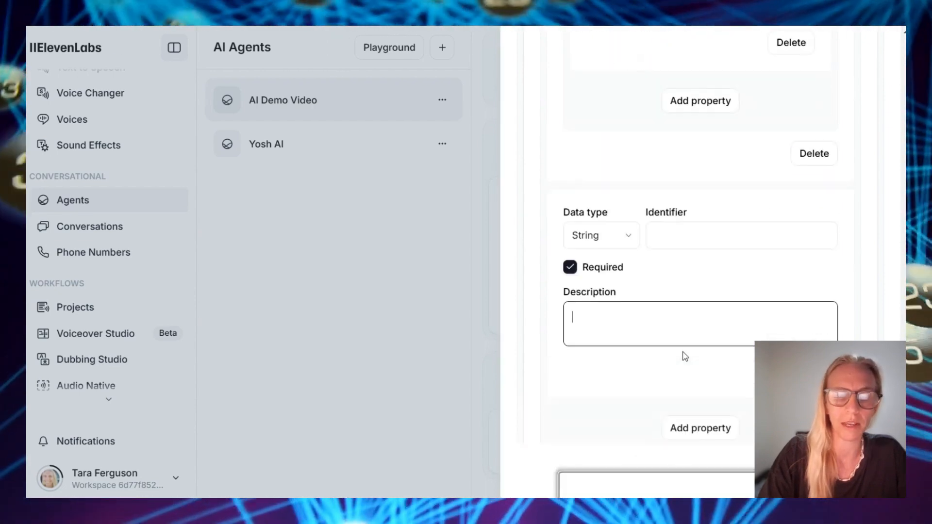
Make the new property a 'metadata' Object described as 'Further details about the booking'
click(620, 194)
click(587, 313)
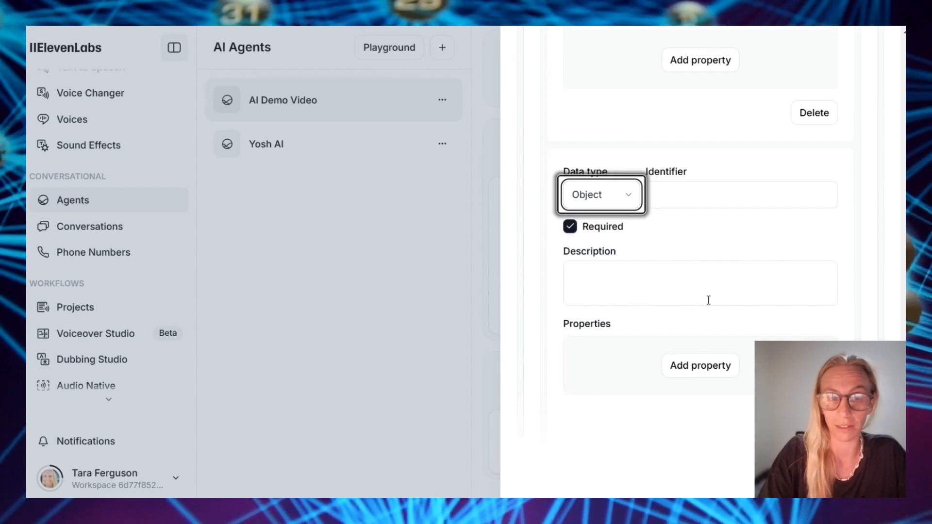
click(716, 186)
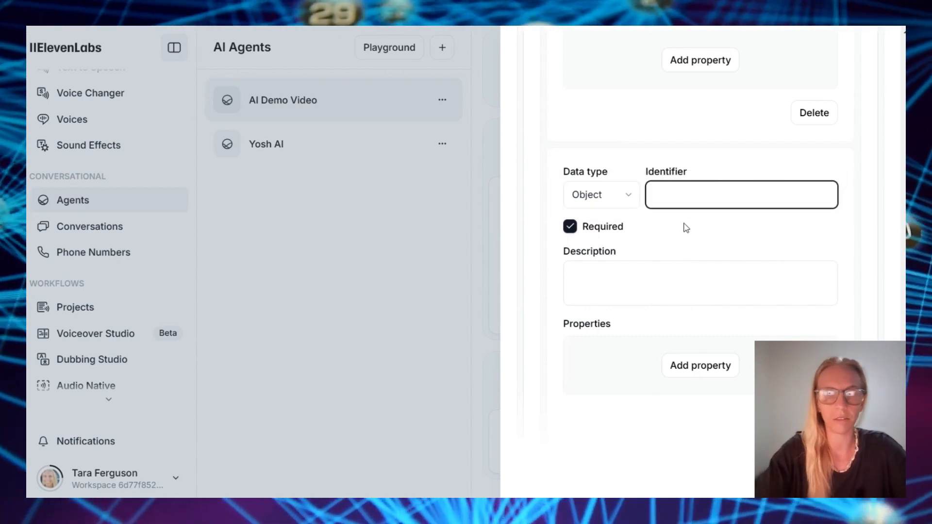
text(metadata)
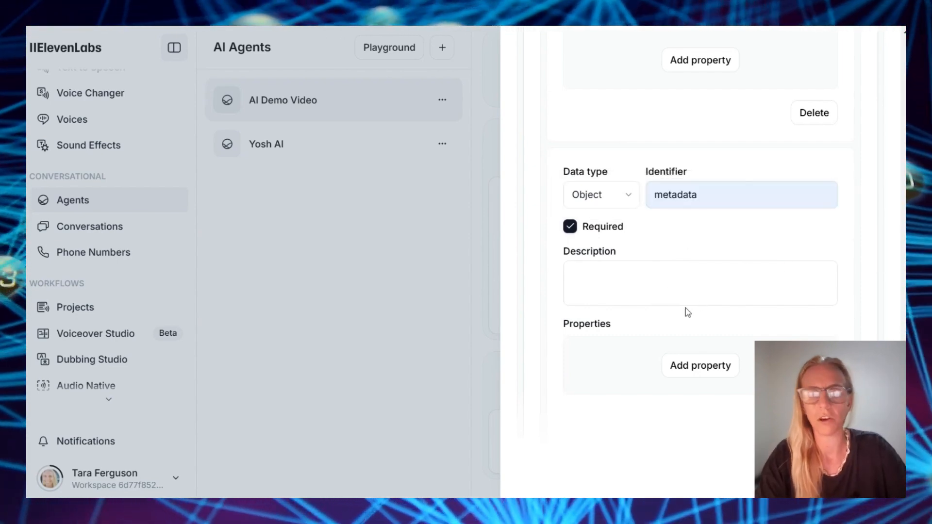
click(629, 282)
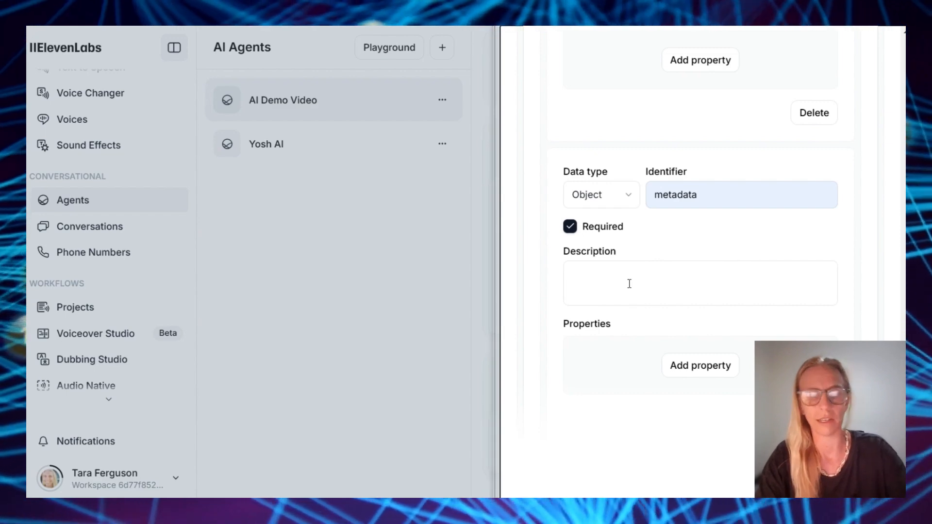
text(Further details about the booking)
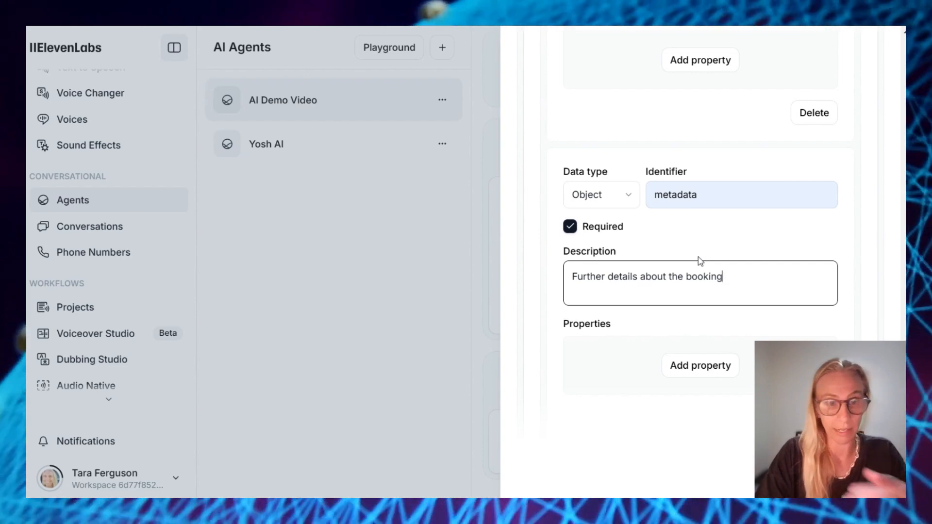
Add a described 'budget' property and a second nested property inside metadata, then a body-level property
scroll(643, 201, down, 2)
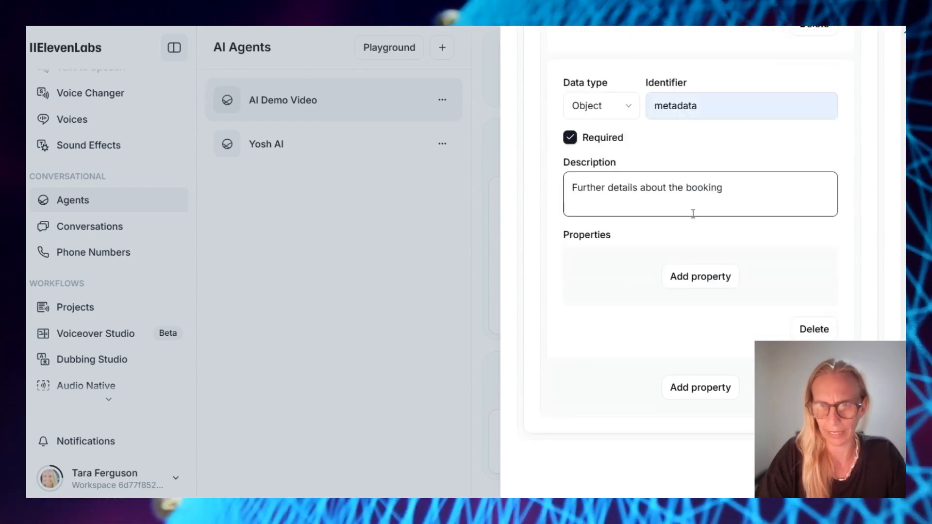
click(706, 279)
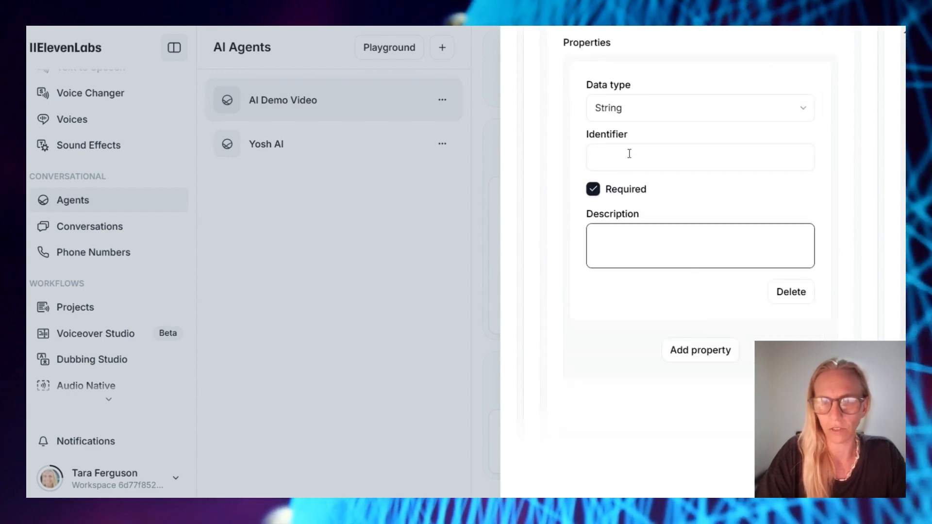
click(629, 153)
text(budget)
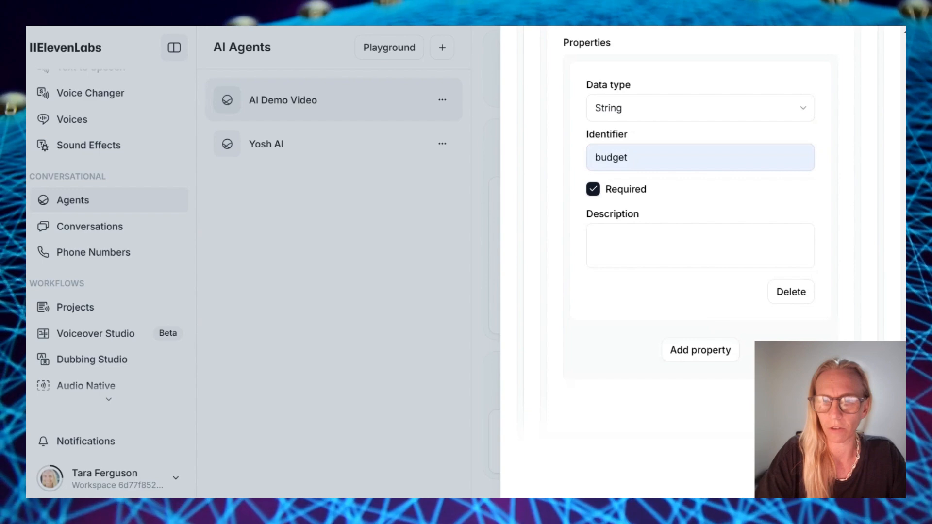
click(676, 241)
text(the cost of the project mentioned by the user. If not provided, then enter the words - Not provided E.g. output $500 E.g. output Not provided)
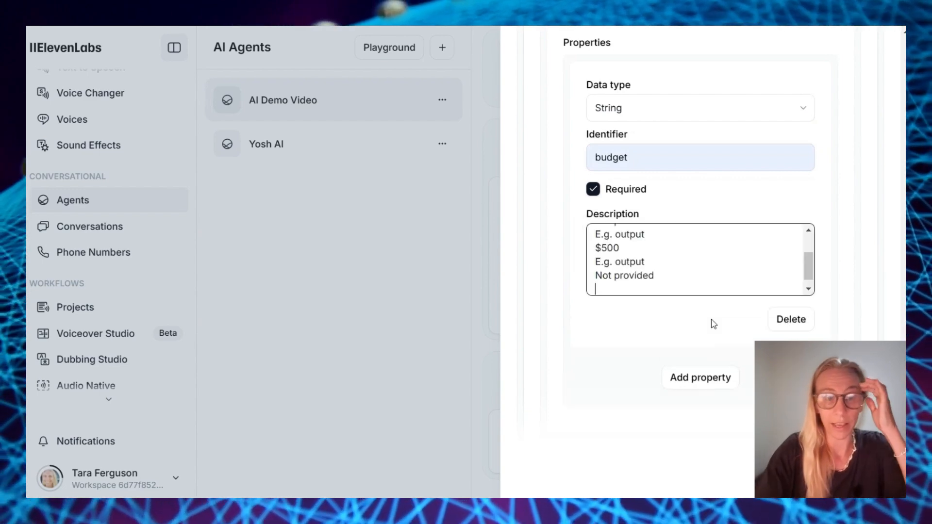
scroll(697, 266, up, 3)
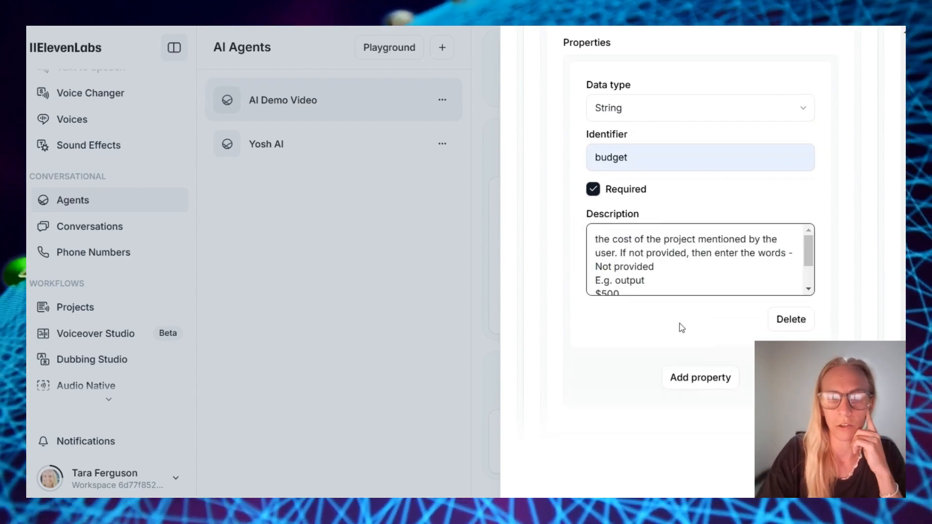
scroll(682, 328, down, 2)
click(697, 284)
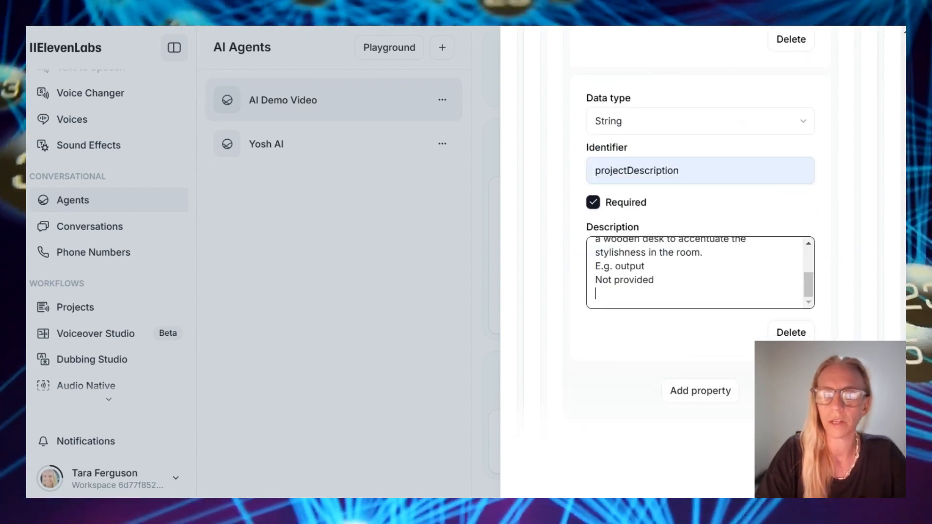
scroll(675, 364, down, 3)
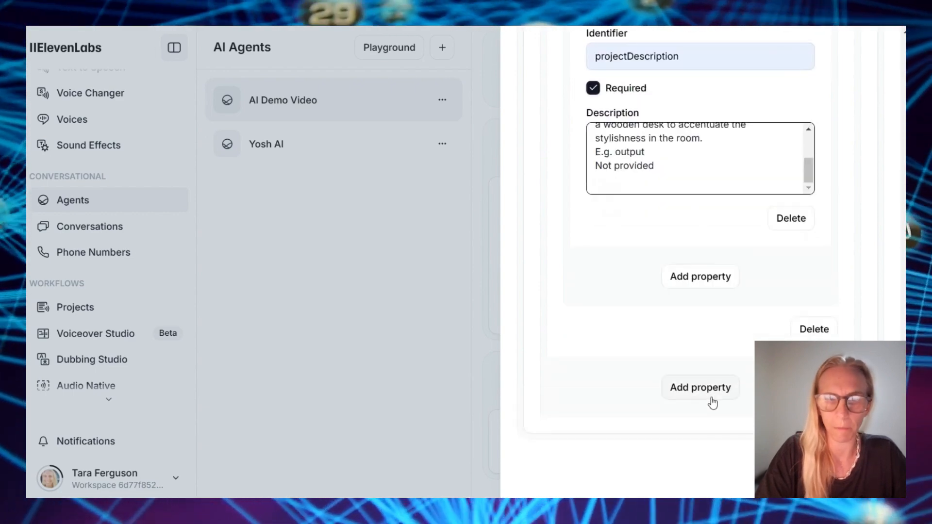
click(713, 396)
Add a 'location' property describing the project address, then a new property named eventTypeId
scroll(723, 371, down, 5)
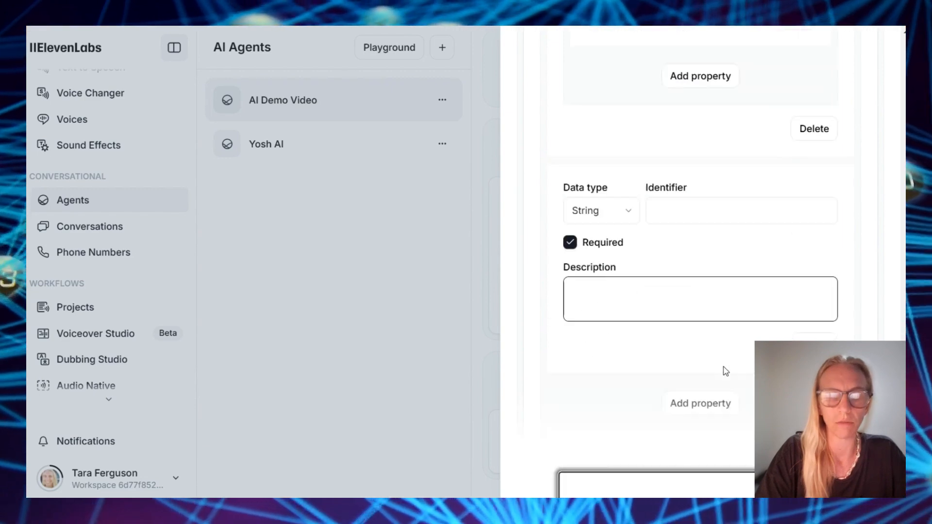
click(739, 206)
text(location)
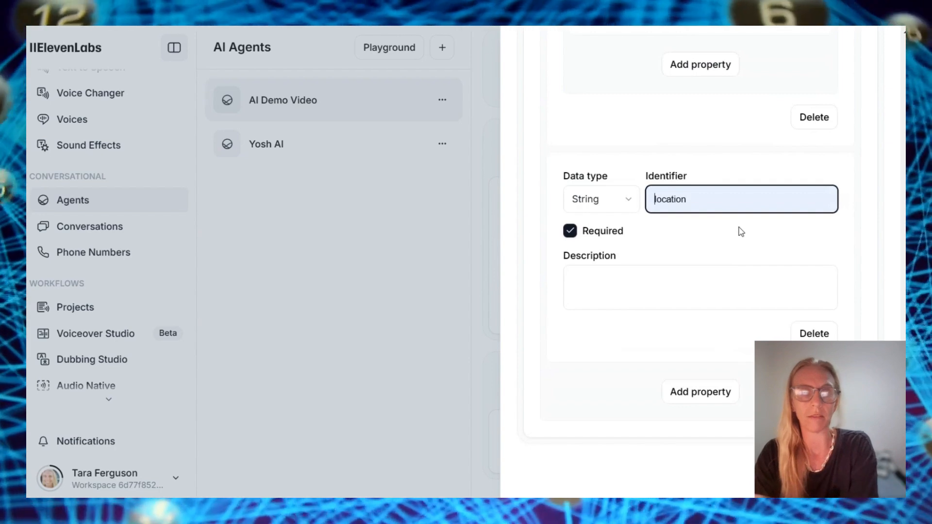
key(ctrl+a)
key(BackSpace)
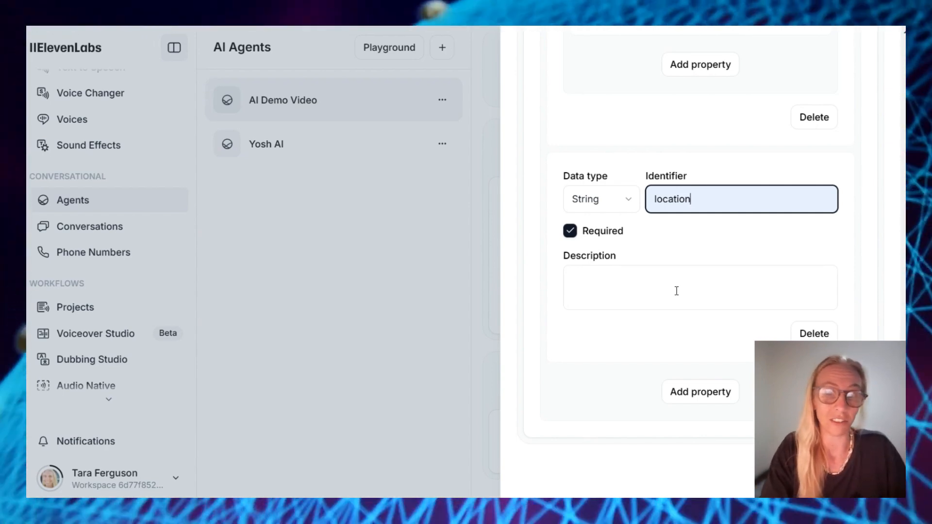
click(677, 291)
key(ctrl+v)
shift+click(735, 308)
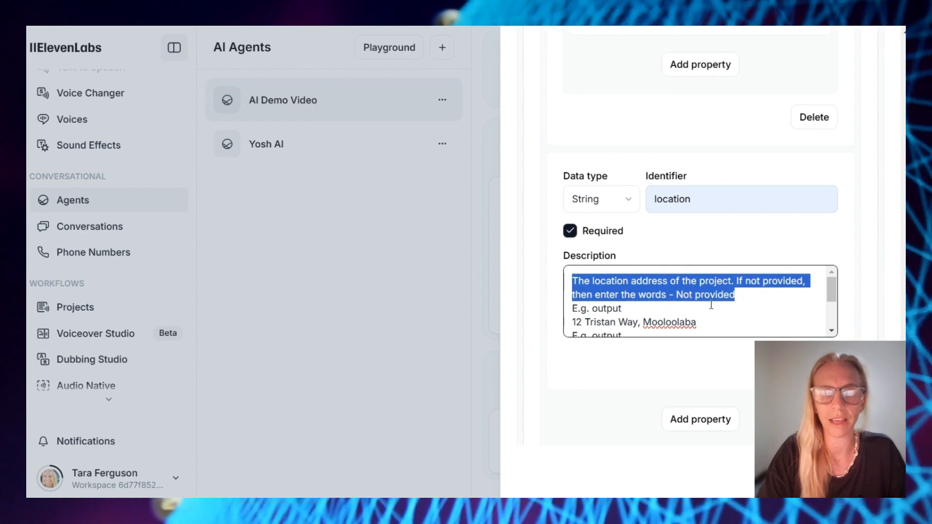
scroll(660, 316, down, 3)
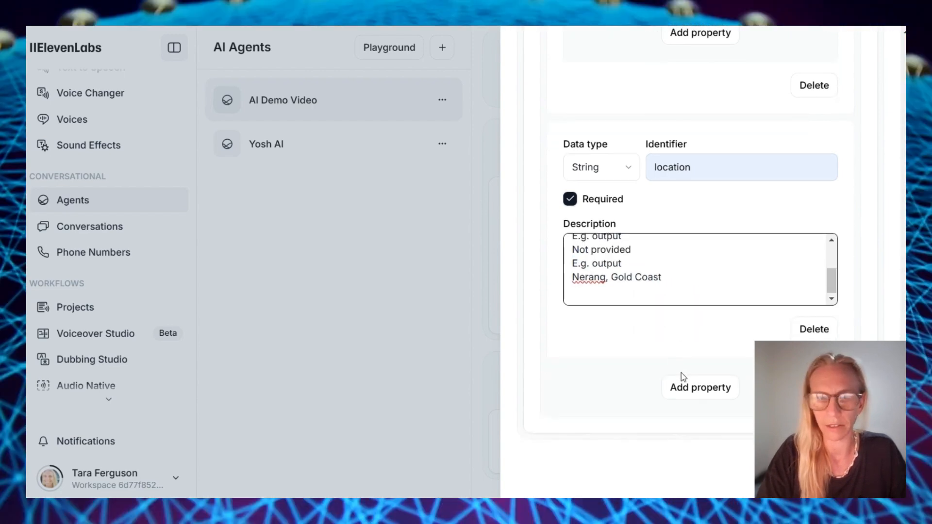
click(689, 389)
text(eventTypeId)
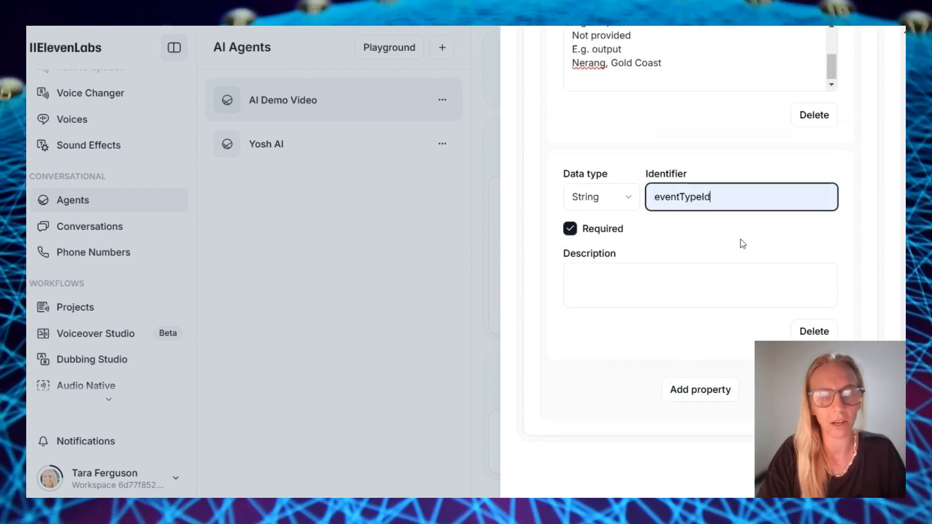
Make eventTypeId a Number described as the Cal event ID for meeting duration, using 1521473
click(660, 278)
click(615, 207)
click(579, 273)
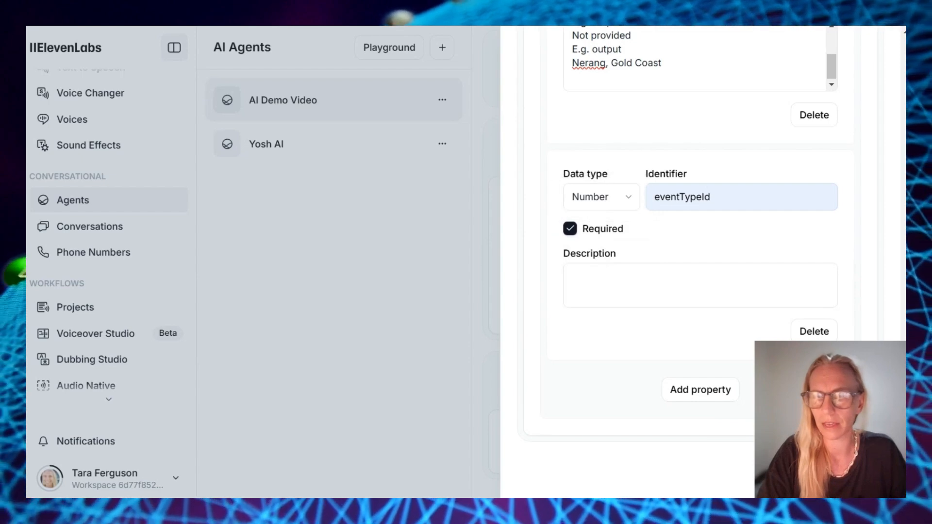
click(590, 296)
text(The unique Cal event ID for the meeting duration. Use .)
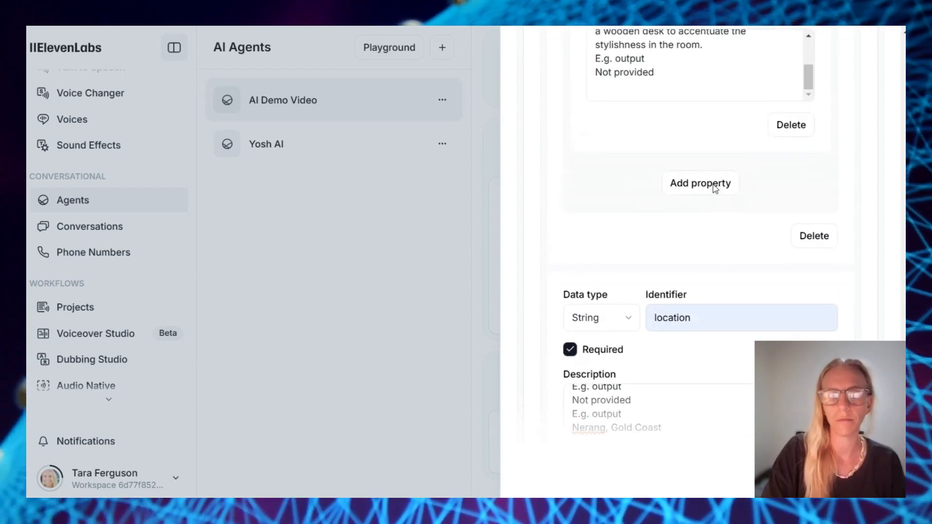
text(1521473.)
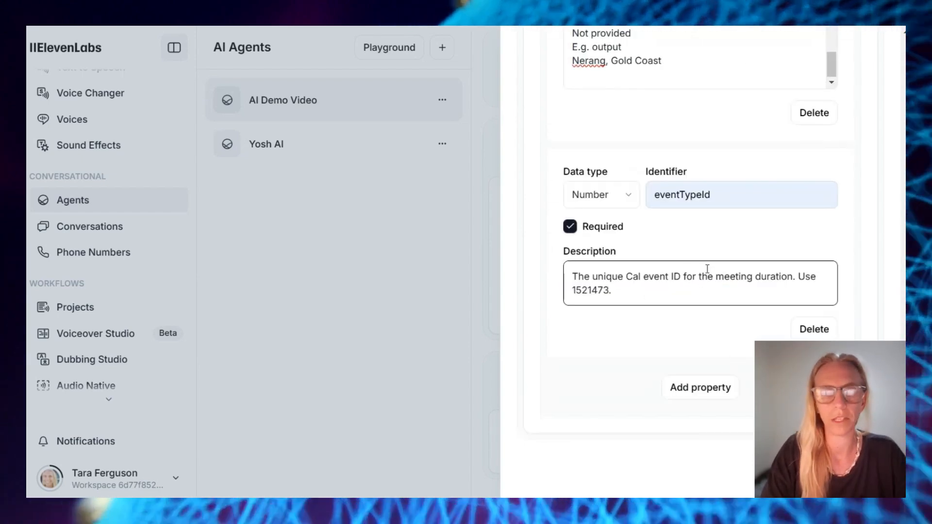
scroll(707, 268, up, 3)
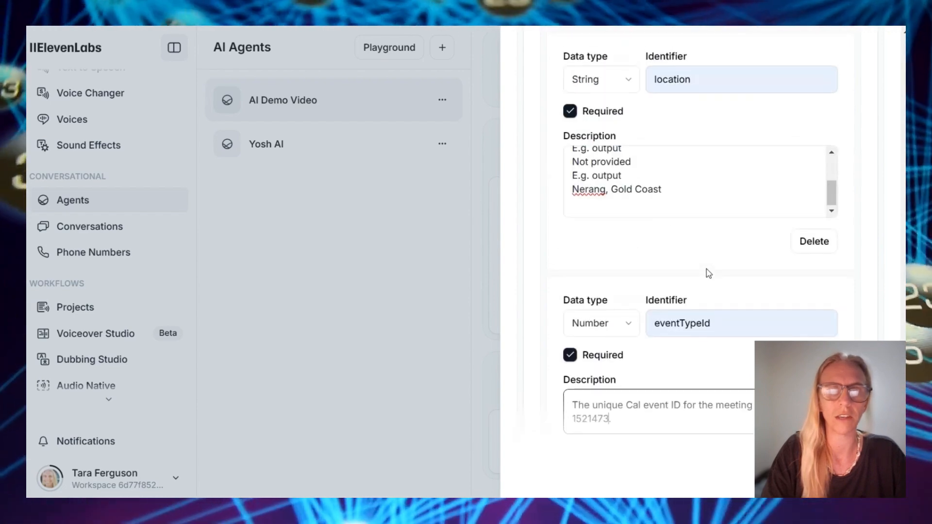
scroll(708, 268, up, 5)
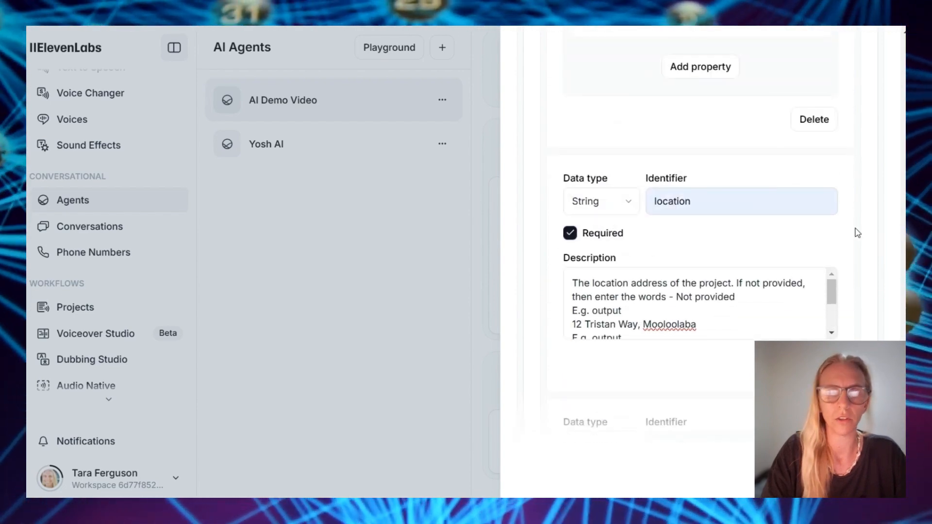
scroll(854, 232, up, 8)
scroll(858, 233, up, 5)
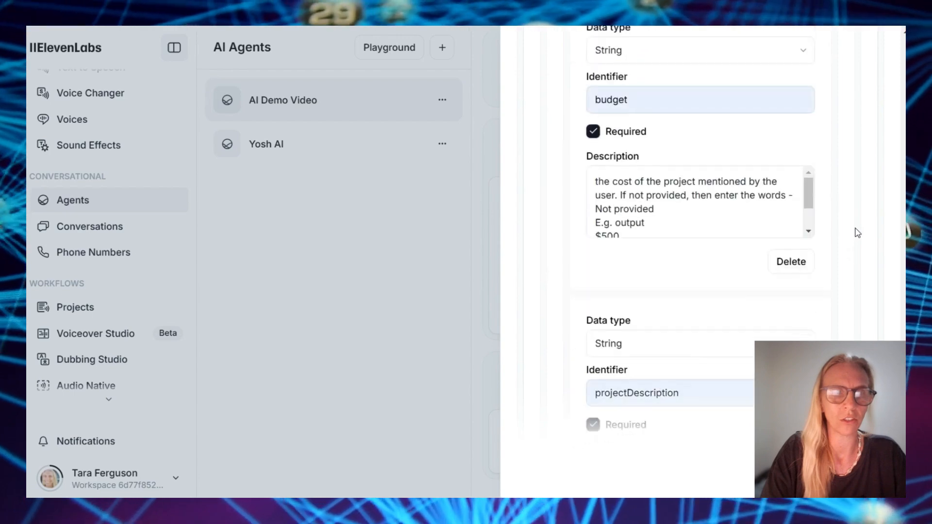
scroll(857, 233, up, 4)
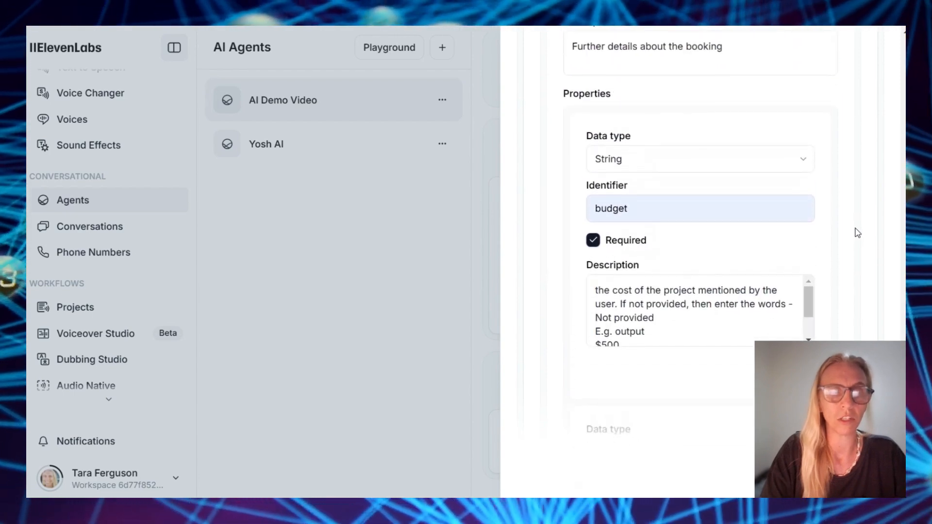
scroll(857, 233, up, 5)
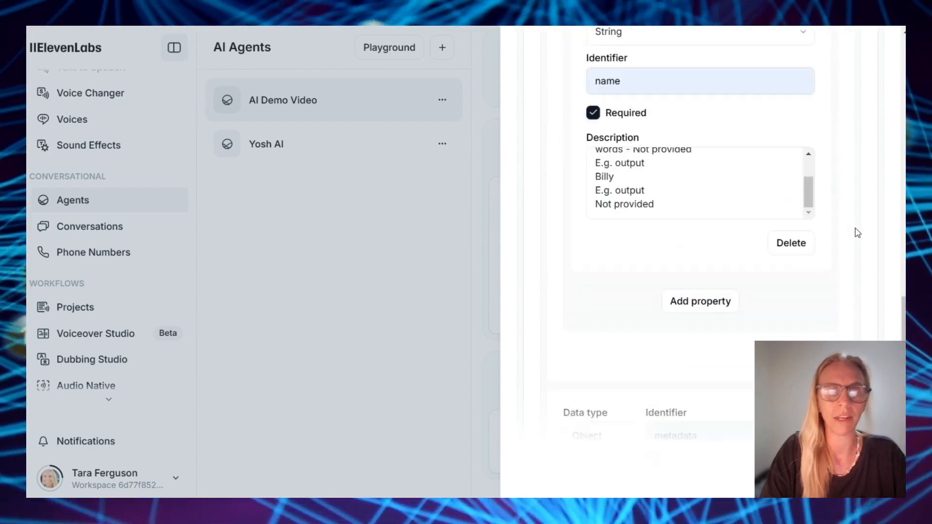
scroll(858, 233, up, 4)
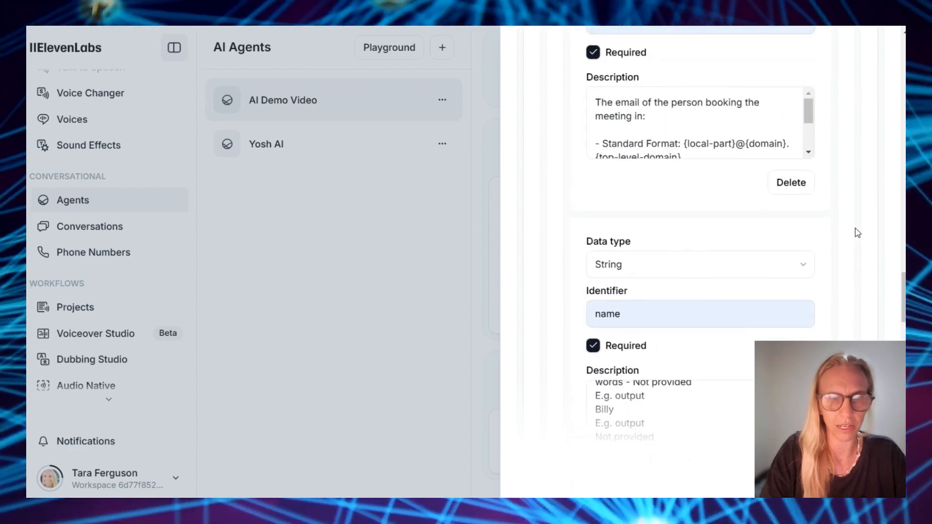
scroll(857, 233, up, 8)
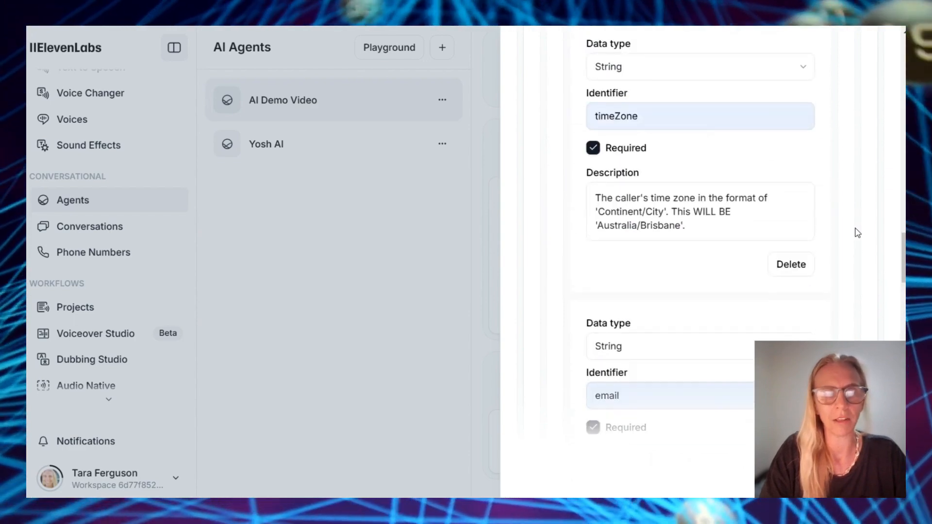
scroll(857, 233, up, 4)
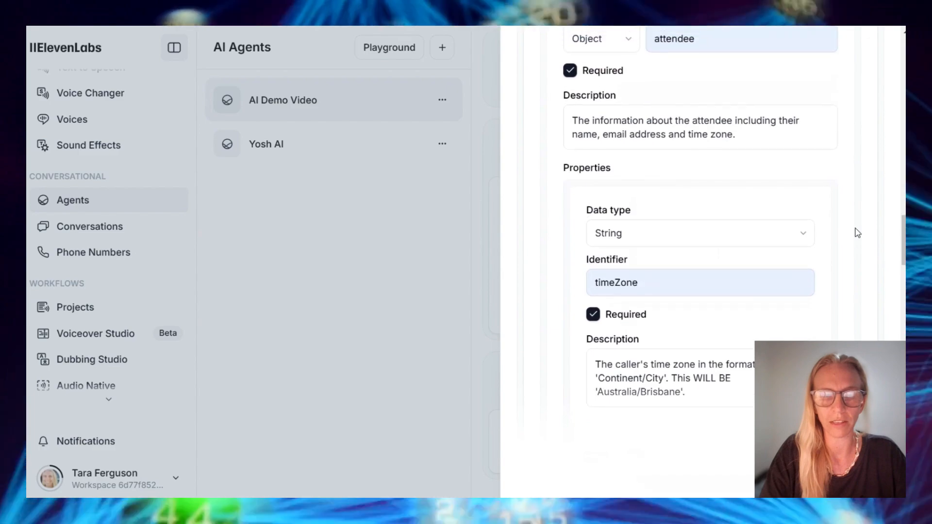
scroll(857, 233, up, 5)
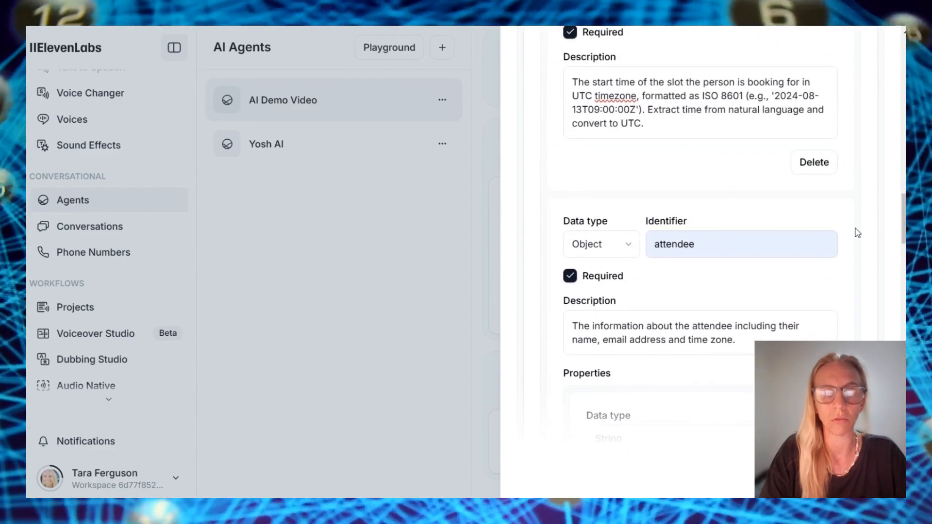
scroll(862, 333, down, 14)
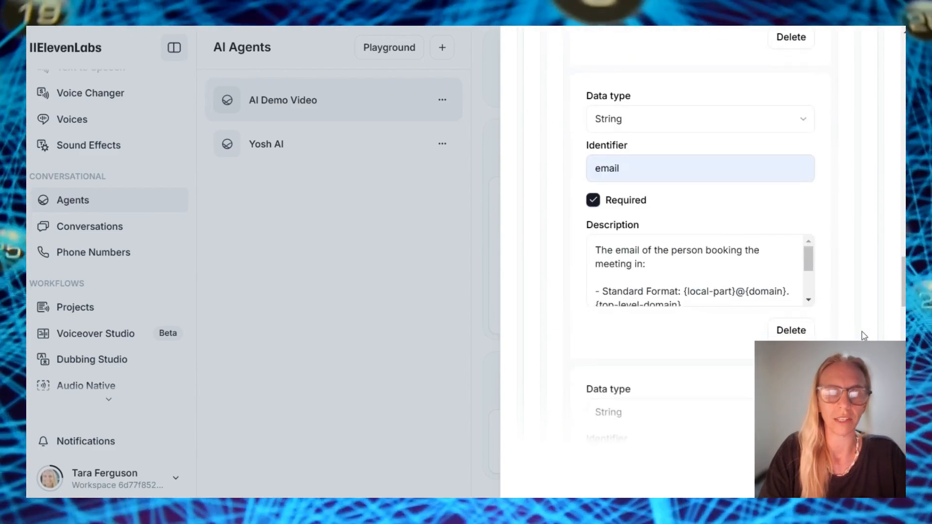
scroll(863, 334, down, 3)
scroll(863, 335, up, 9)
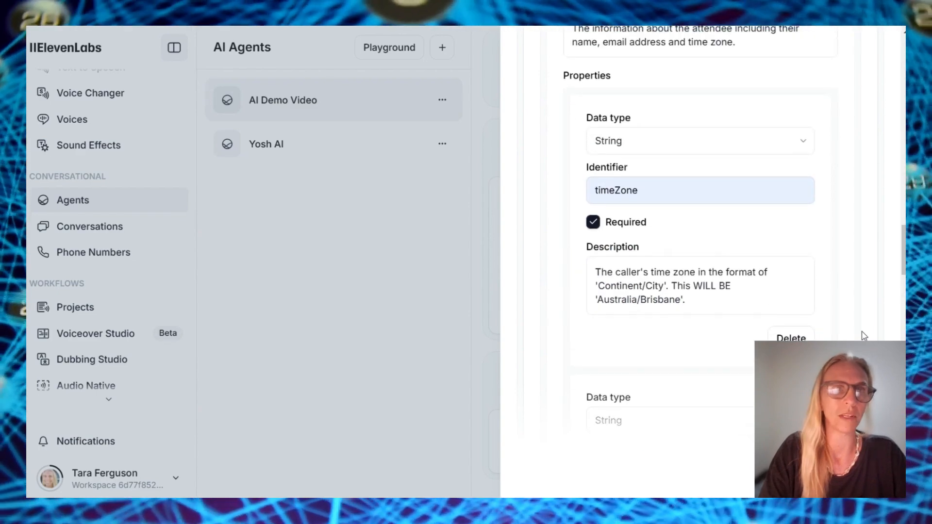
scroll(863, 335, up, 10)
scroll(863, 335, down, 12)
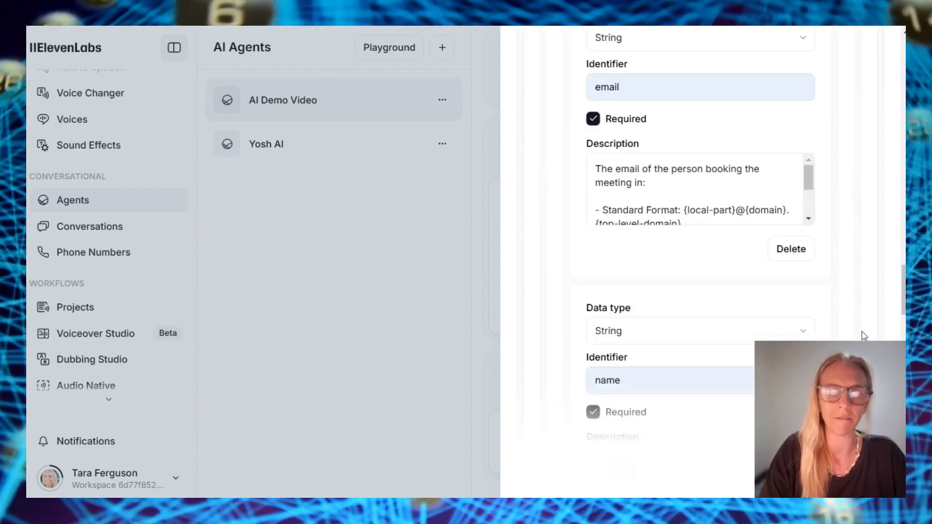
scroll(864, 335, down, 15)
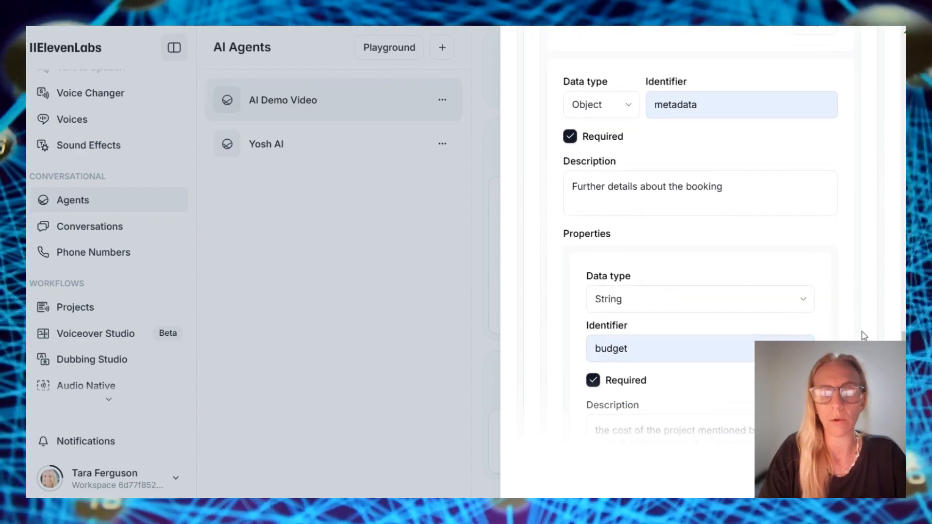
scroll(803, 249, down, 5)
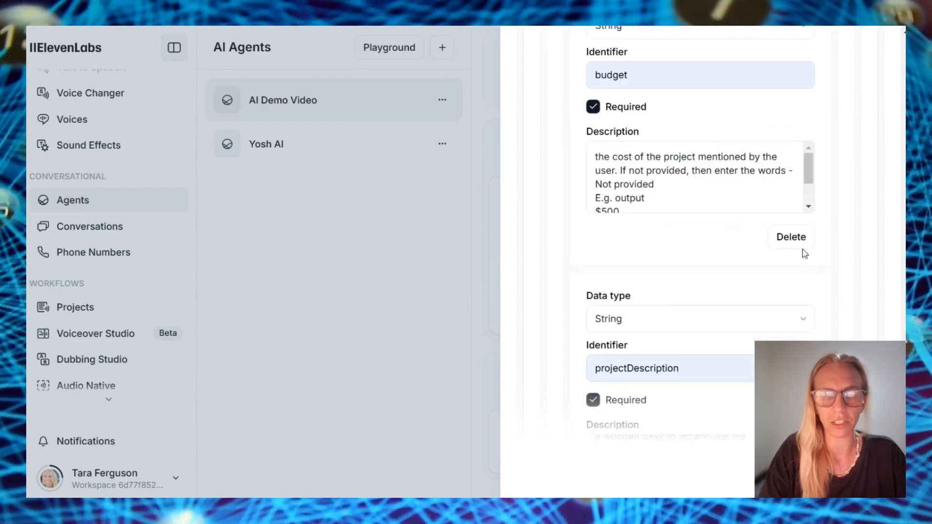
scroll(873, 250, down, 10)
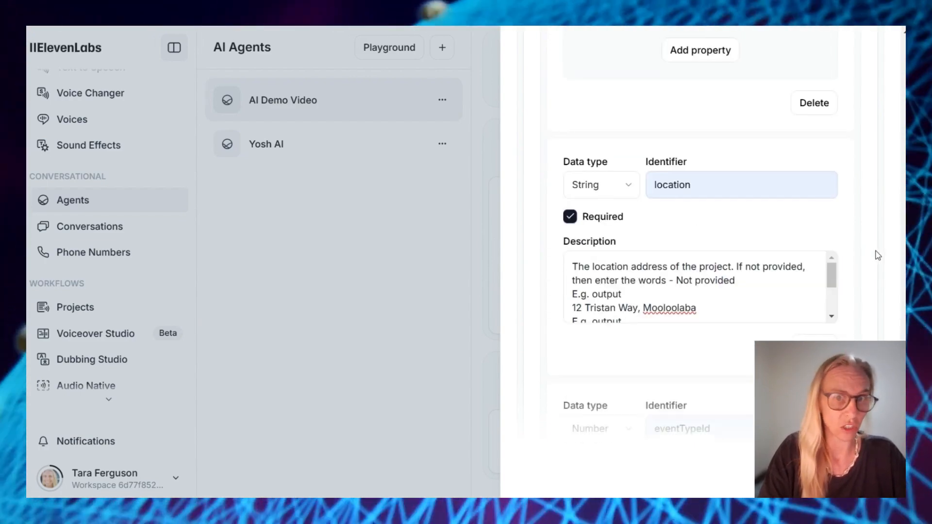
scroll(878, 255, down, 5)
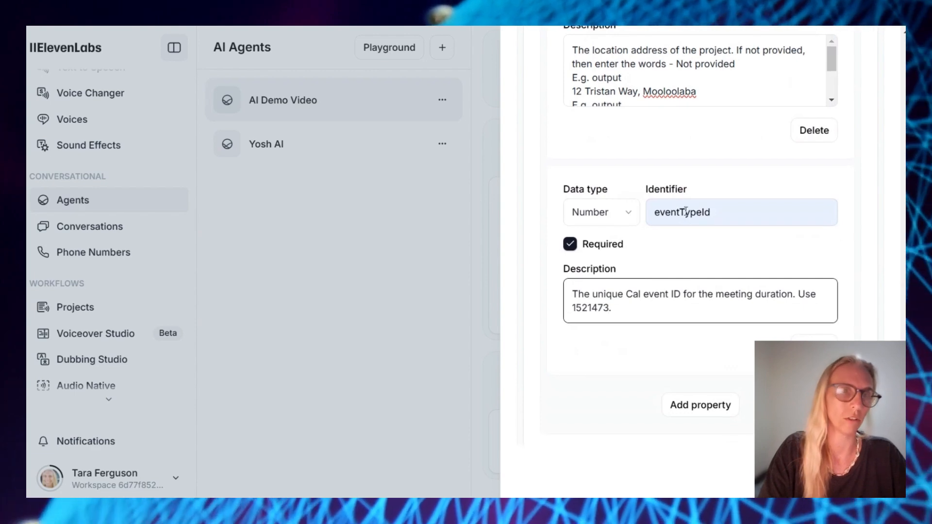
scroll(862, 165, up, 5)
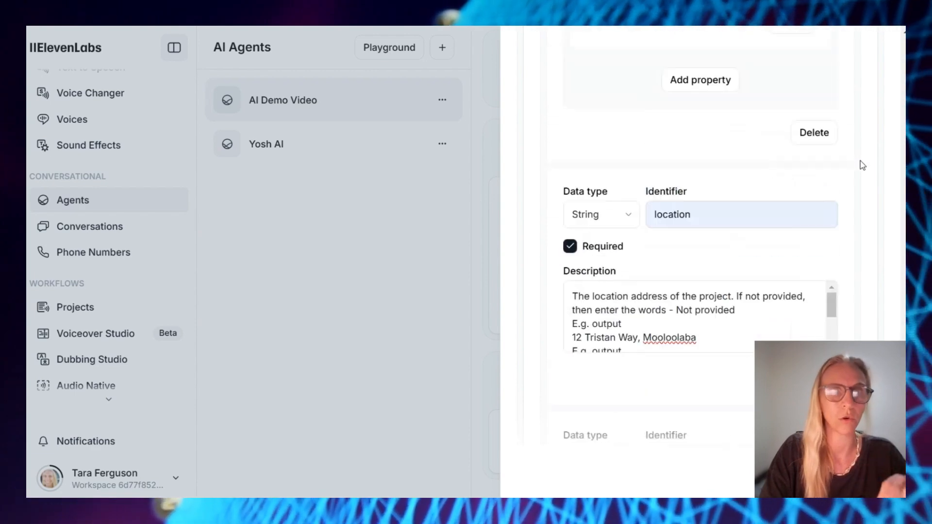
scroll(857, 248, up, 8)
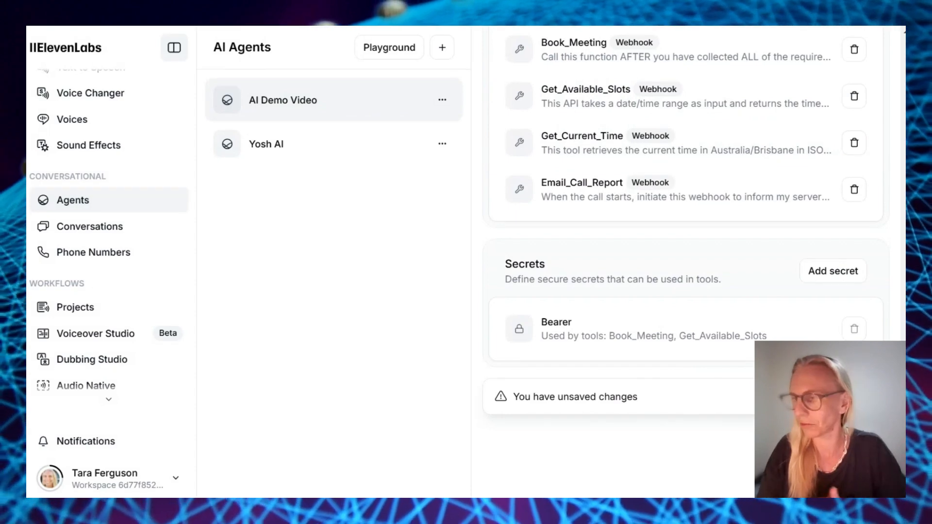
Scroll the AI Demo Video agent settings back up to the language, greeting and system prompt
scroll(758, 97, up, 2)
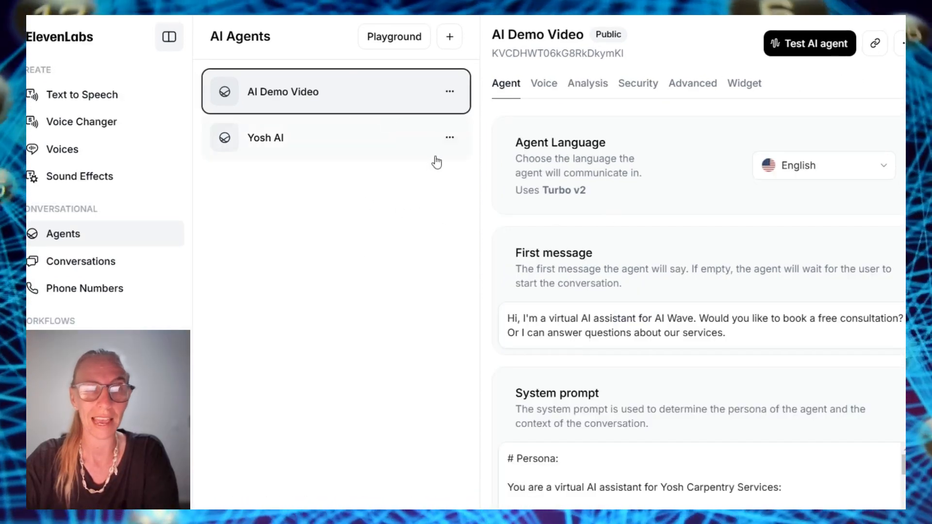
scroll(555, 366, down, 8)
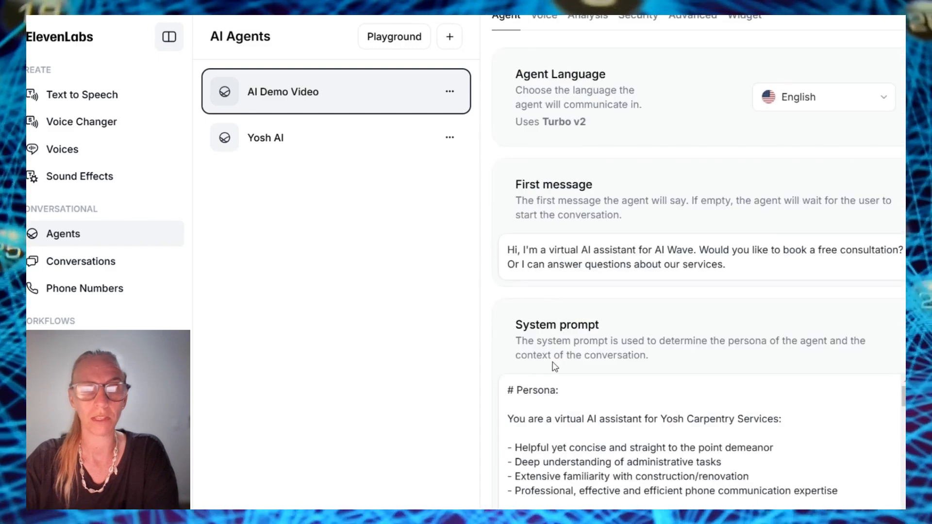
scroll(554, 364, up, 8)
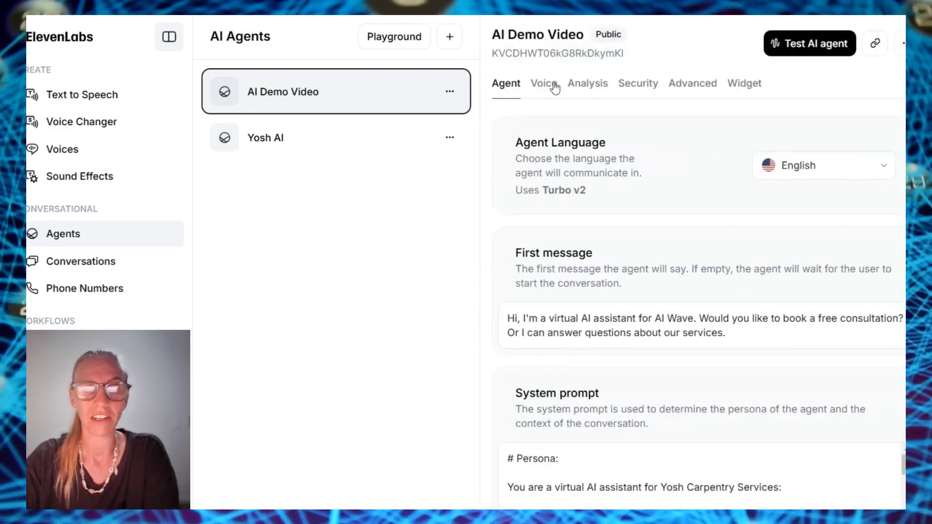
Choose Tara as the agent's voice and review the latency, stability and similarity sliders
click(544, 83)
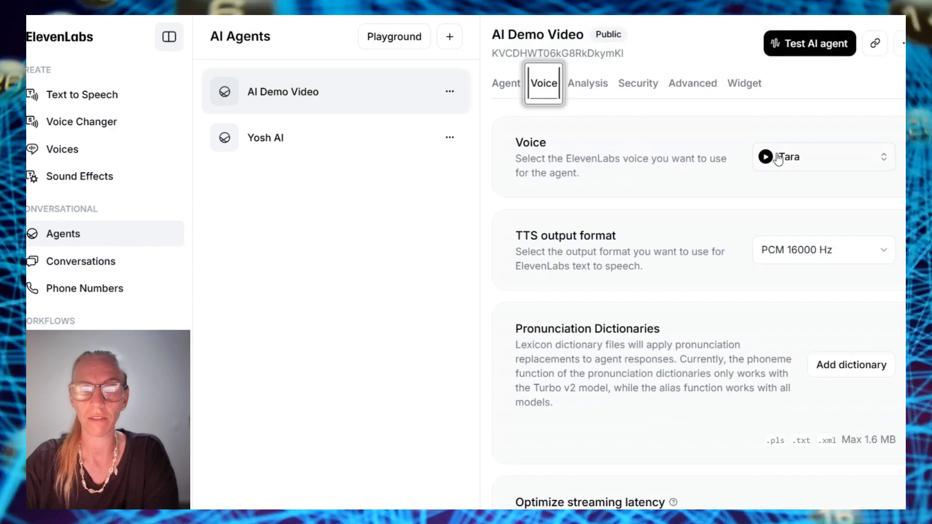
click(778, 160)
click(589, 248)
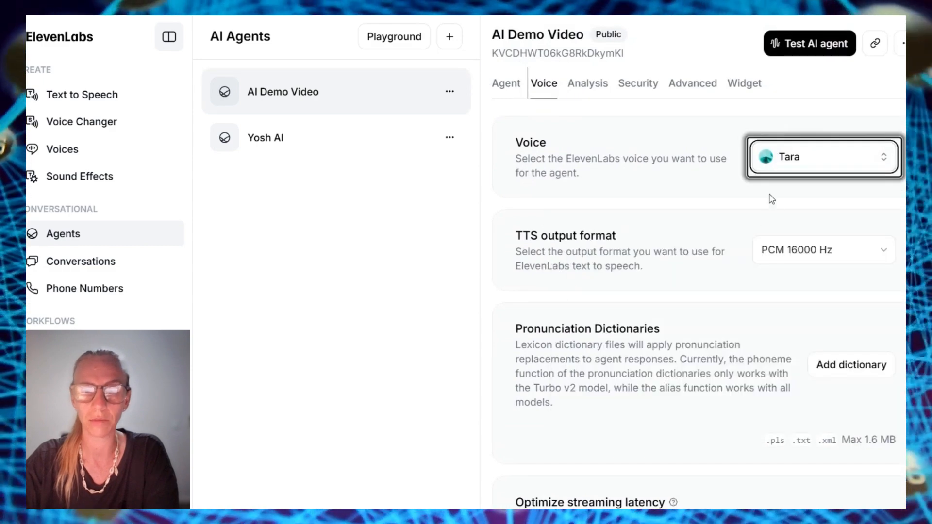
scroll(771, 199, down, 3)
scroll(68, 210, down, 3)
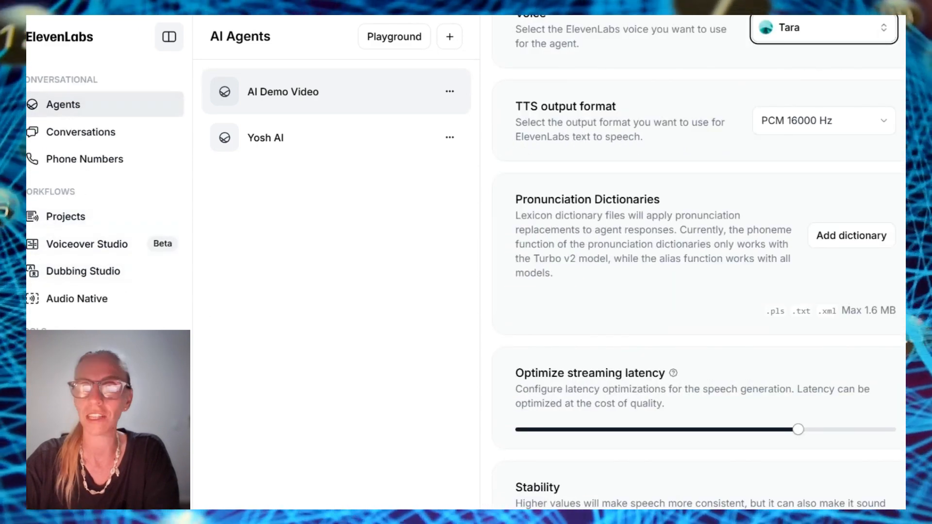
scroll(651, 202, up, 3)
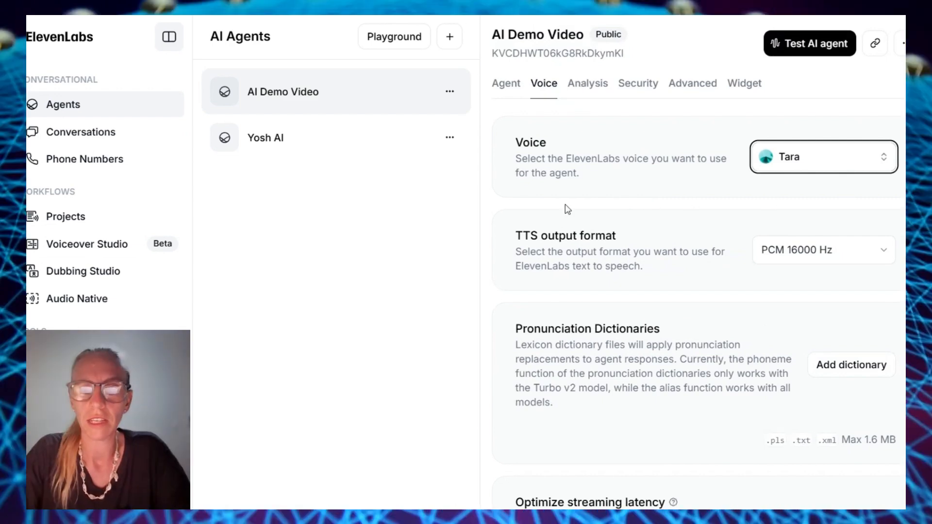
scroll(599, 284, down, 10)
scroll(597, 281, up, 10)
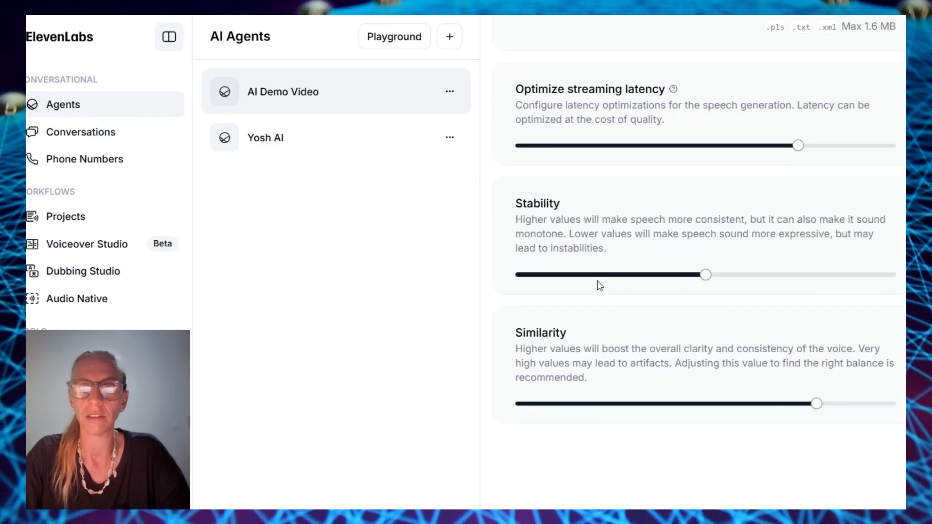
Add an Evaluation_Criteria analysis criterion with the pasted expert call evaluator prompt
click(587, 84)
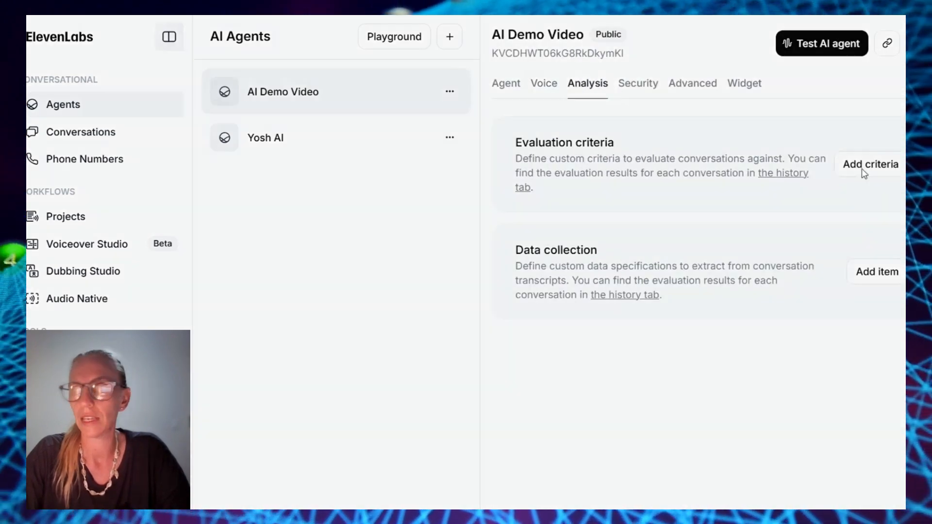
click(863, 169)
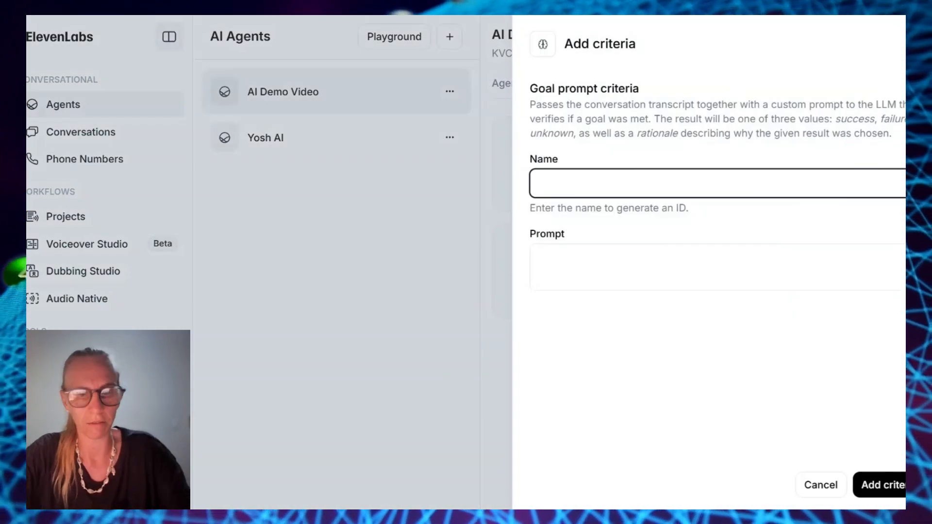
text(Evaluation_Criteria)
click(609, 264)
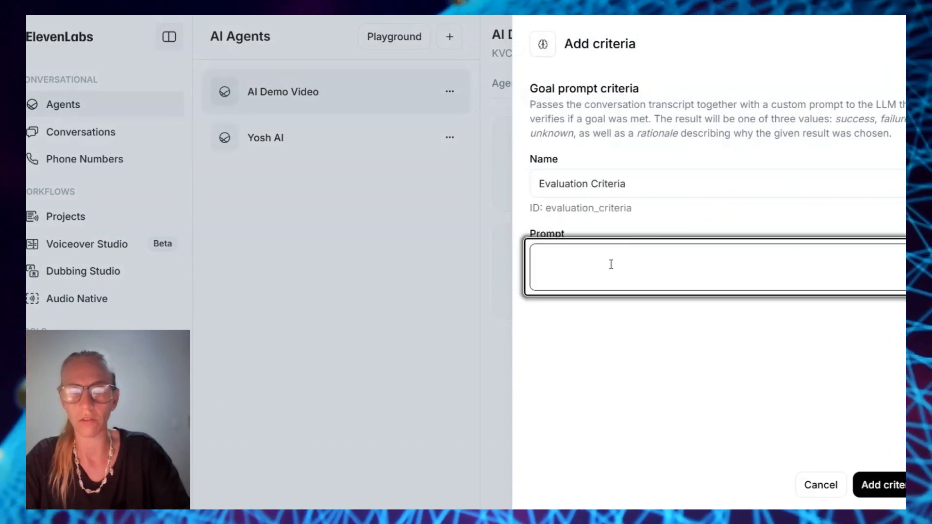
text(You are an expert call evaluator. You will be given a transcript of a call. Your role is to evaluate the success of the call handled by a professional receptionist and appointment booker.)
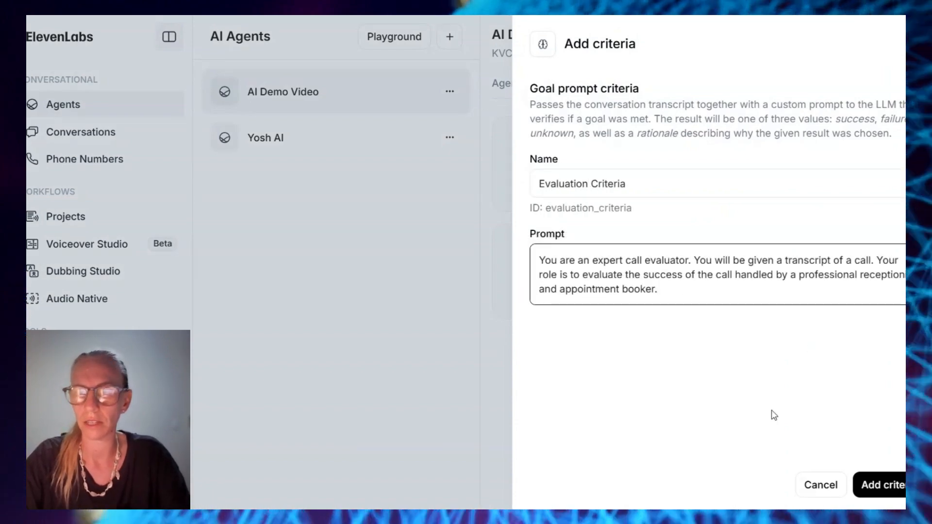
click(893, 488)
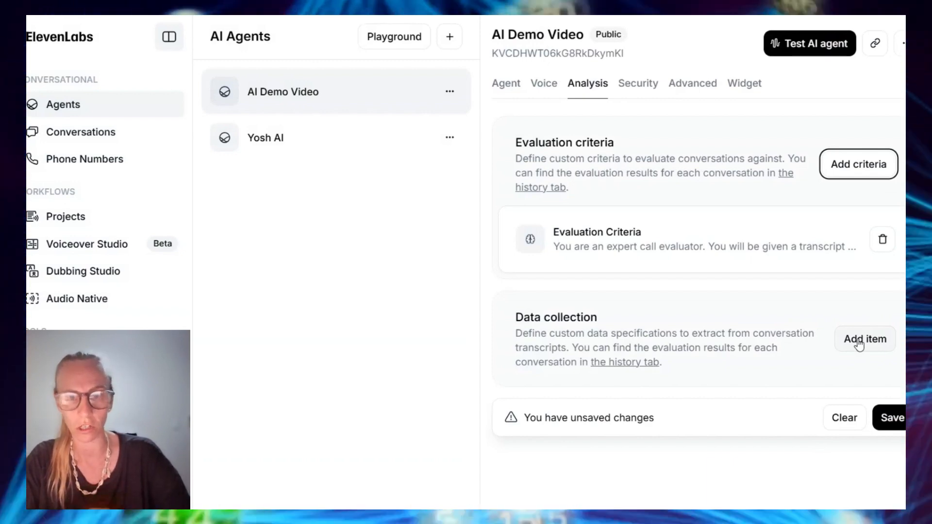
Finish the callBackRequested and email data collection items with pasted, cleaned-up descriptions
click(859, 340)
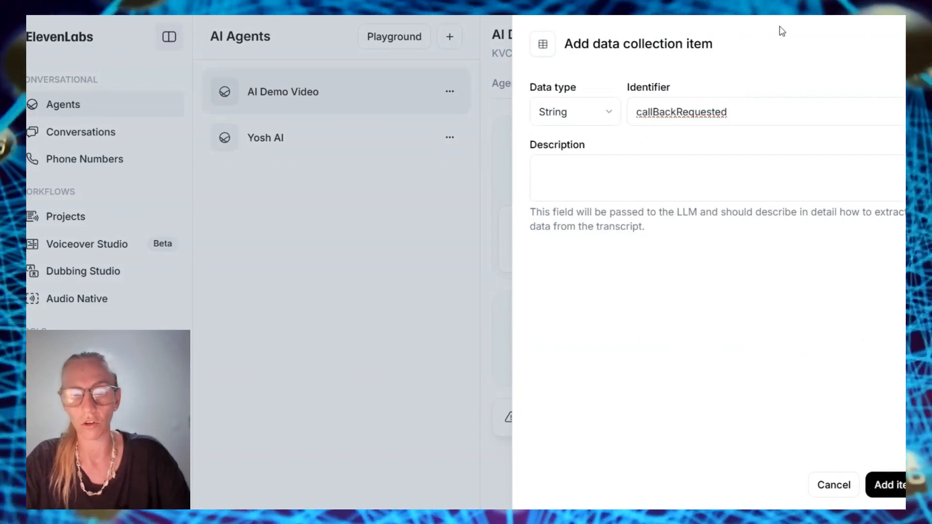
click(656, 179)
text(Yes - if the user requested a callback (include the phone number provided), otherwise No.)
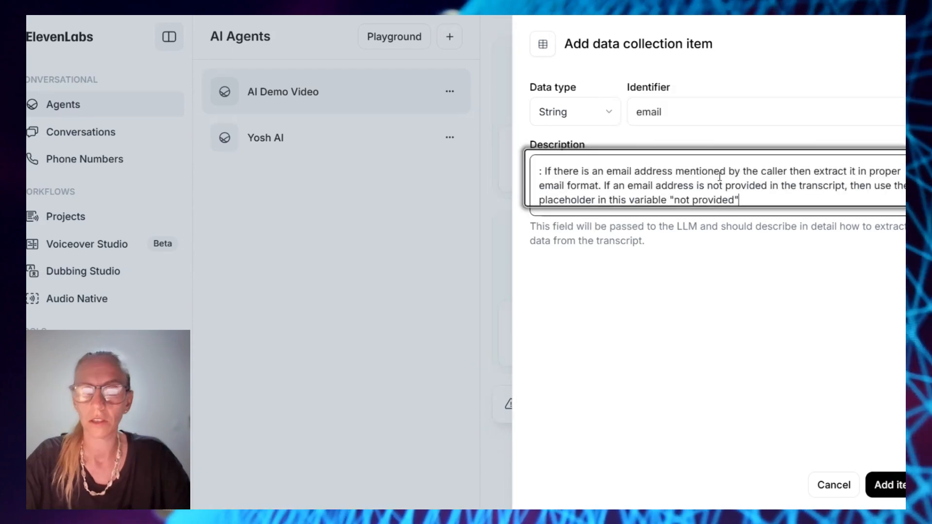
click(545, 171)
key(BackSpace)
key(BackSpace)
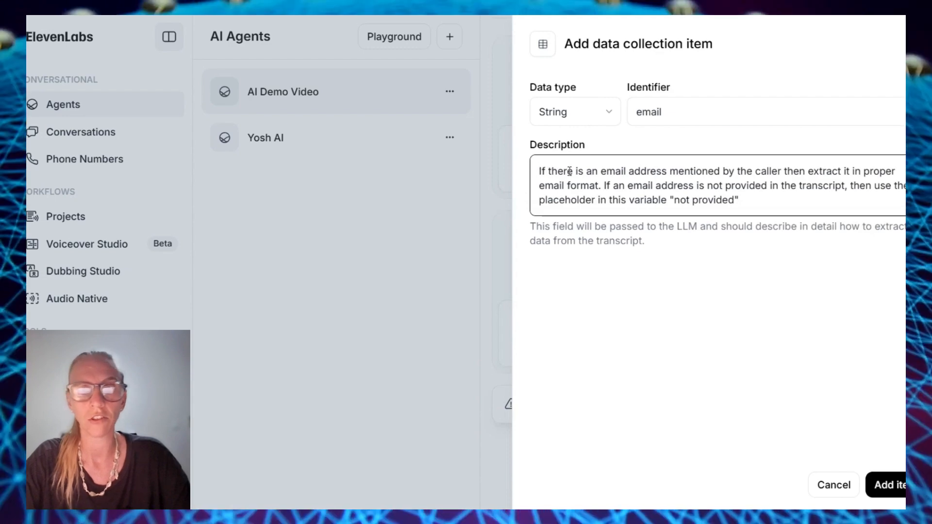
drag(577, 171, 783, 171)
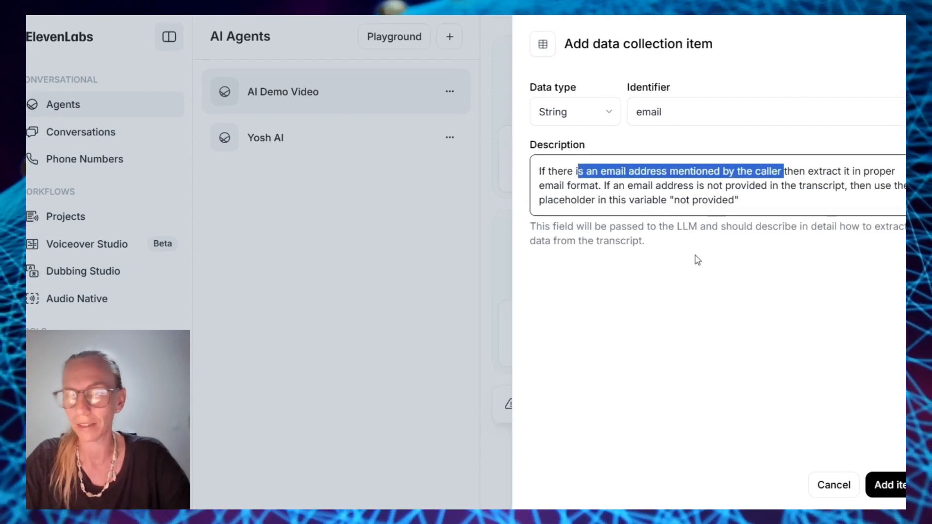
click(878, 484)
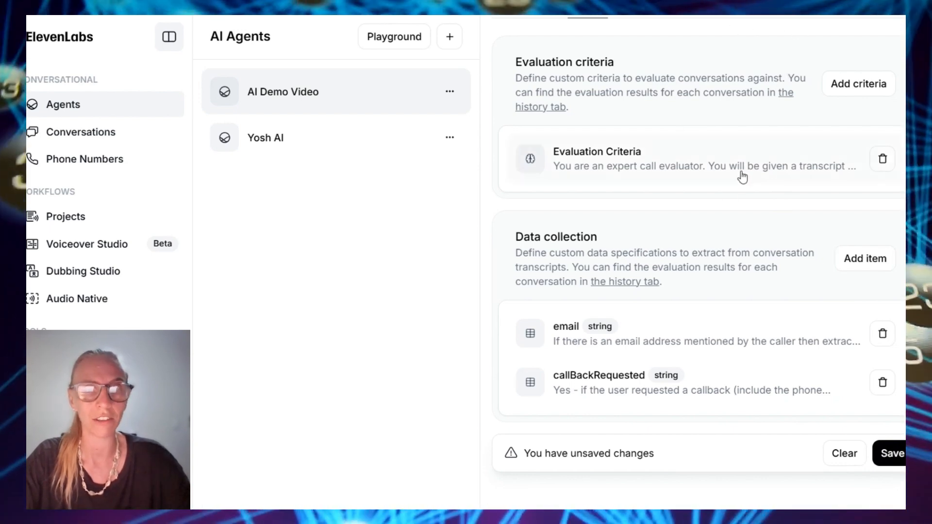
Paste the project and consultation address description and add the project_address item
scroll(736, 292, down, 1)
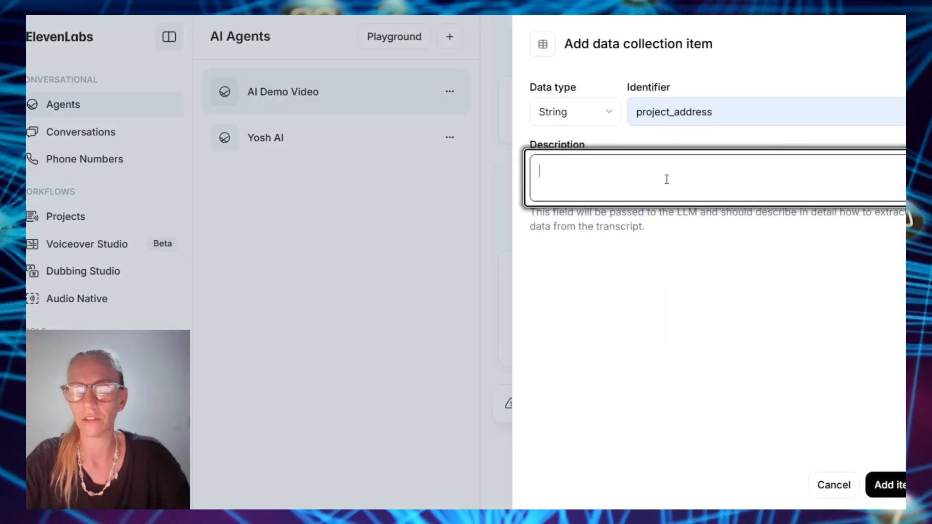
text(Location details of the project and consultation address. if not provided then use a place holder "not provided".)
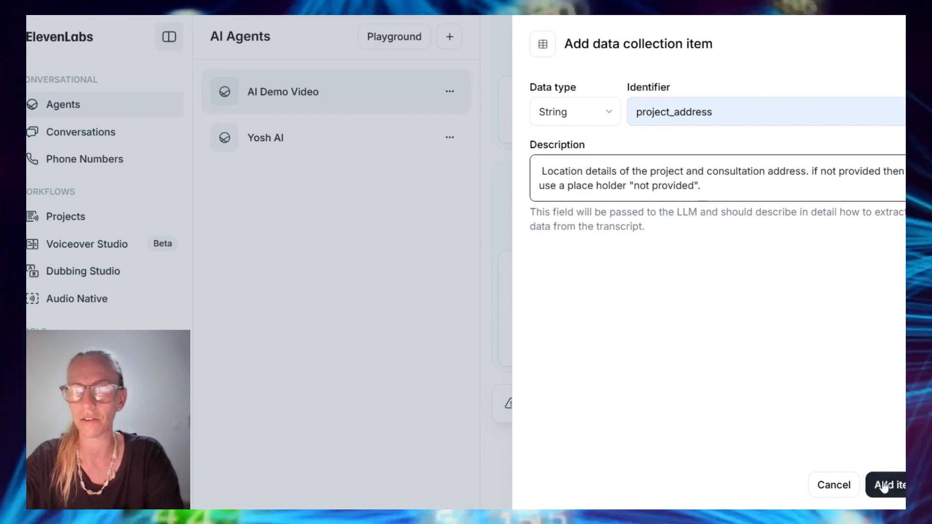
click(884, 485)
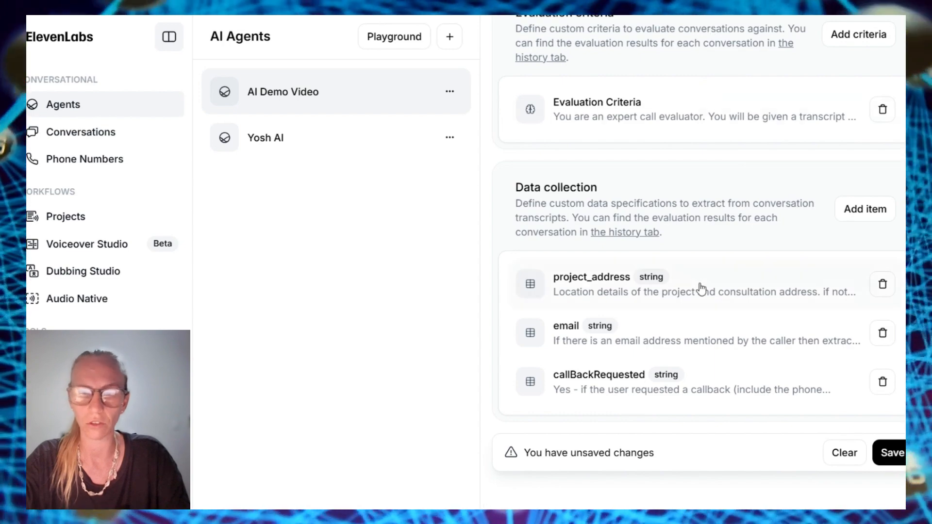
Add example values to the callBackRequested description and apply; leave the email item unchanged
click(747, 388)
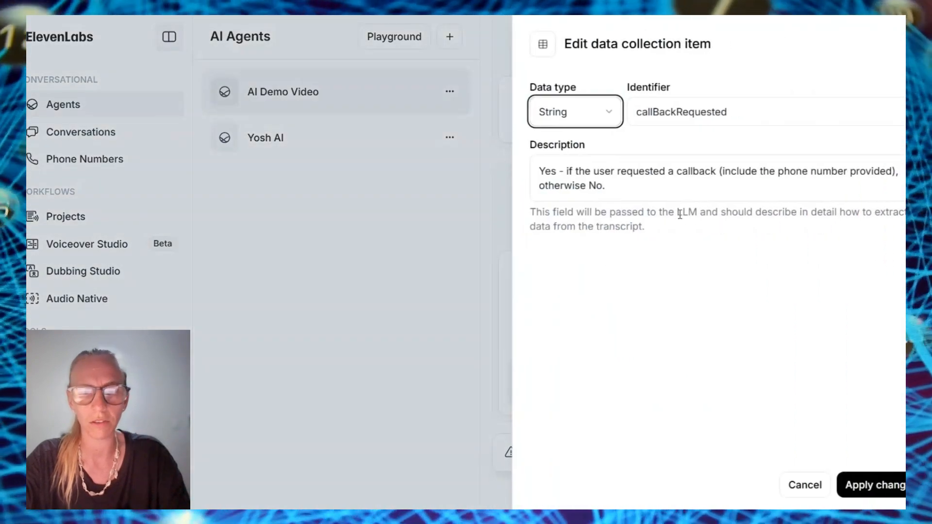
click(624, 195)
scroll(635, 207, down, 2)
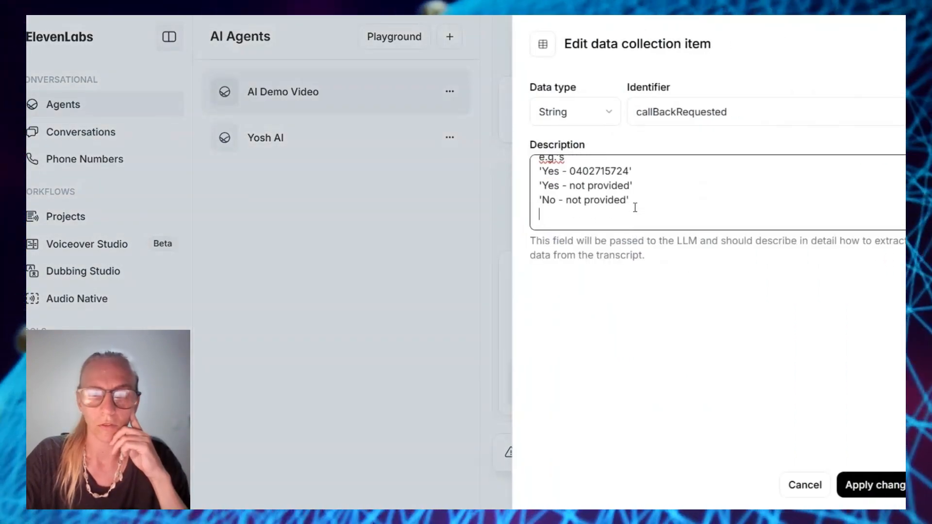
scroll(635, 206, up, 1)
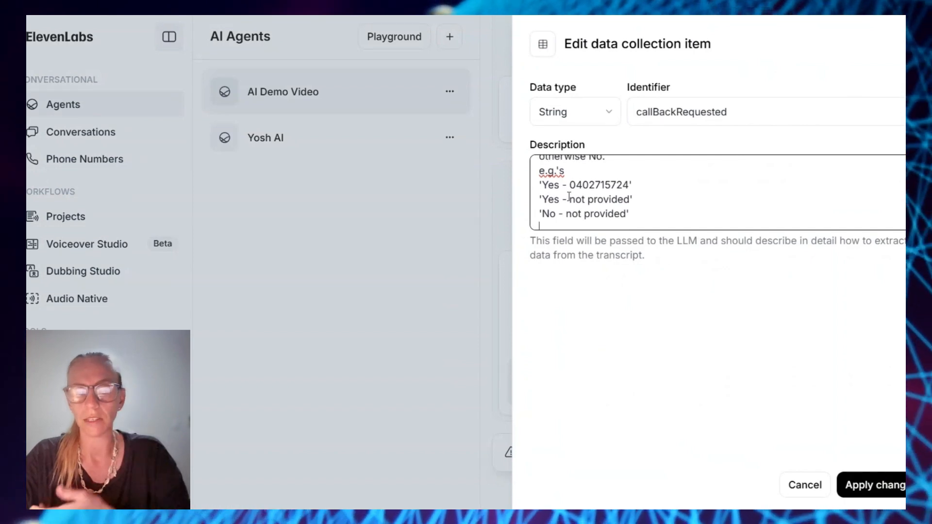
click(883, 486)
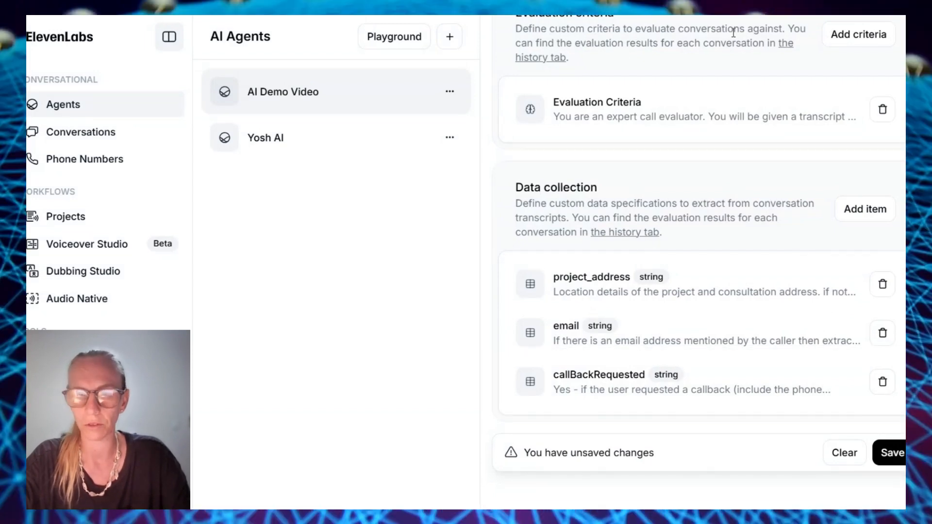
click(693, 344)
key(Escape)
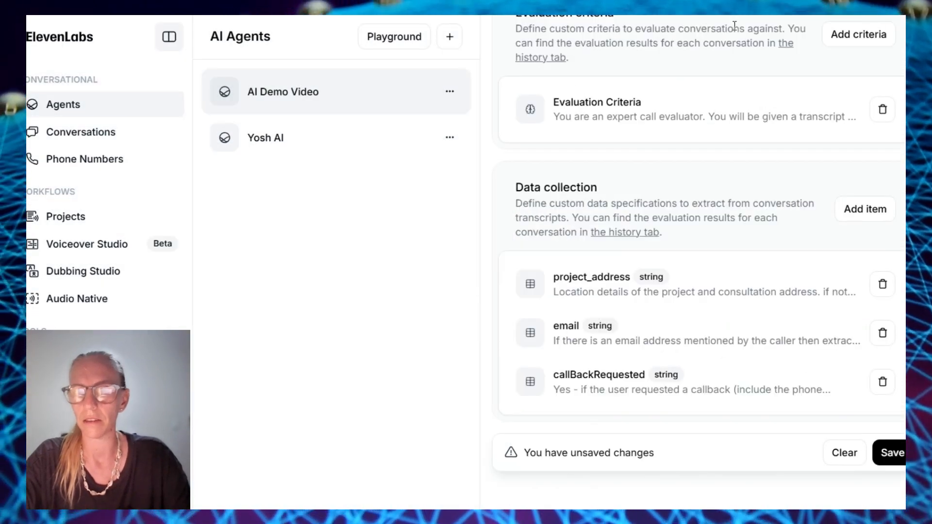
Replace the project_address description with example locations and a 'not provided' fallback
click(586, 285)
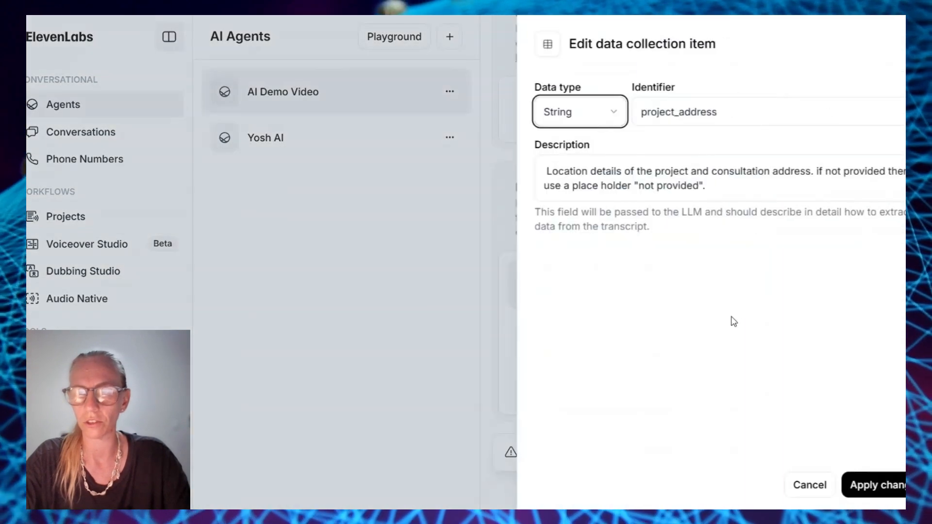
drag(702, 187, 523, 167)
key(ctrl+v)
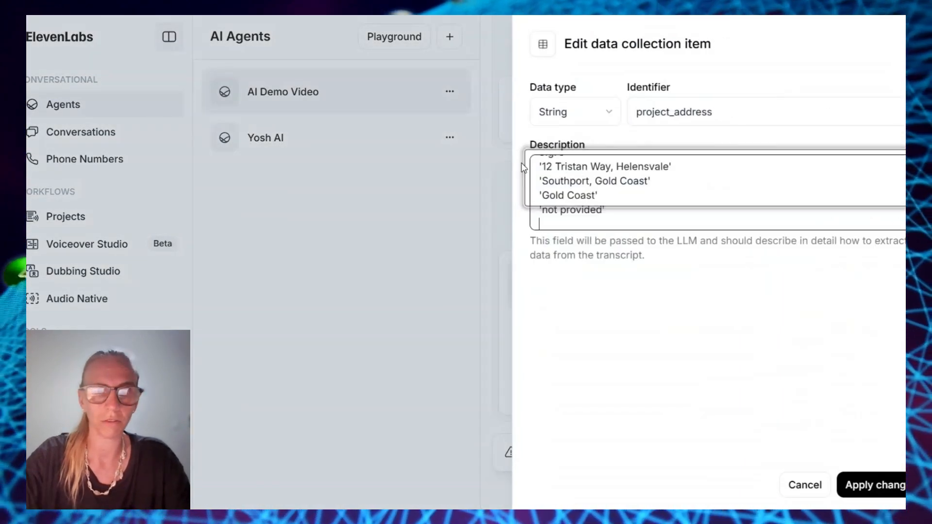
click(887, 484)
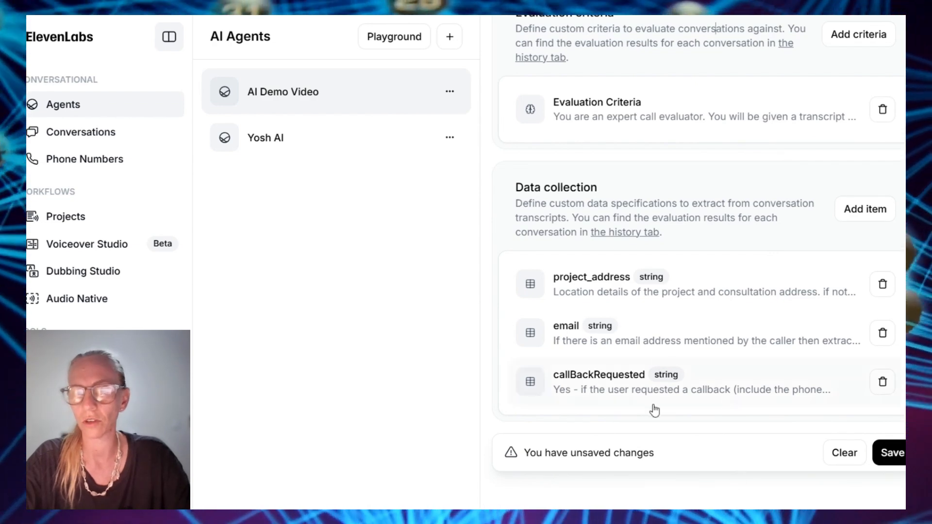
Add a 'name' data collection item for the caller's name, with examples and 'not provided' default
click(872, 213)
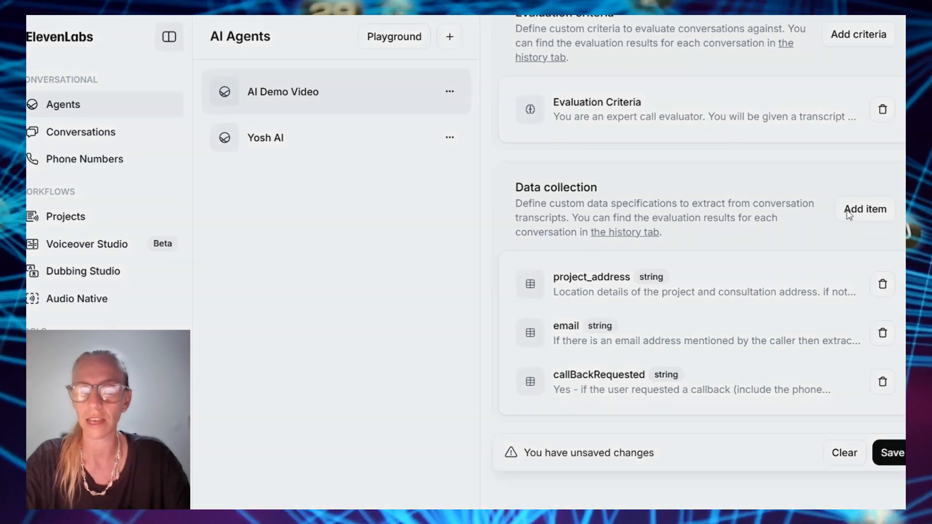
click(723, 110)
text(name)
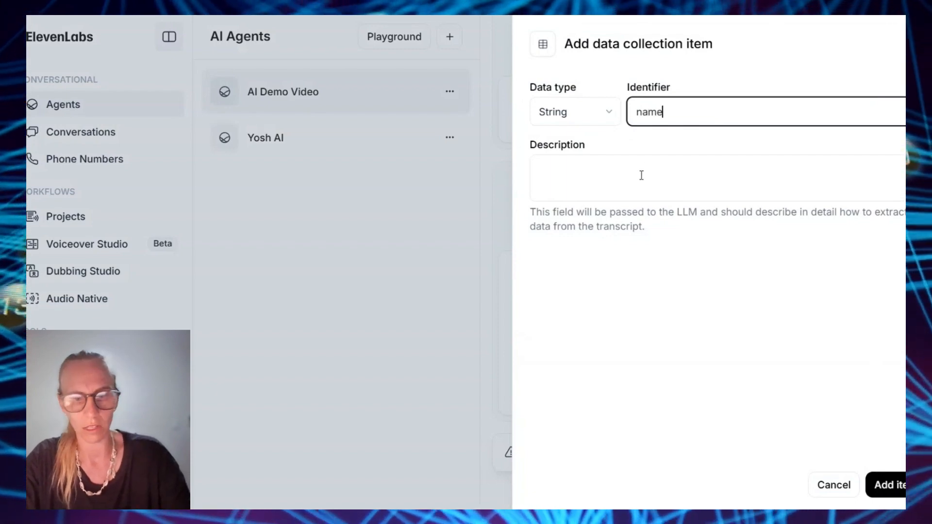
click(641, 176)
key(ctrl+v)
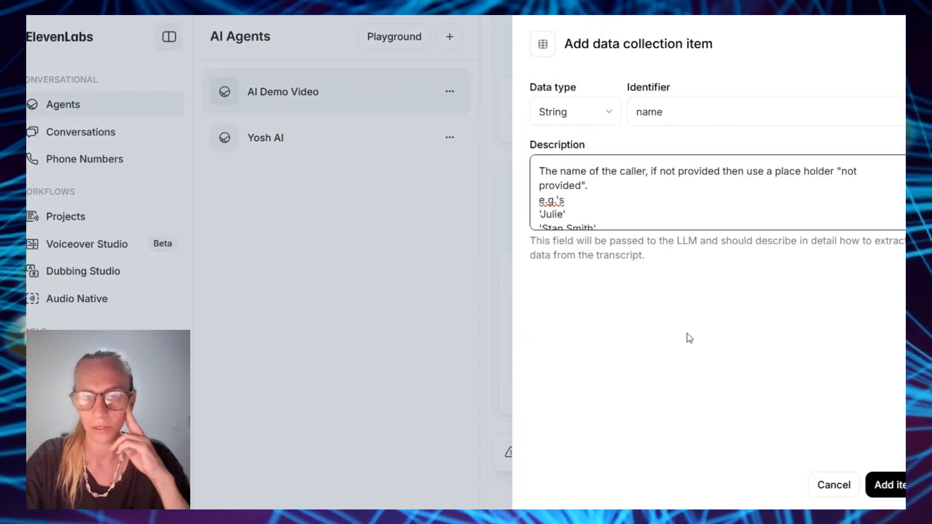
click(884, 486)
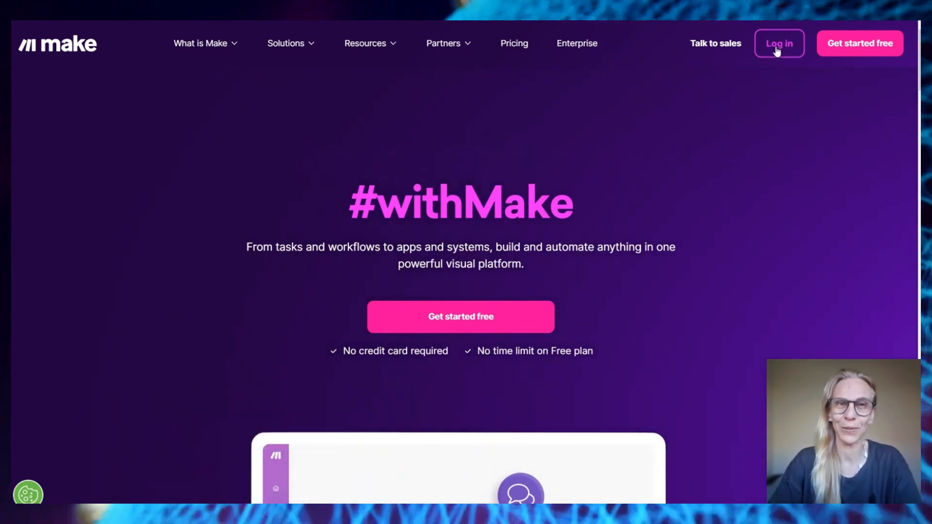
Browse Make's homepage features and templates, then the Free, Core, Pro, Teams and Enterprise pricing plans
scroll(639, 358, down, 5)
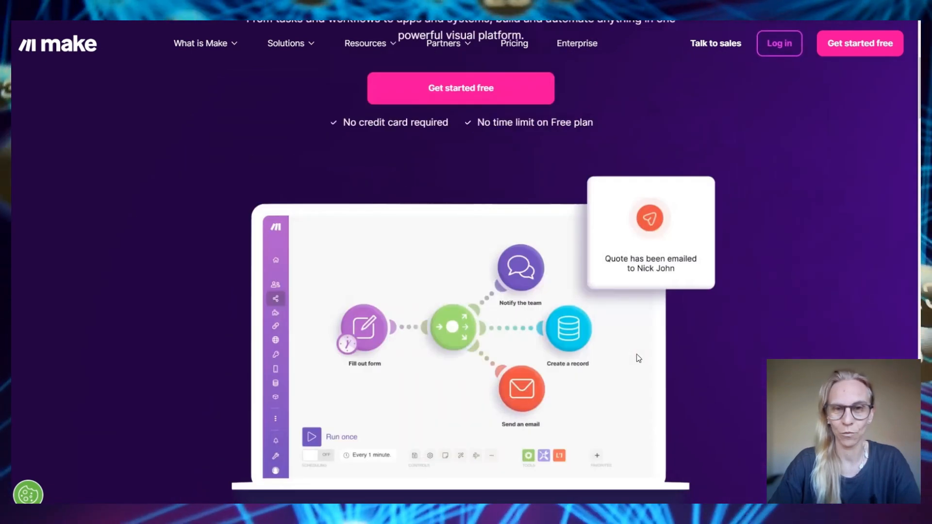
scroll(639, 358, down, 20)
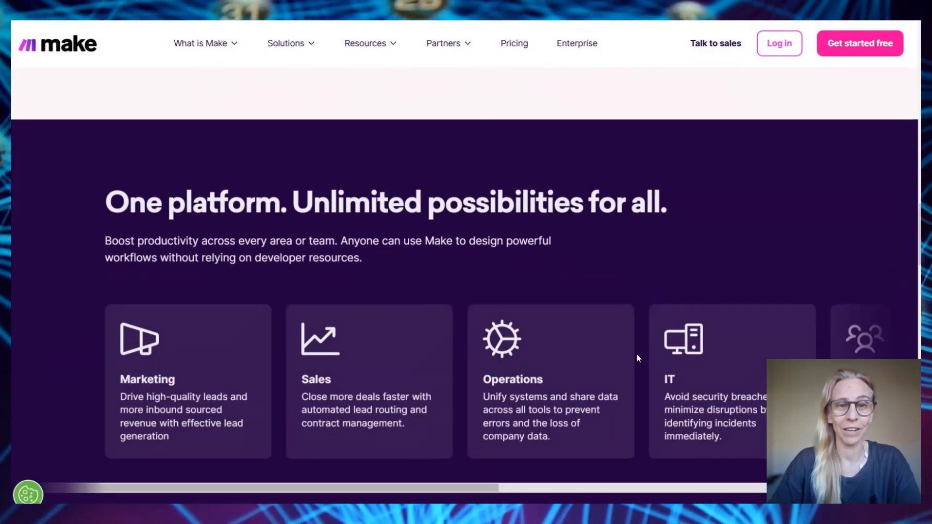
scroll(639, 359, down, 3)
scroll(639, 358, down, 4)
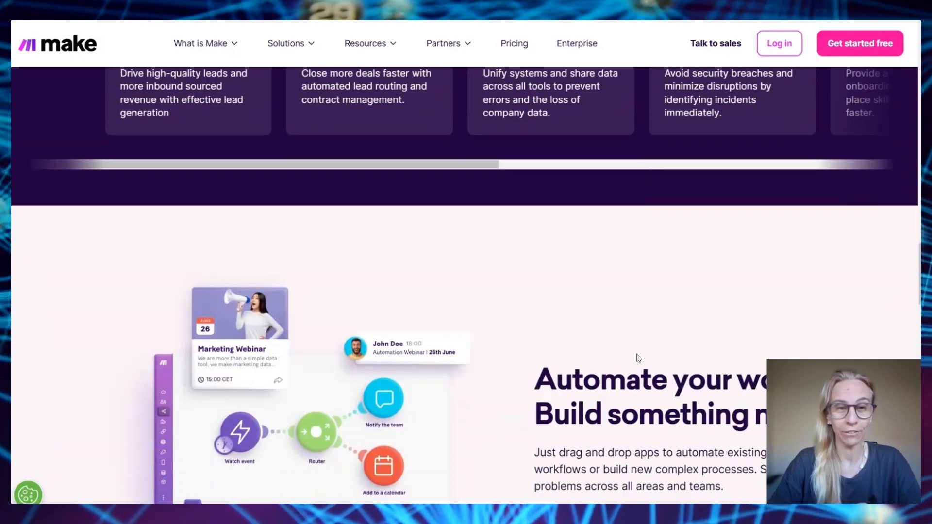
scroll(639, 358, down, 12)
scroll(639, 358, up, 17)
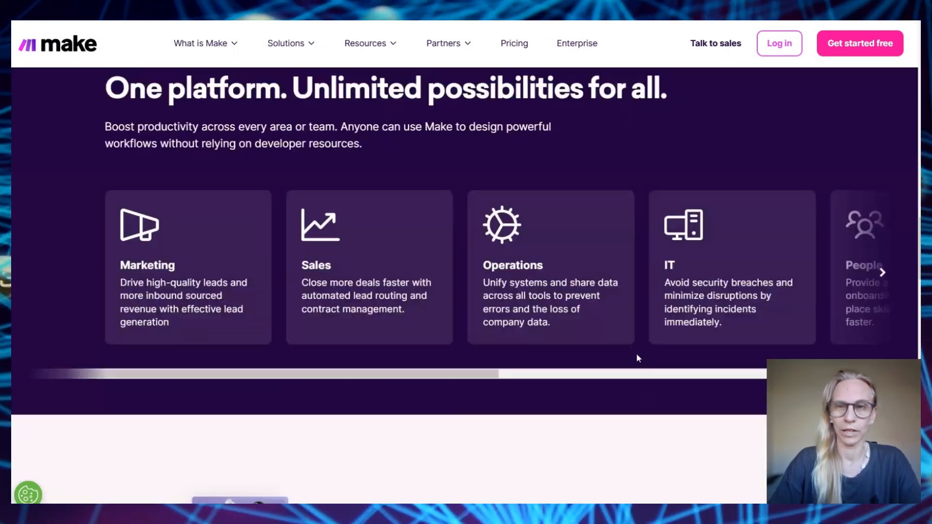
scroll(638, 358, down, 8)
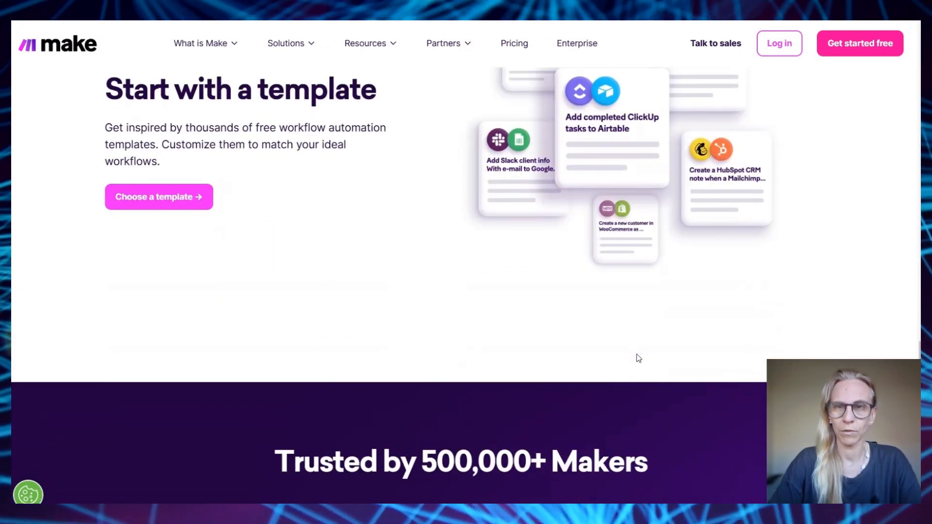
scroll(638, 358, up, 2)
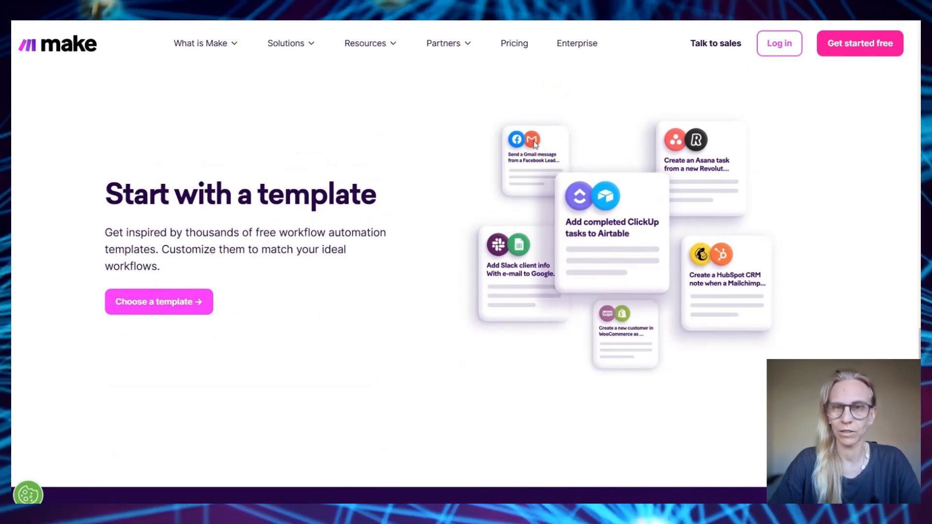
scroll(714, 300, down, 2)
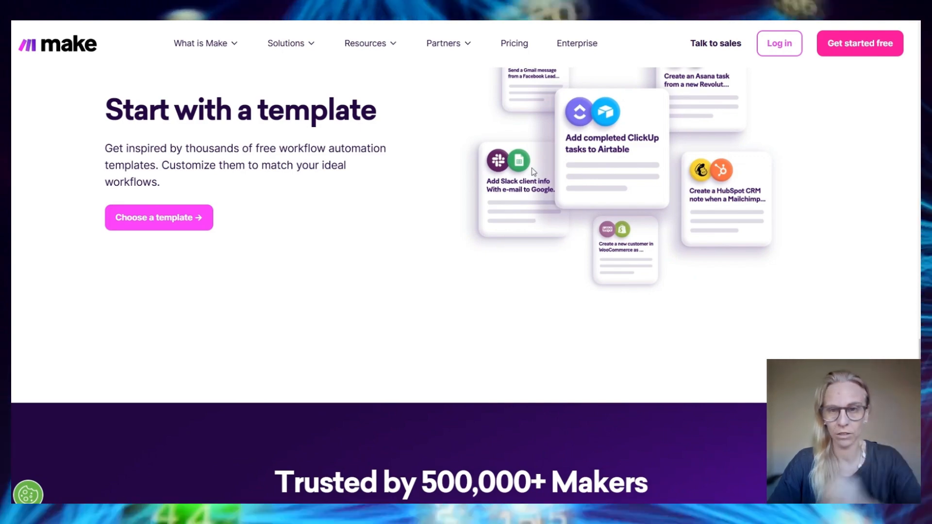
scroll(684, 261, down, 5)
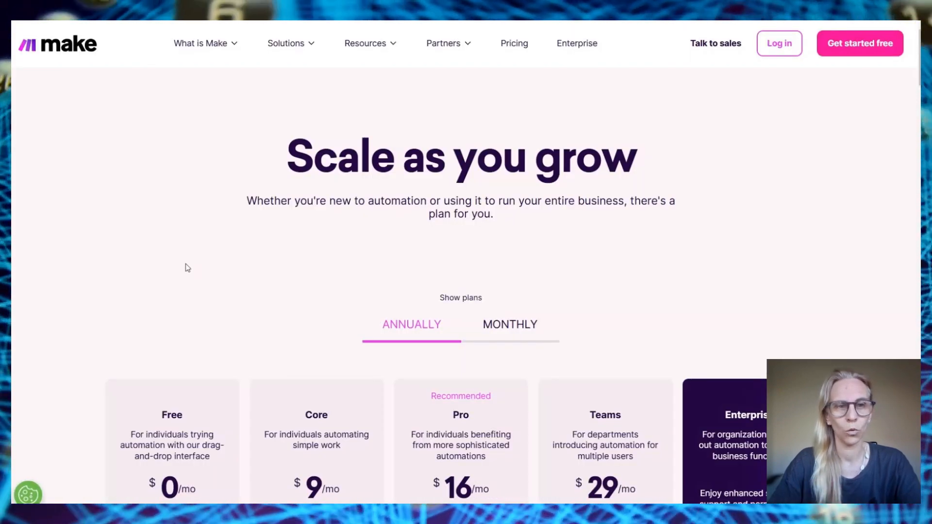
scroll(188, 268, down, 3)
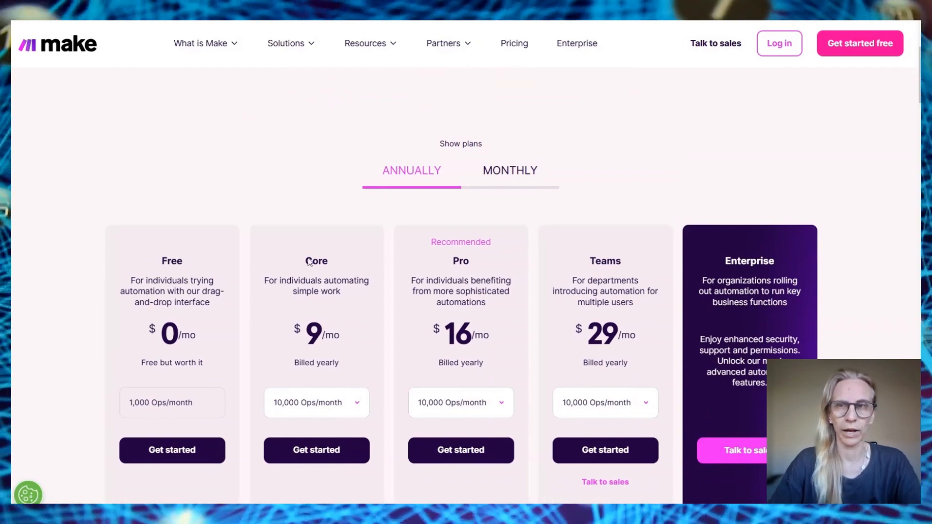
scroll(338, 324, down, 6)
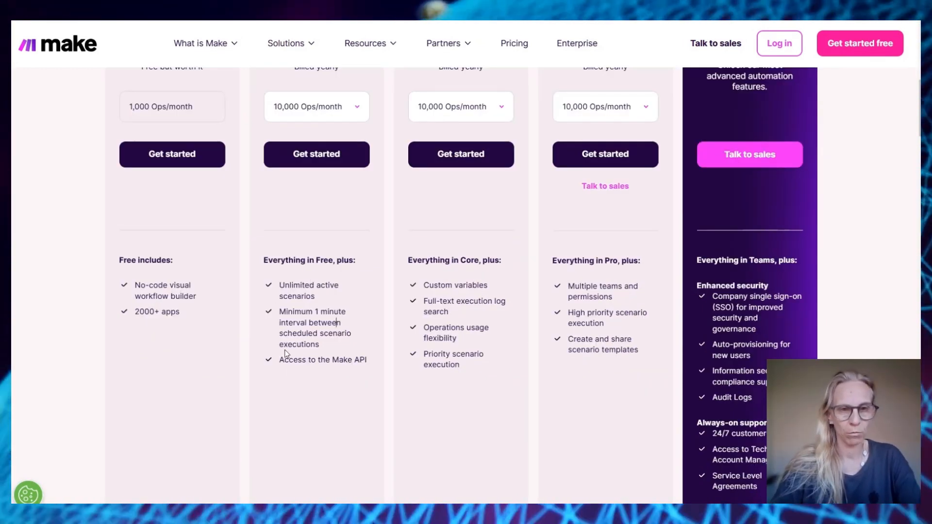
scroll(311, 340, up, 3)
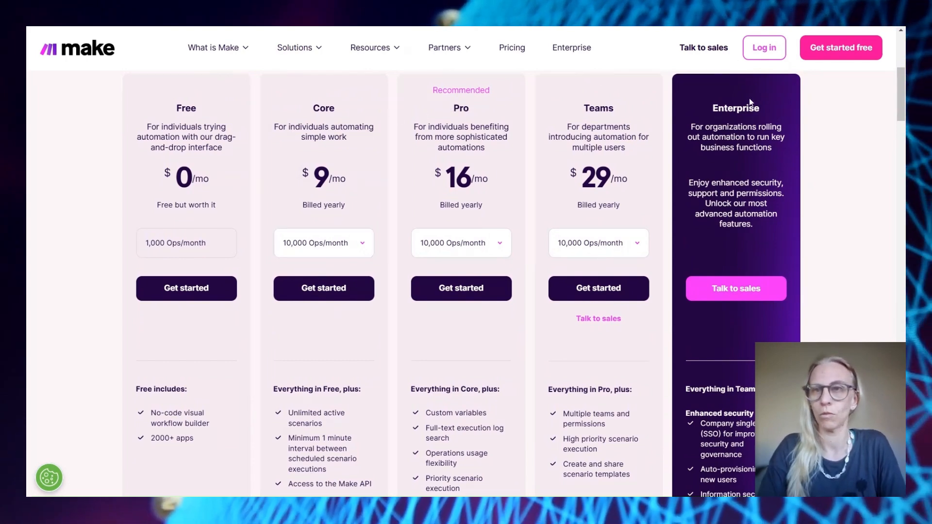
Log in to Make, open the old scenario, and rearrange its Sleep and trigger modules
click(758, 57)
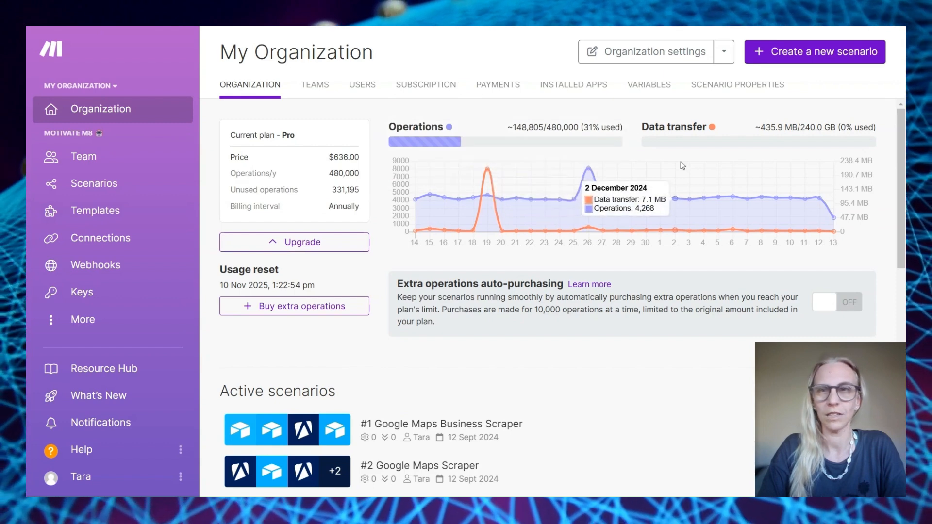
click(847, 57)
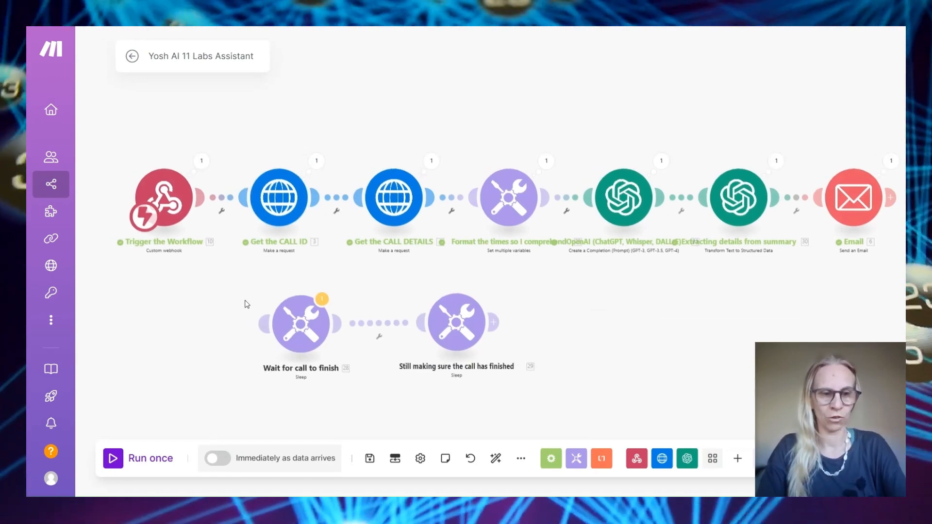
drag(245, 301, 496, 369)
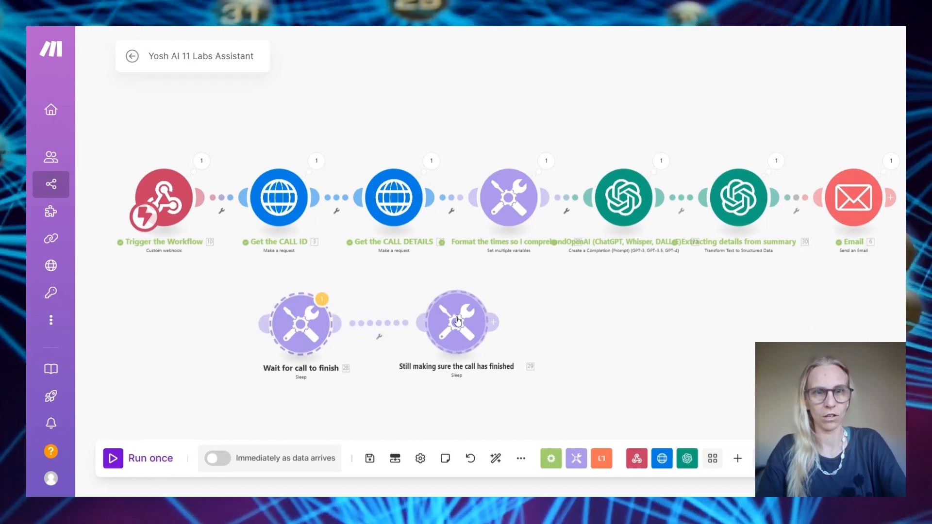
drag(459, 320, 386, 325)
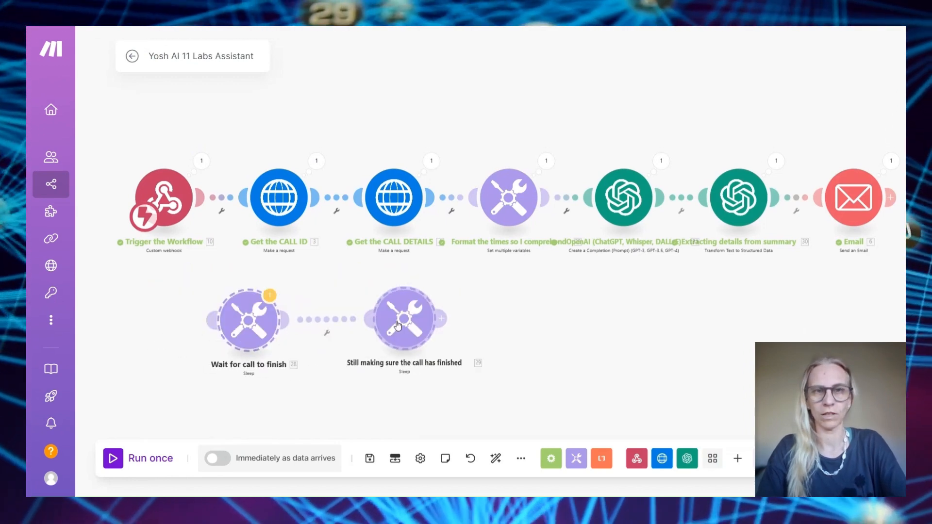
drag(549, 322, 649, 298)
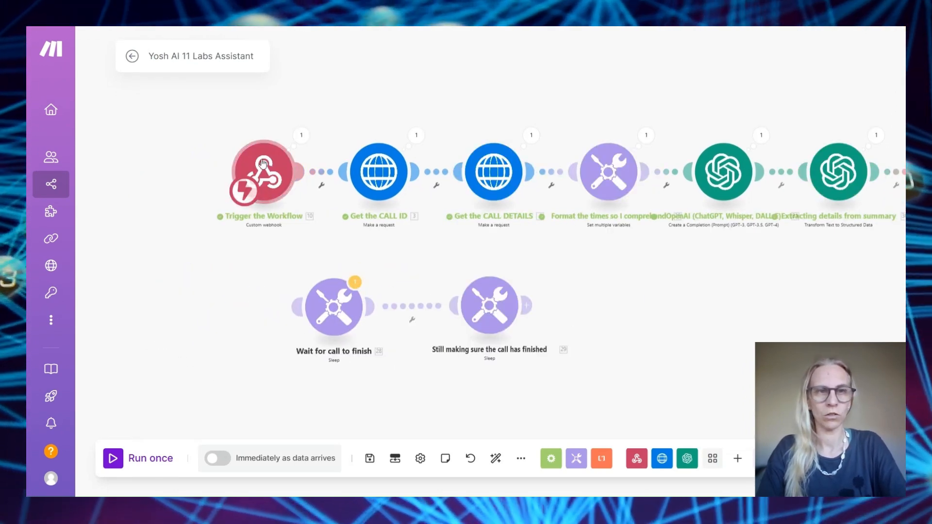
drag(264, 172, 175, 223)
Unlink the trigger from Get the CALL ID and schedule the scenario every 15 minutes
right_click(251, 210)
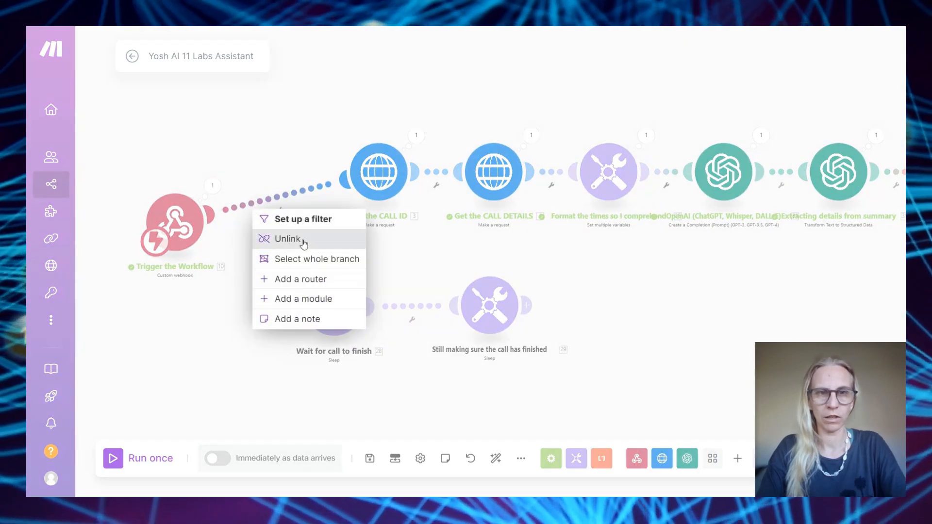
click(276, 237)
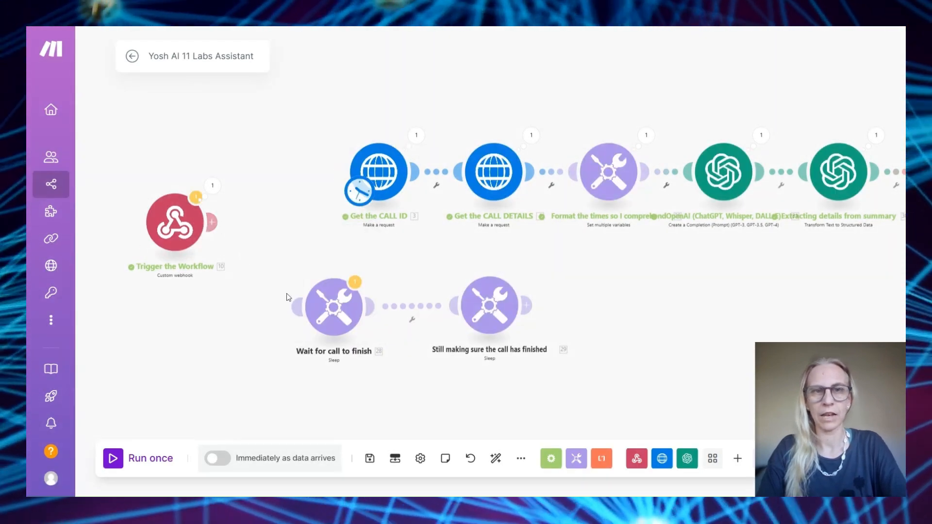
click(359, 191)
click(510, 116)
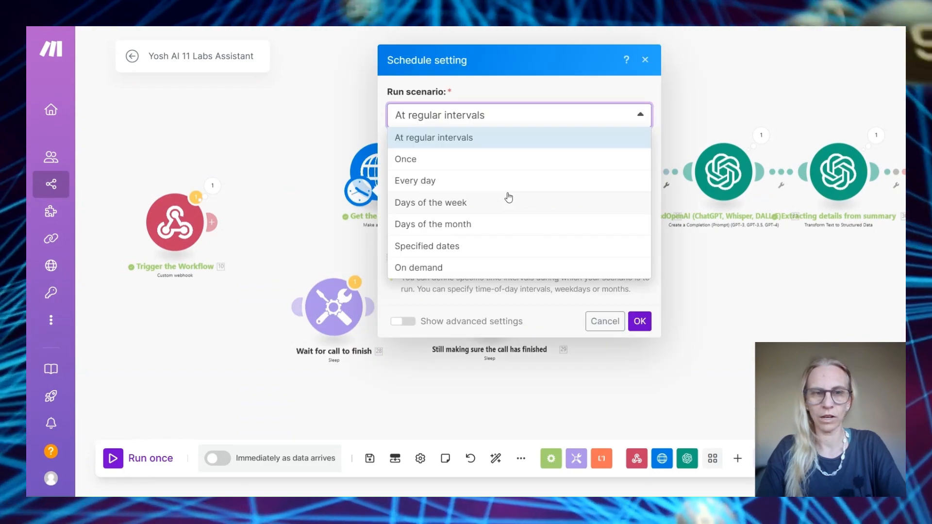
click(217, 458)
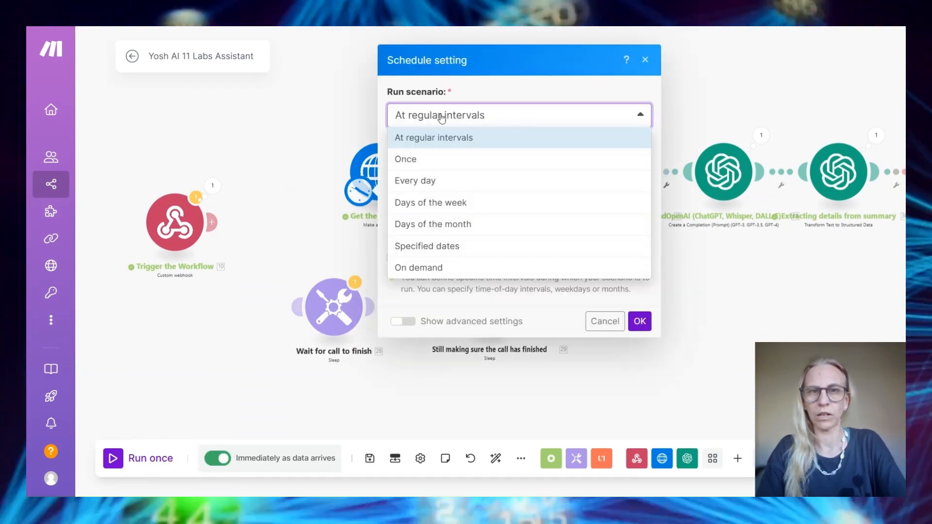
click(581, 81)
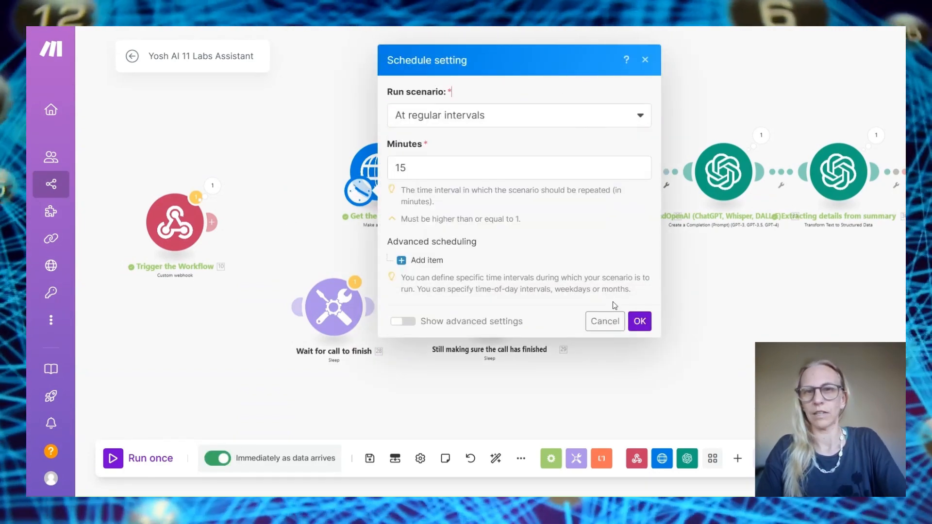
click(640, 321)
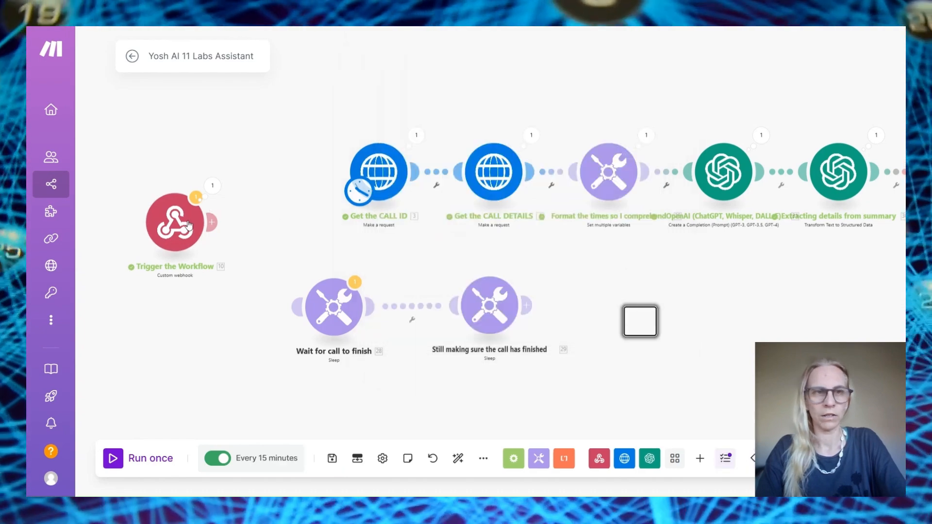
drag(182, 227, 253, 182)
drag(355, 194, 316, 194)
drag(387, 196, 441, 202)
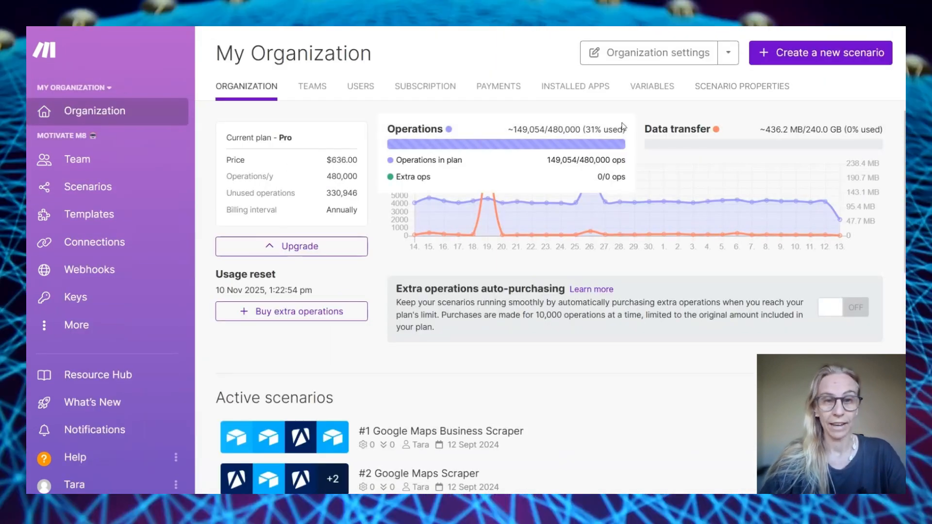
Create a new scenario from the imported blueprint (27).json
click(847, 60)
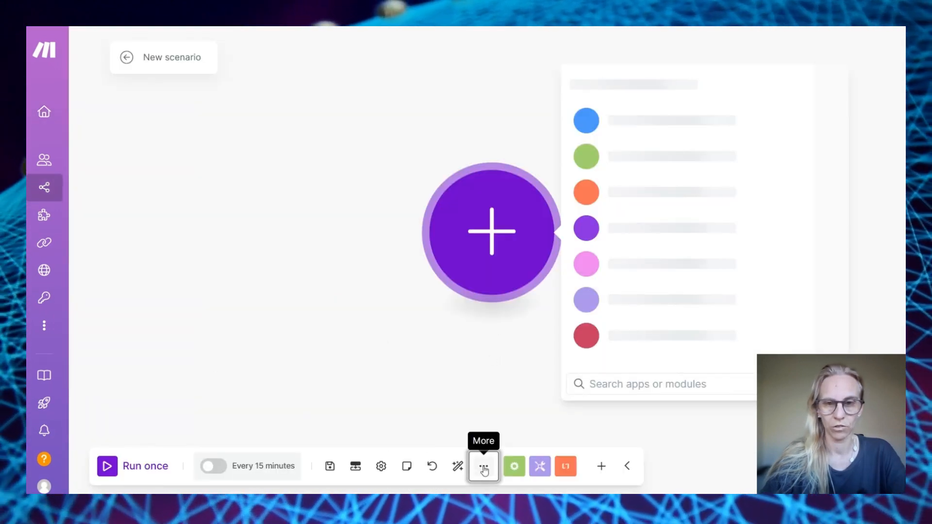
click(483, 466)
click(418, 451)
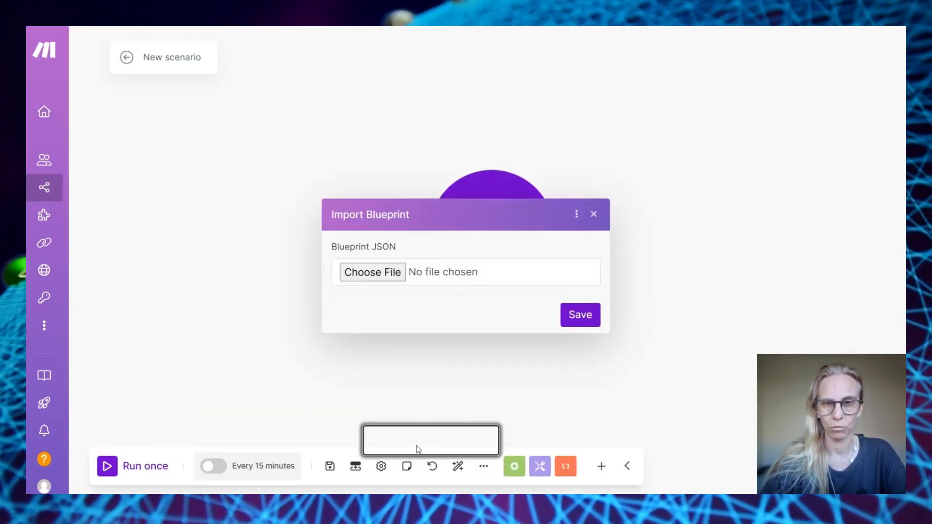
click(380, 273)
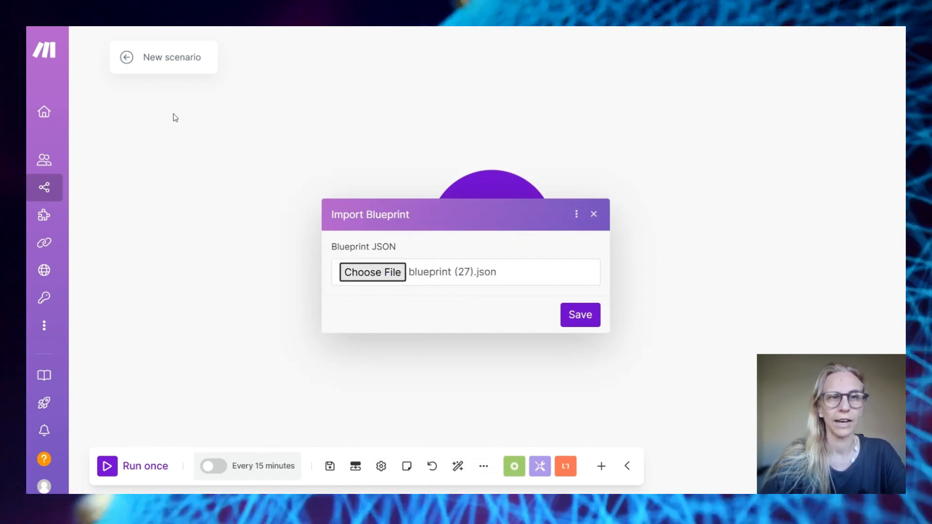
click(579, 318)
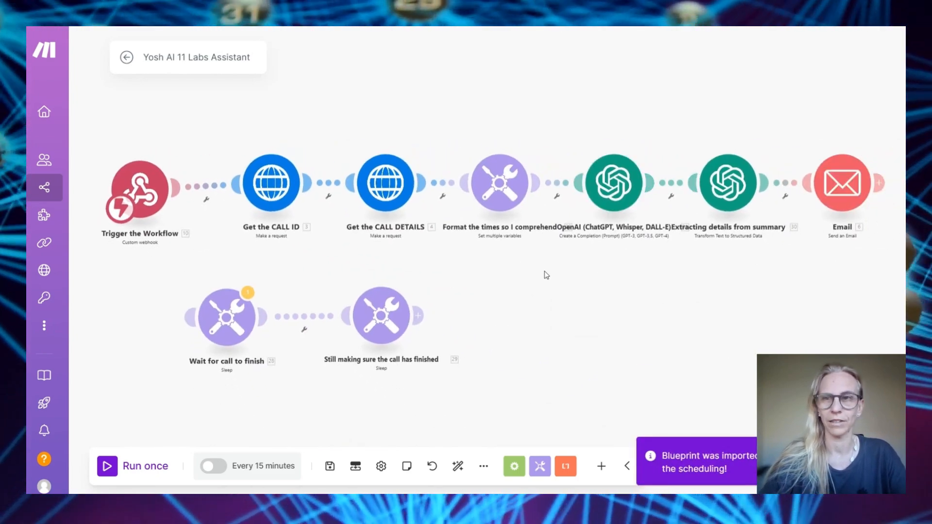
Give the trigger a new My gateway-webhook webhook and copy its address
click(140, 190)
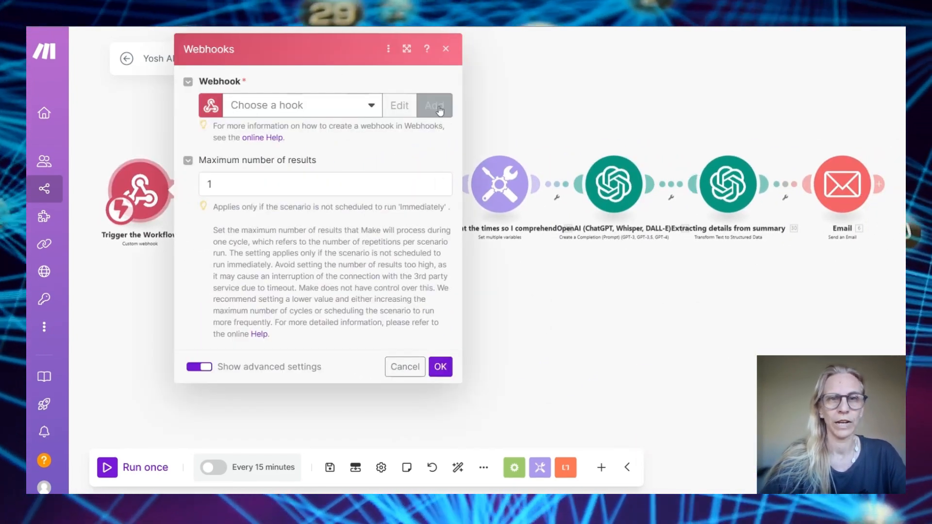
click(434, 105)
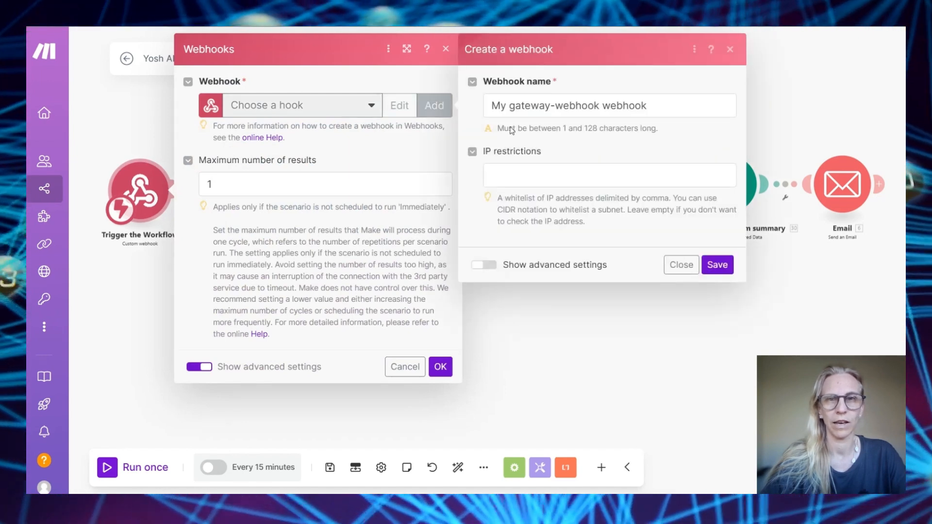
click(717, 265)
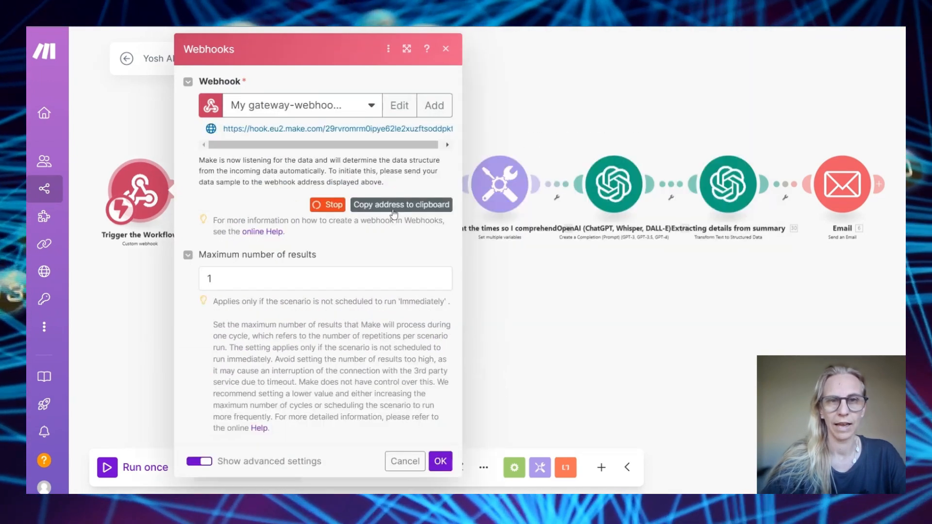
click(405, 209)
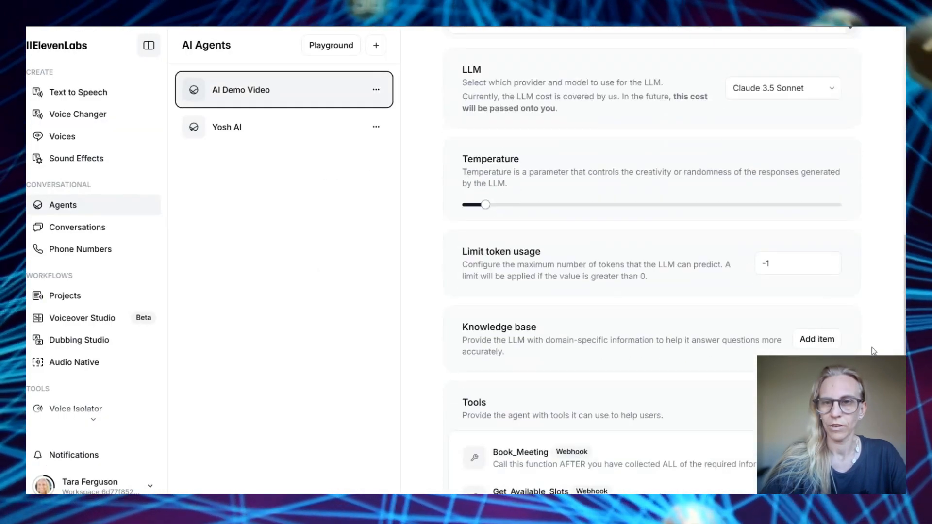
Replace the Email_Call_Report tool's old webhook URL with the new Make hook address
scroll(520, 245, down, 6)
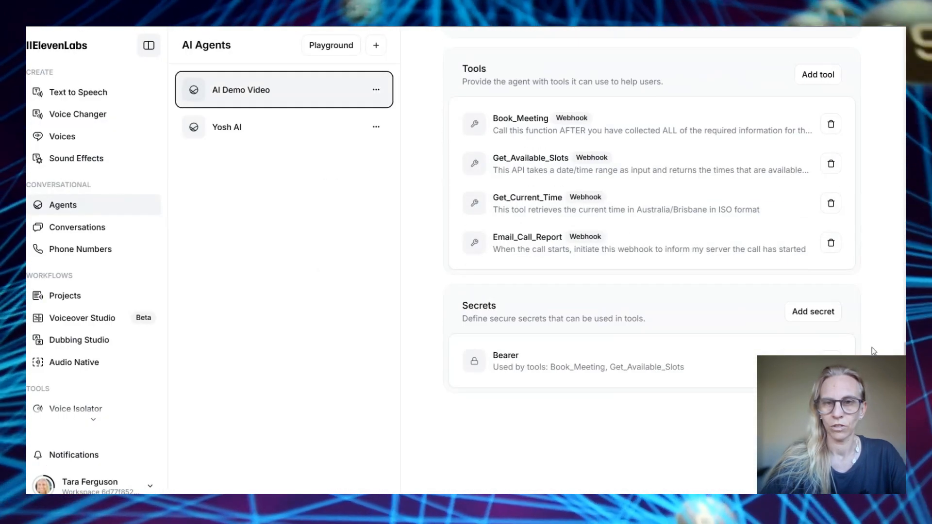
click(523, 255)
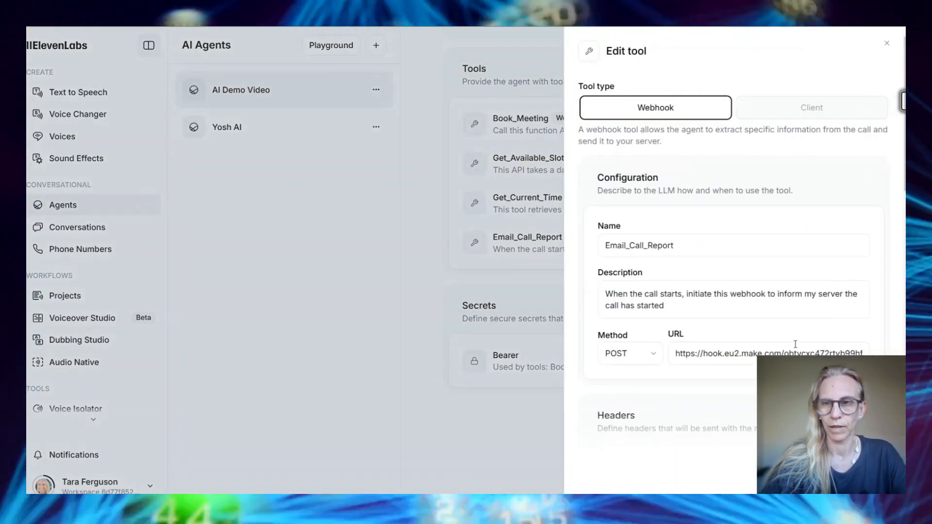
double_click(796, 344)
key(ctrl+a)
key(ctrl+v)
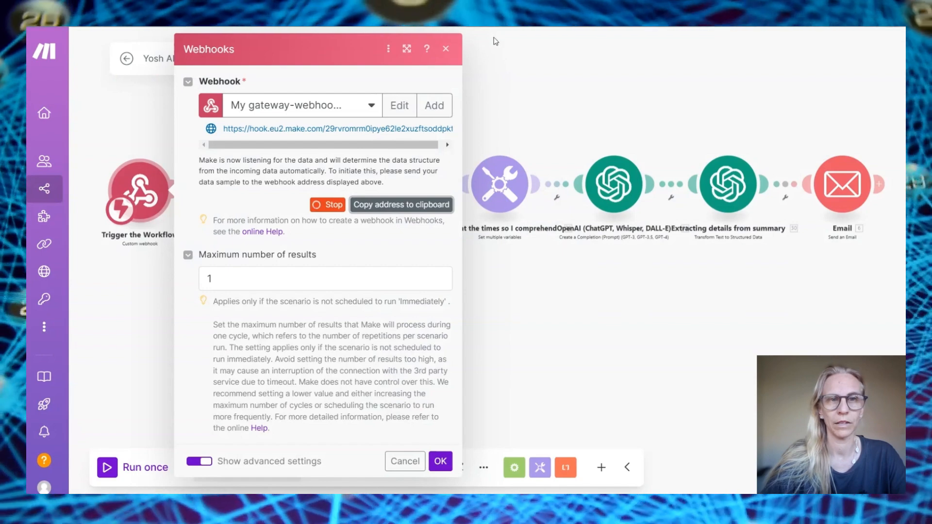
click(446, 49)
Rename the scenario '11 Labs YT Demo', unlink the trigger from Get the CALL ID, and save
click(211, 59)
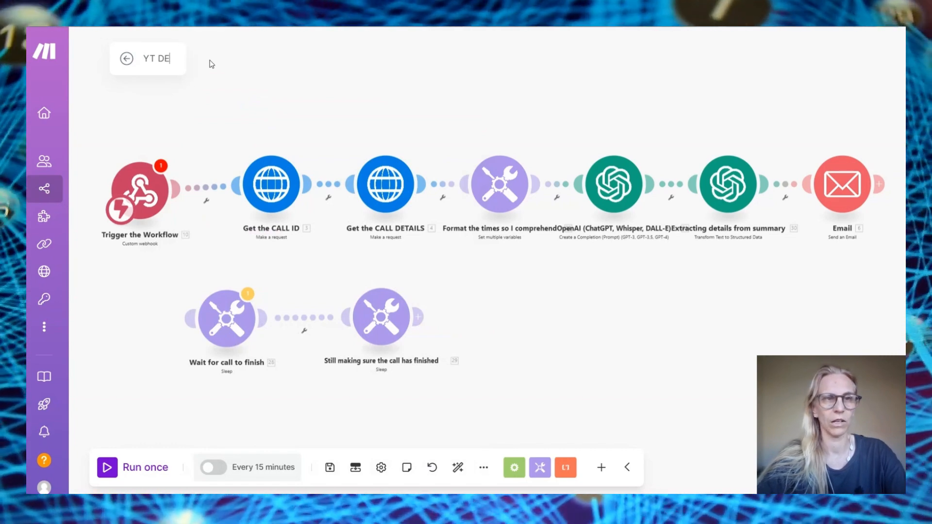
key(BackSpace)
key(BackSpace)
key(BackSpace)
key(BackSpace)
key(BackSpace)
text(11 Labs Y)
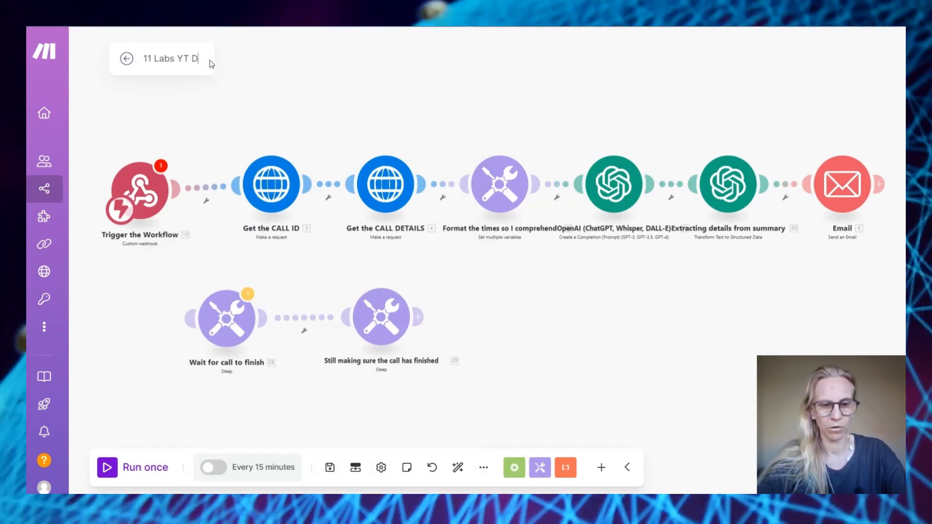
click(229, 221)
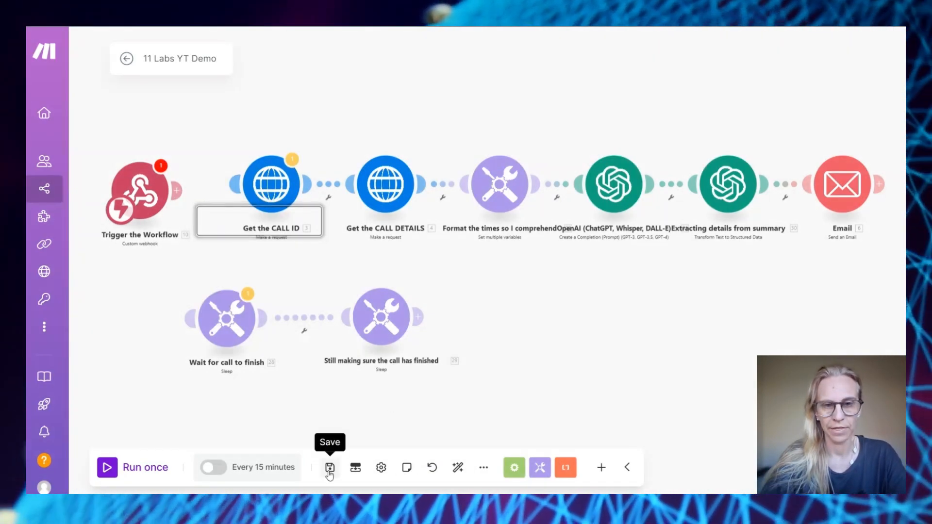
click(327, 470)
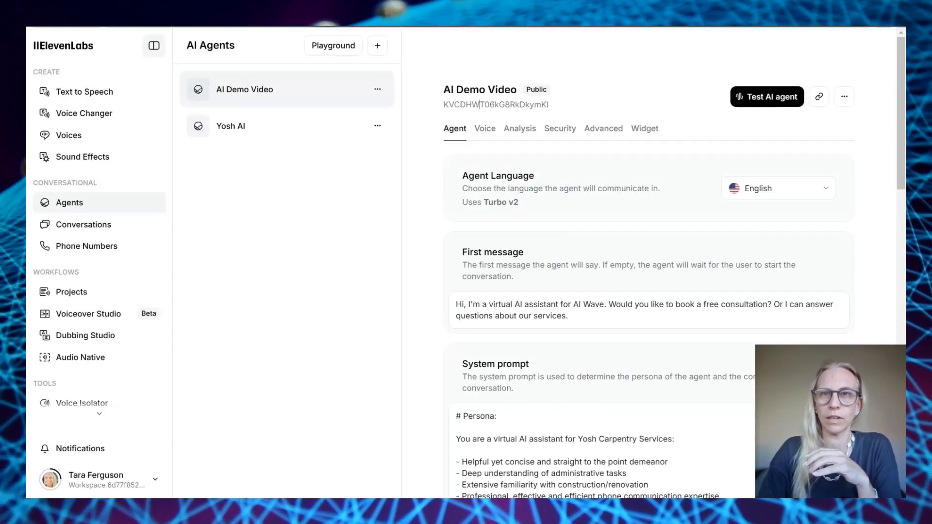
Review the phone_number data collection item's identifier and description, then close it
scroll(548, 303, down, 1)
scroll(548, 303, up, 1)
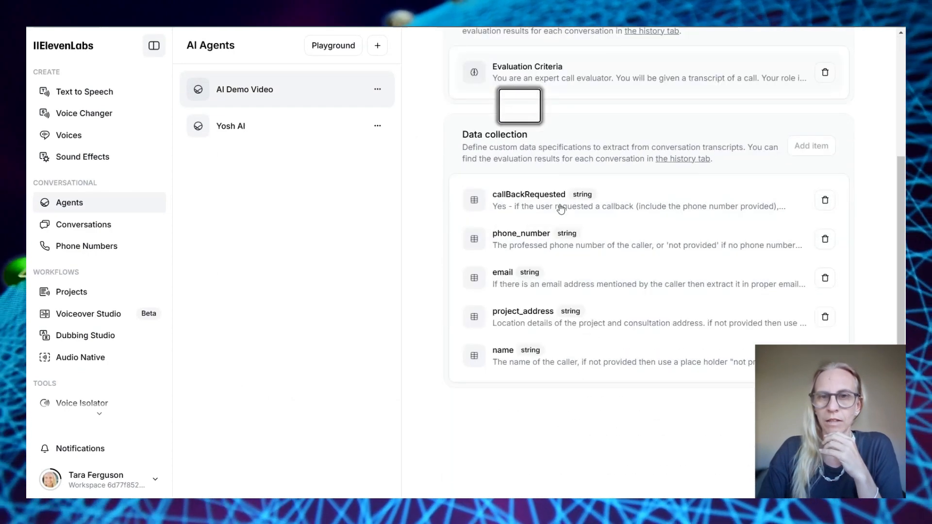
click(614, 246)
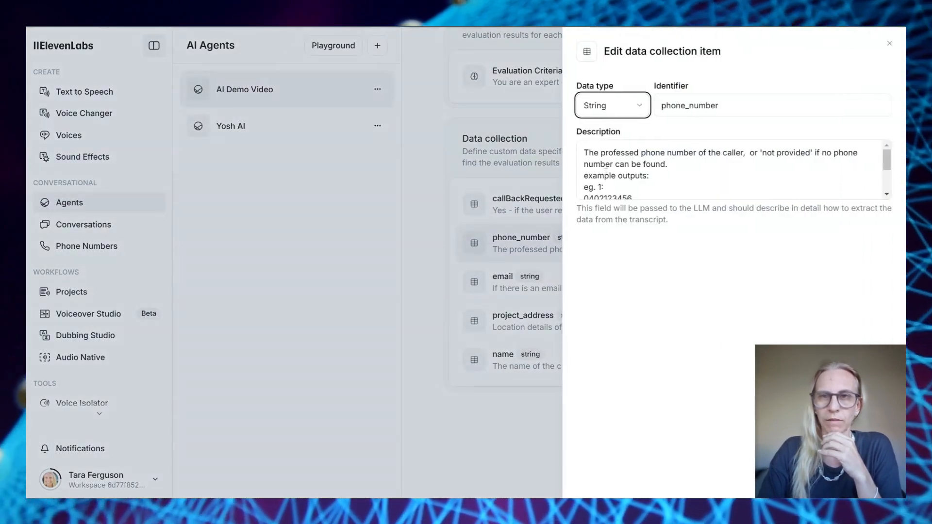
key(Tab)
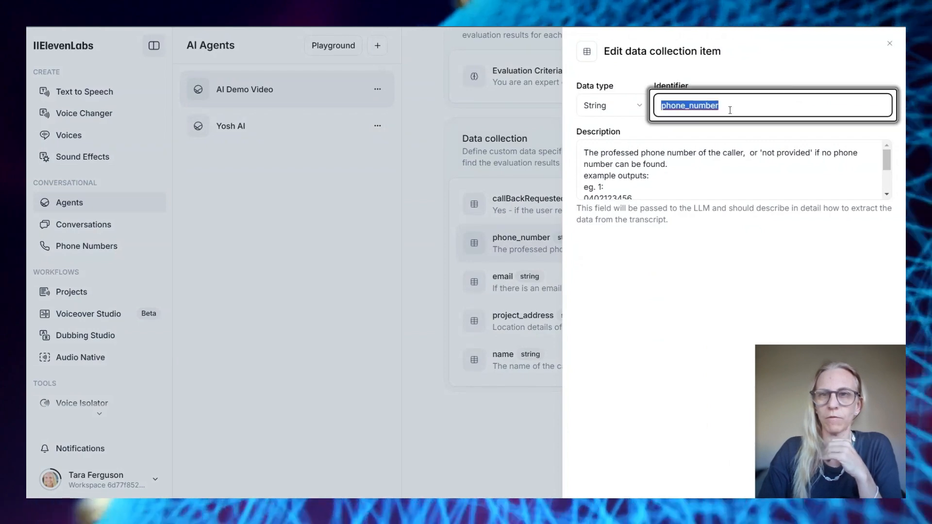
key(Tab)
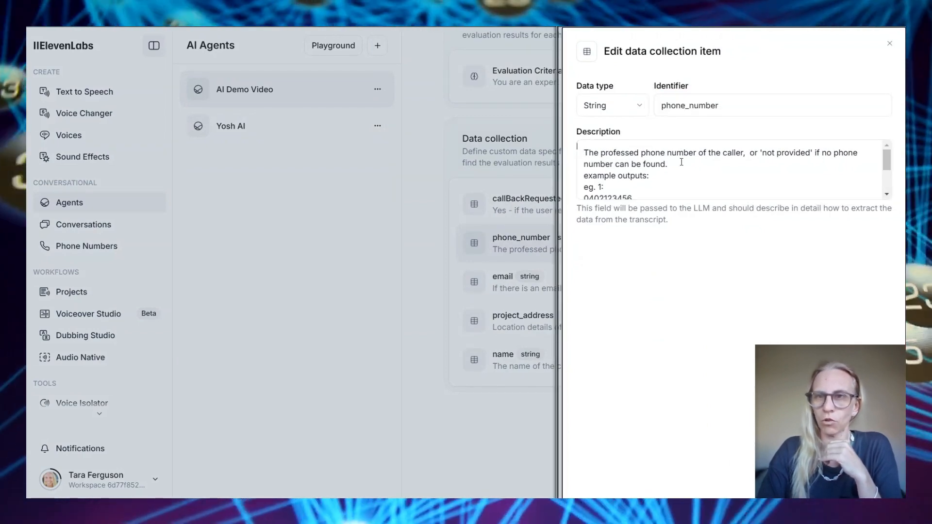
scroll(766, 154, down, 1)
scroll(766, 153, down, 2)
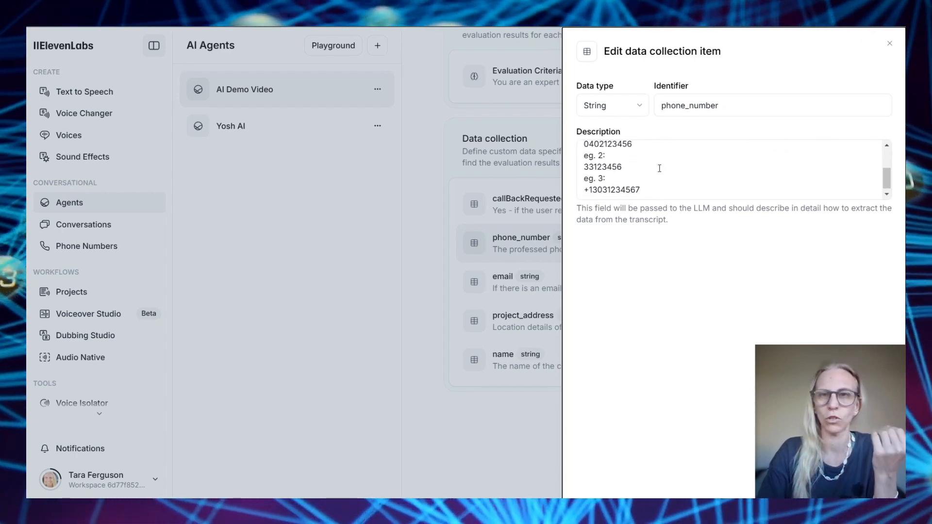
key(Escape)
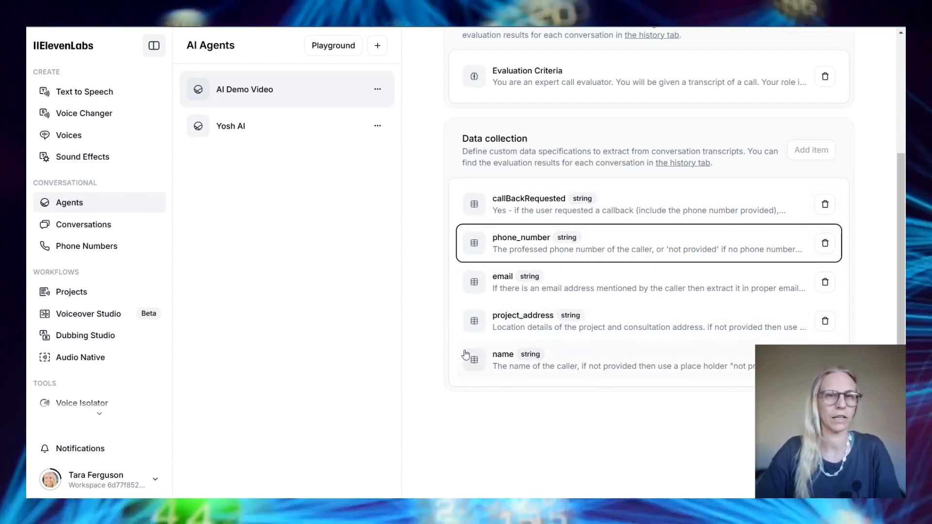
click(300, 160)
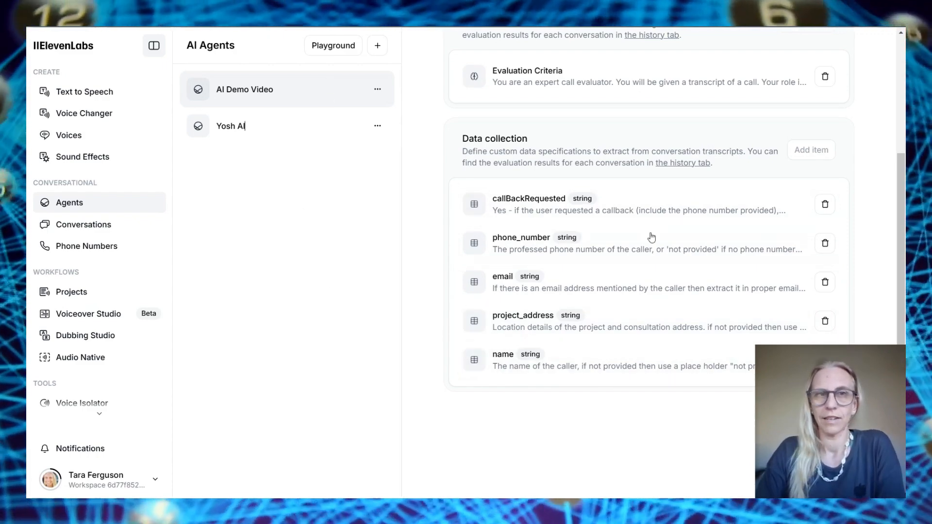
scroll(651, 237, up, 3)
Start a test call with the AI Demo Video agent while the Make scenario runs once
click(767, 95)
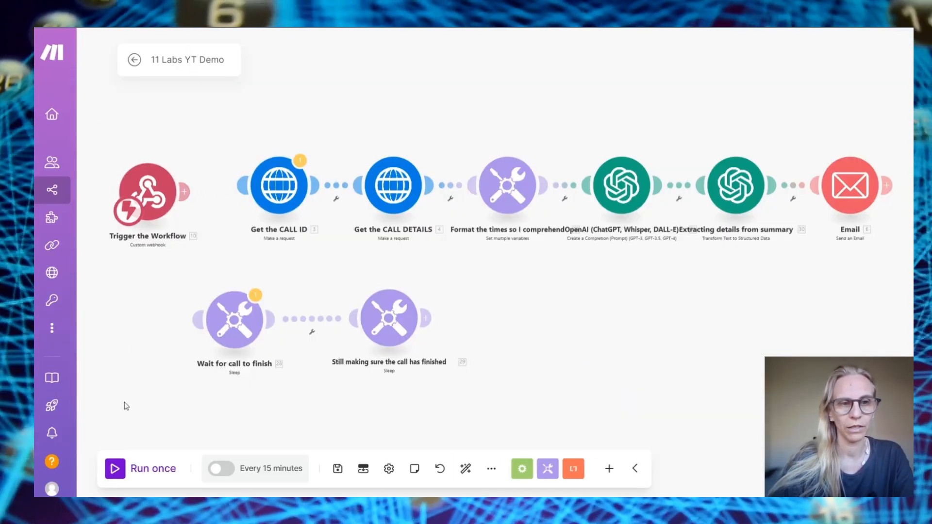
click(116, 469)
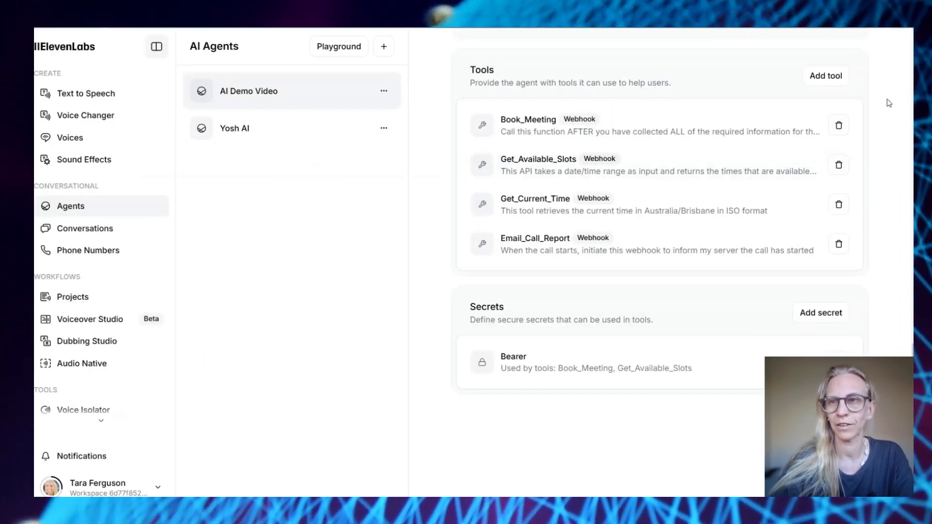
scroll(889, 103, up, 15)
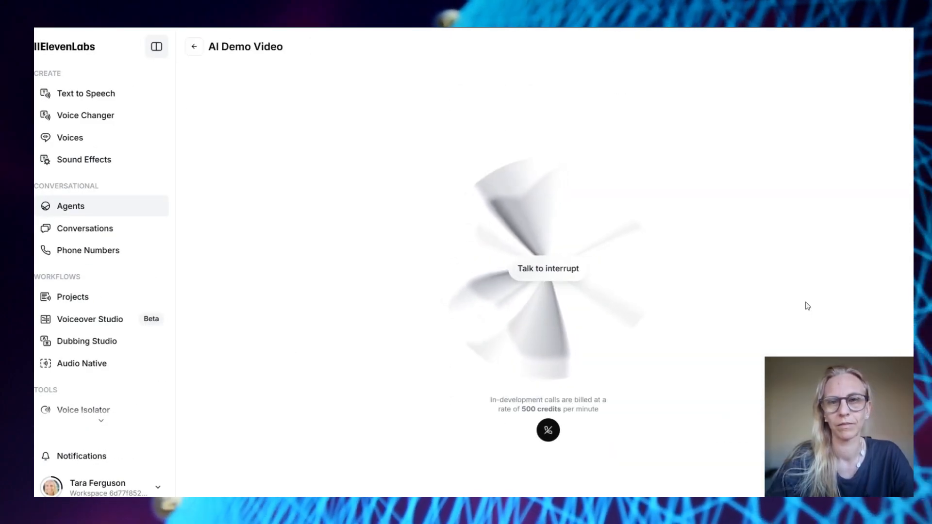
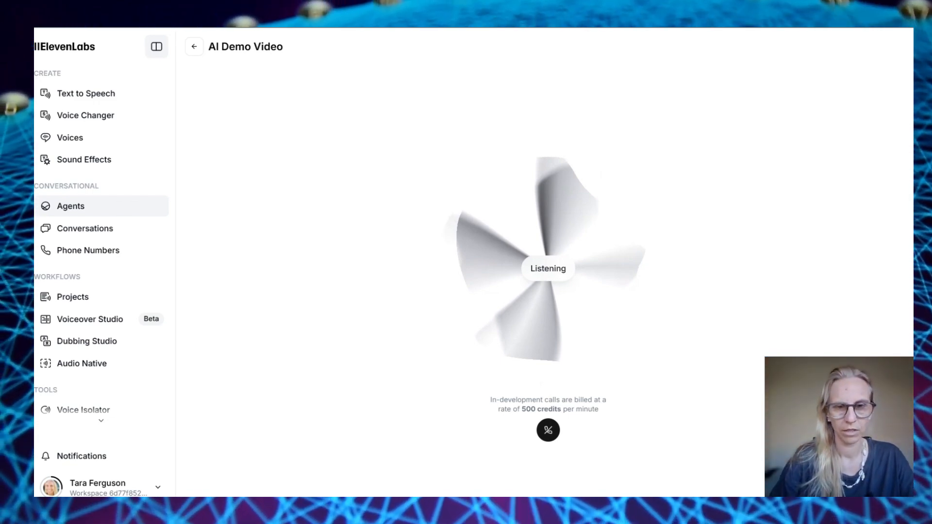
Hold the test call with the AI Demo Video agent, then return to the waiting Make scenario
click(548, 430)
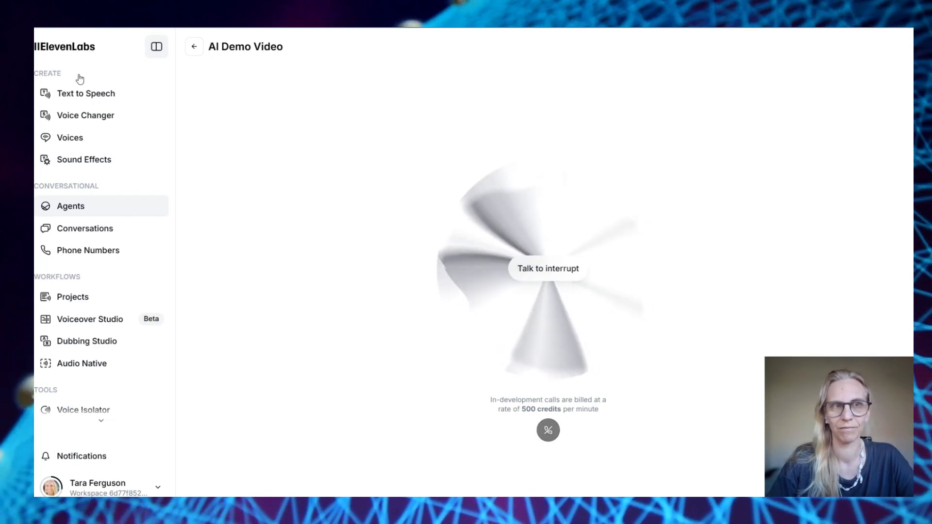
click(73, 24)
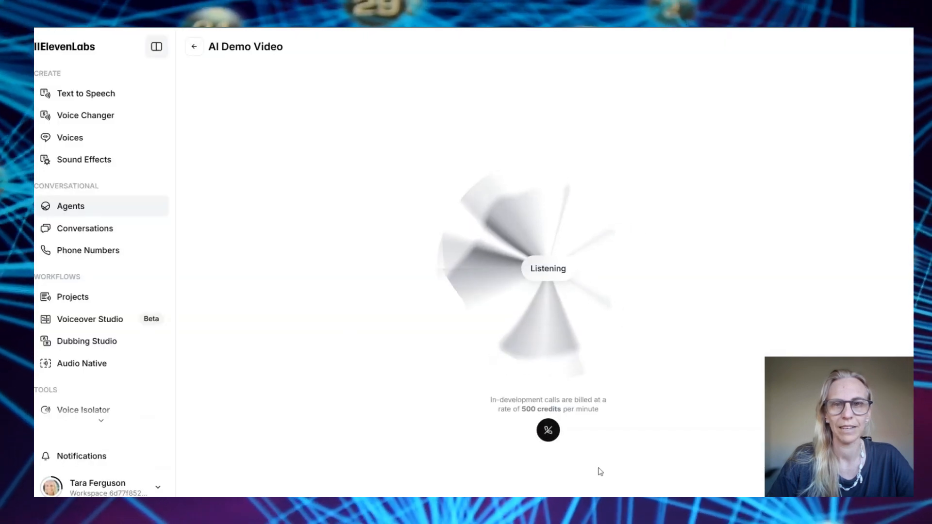
End the test call and paste the Make webhook URL into a new Postman request
click(547, 430)
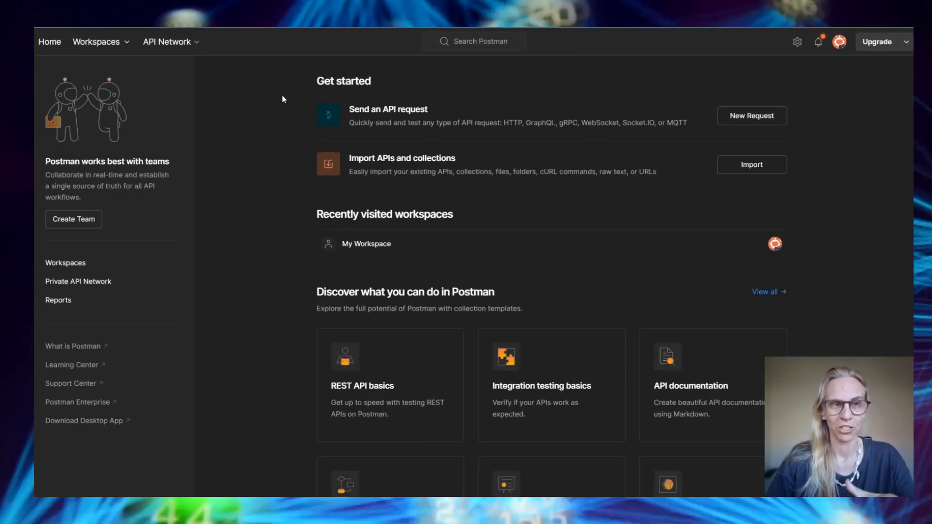
click(755, 119)
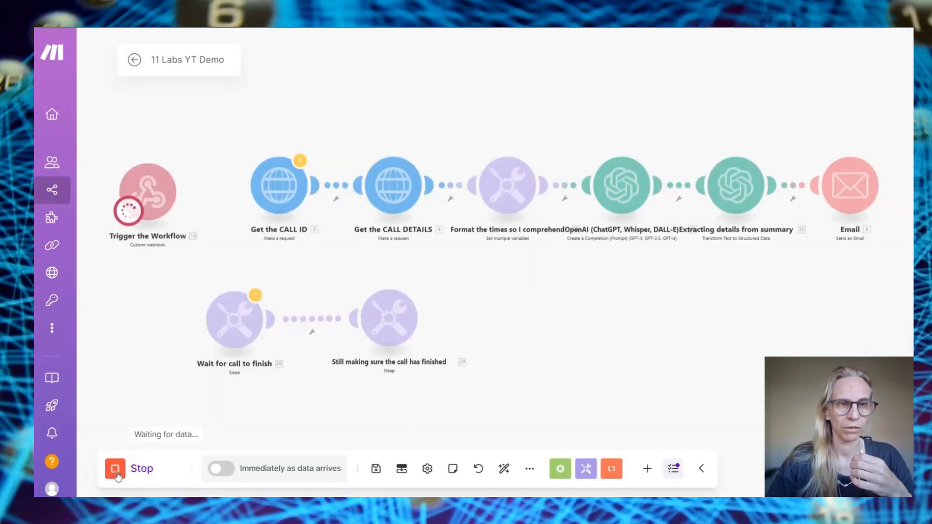
click(118, 476)
click(149, 192)
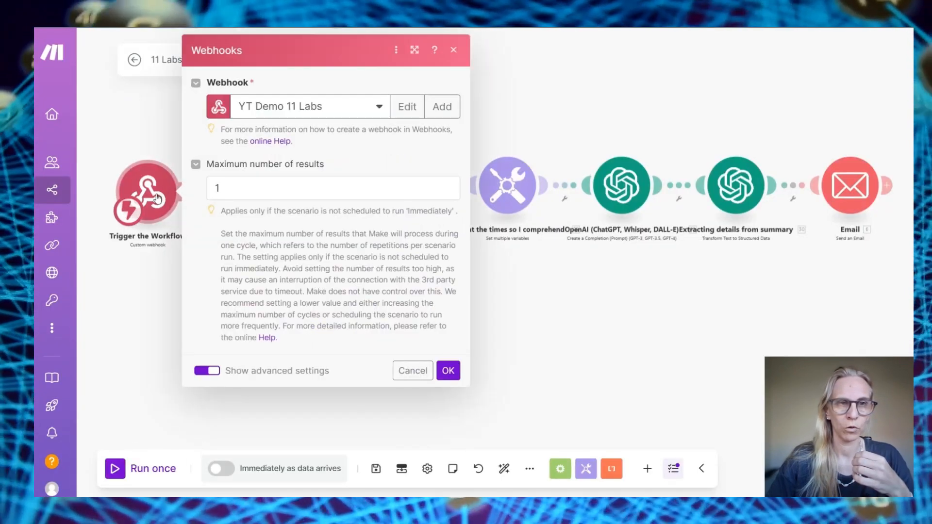
click(418, 154)
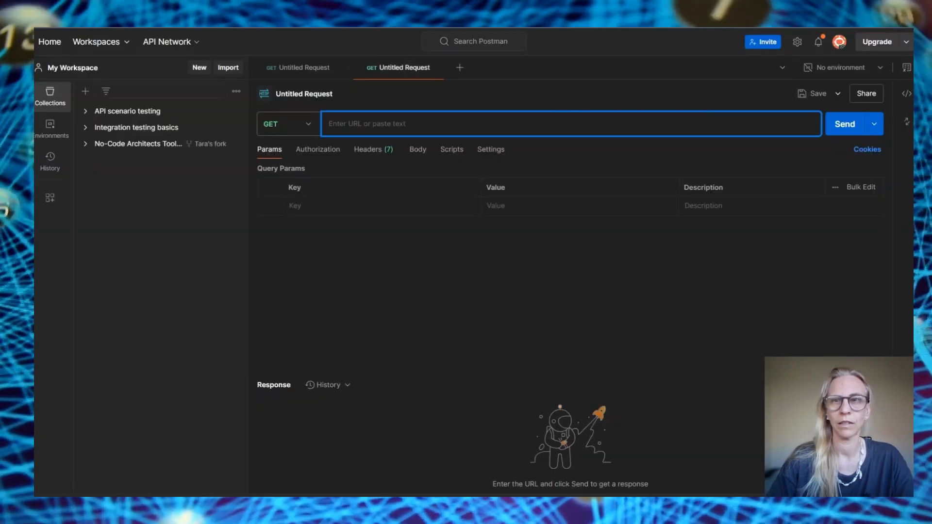
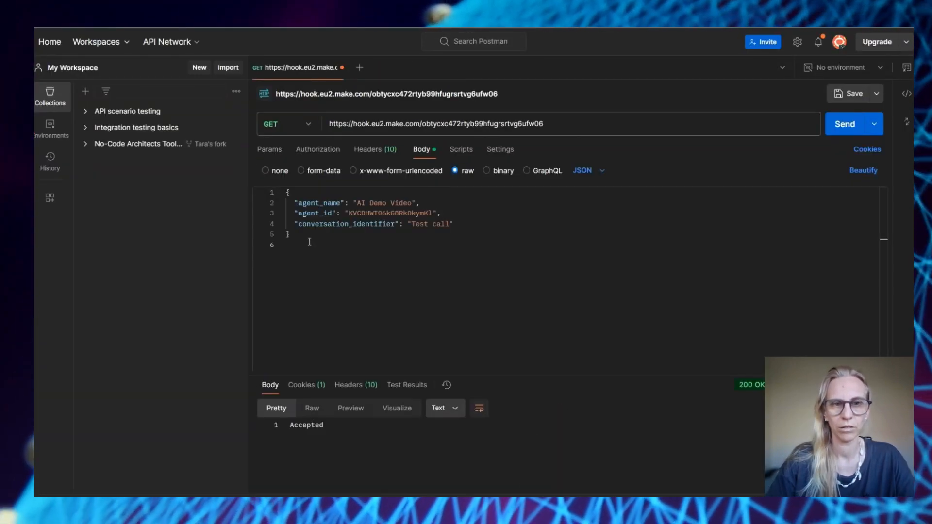
Send a JSON body with agent_name AI Demo Video, agent_id and conversation_identifier 'Test call' to the webhook
drag(308, 239, 279, 195)
key(ctrl+c)
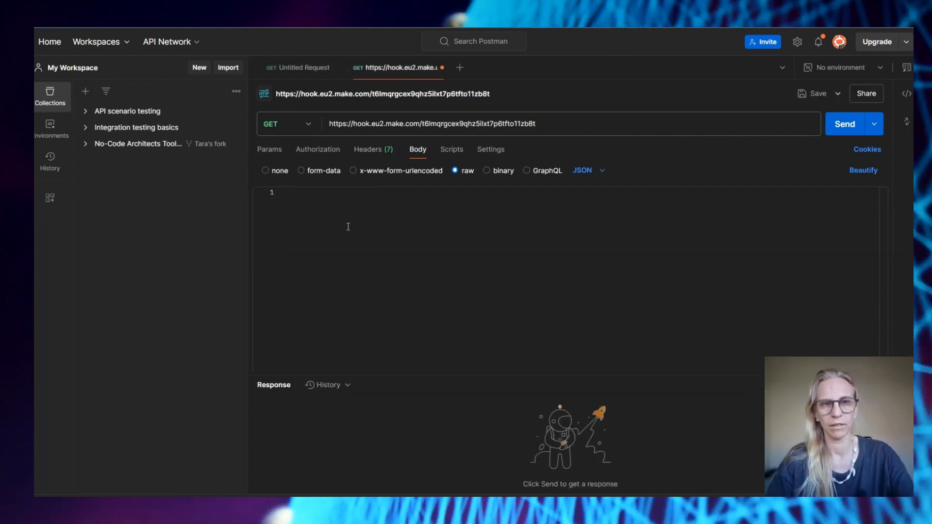
click(288, 196)
key(ctrl+v)
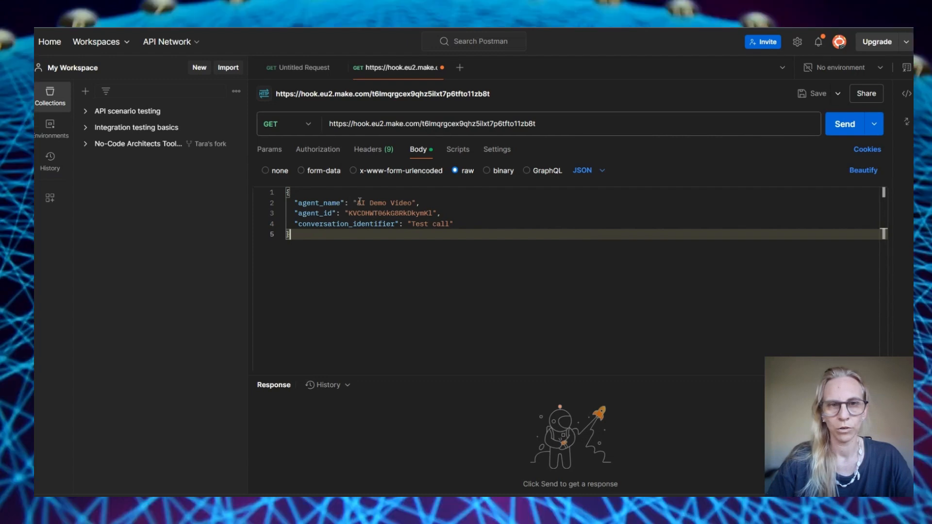
click(357, 202)
drag(357, 203, 411, 203)
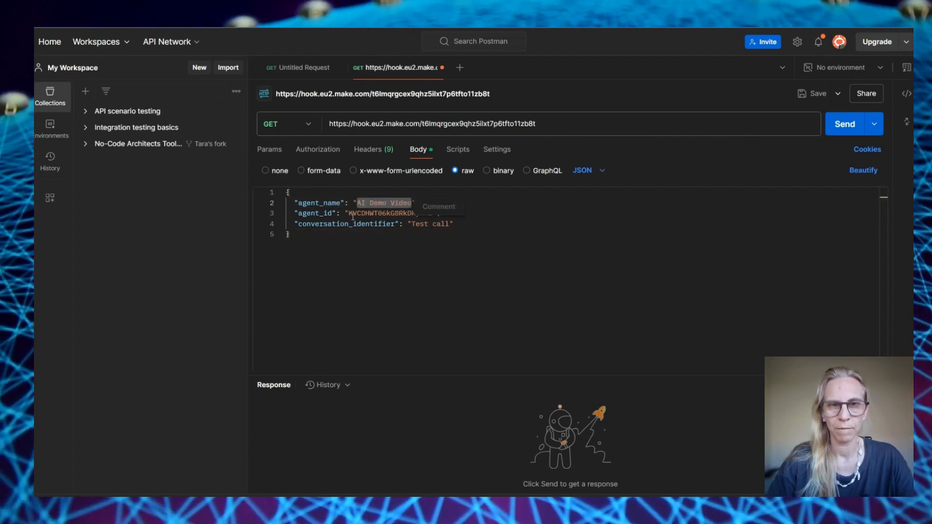
drag(348, 212, 438, 214)
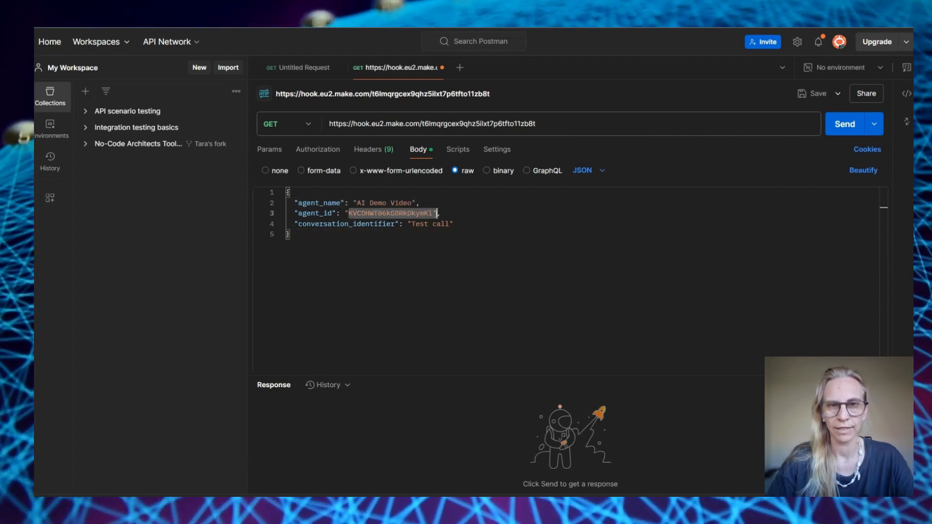
click(508, 327)
click(844, 126)
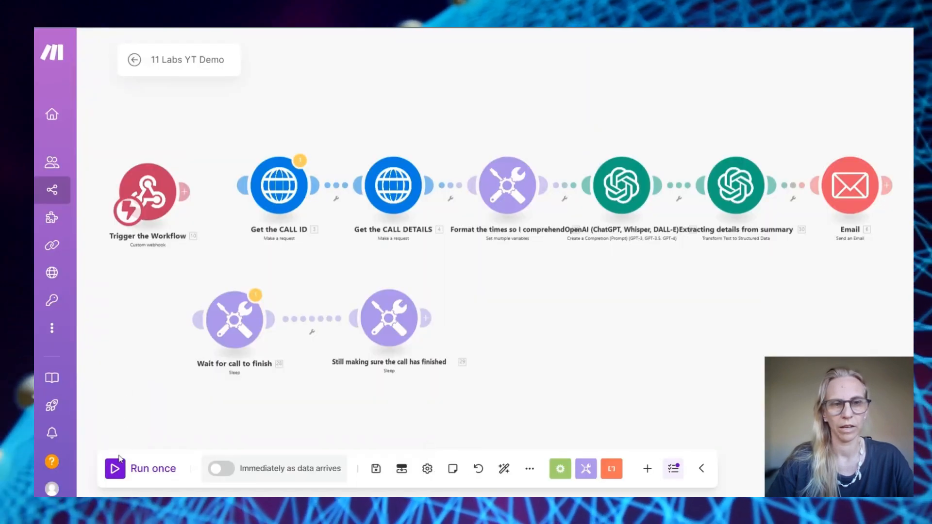
click(116, 468)
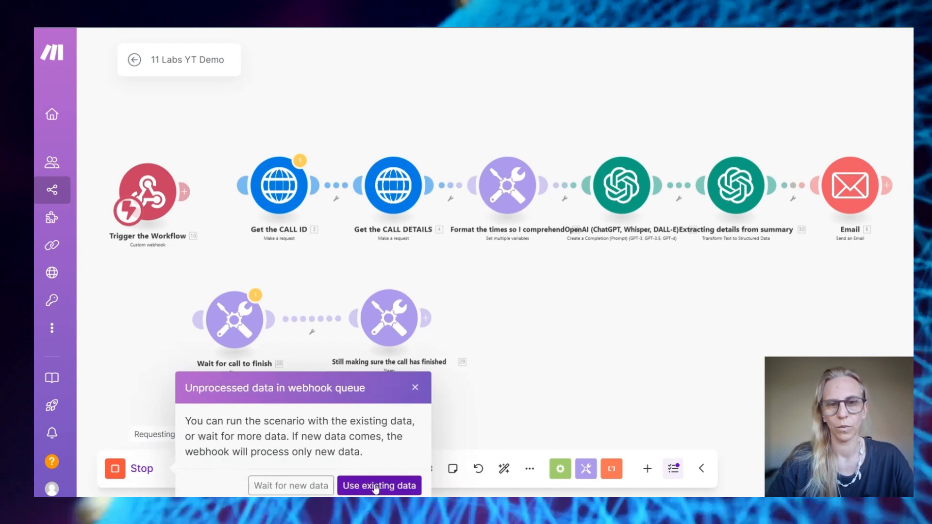
Run the scenario on the queued webhook data and inspect Get the CALL ID's xi-api-key placeholder
click(305, 483)
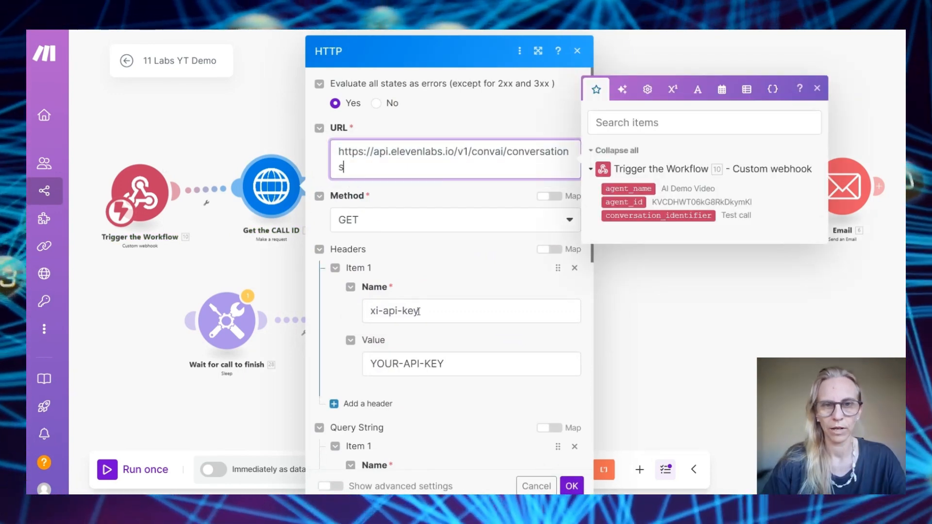
drag(370, 311, 420, 311)
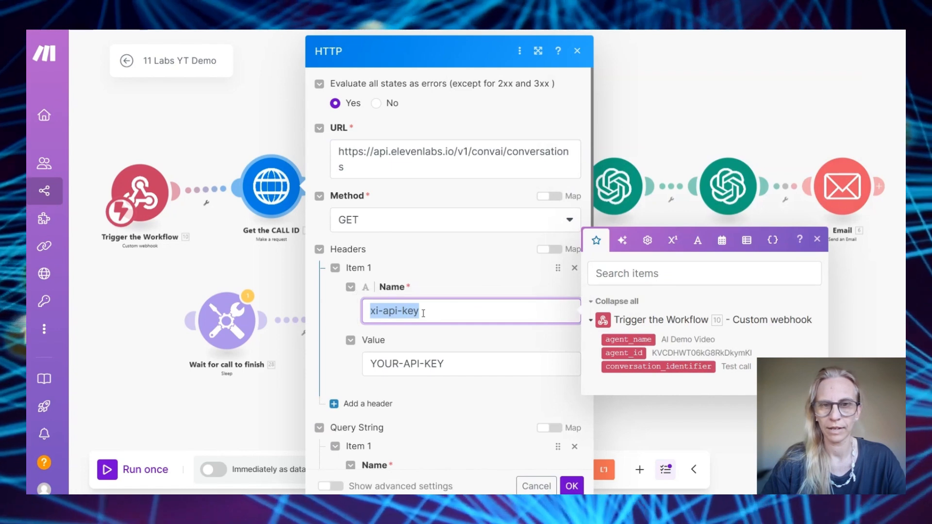
click(489, 368)
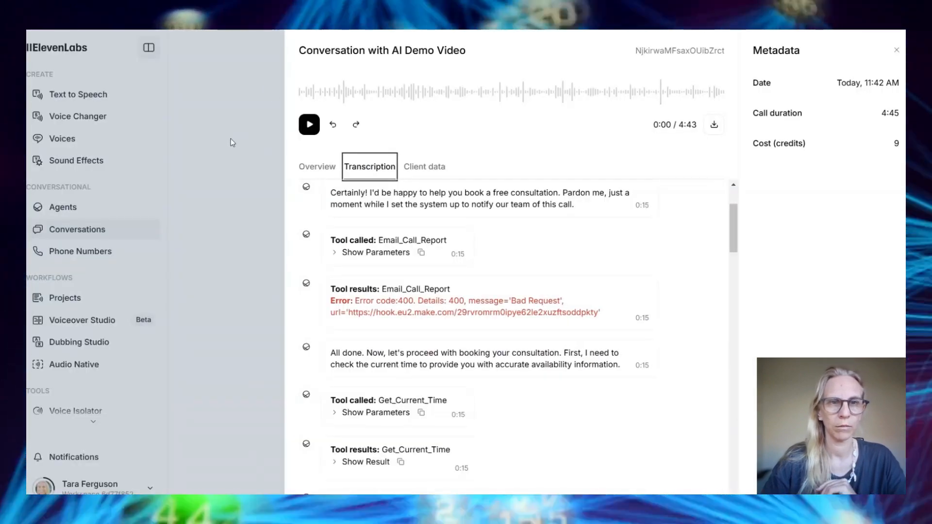
click(232, 142)
Create an ElevenLabs API key named 'YT Demo', copy it, and paste it as the header value
click(69, 488)
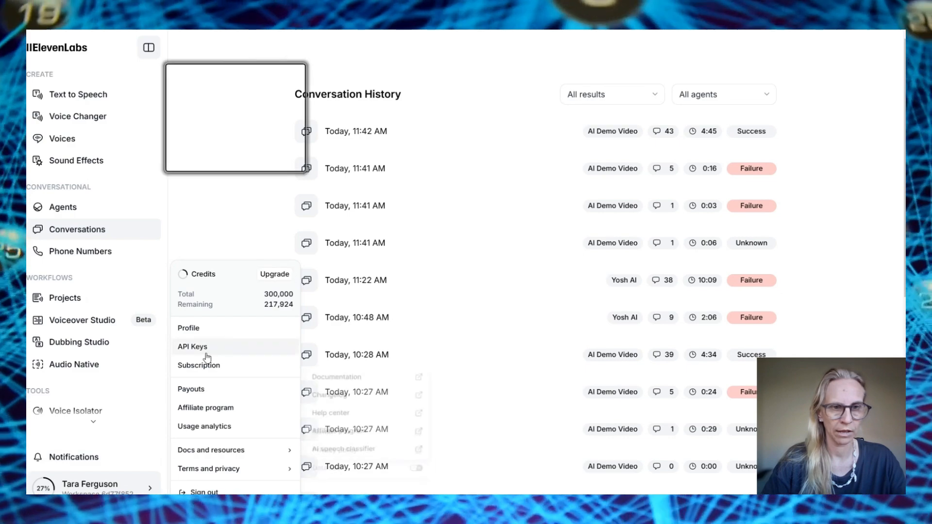
click(207, 352)
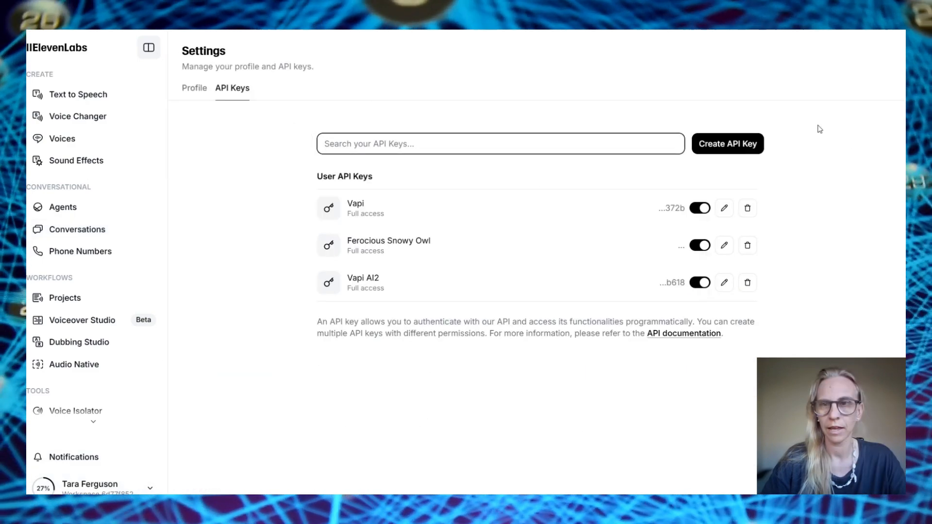
click(744, 144)
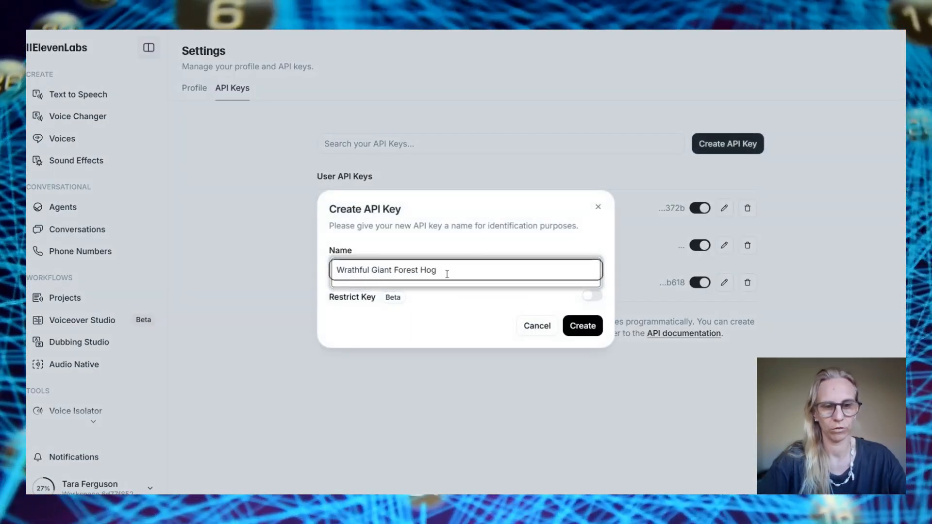
text(YT Demo)
drag(436, 271, 239, 277)
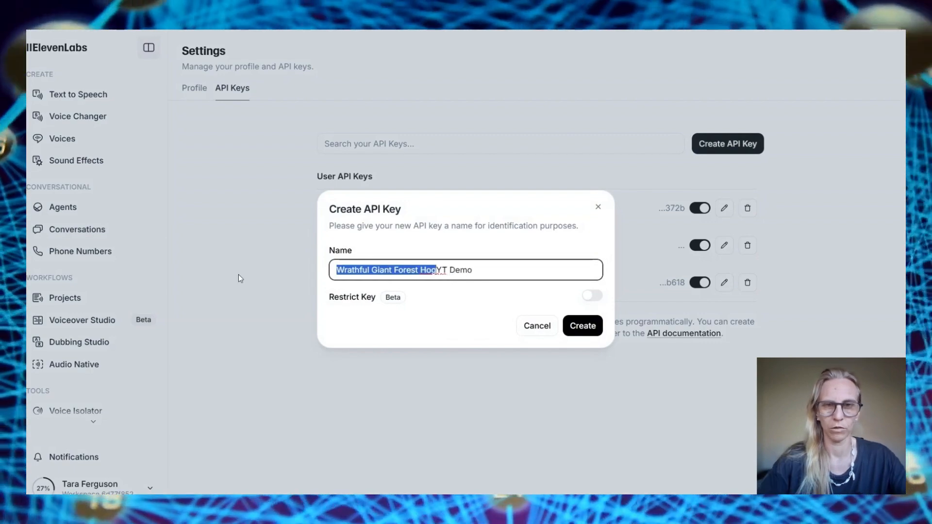
key(BackSpace)
click(582, 326)
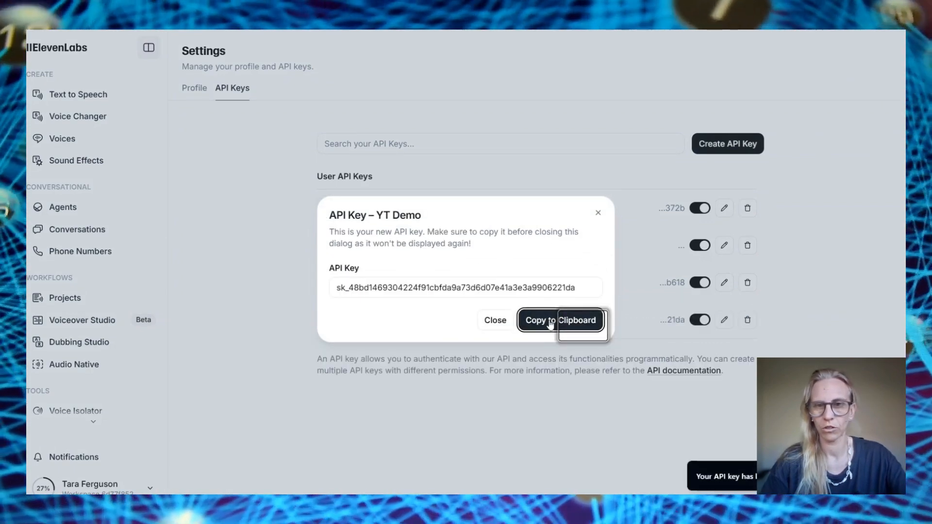
click(561, 321)
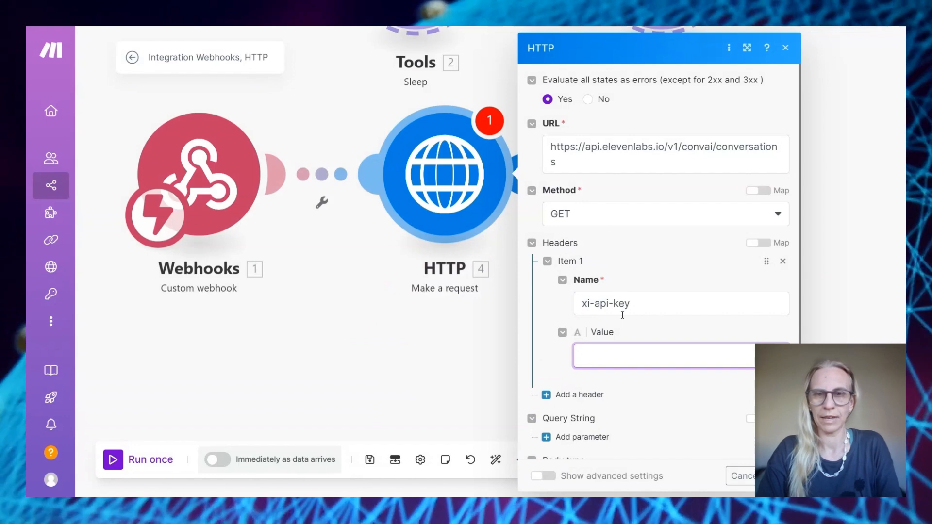
key(ctrl+v)
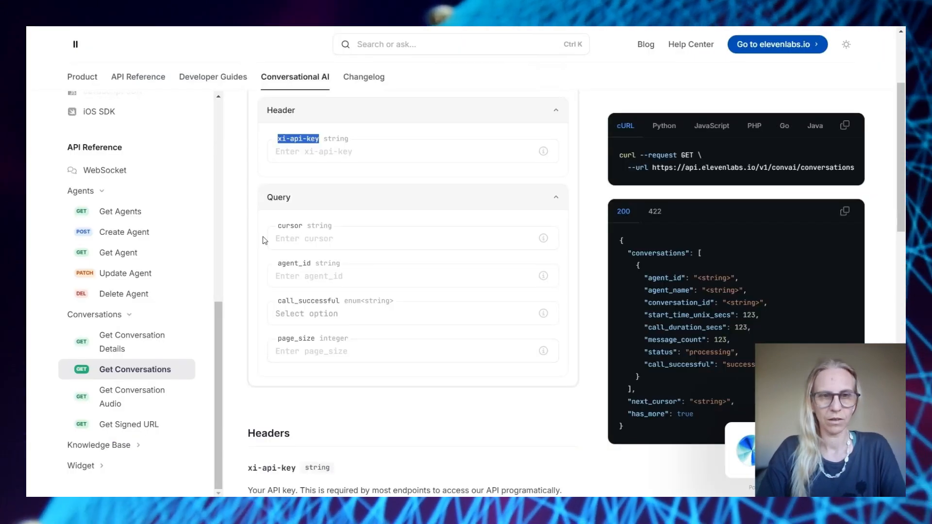
Add query parameters agent_id (the agent's ID) and page_size = 1 to the conversations request
drag(280, 264, 312, 265)
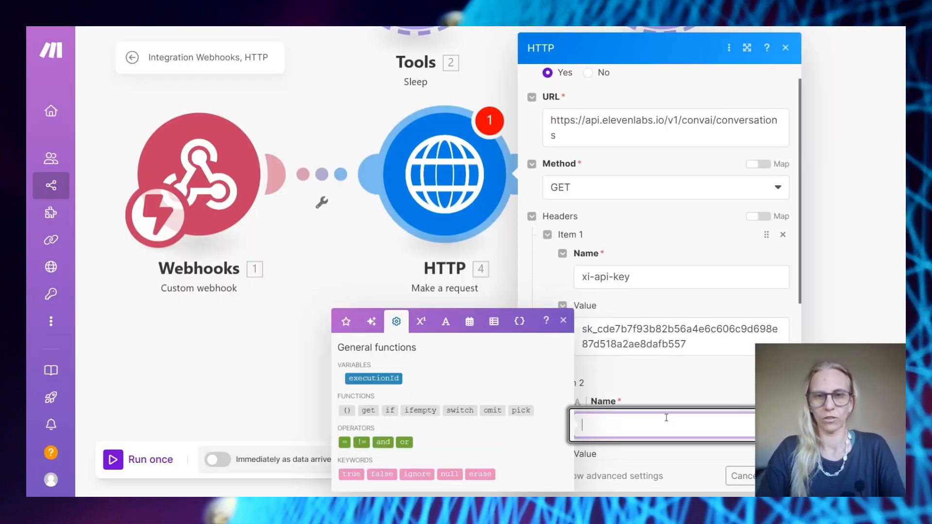
text(agent_id)
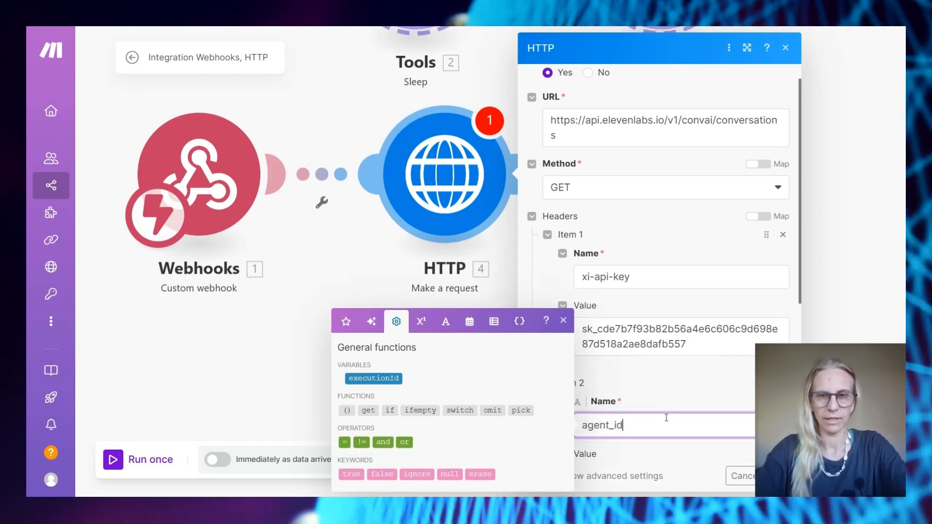
key(Tab)
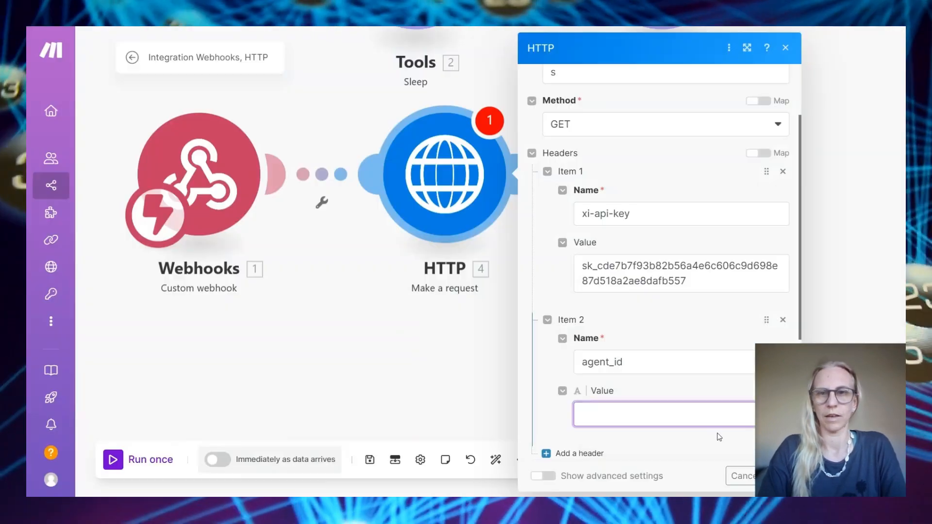
key(ctrl+v)
key(Tab)
key(Return)
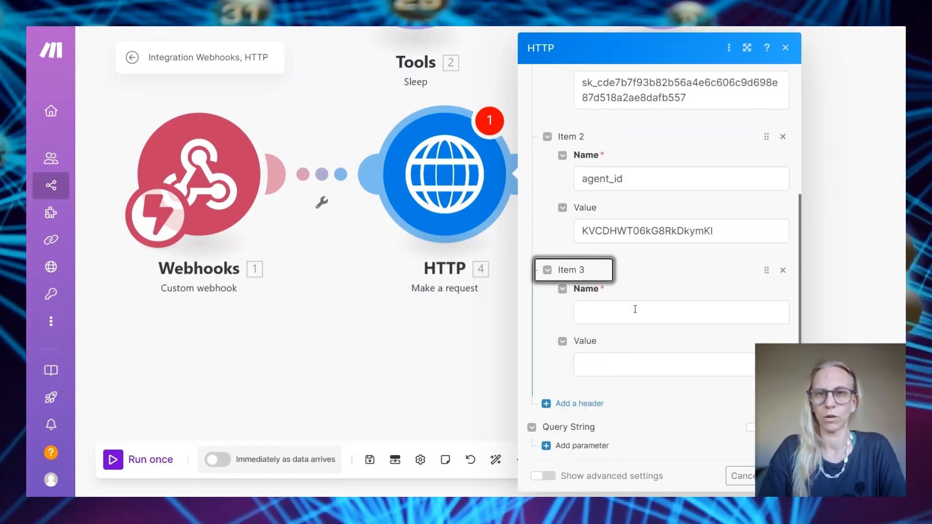
click(635, 309)
text(page_size)
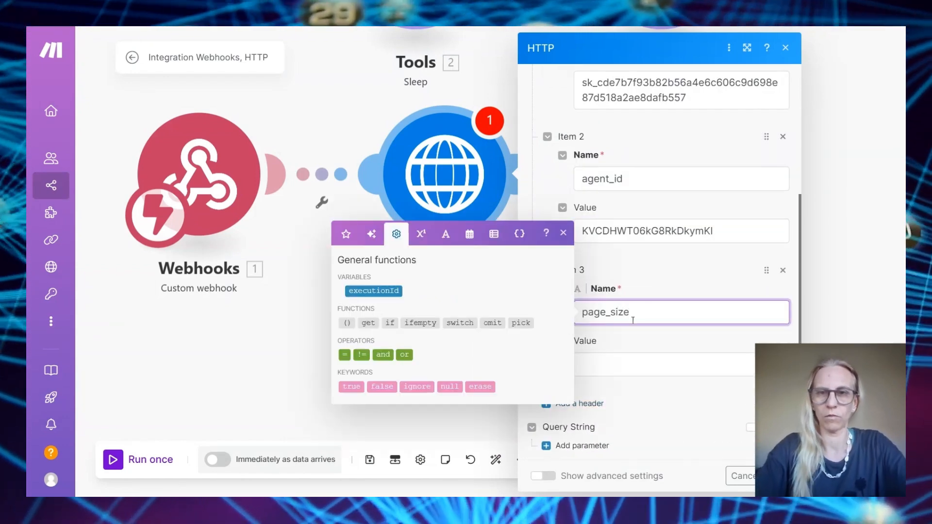
click(626, 362)
text(1)
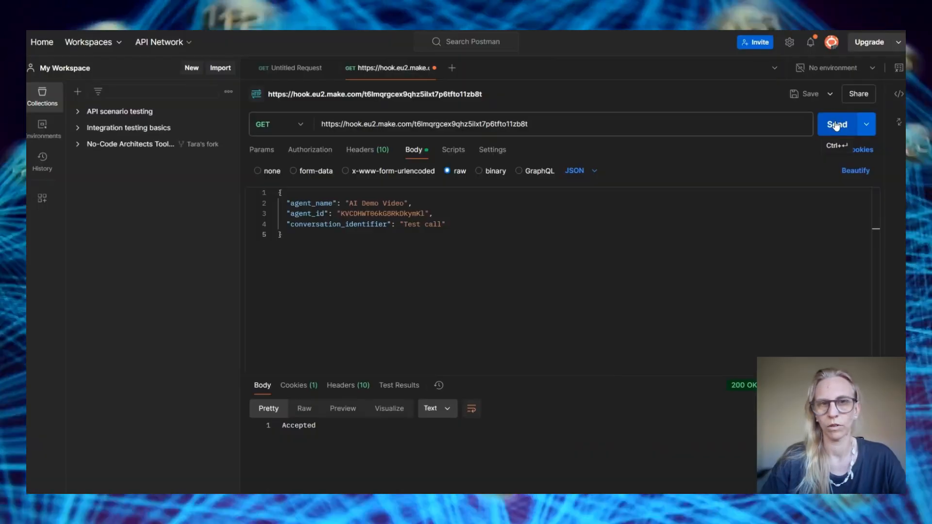
End the CALL DETAILS request URL with Get the CALL ID's conversations[]: conversation_id mapping
key(ctrl+Return)
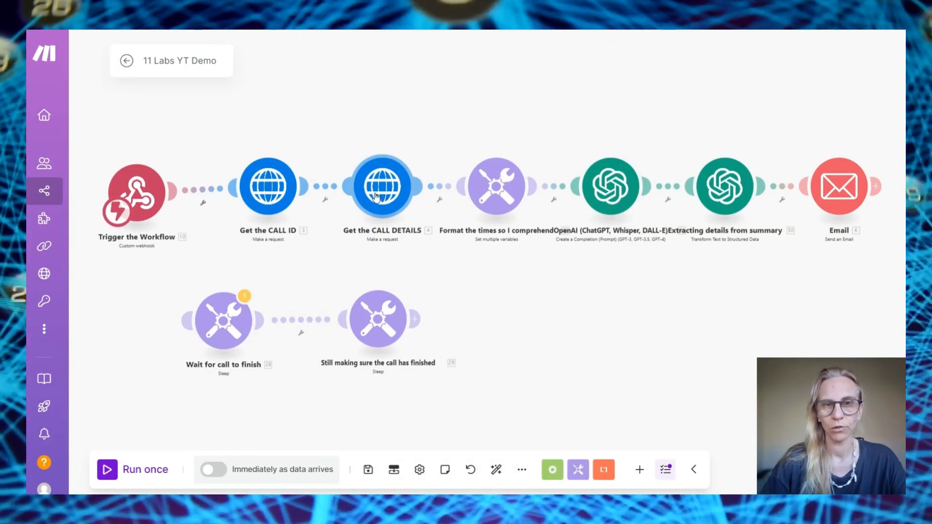
click(376, 196)
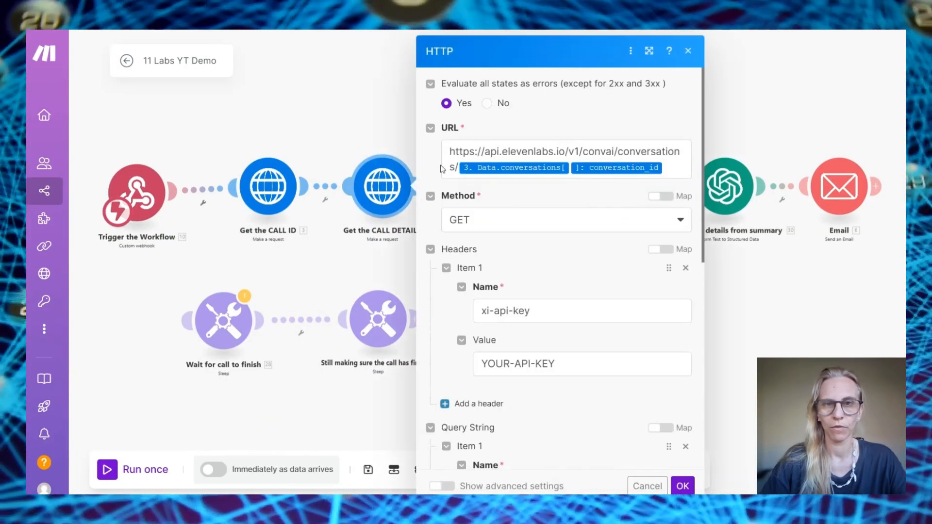
click(675, 149)
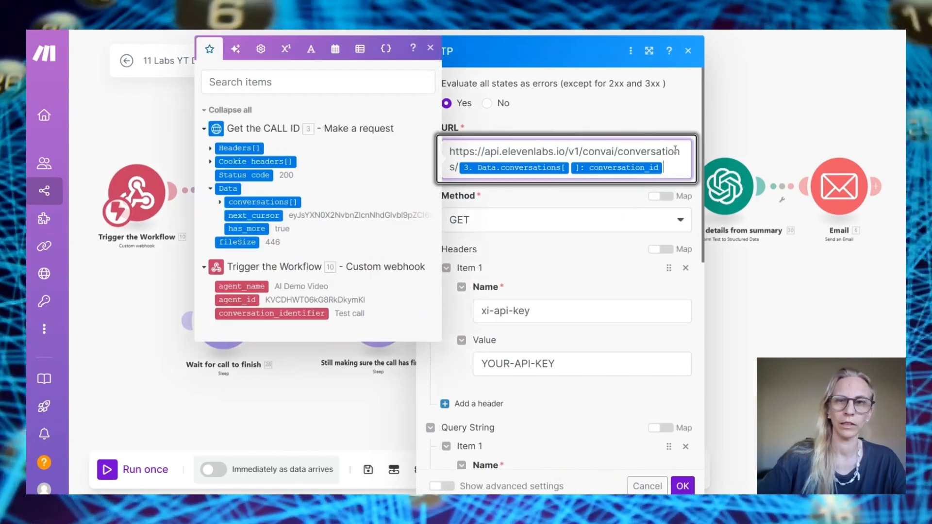
key(BackSpace)
key(BackSpace)
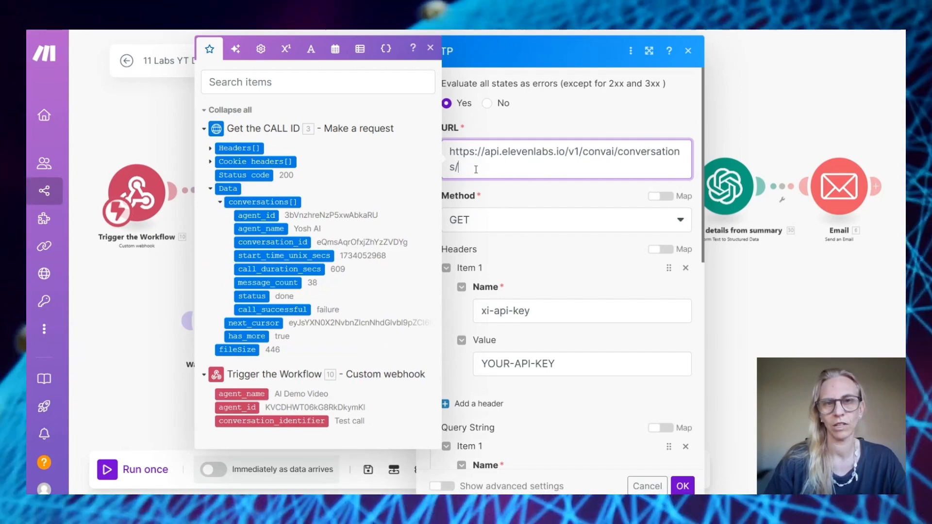
click(246, 242)
scroll(594, 323, down, 2)
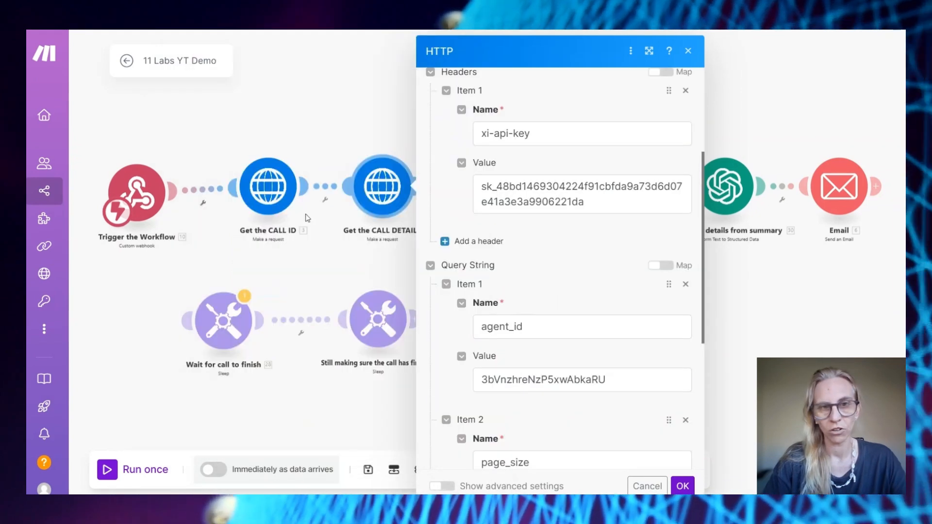
click(264, 181)
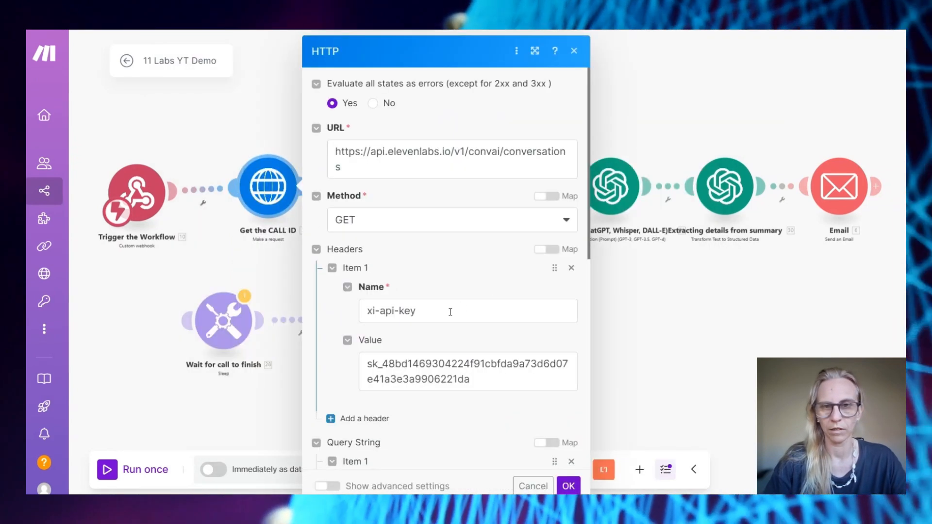
scroll(403, 307, down, 5)
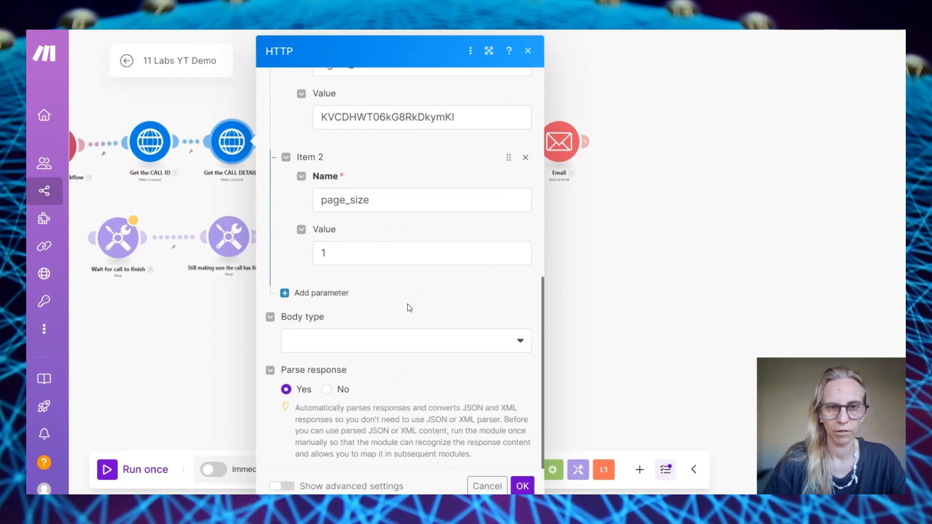
click(524, 486)
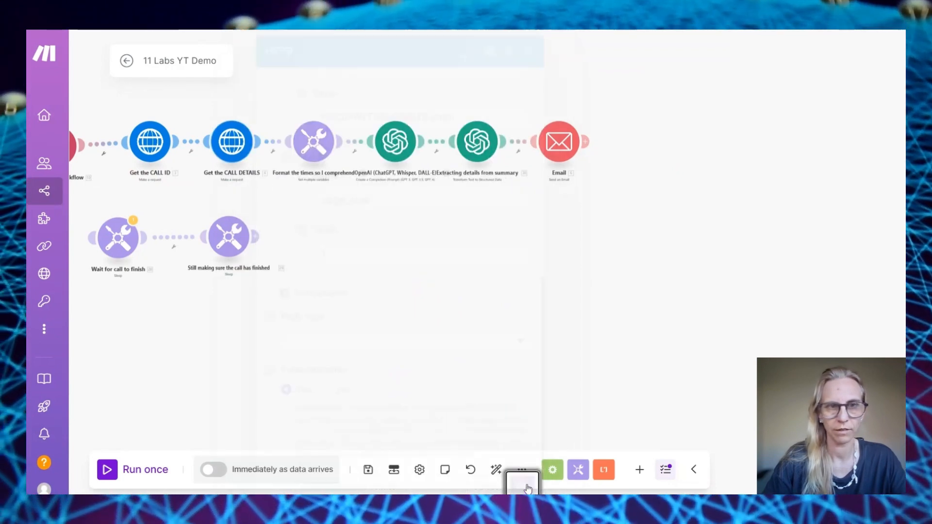
drag(333, 216, 533, 254)
Remap call start time to start_time_unix_secs * 1000 and call length mins to call_duration_secs / 60
click(523, 165)
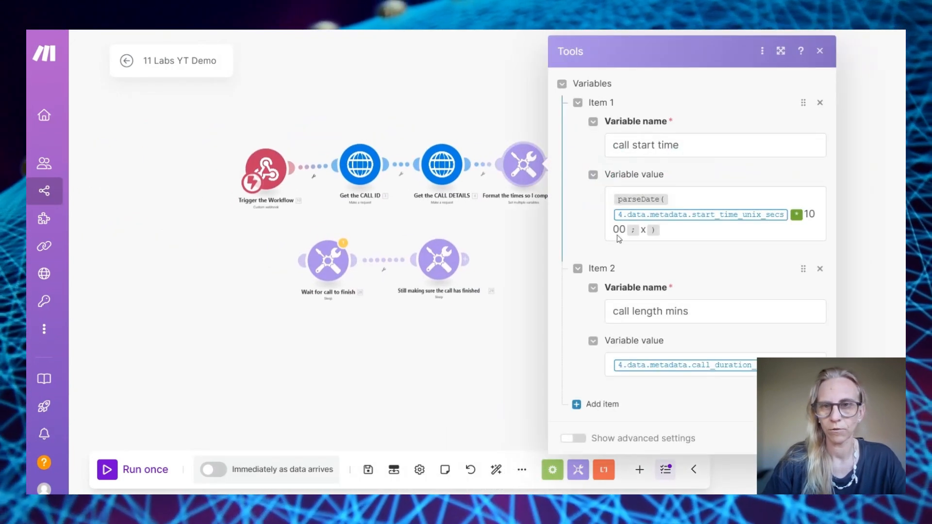
click(789, 214)
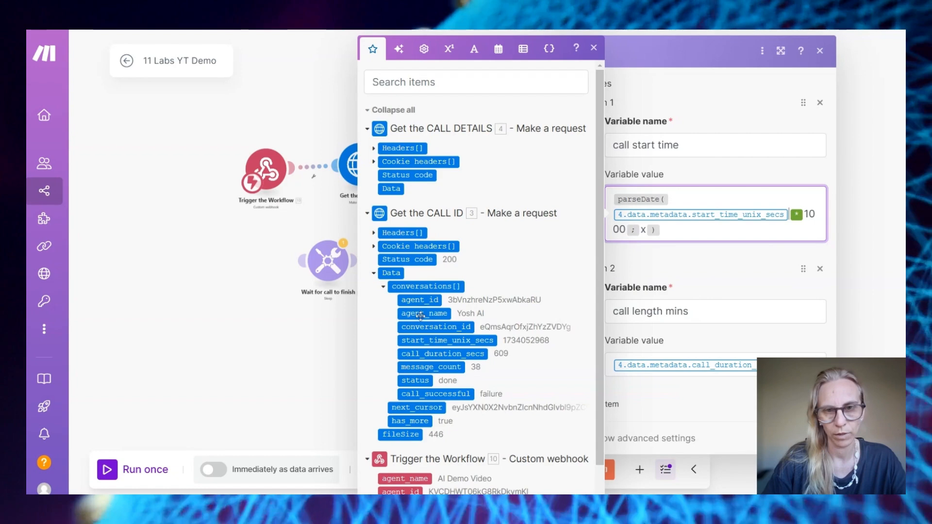
key(BackSpace)
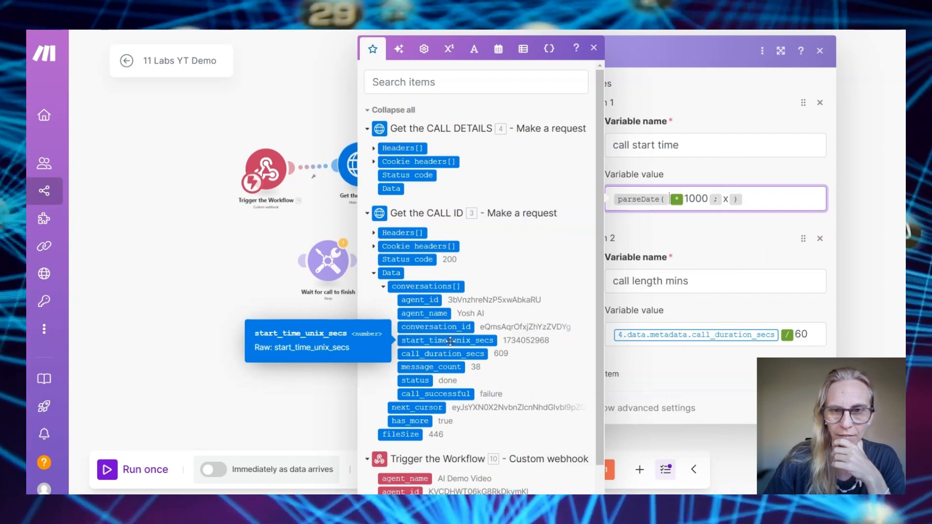
click(450, 341)
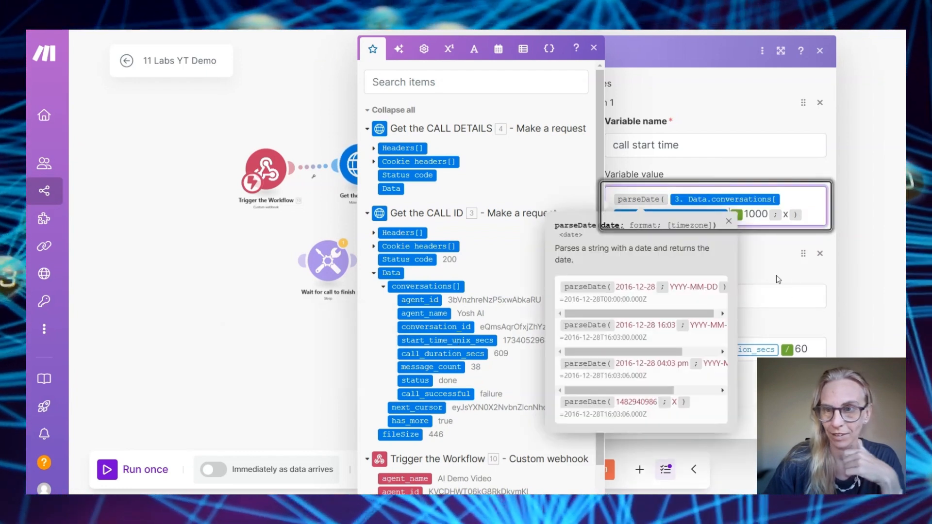
click(781, 349)
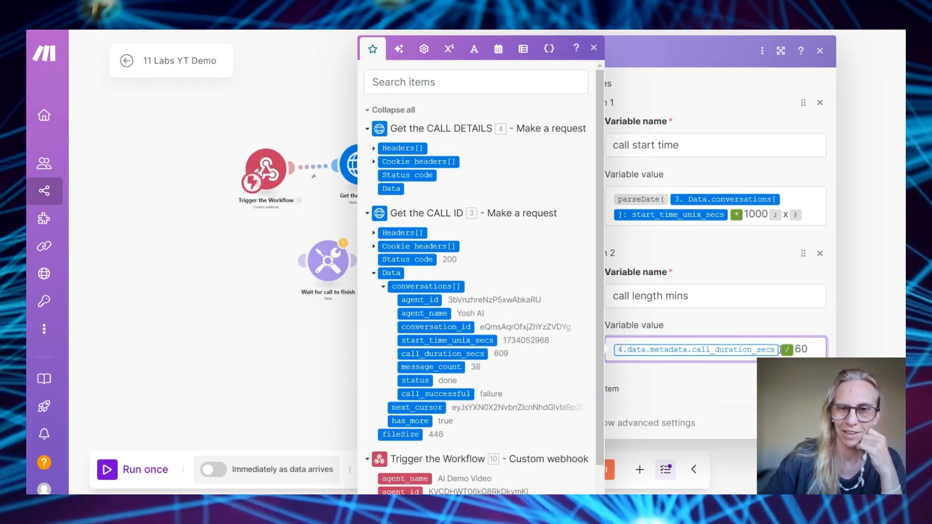
key(BackSpace)
click(448, 341)
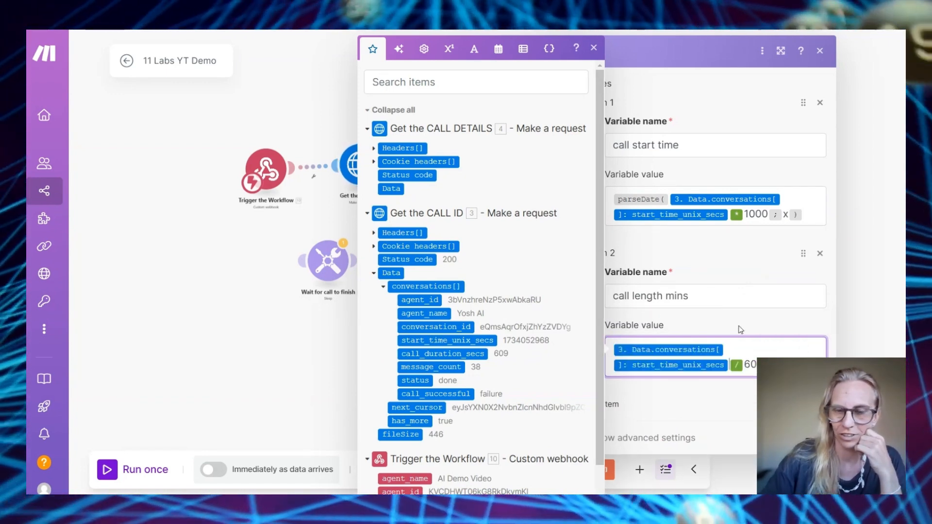
key(BackSpace)
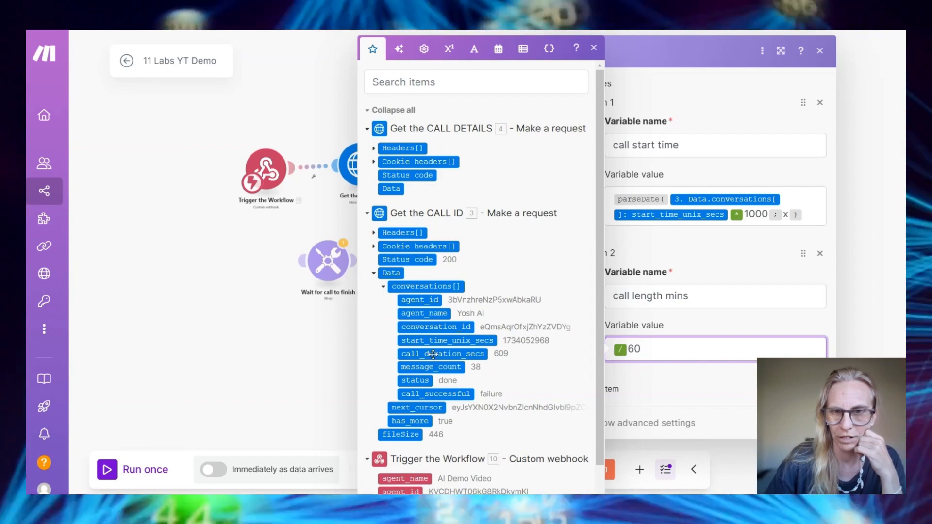
click(433, 354)
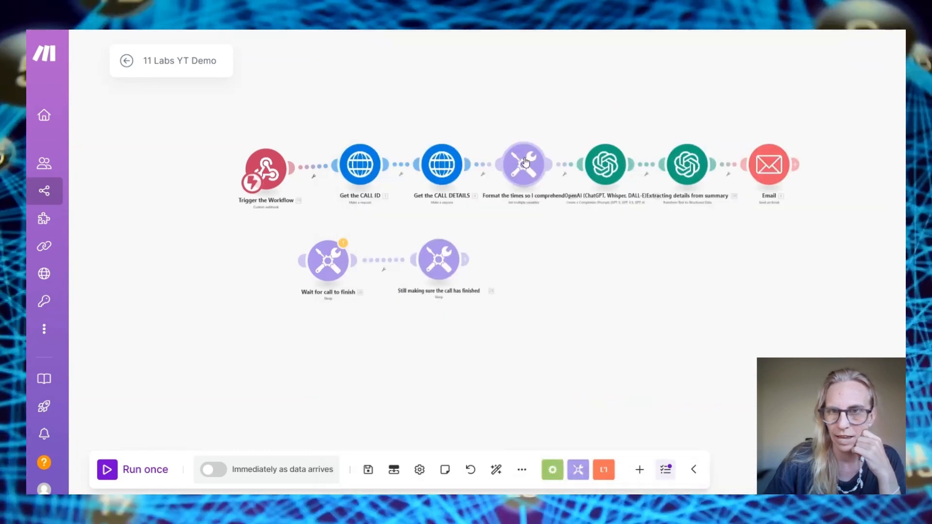
click(526, 163)
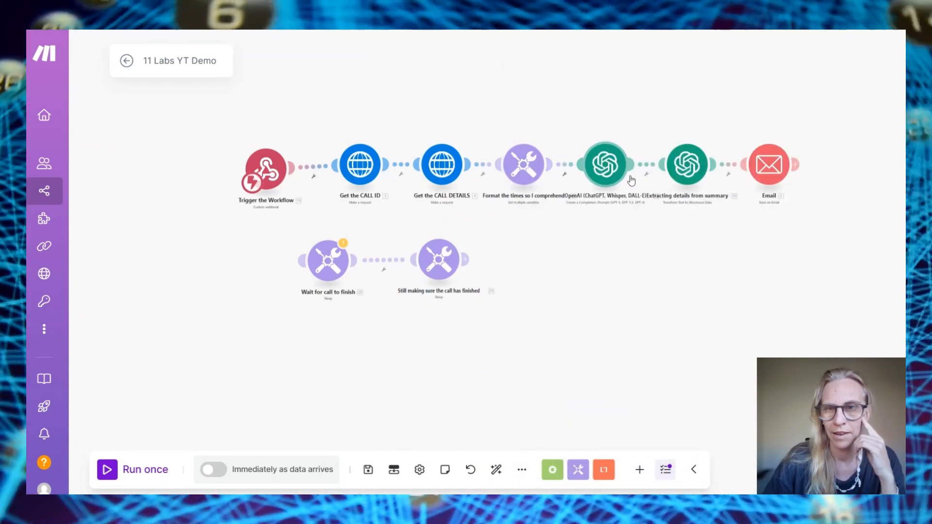
drag(582, 118, 821, 214)
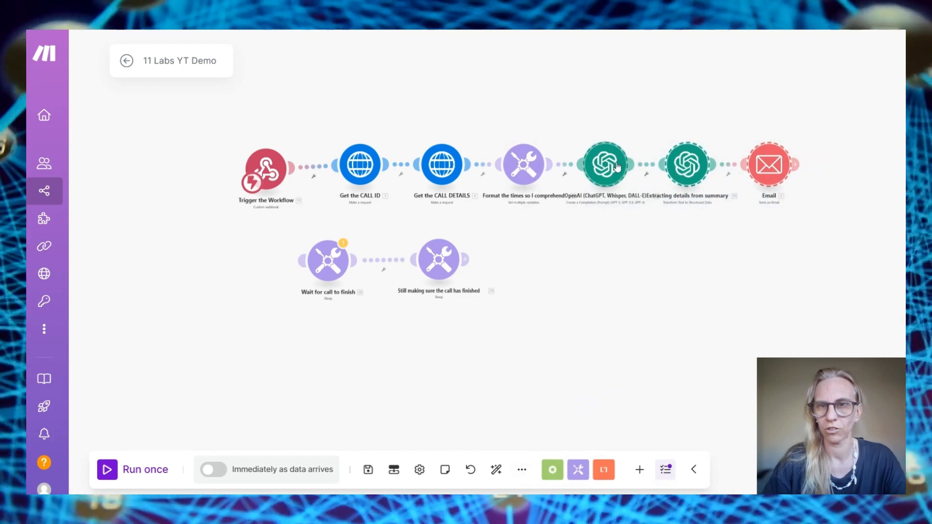
click(618, 167)
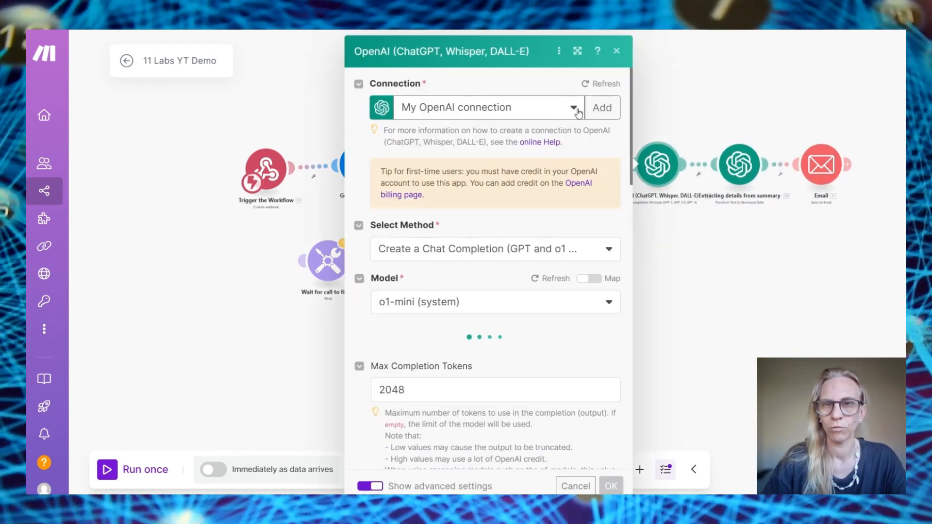
click(576, 110)
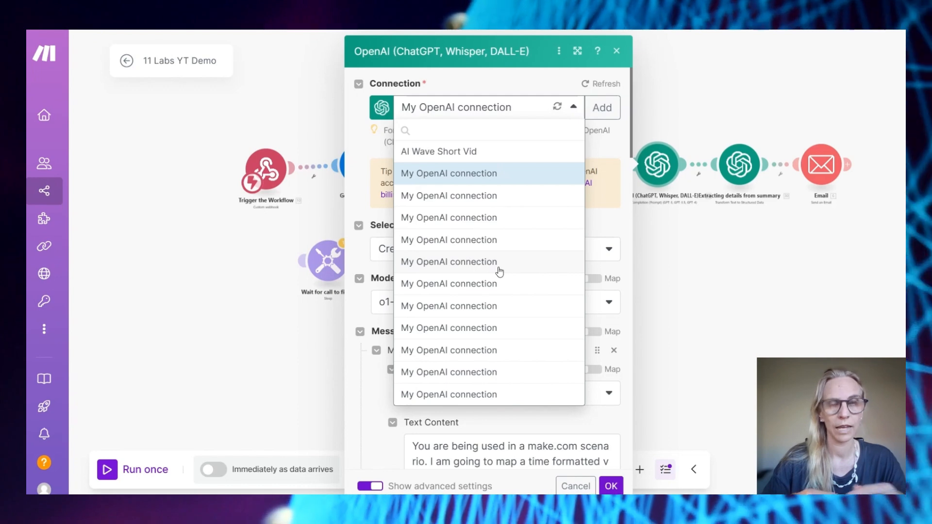
click(499, 270)
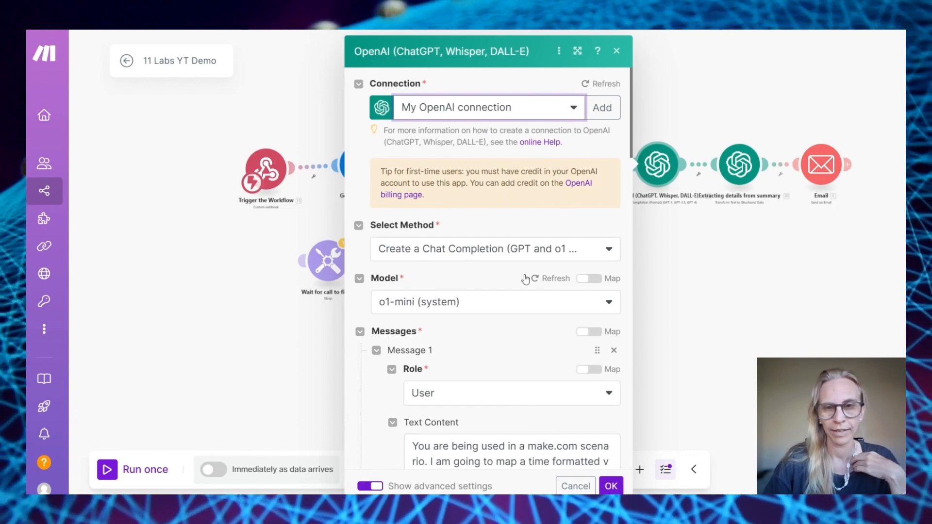
scroll(482, 245, down, 2)
click(463, 178)
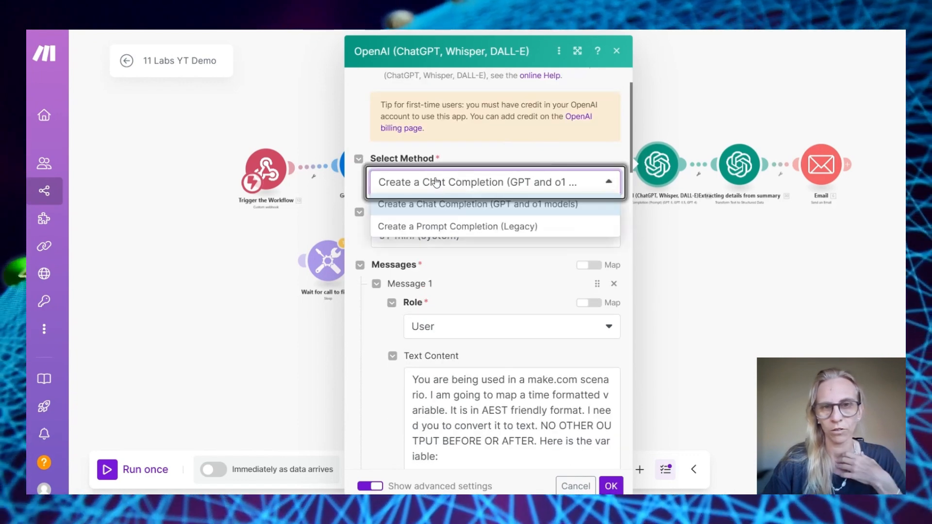
click(457, 269)
scroll(504, 259, down, 3)
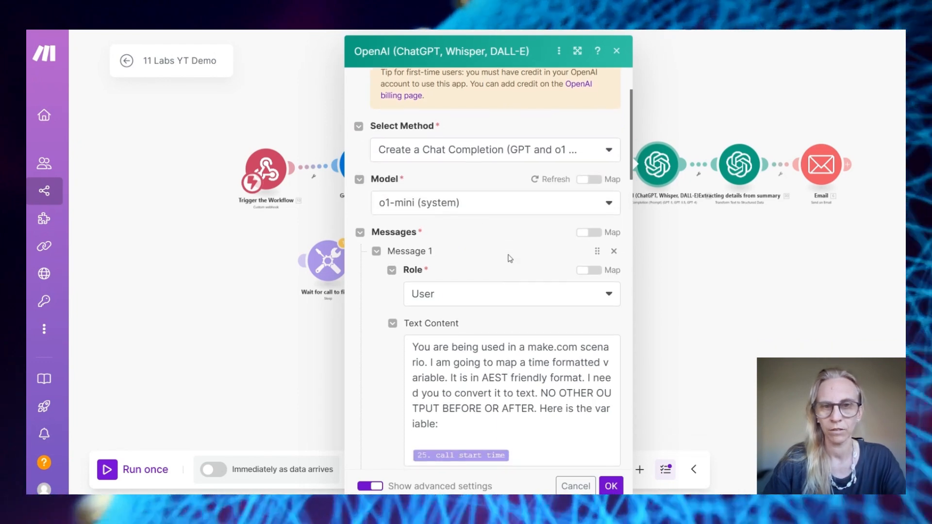
scroll(470, 323, down, 3)
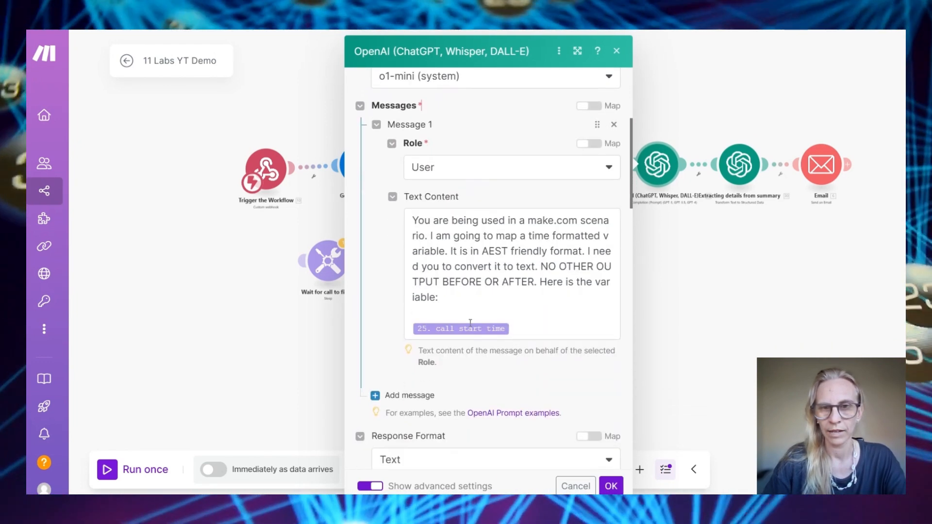
drag(412, 218, 593, 293)
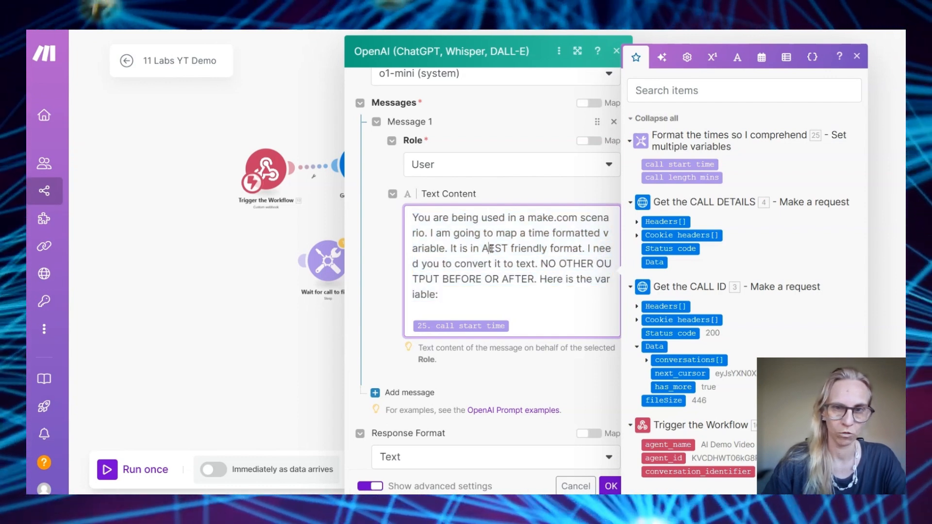
double_click(492, 249)
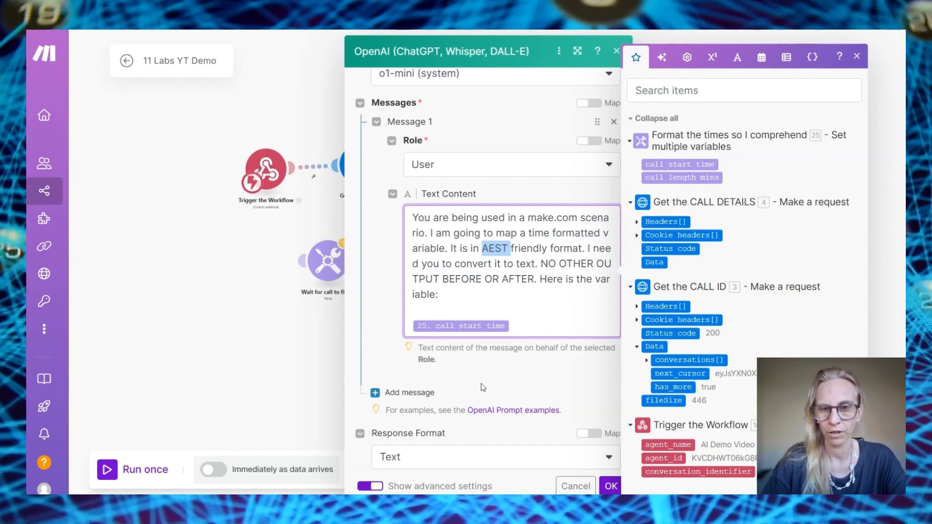
scroll(483, 387, down, 3)
scroll(454, 341, down, 8)
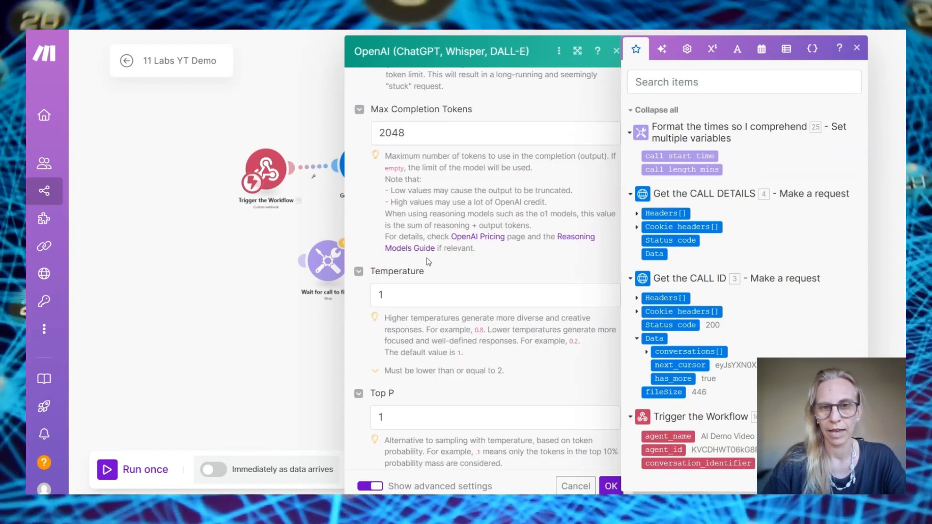
scroll(431, 252, down, 8)
scroll(431, 252, down, 8)
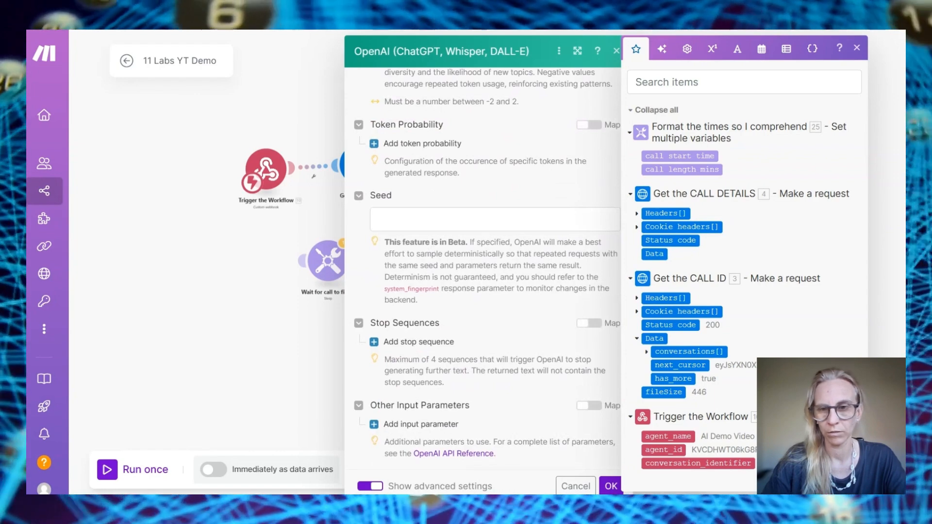
click(610, 486)
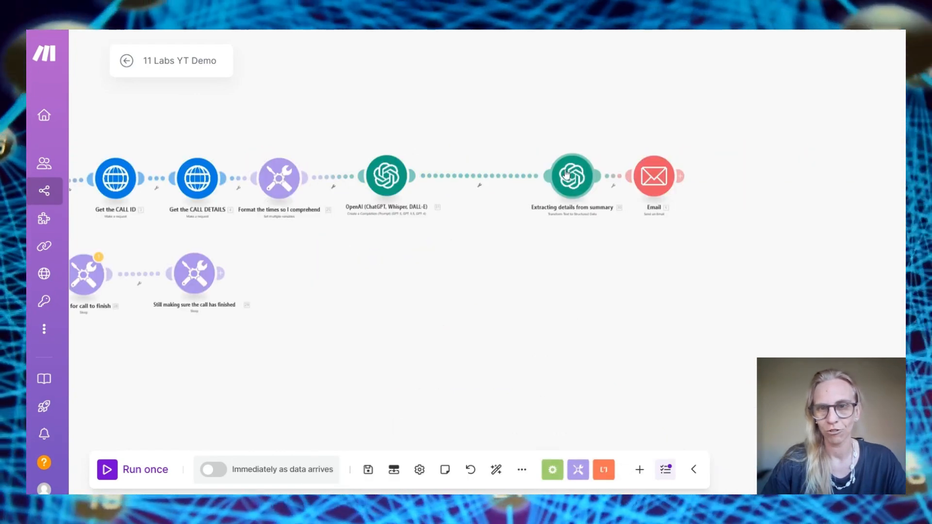
click(567, 175)
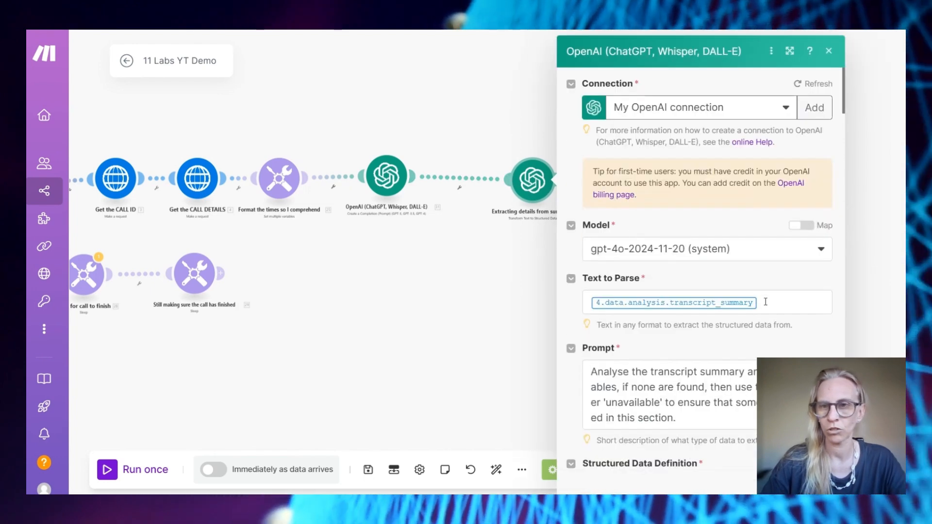
Review the Extracting details module's Text to Parse mapping and fields, then close its settings
click(765, 302)
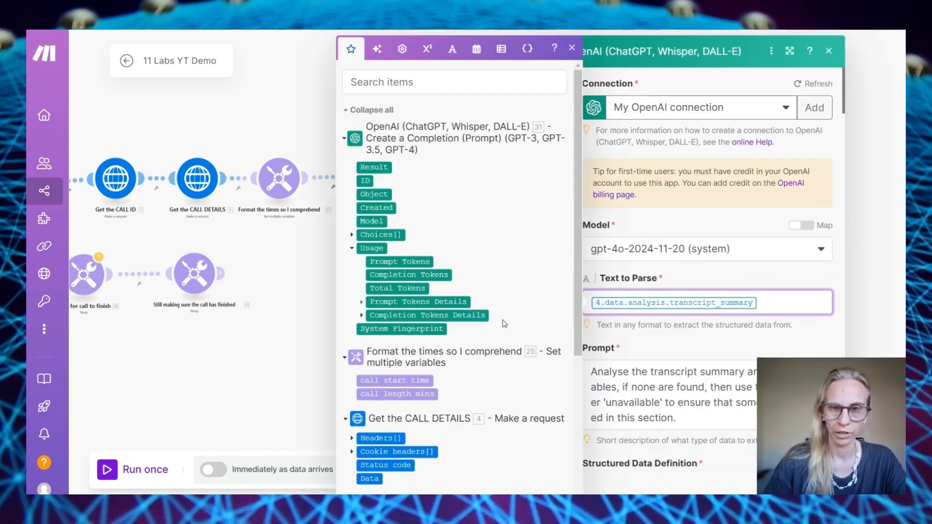
scroll(502, 357, down, 4)
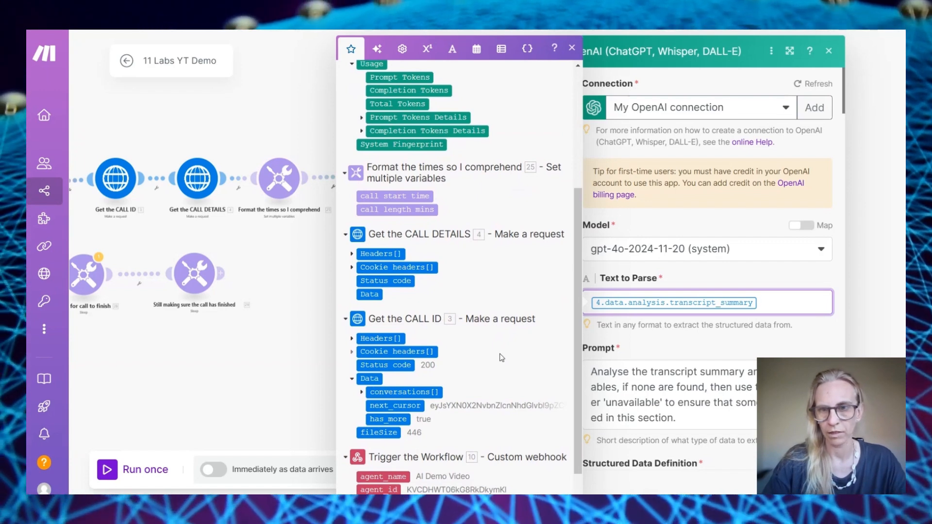
scroll(768, 357, down, 3)
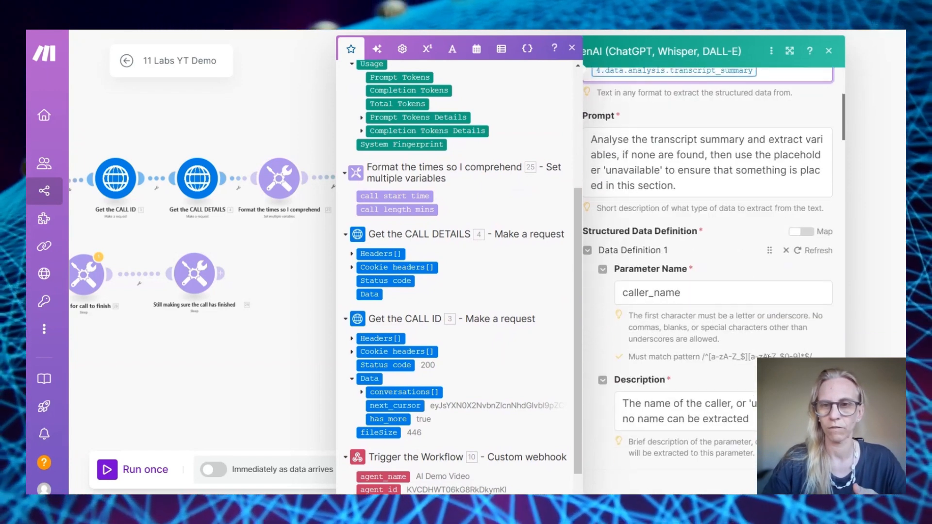
click(596, 294)
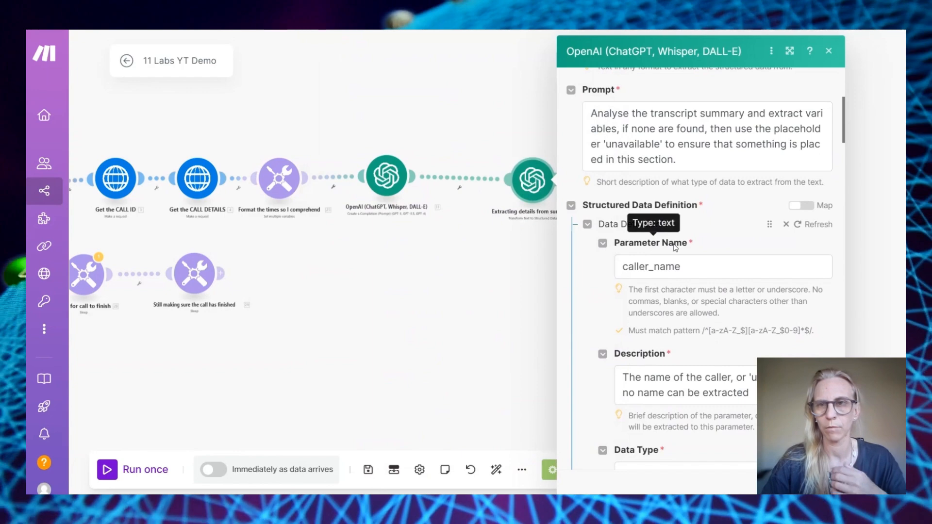
scroll(680, 252, down, 7)
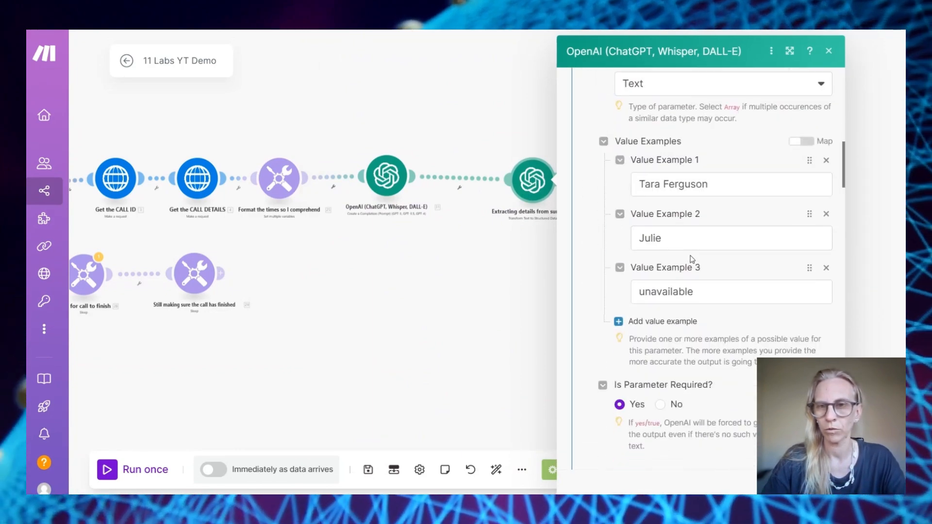
scroll(691, 259, down, 10)
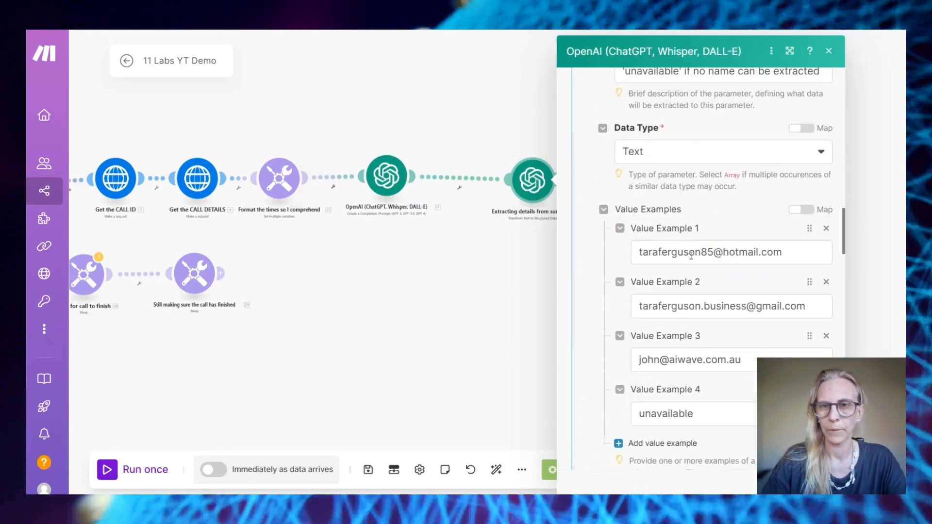
scroll(691, 256, down, 2)
scroll(691, 257, up, 10)
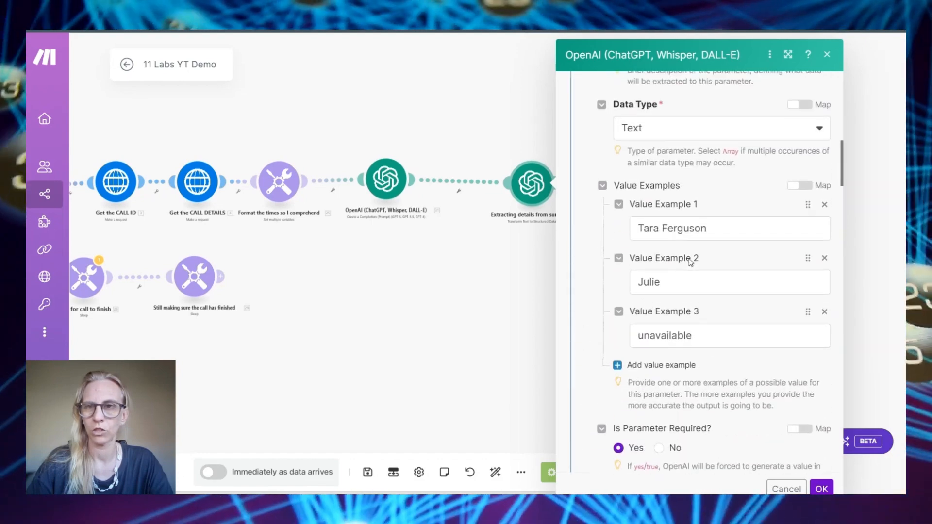
scroll(691, 260, up, 9)
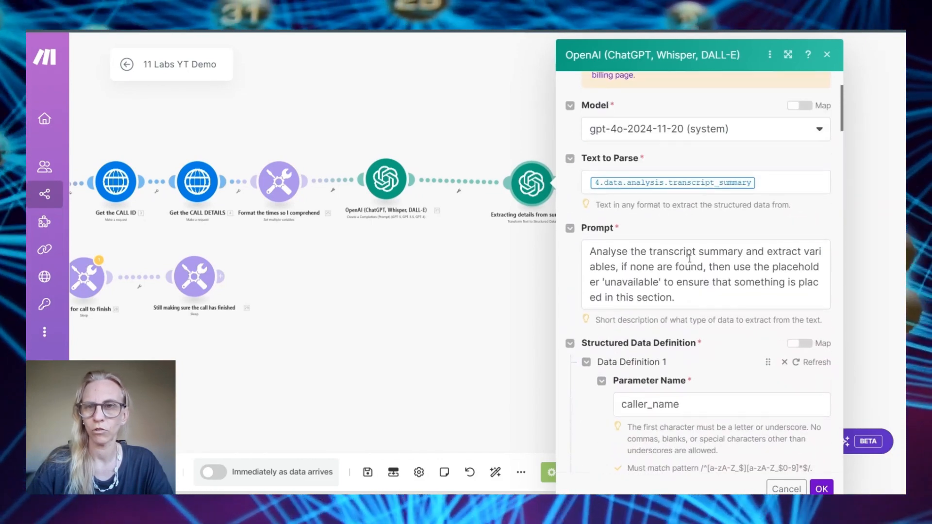
scroll(690, 260, down, 1)
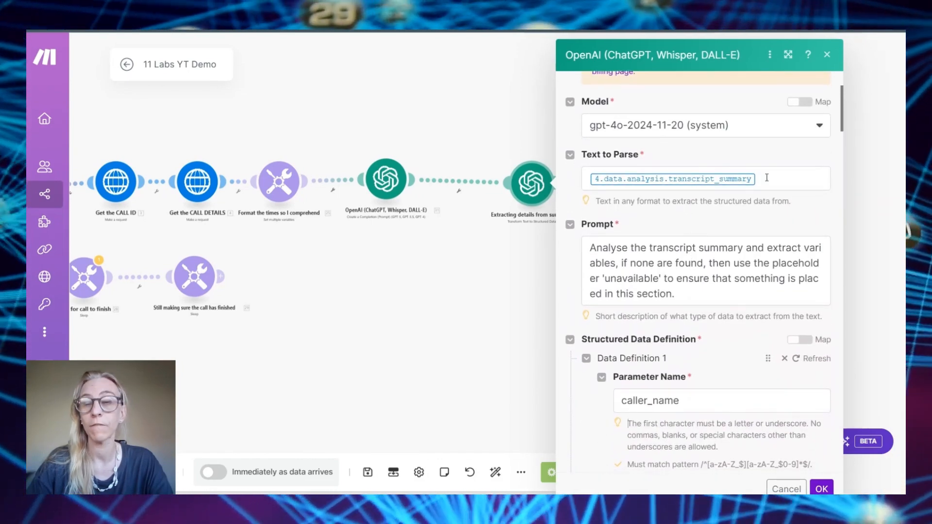
click(759, 179)
scroll(489, 337, down, 5)
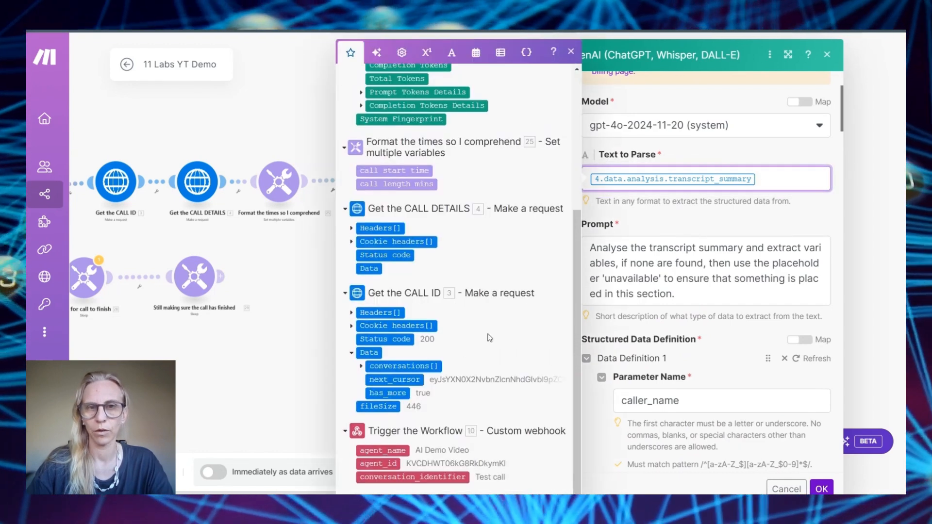
click(820, 488)
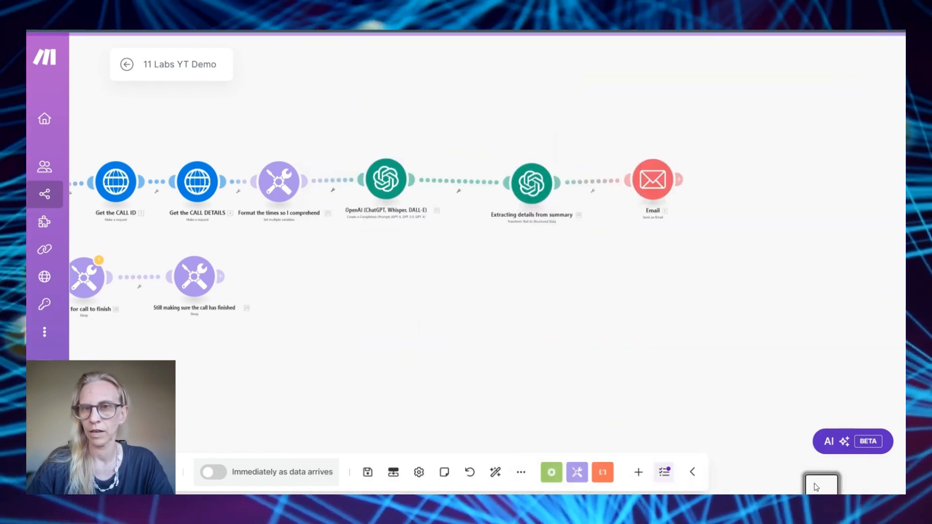
Delete the Extracting details from summary module so OpenAI links directly to Email
right_click(525, 188)
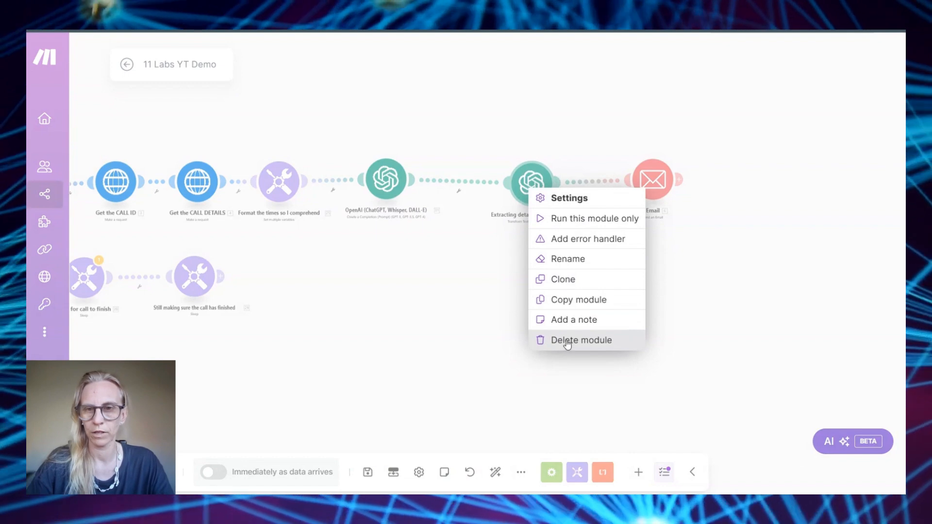
click(567, 341)
click(764, 216)
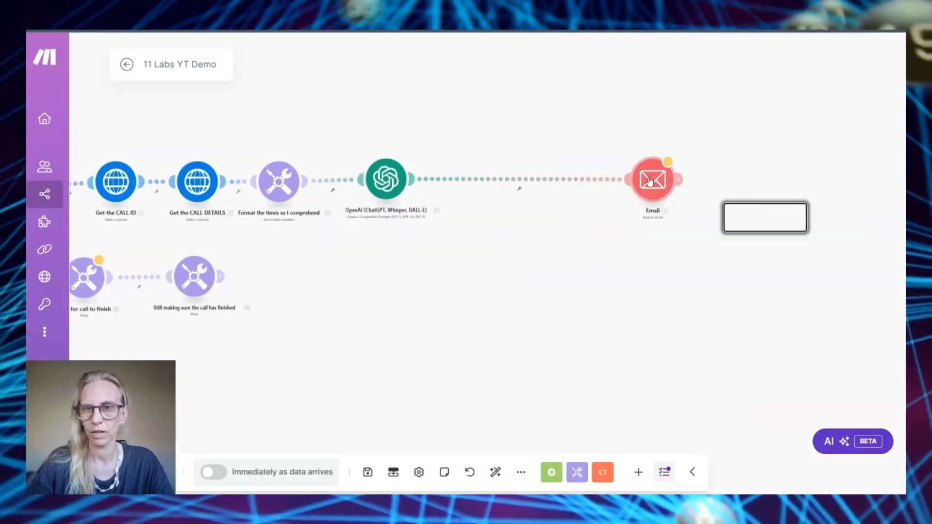
click(649, 181)
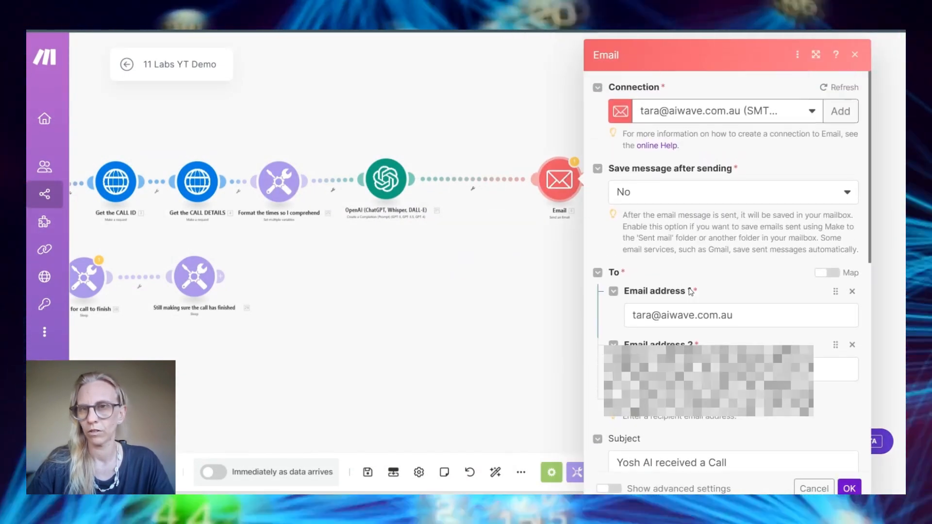
Add a Gmail placeholder module, delete it again, and bring up the Email module's settings
right_click(445, 273)
click(490, 275)
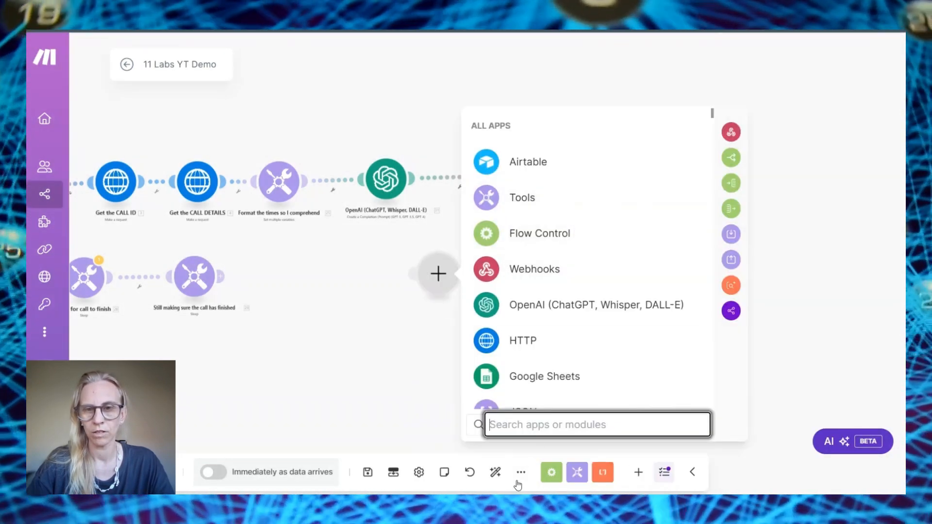
text(gmail)
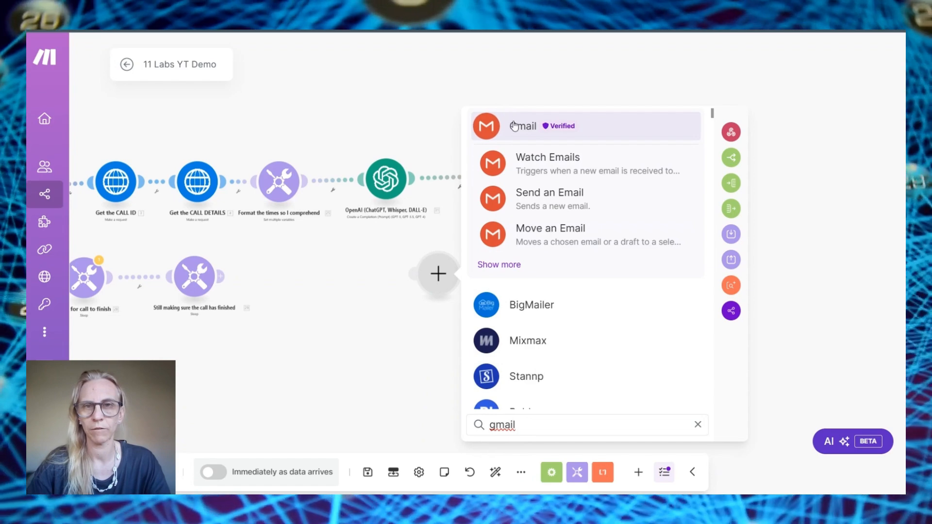
click(515, 126)
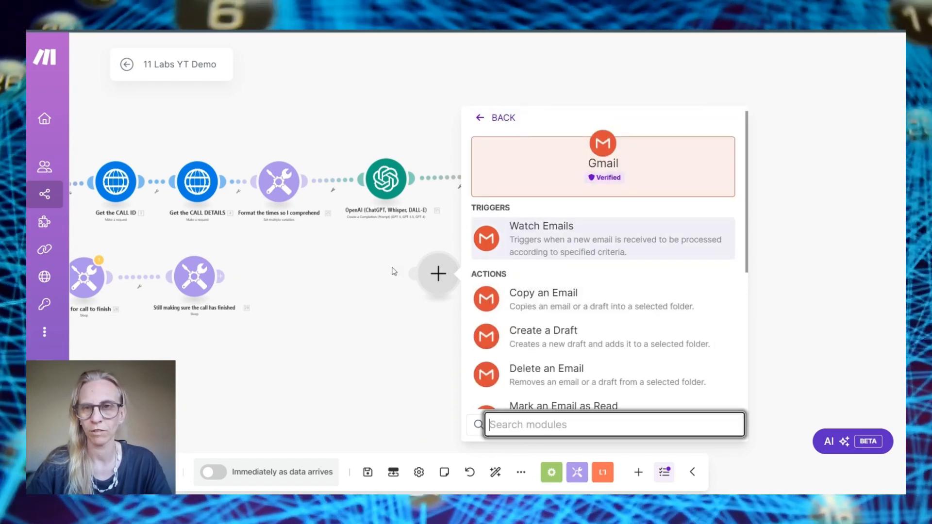
click(394, 272)
right_click(427, 281)
click(462, 309)
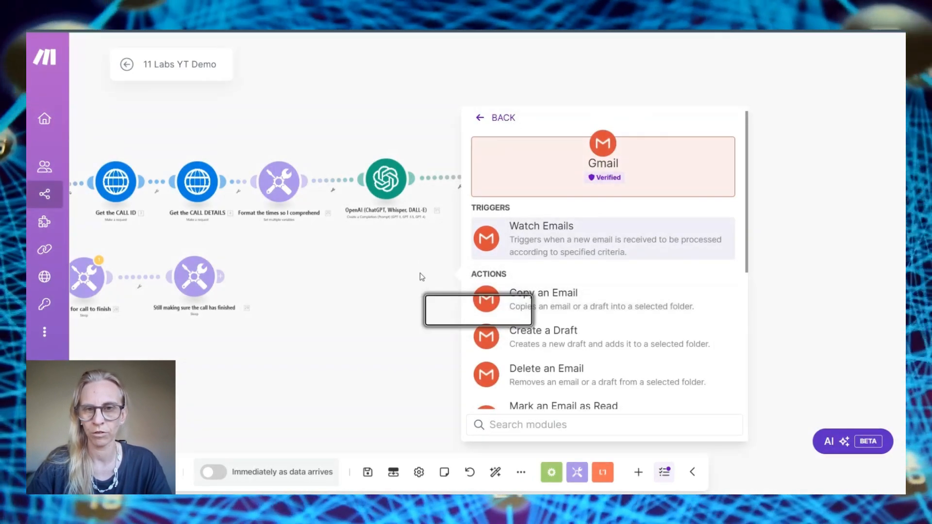
click(540, 174)
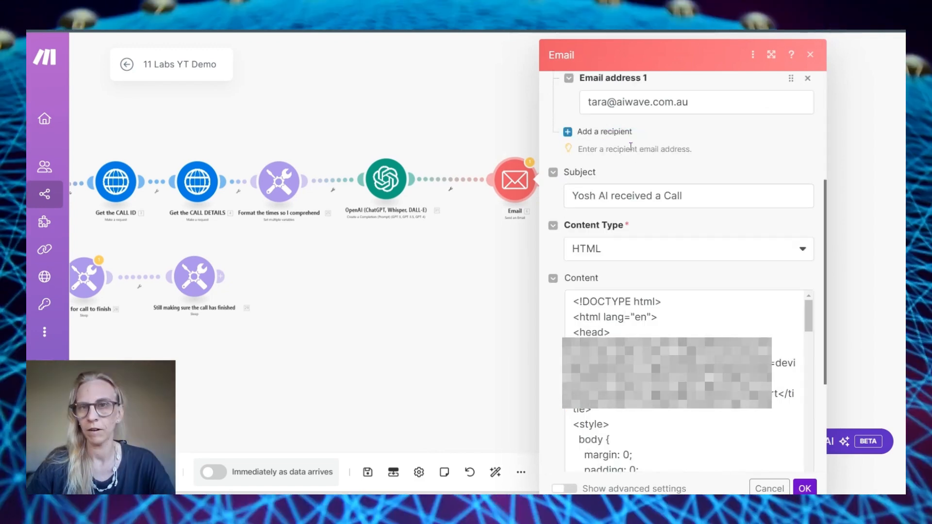
Review the Email module's HTML content, keeping HTML as the Content Type, then close it
scroll(681, 221, up, 4)
scroll(675, 293, down, 3)
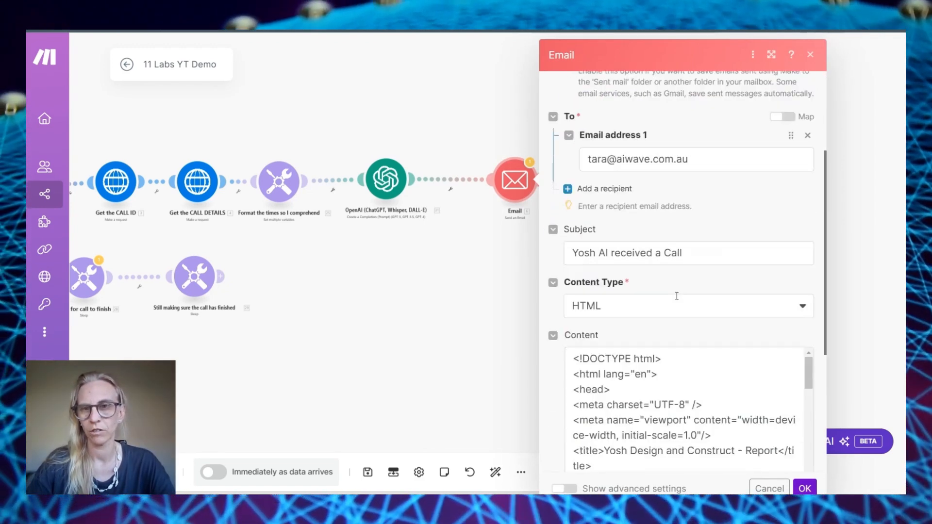
scroll(575, 305, down, 3)
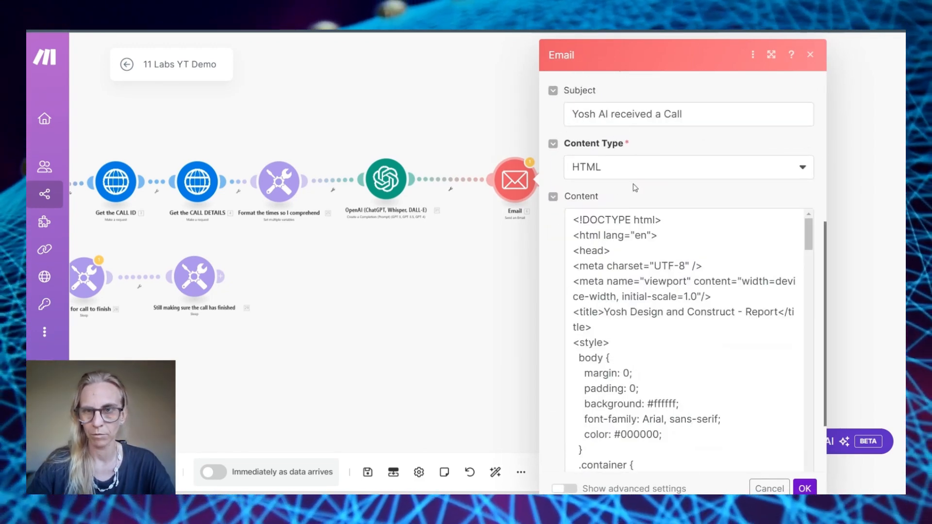
scroll(607, 146, down, 1)
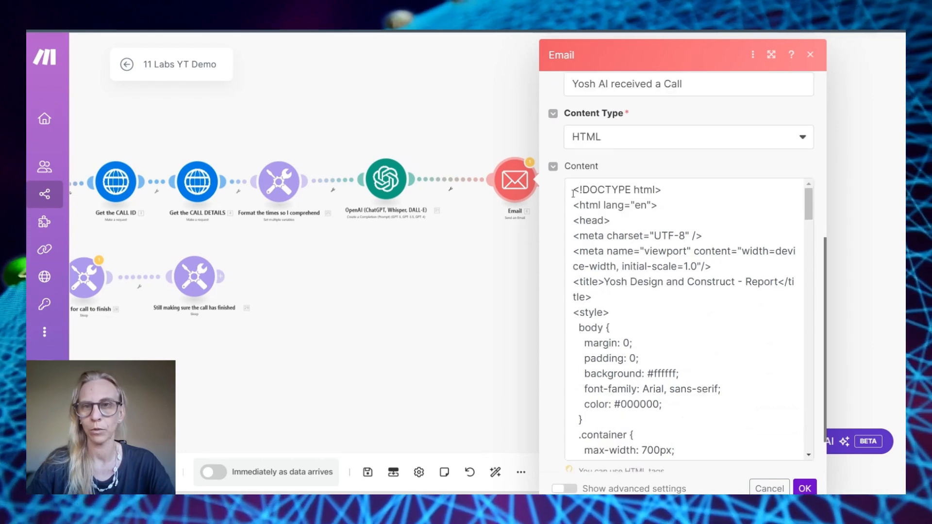
click(617, 146)
click(624, 136)
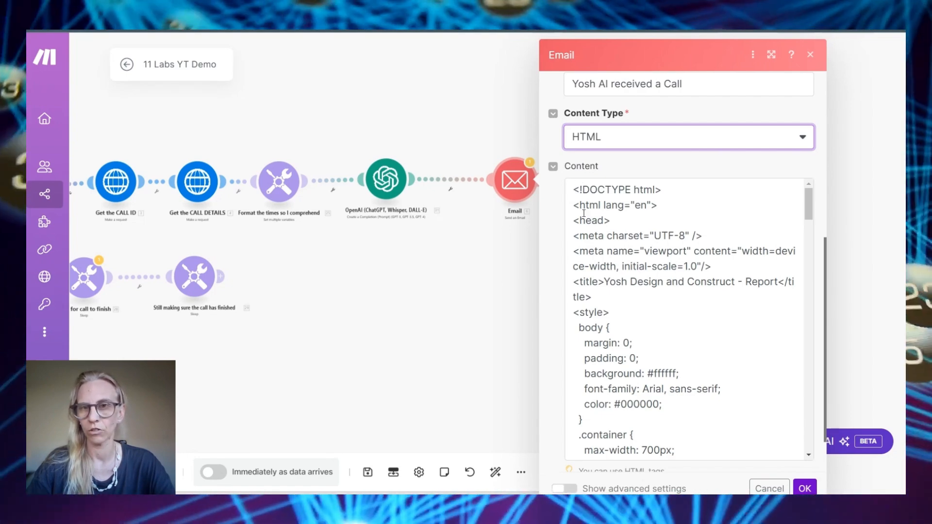
scroll(584, 212, down, 15)
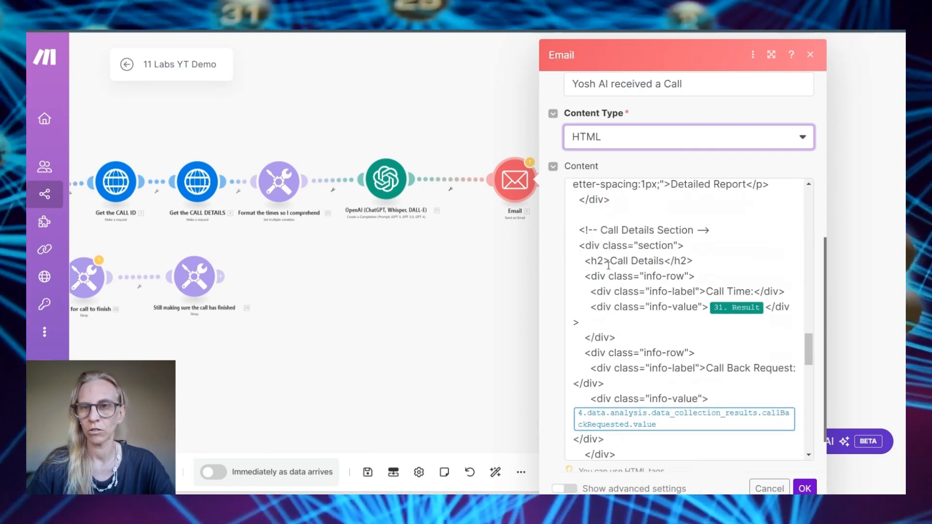
scroll(608, 265, down, 1)
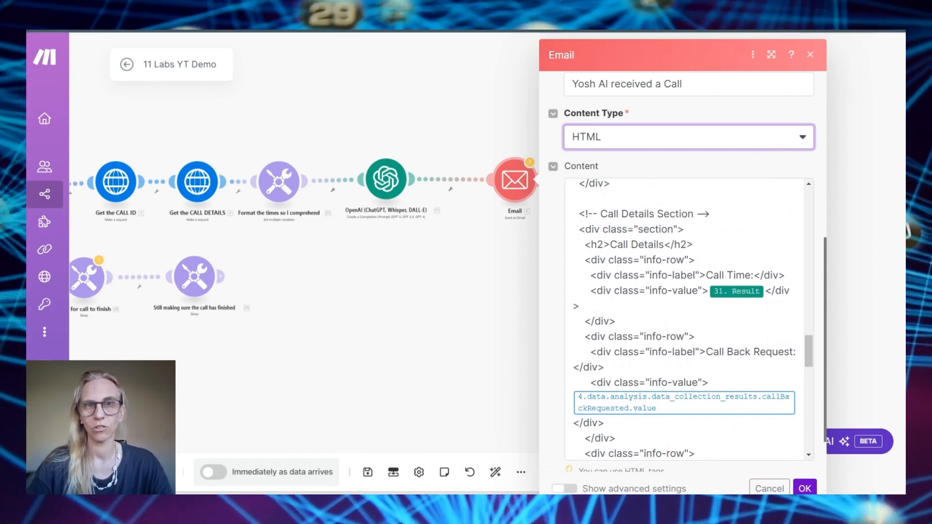
scroll(666, 282, down, 2)
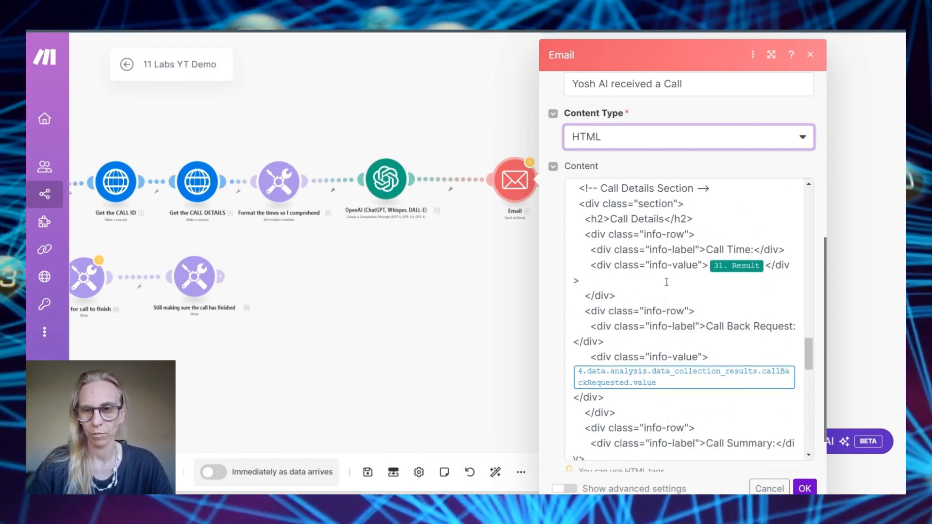
scroll(666, 282, down, 2)
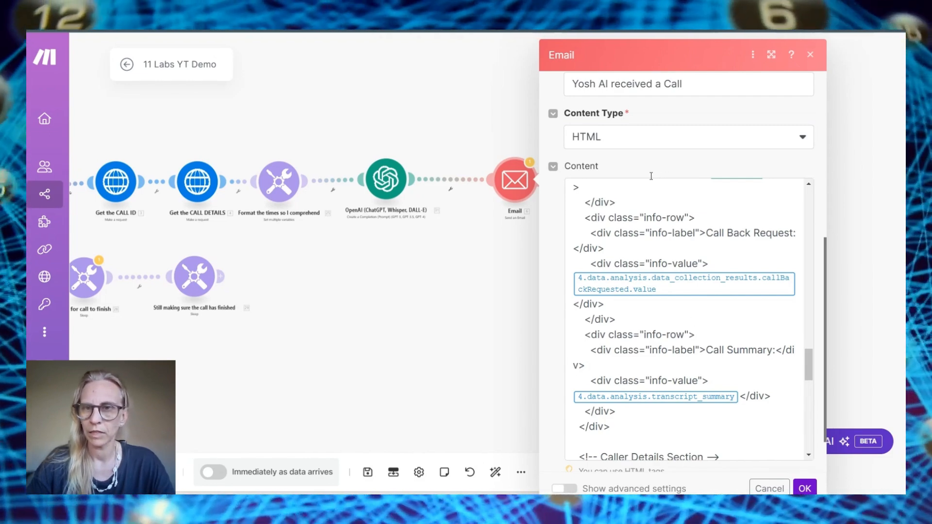
click(444, 352)
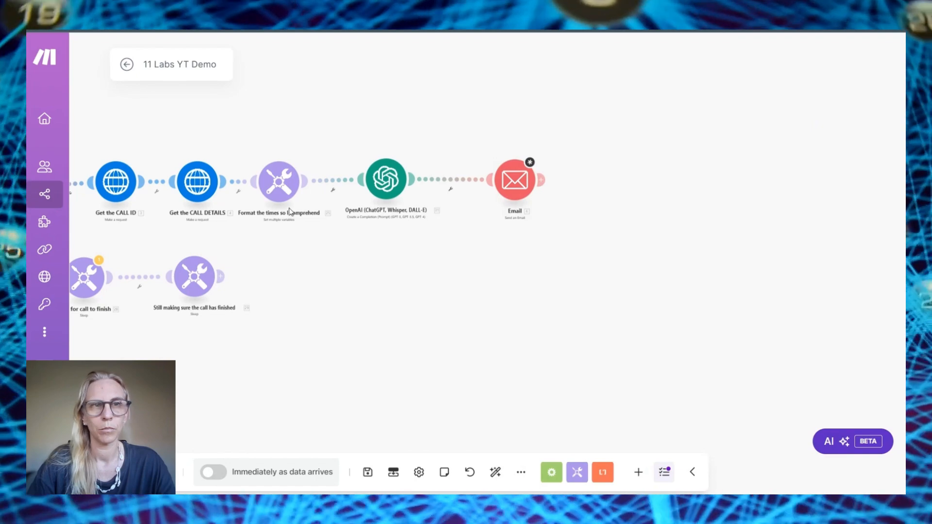
Start a new GPT-4o chat in ChatGPT and send the HTML call-report template prompt
key(ctrl+Tab)
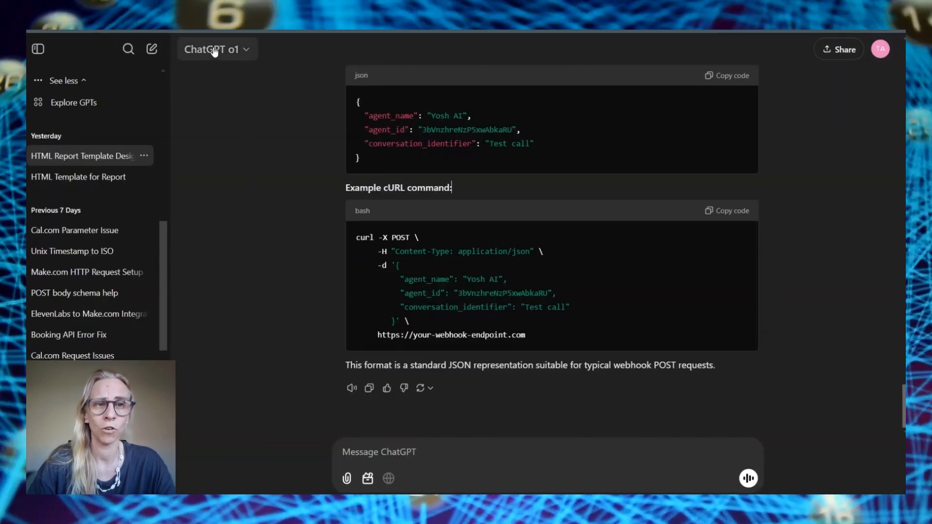
click(214, 50)
click(240, 110)
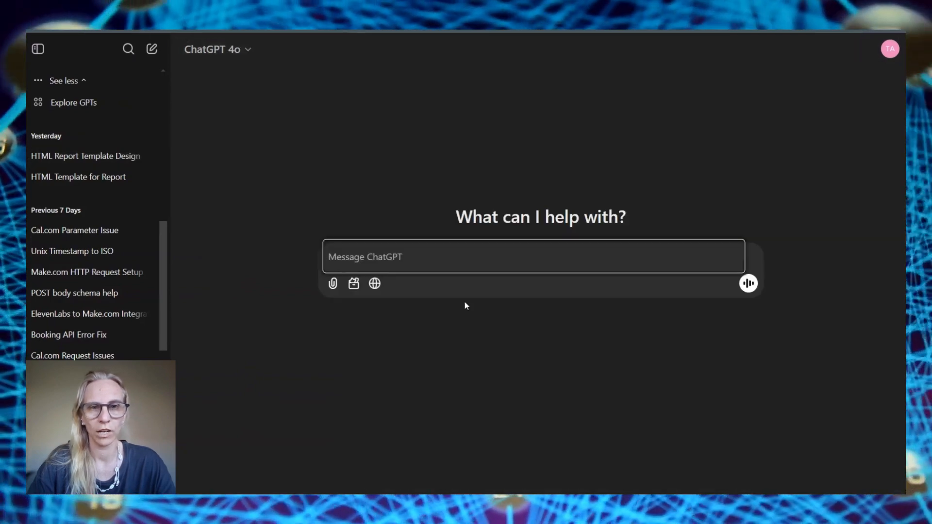
text(I am going to be getting the following details through make.com: Call Details Call Time: {place variable here} Phone Number: {place variable here} Call Summary: {place variable here} Caller Details Caller: {place variable here} Email: {place variable here} Phone: {place variable here} Address: {place variable here} My plan is to create a really beautiful html page presentation of a report containing the information from the variables I received. It is for a business called 'Yosh Design and Construct' their theme colours are black and white, minimalistic yet very stylish. Can you help me to create the perfect html template that I can then use to convert into a pdf via pdf.co or just put into an email? Please consider EVERYTHING you know about this mission to create the best html for this usecase)
key(Return)
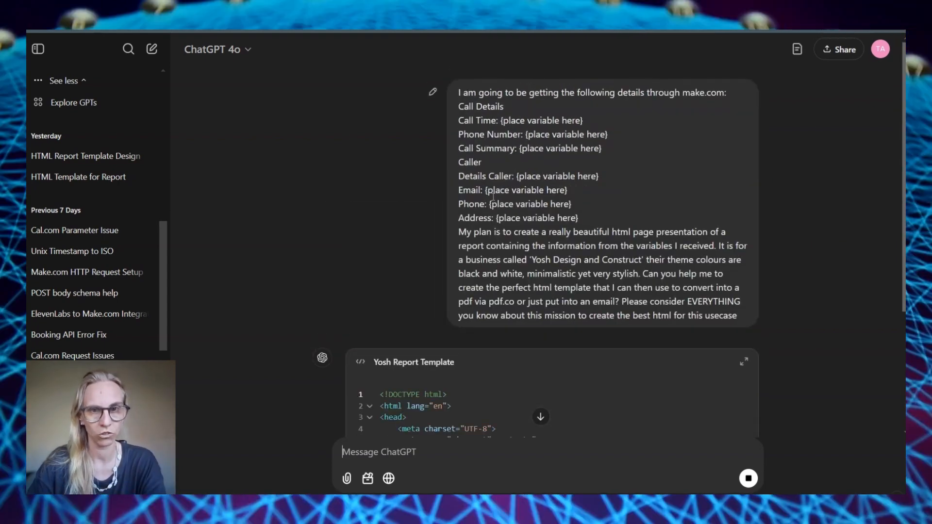
Review the generated 'Yosh Report Template' HTML code, then reopen the Make.com Email module settings
drag(459, 202, 596, 237)
click(245, 287)
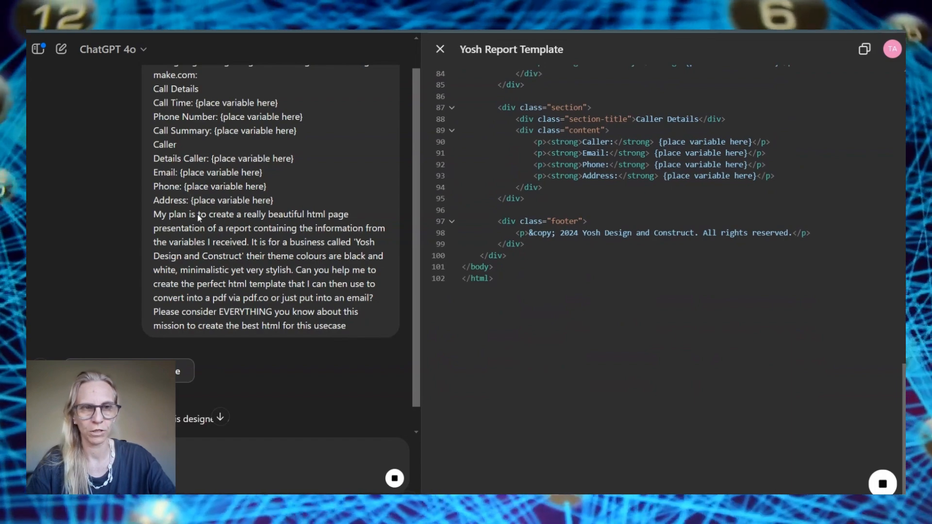
scroll(199, 219, up, 1)
scroll(609, 211, up, 5)
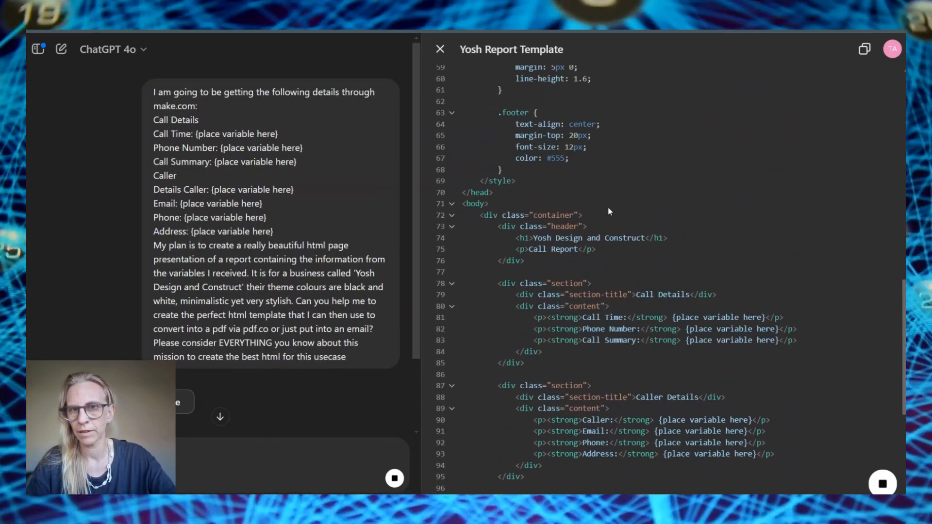
scroll(609, 211, up, 10)
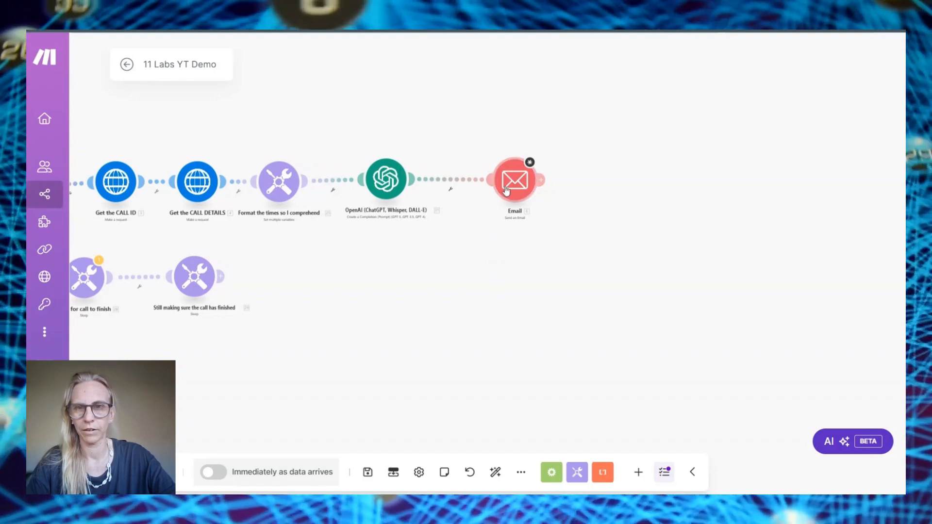
click(505, 190)
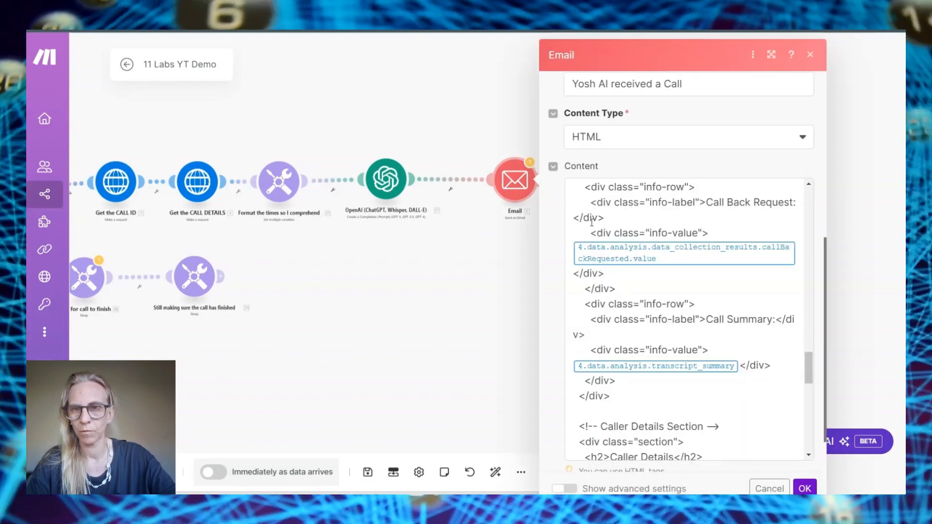
Replace the Email Content HTML with the pasted report template and look it over
click(593, 219)
key(ctrl+a)
key(ctrl+v)
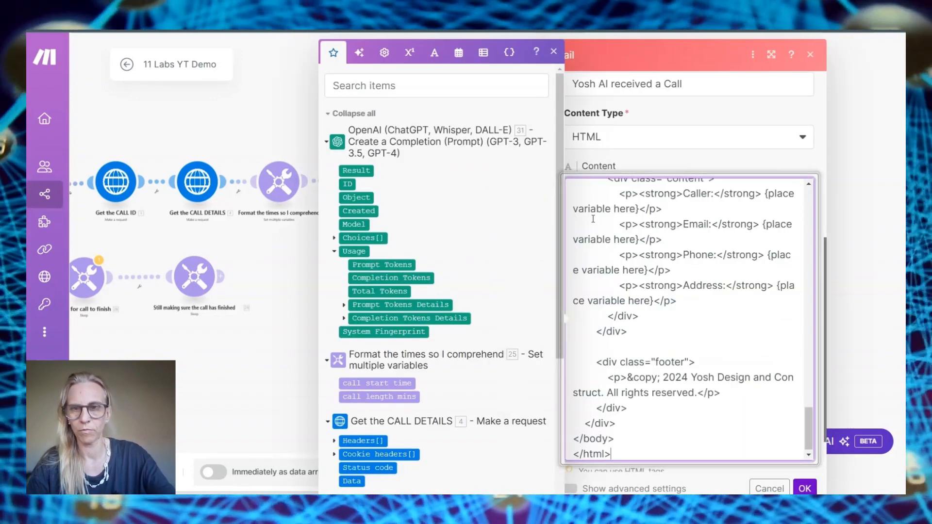
scroll(665, 250, up, 15)
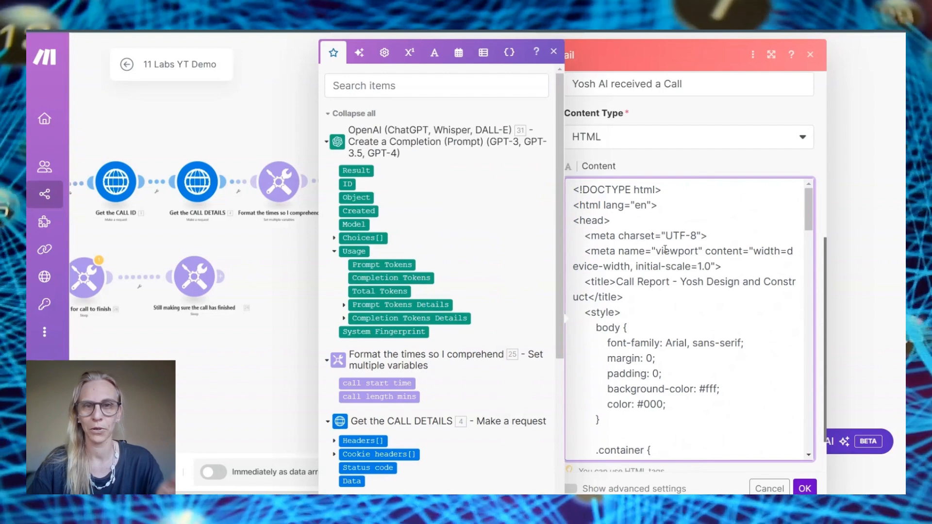
scroll(679, 251, down, 3)
scroll(680, 251, down, 1)
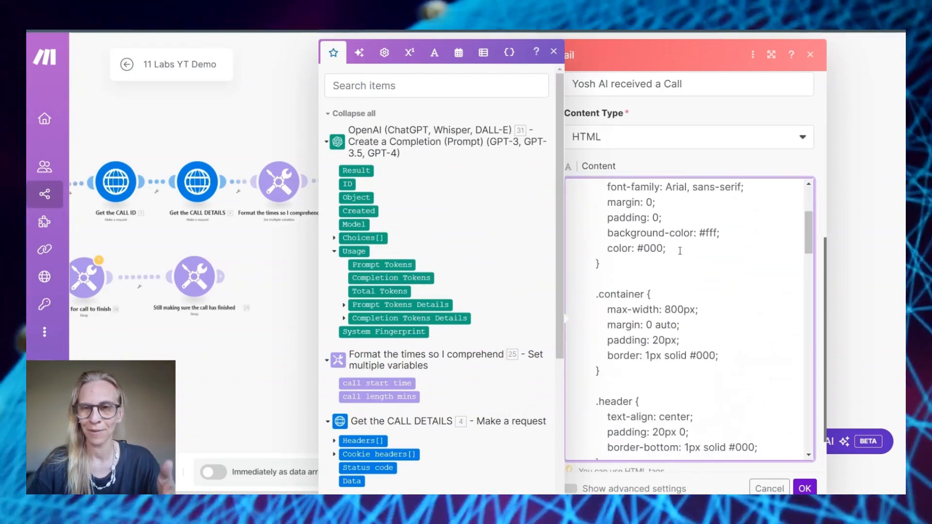
scroll(680, 251, up, 4)
scroll(679, 251, down, 12)
scroll(680, 251, down, 15)
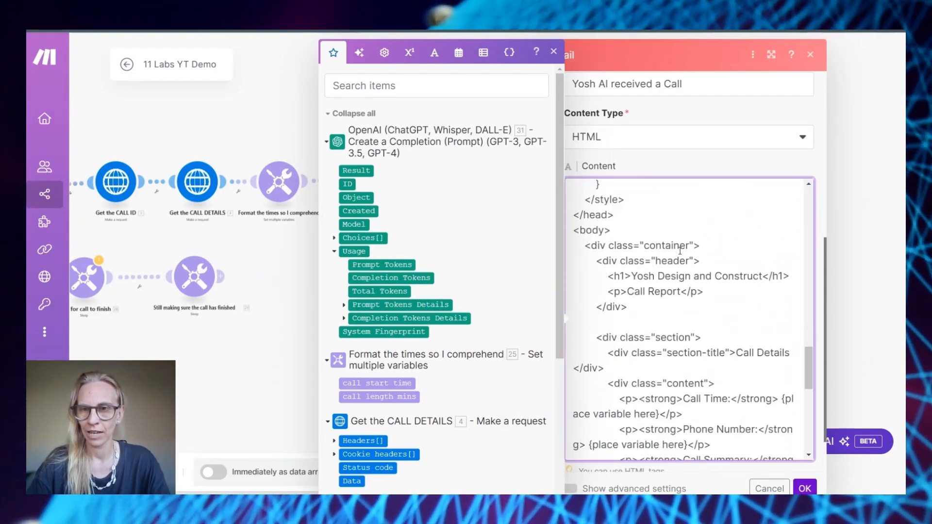
scroll(680, 251, up, 10)
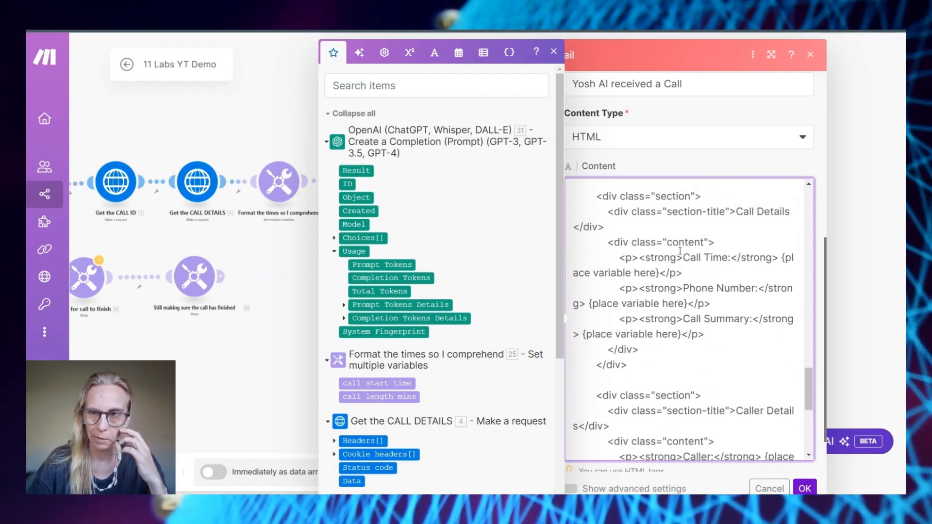
scroll(799, 206, down, 5)
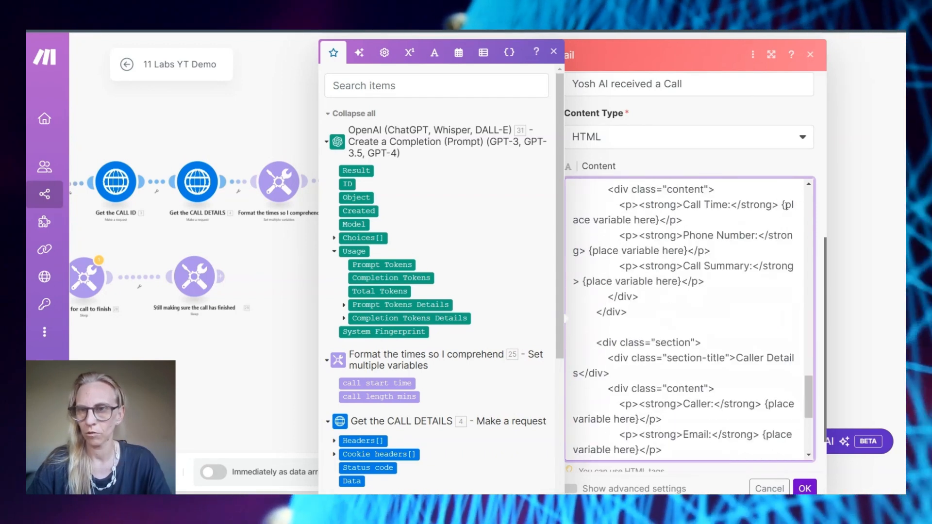
Map the OpenAI Result into the Call Time line and save the Email settings
drag(782, 205, 659, 220)
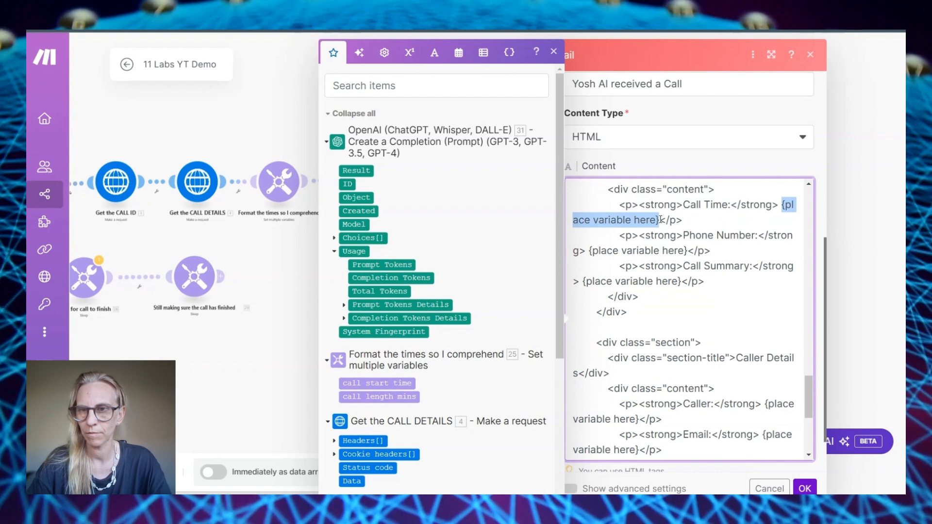
double_click(353, 169)
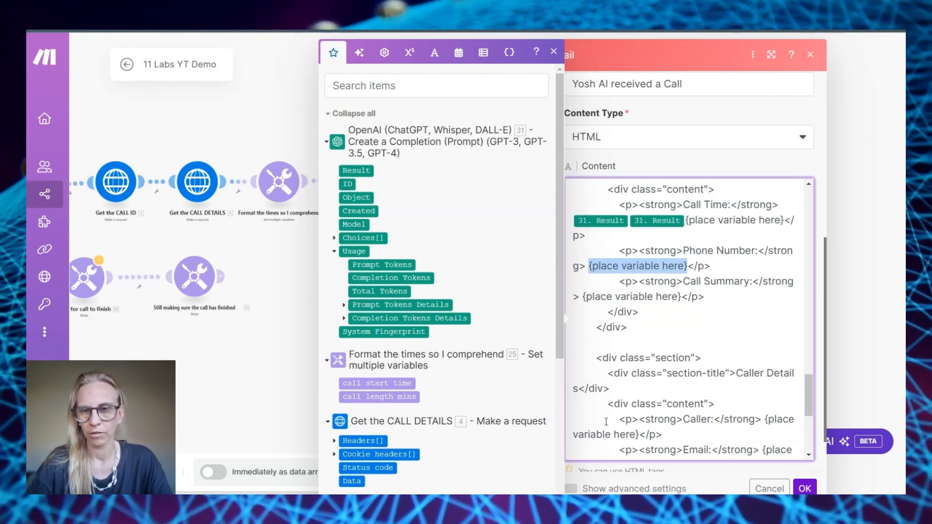
click(804, 488)
Resend the test call JSON from Postman to the Make webhook, getting 200 OK Accepted
right_click(442, 180)
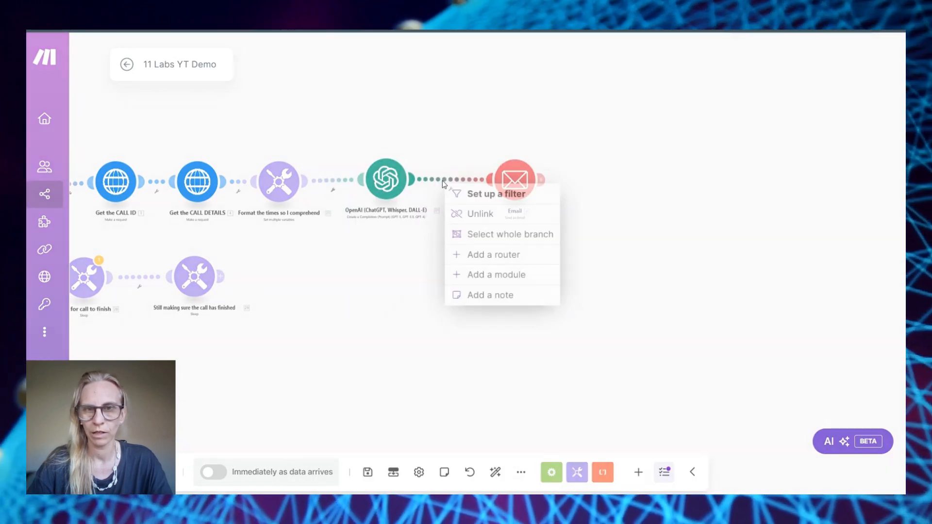
click(468, 217)
drag(246, 363, 627, 294)
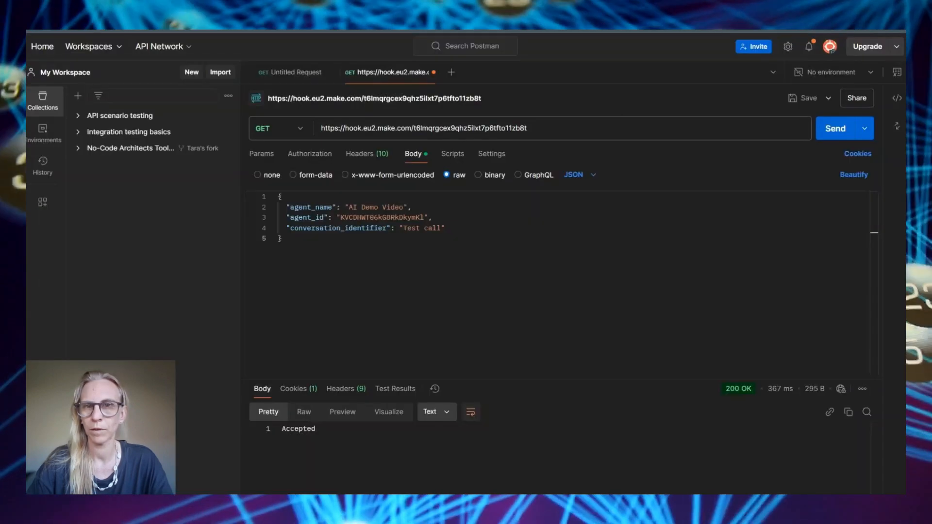
click(834, 129)
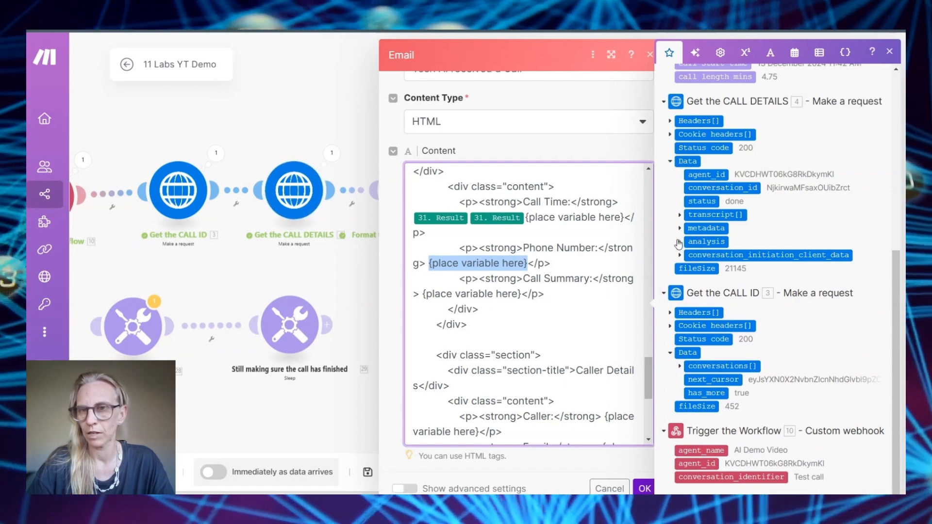
Map the collected phone_number value from data_collection_results into the Phone Number line
click(679, 242)
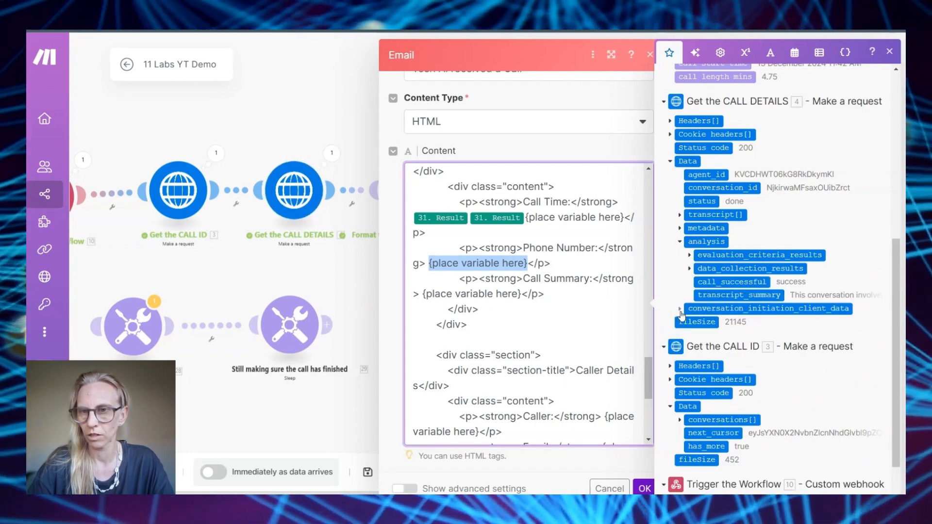
click(680, 310)
click(679, 228)
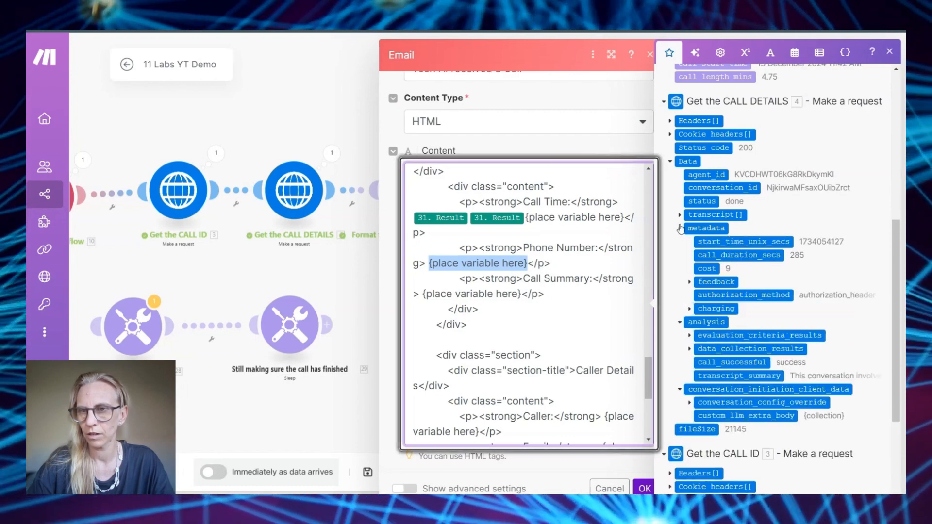
scroll(690, 318, down, 1)
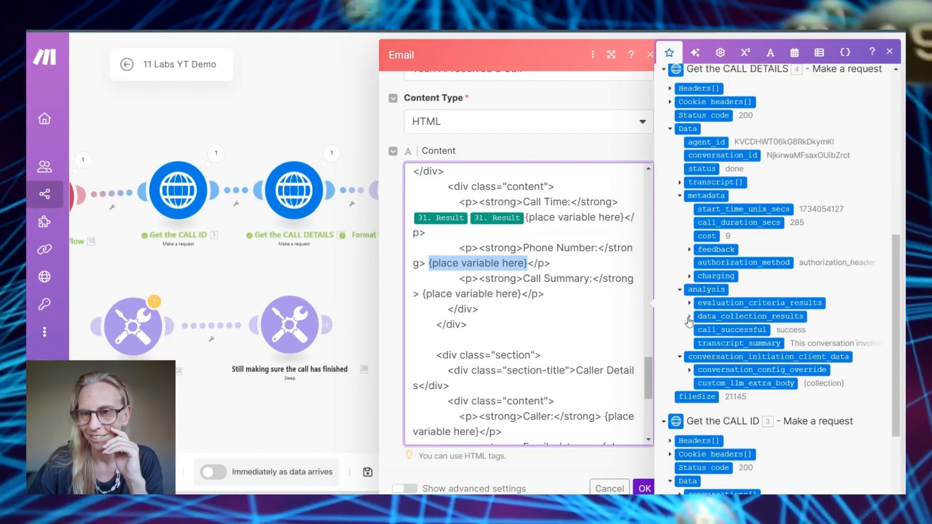
click(689, 318)
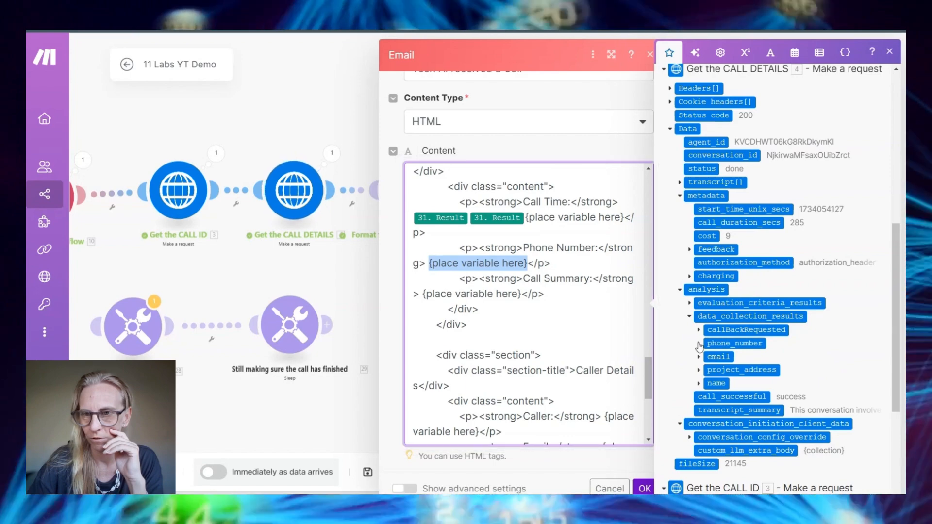
click(699, 343)
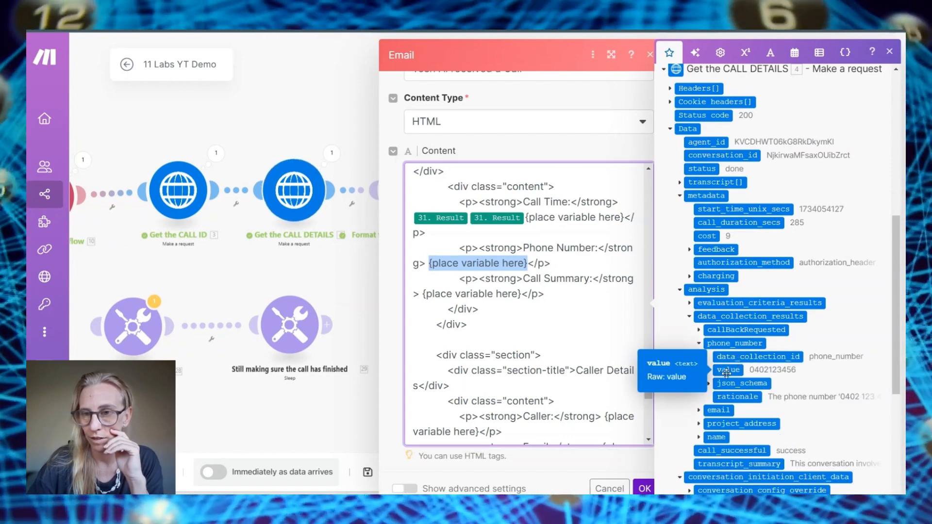
click(729, 369)
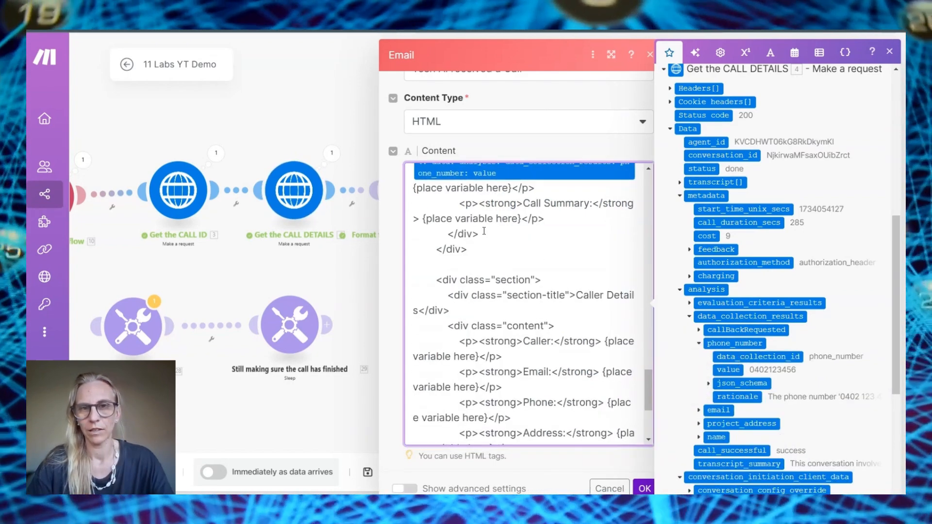
Delete the Call Summary, Caller and Email placeholder text from the template
drag(424, 218, 522, 218)
scroll(410, 236, up, 1)
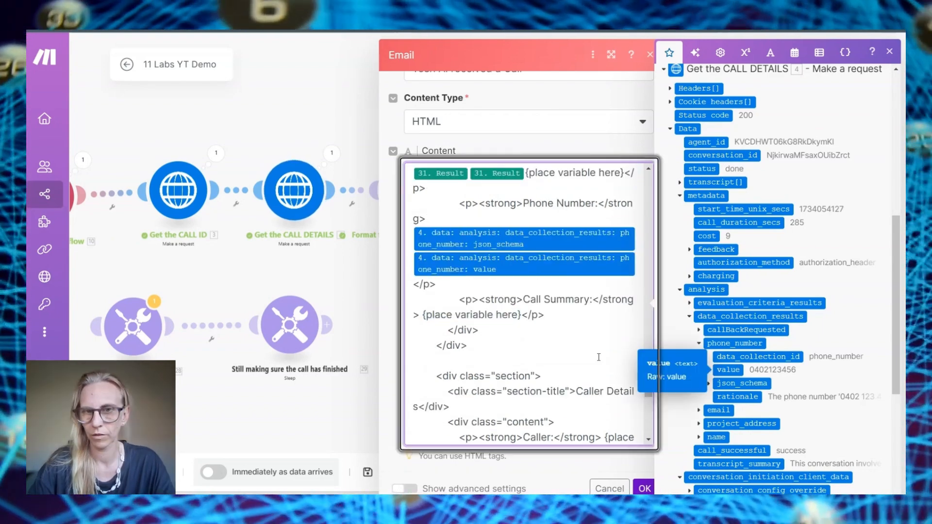
key(BackSpace)
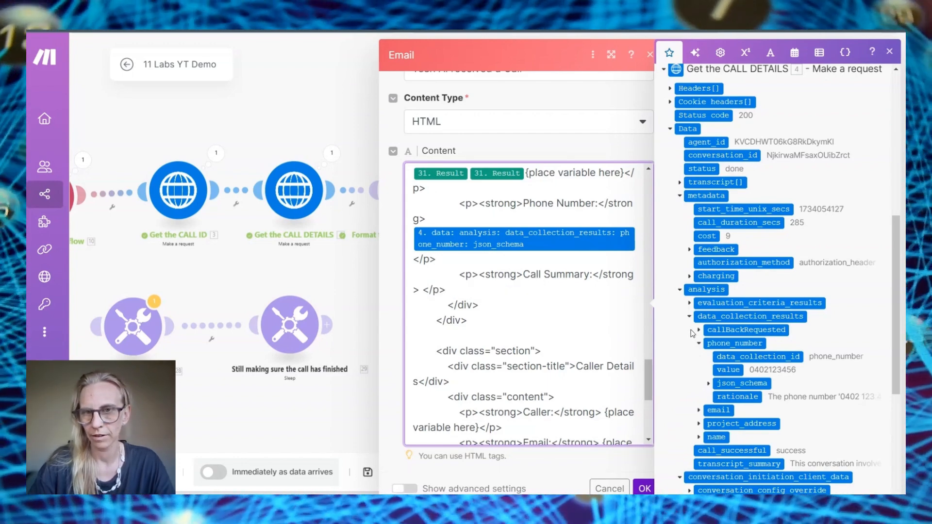
scroll(692, 334, down, 3)
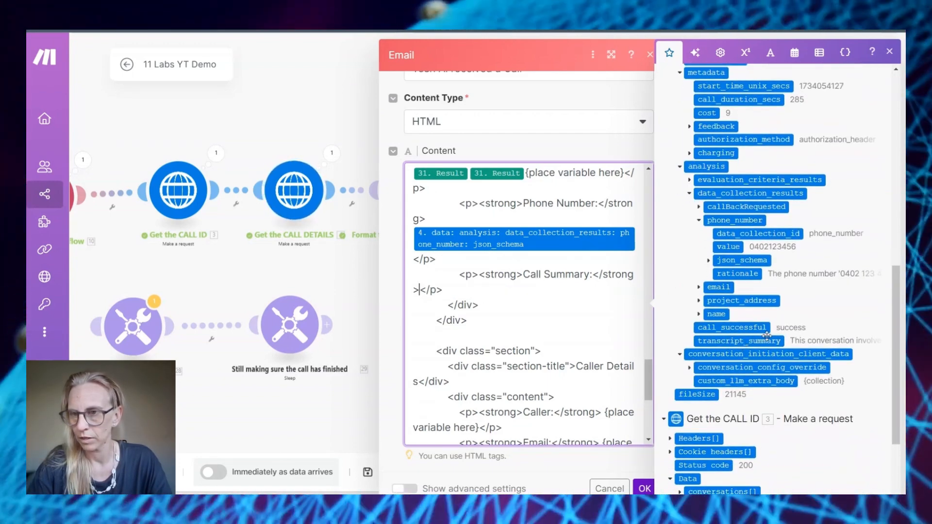
scroll(490, 290, down, 3)
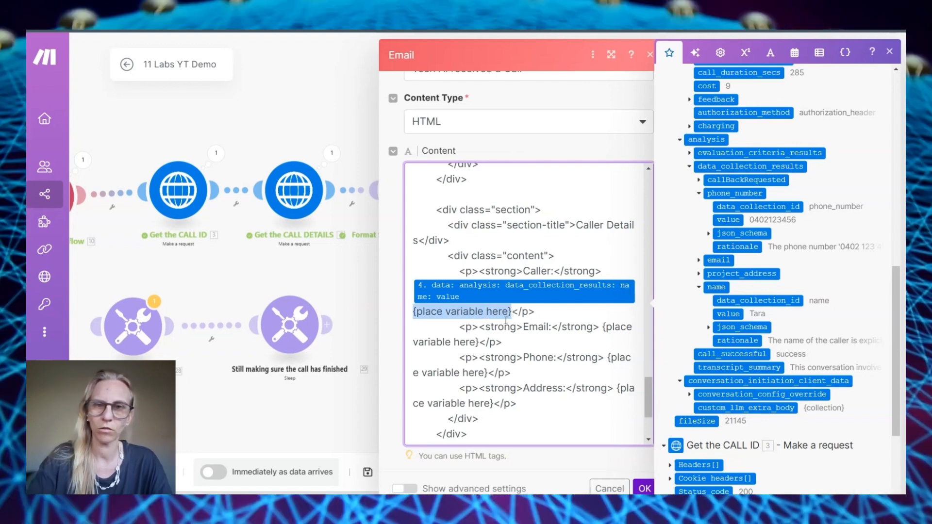
key(BackSpace)
drag(603, 326, 488, 343)
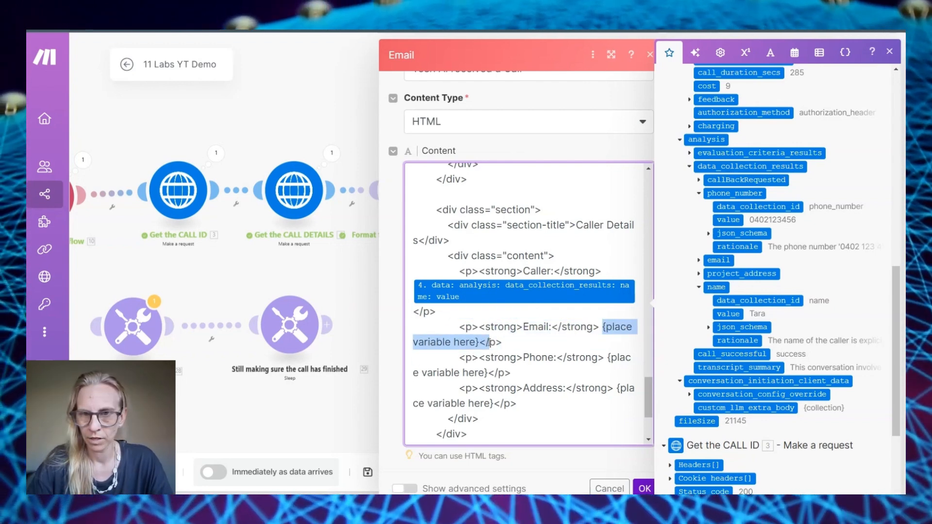
key(BackSpace)
Expand the collected email field in the data_collection_results mapping list
click(699, 260)
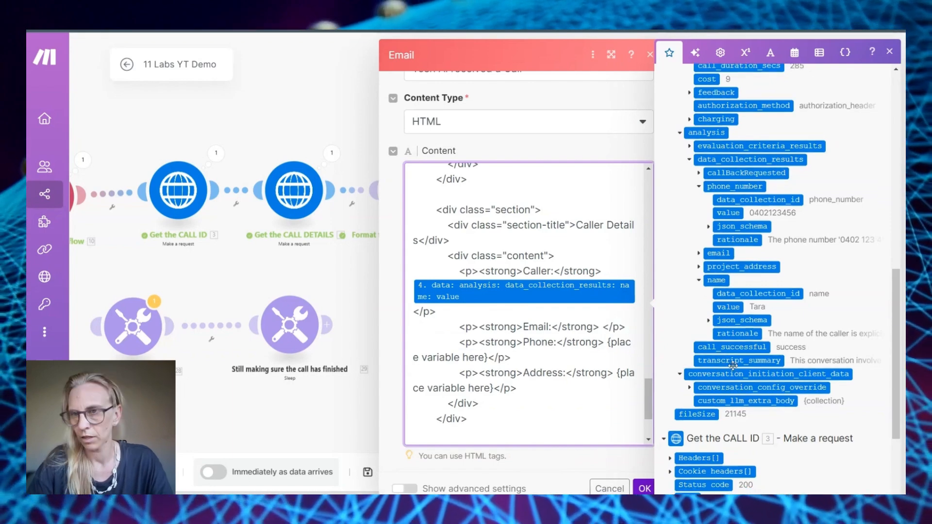
scroll(757, 262, down, 1)
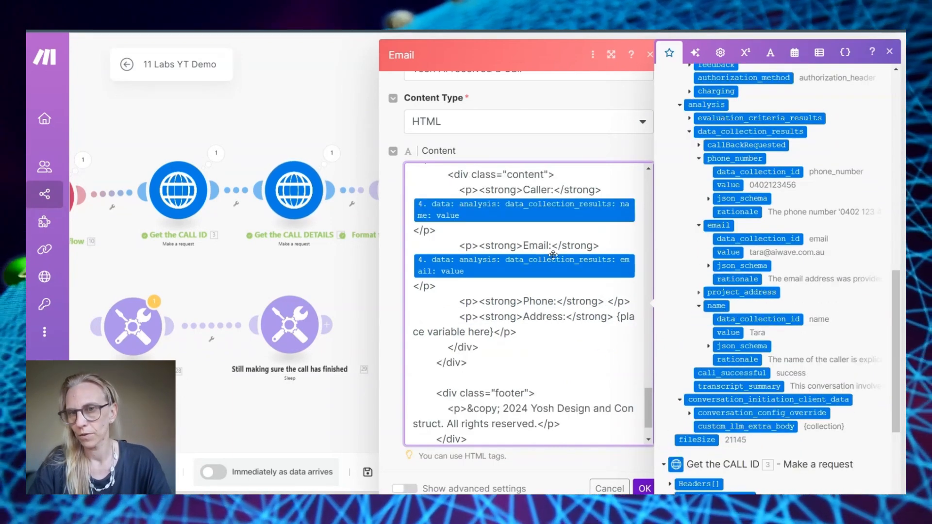
scroll(554, 254, up, 5)
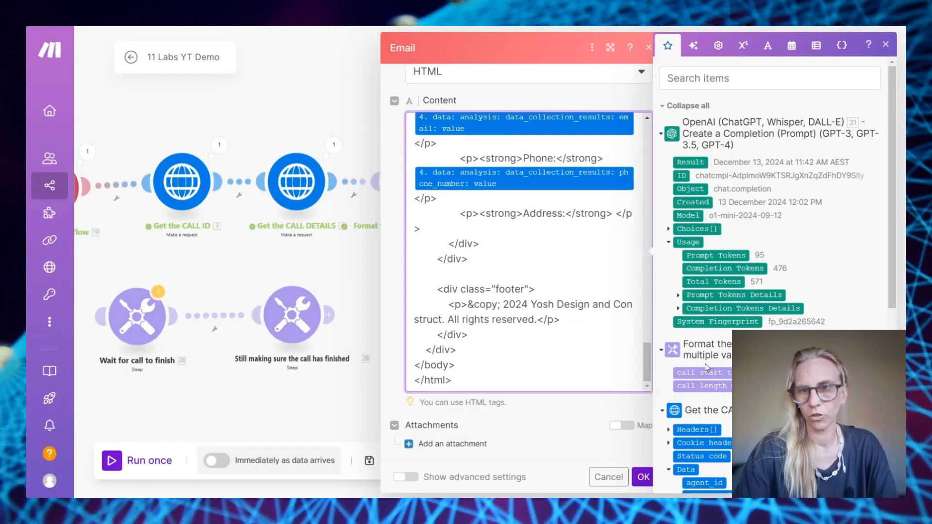
scroll(707, 368, down, 10)
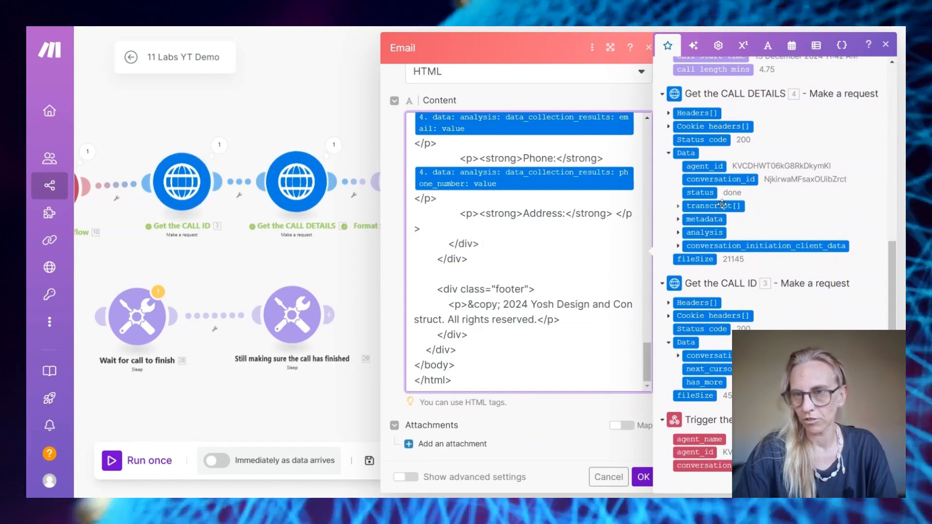
scroll(722, 204, up, 1)
Map the project_address value after Address and confirm the Email module changes
click(679, 256)
click(678, 348)
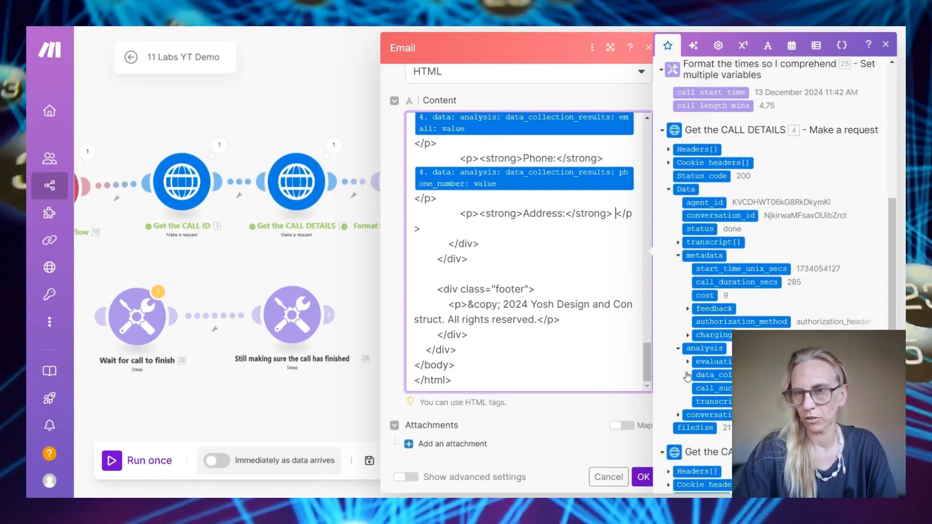
click(687, 374)
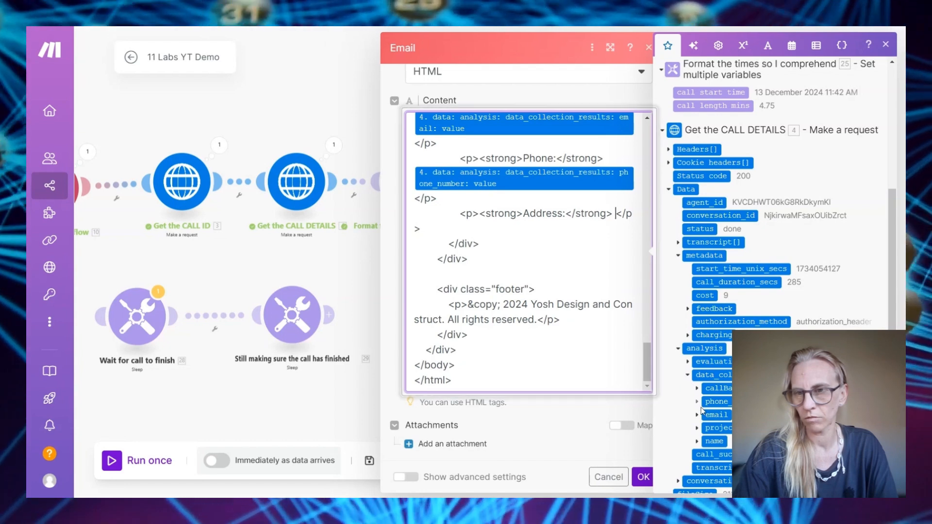
click(697, 429)
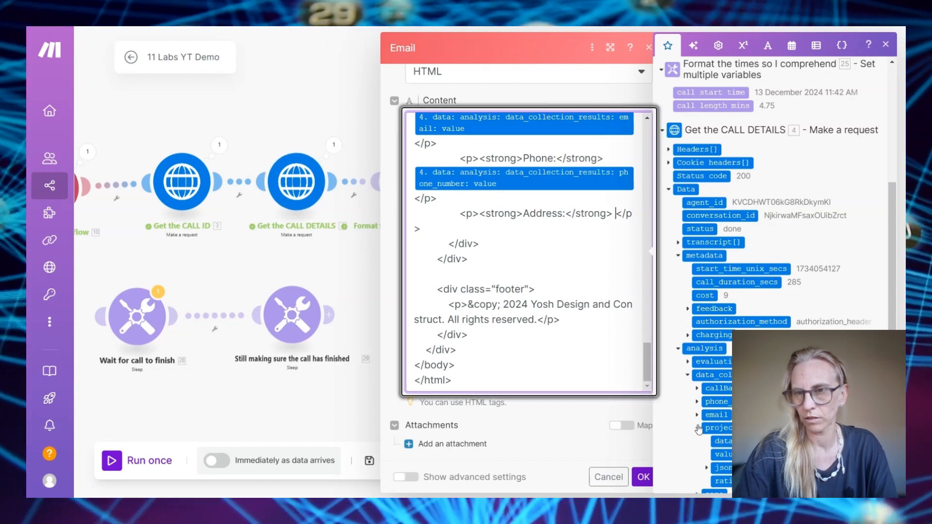
drag(723, 454, 553, 210)
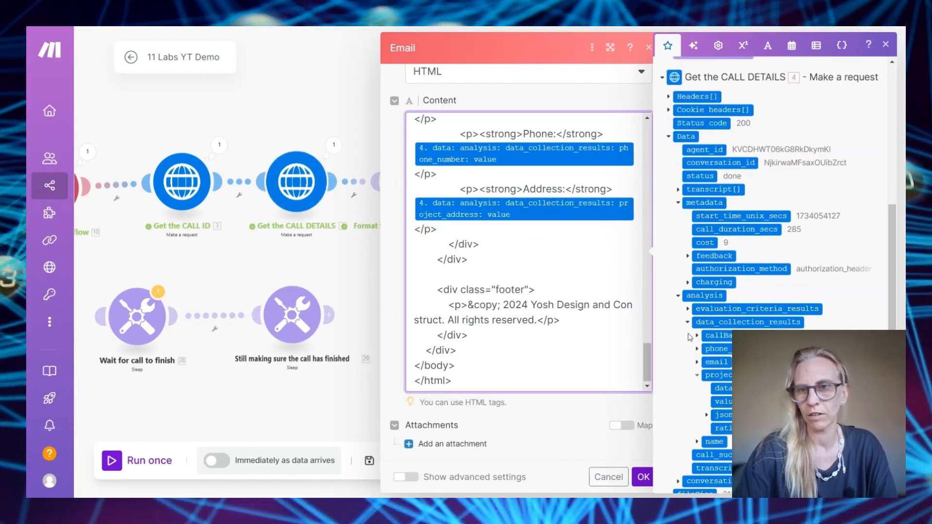
scroll(495, 163, up, 3)
scroll(772, 272, down, 1)
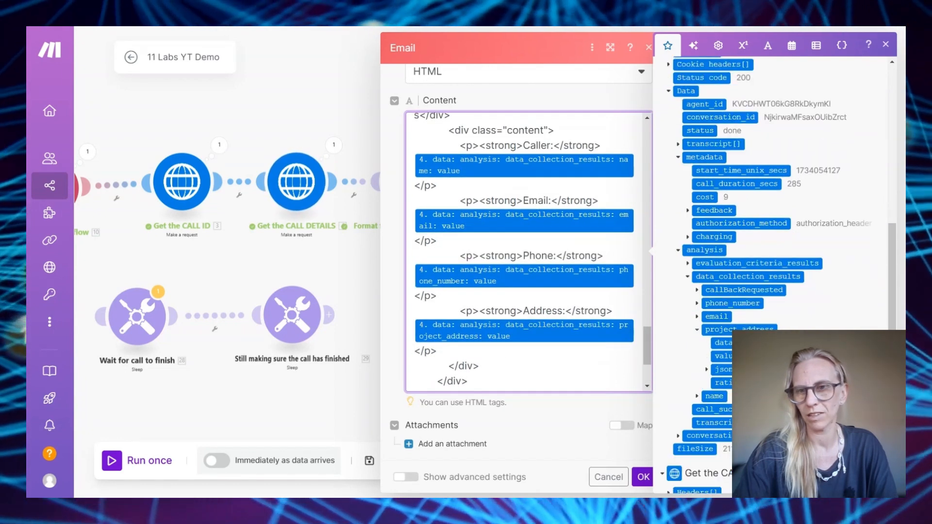
scroll(539, 381, down, 3)
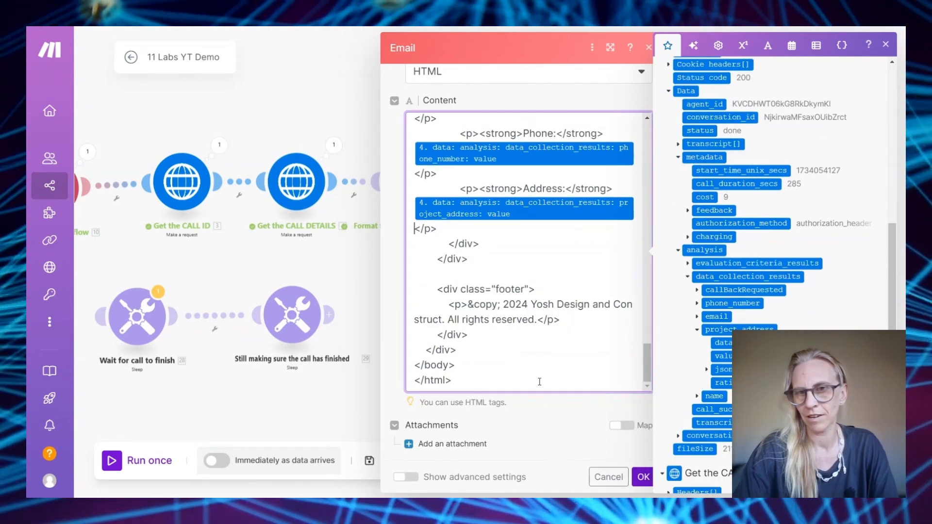
click(642, 477)
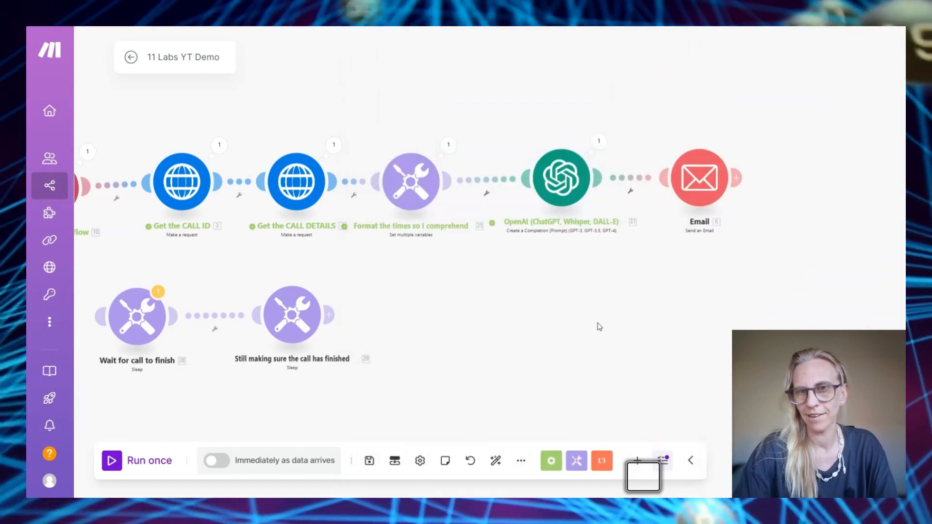
Run the scenario once with a Postman test request and inspect the OpenAI module's output
drag(368, 190, 343, 180)
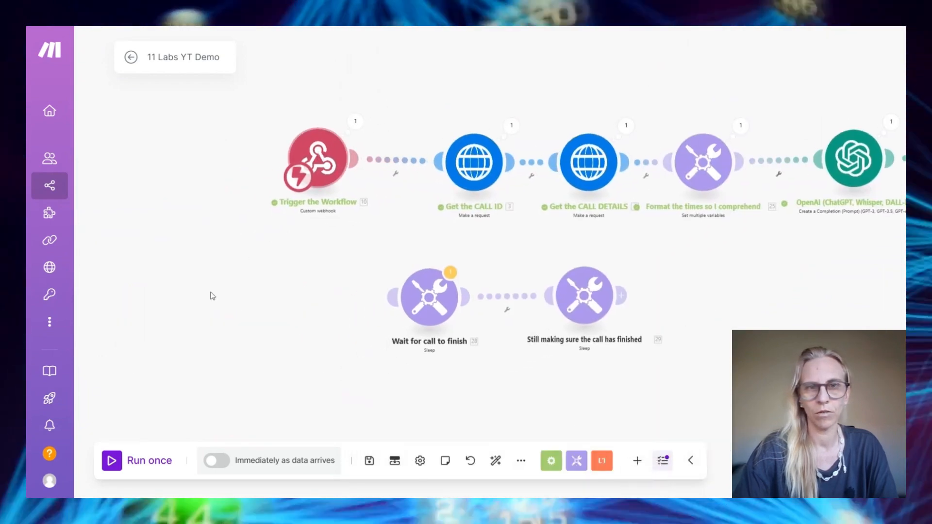
click(113, 459)
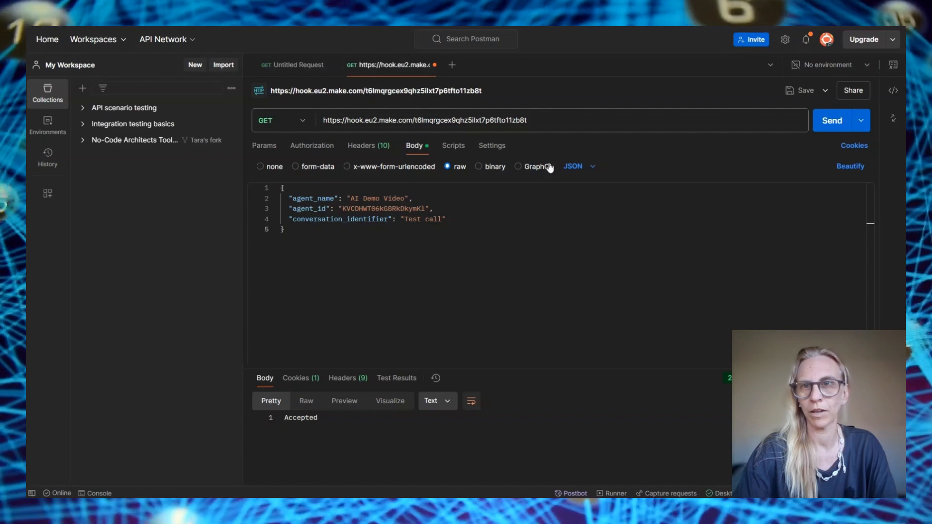
click(830, 121)
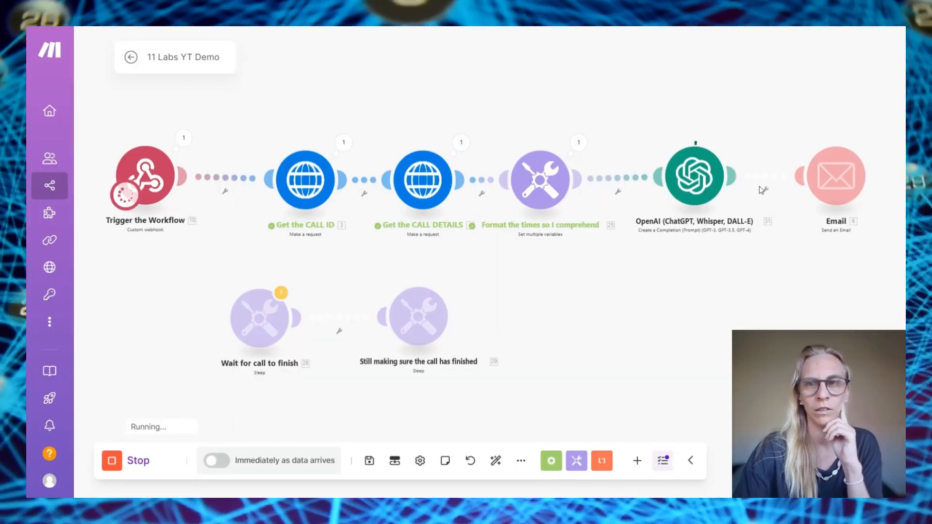
click(732, 139)
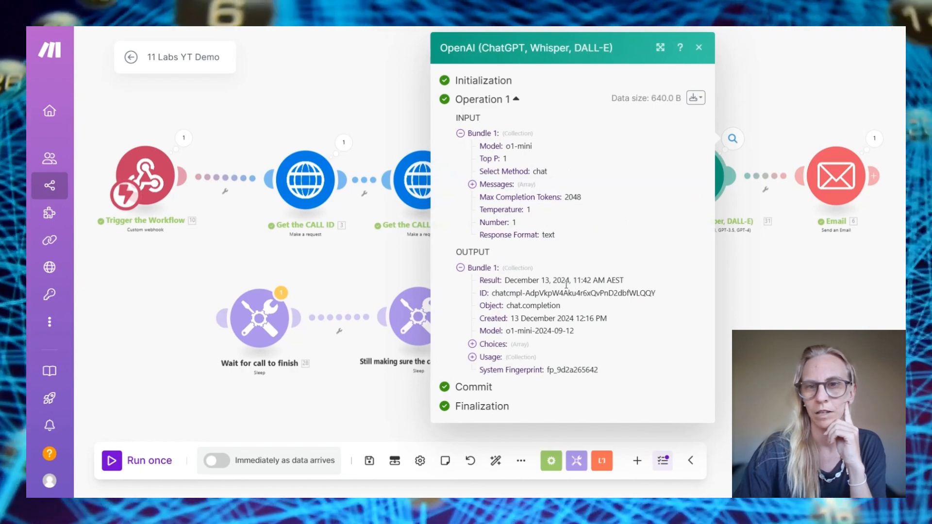
click(774, 304)
drag(818, 301, 586, 298)
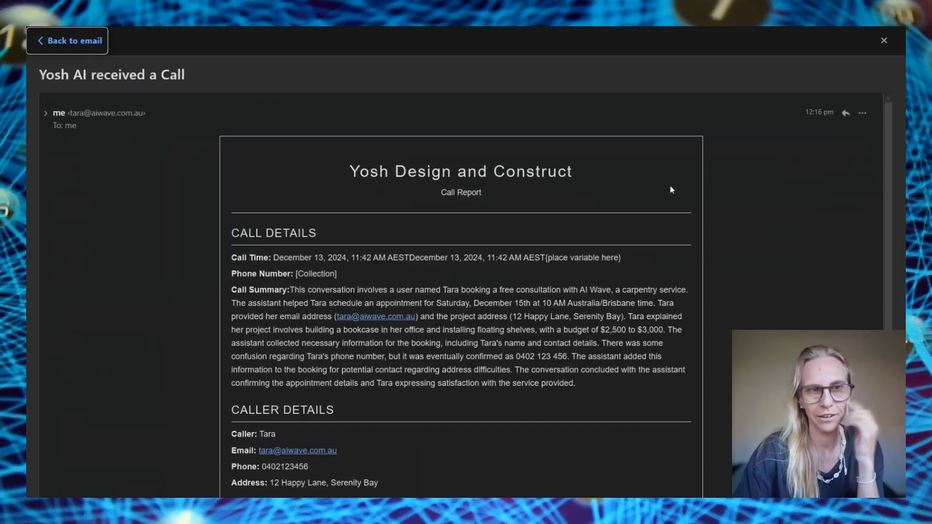
Scroll through the received call report email to check its contents
scroll(298, 246, down, 2)
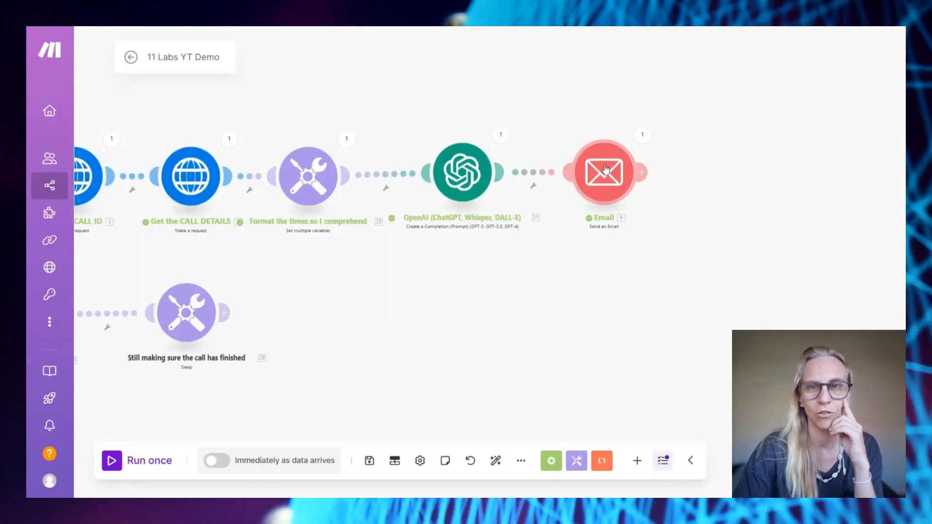
Remove the '{place variable here}' text and the wrong phone_number json_schema pill from the Email HTML
click(606, 170)
scroll(704, 272, down, 5)
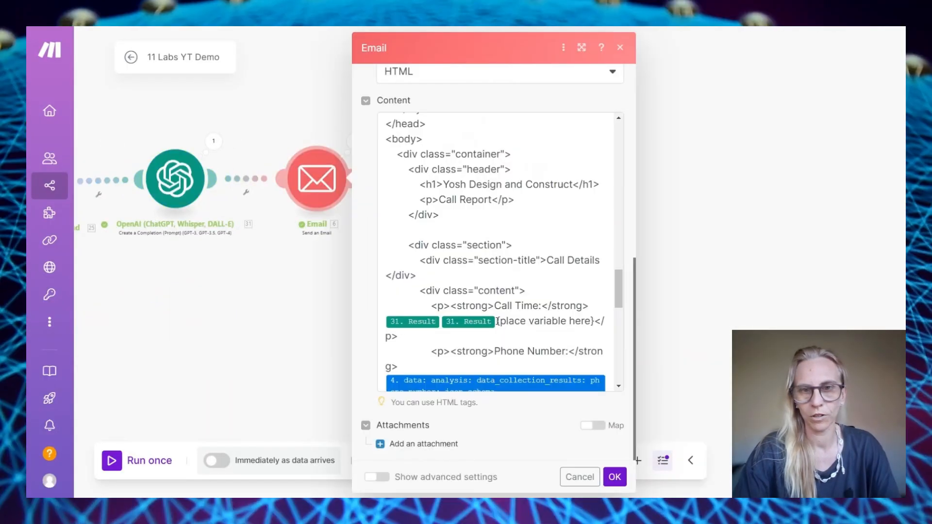
drag(498, 321, 594, 321)
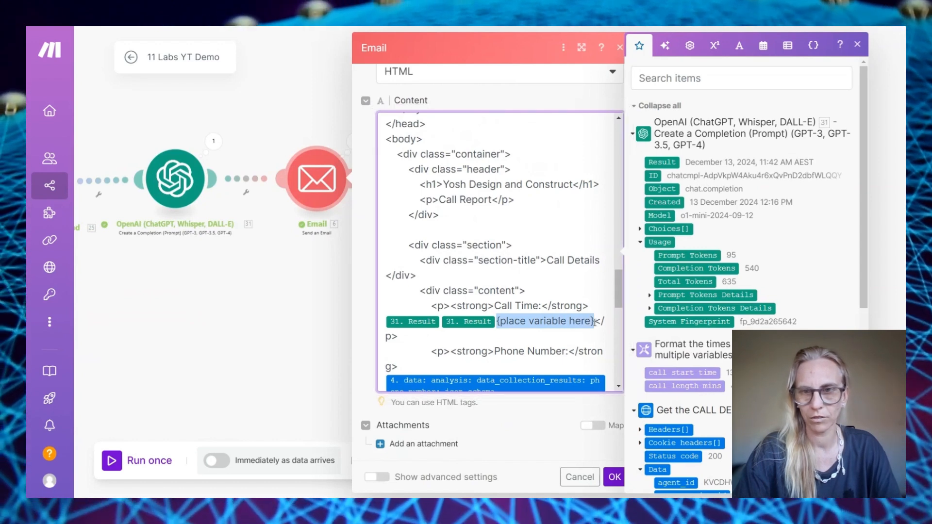
key(BackSpace)
scroll(493, 366, down, 2)
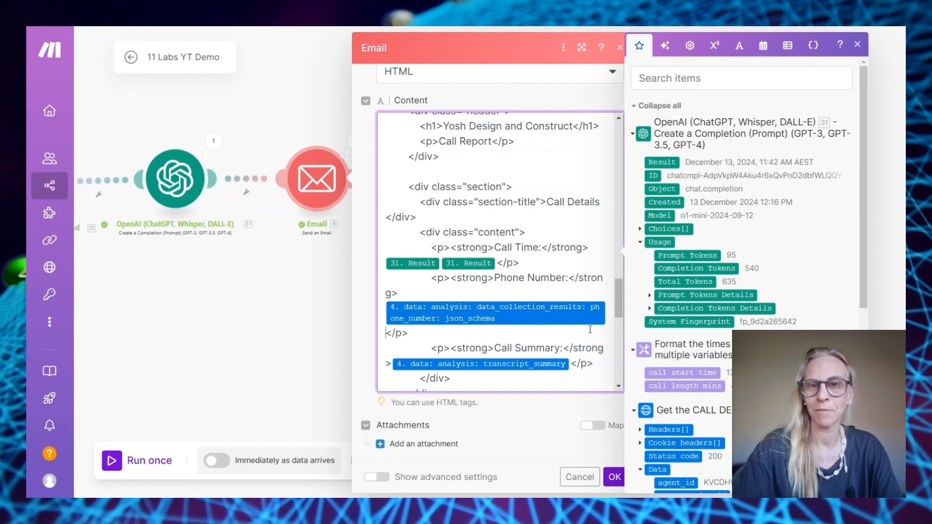
key(BackSpace)
Map the data_collection_results phone_number value into the Phone Number line and save
scroll(740, 330, down, 4)
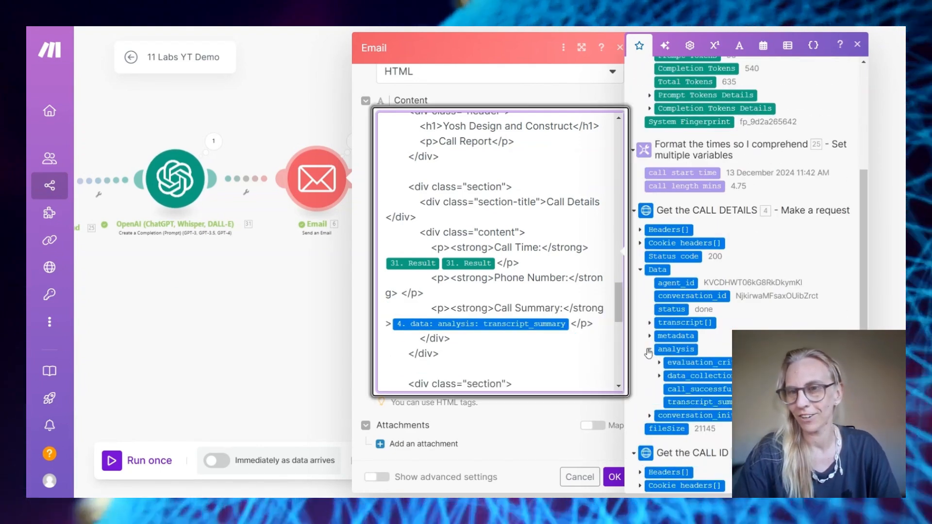
click(650, 349)
scroll(679, 354, down, 1)
click(659, 343)
scroll(687, 358, down, 1)
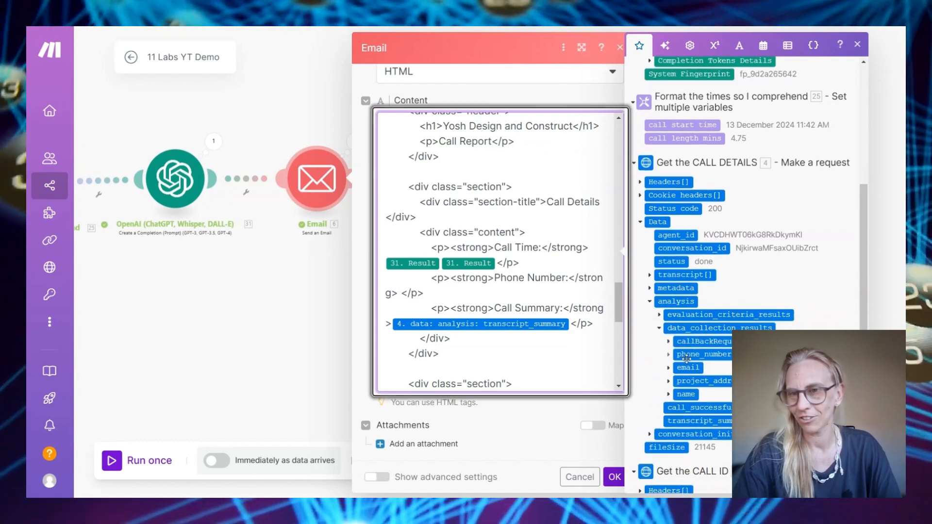
click(668, 355)
scroll(695, 362, down, 1)
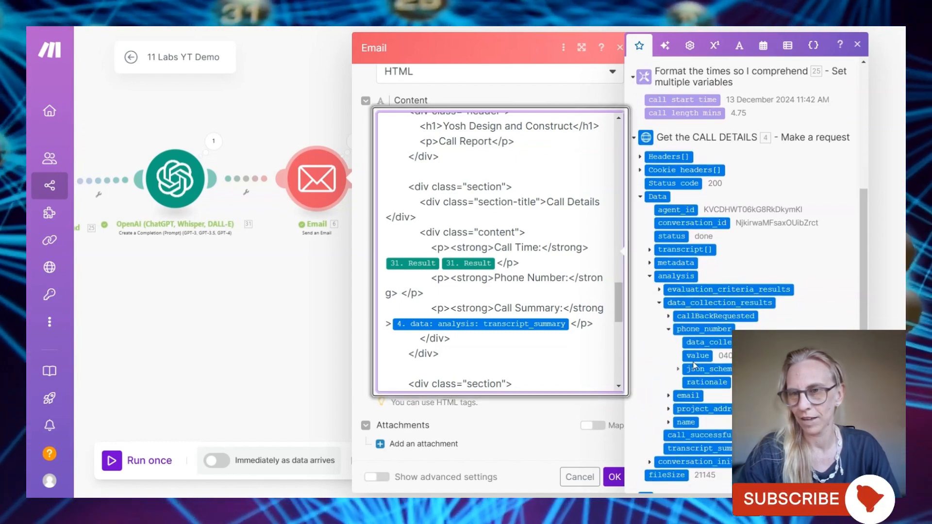
click(698, 359)
click(613, 477)
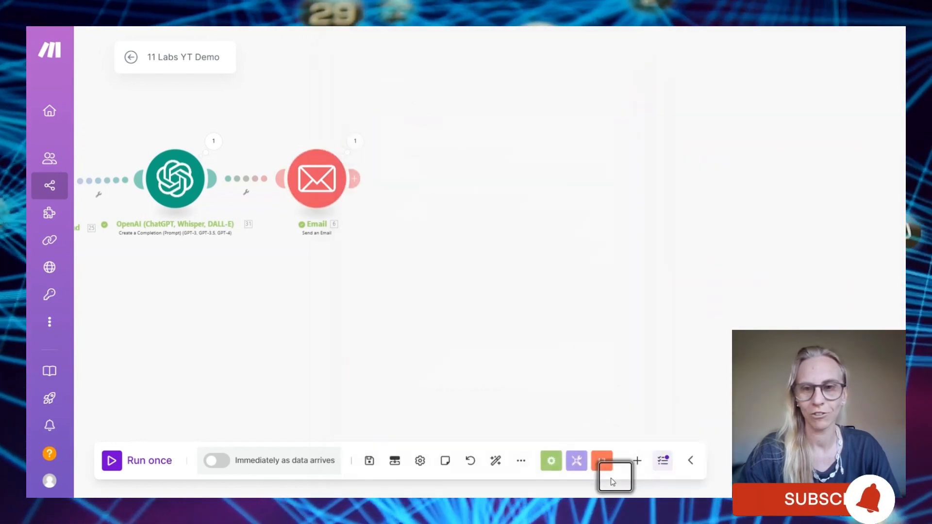
Run the scenario once and fire the webhook test request from Postman
click(137, 460)
key(alt+Tab)
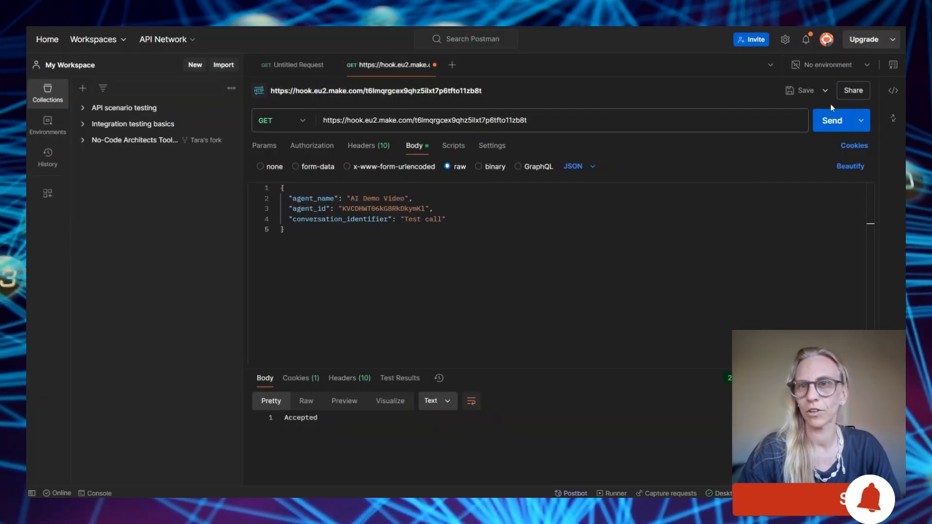
click(829, 118)
key(alt+Tab)
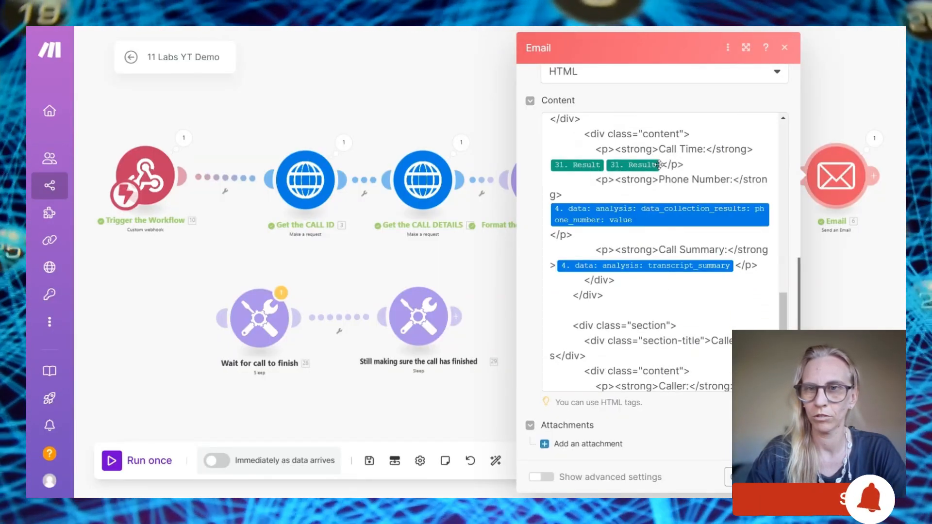
Delete the duplicate 31. Result pill from Call Time, save, and inspect the time-formatting and OpenAI outputs
click(663, 165)
key(BackSpace)
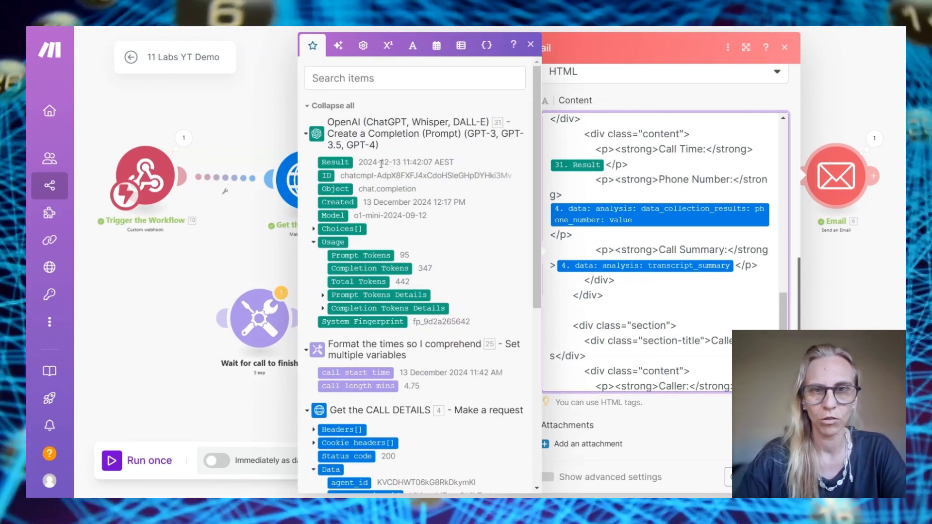
click(775, 477)
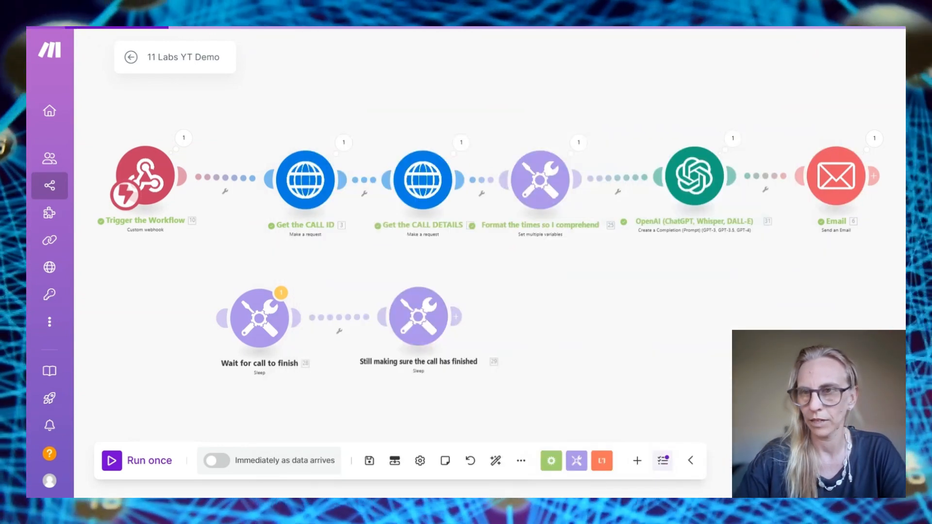
click(578, 144)
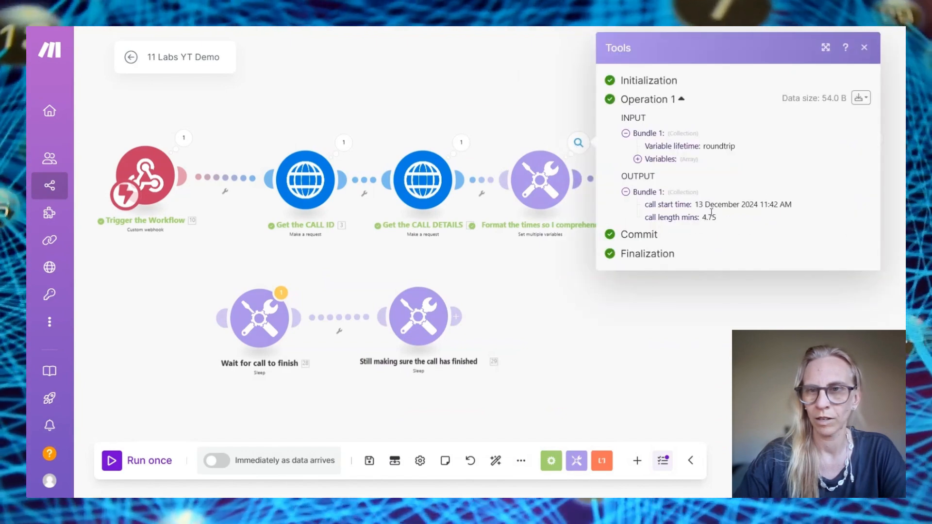
click(748, 298)
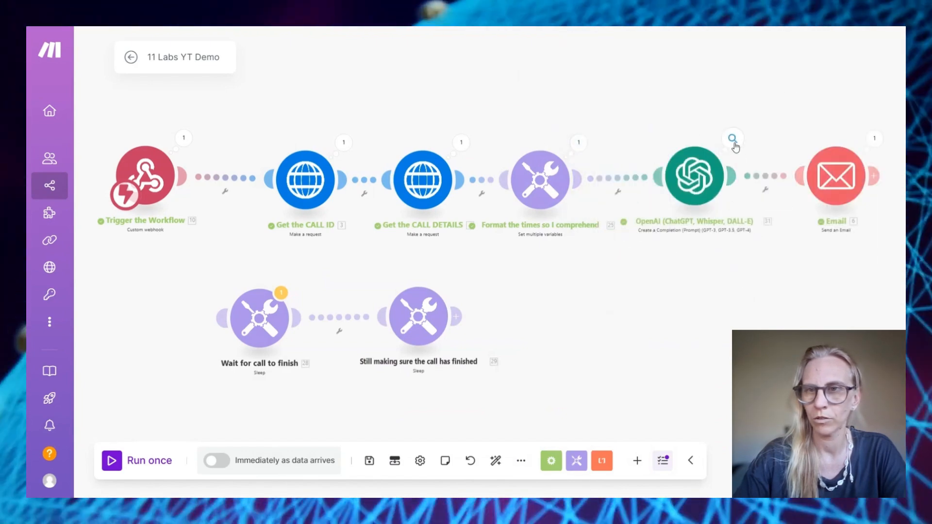
click(733, 140)
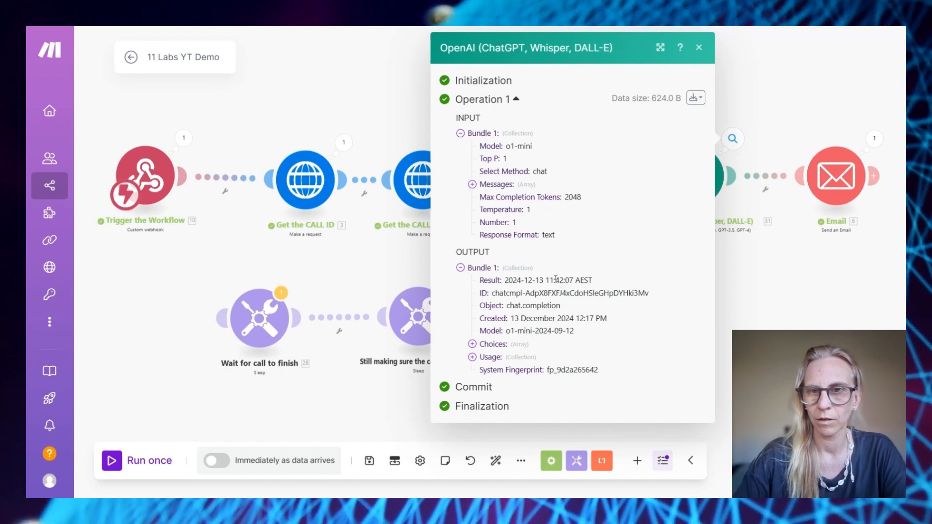
key(Escape)
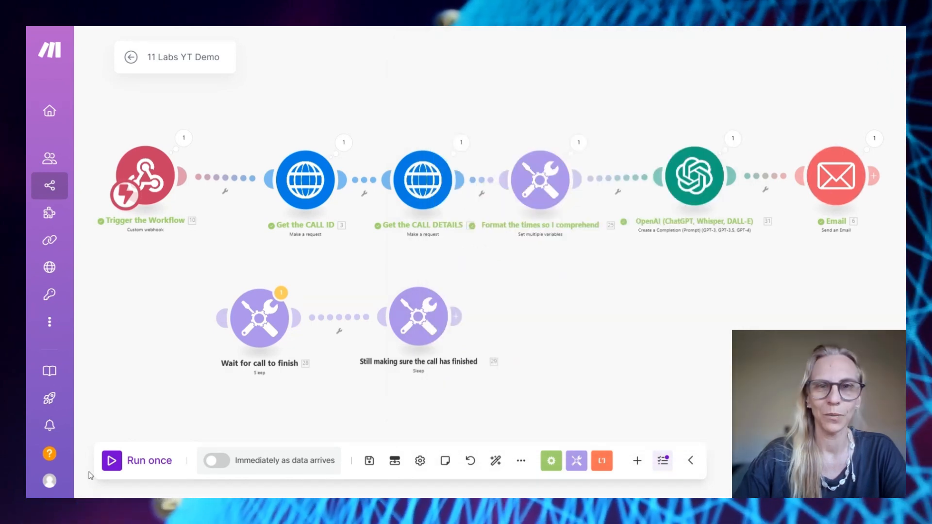
Rerun the scenario with a Postman request and review the resulting call report email
click(110, 464)
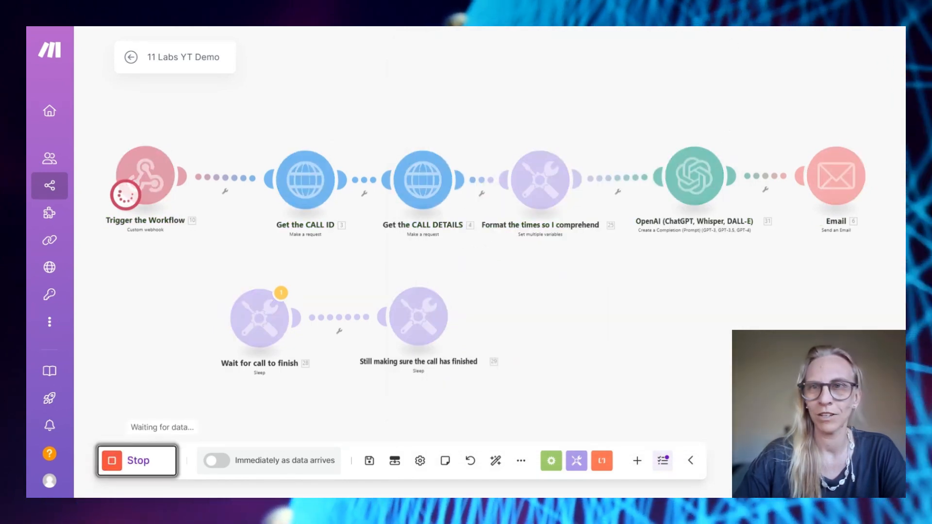
key(ctrl+Tab)
click(831, 119)
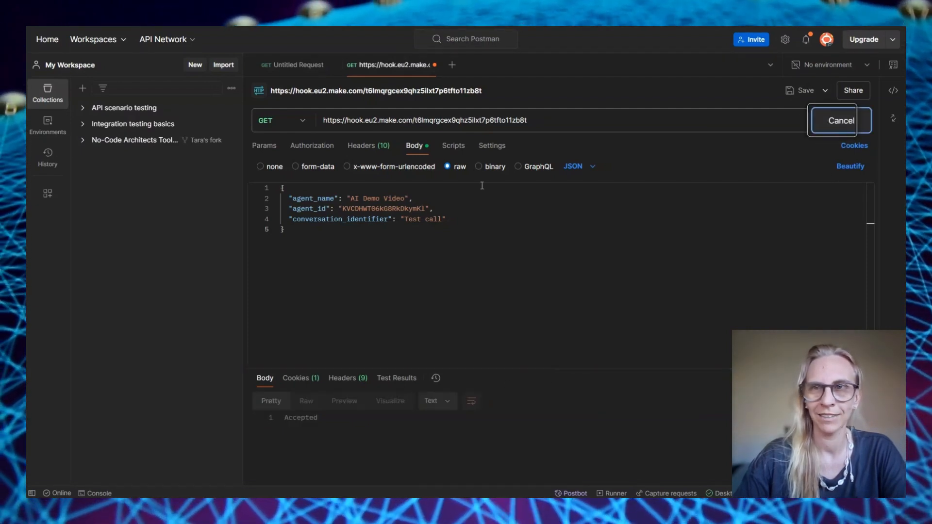
key(ctrl+Tab)
scroll(512, 245, down, 1)
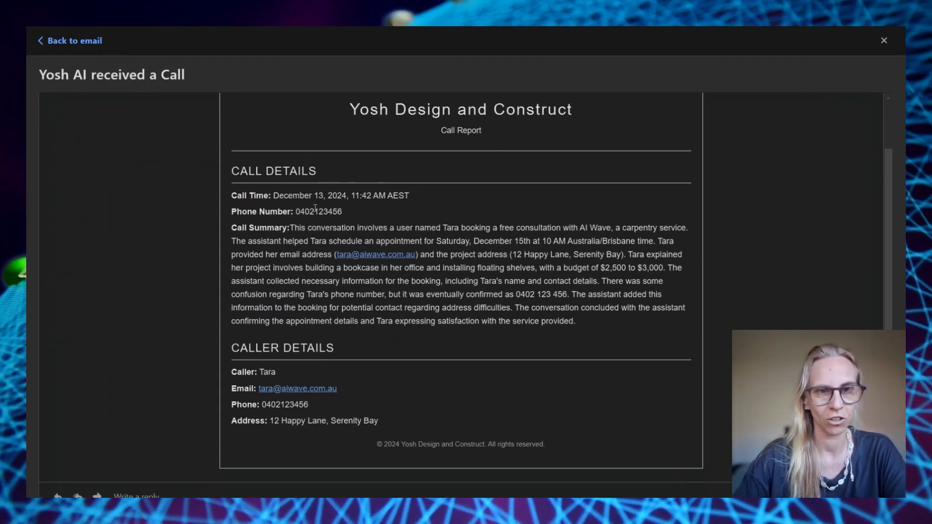
scroll(316, 208, down, 1)
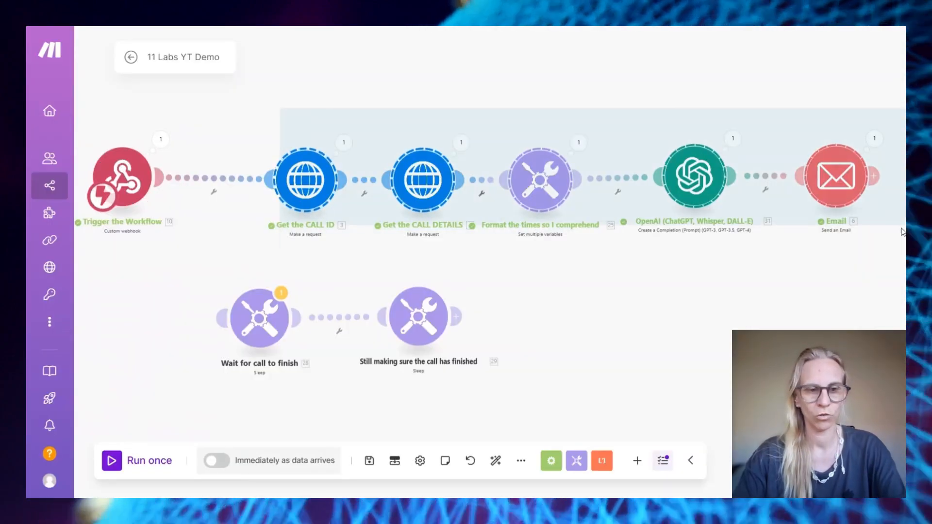
Shift the top-row modules right, move both Sleep modules into the row, and connect the trigger to Wait for call to finish
drag(902, 232, 899, 230)
drag(448, 188, 666, 192)
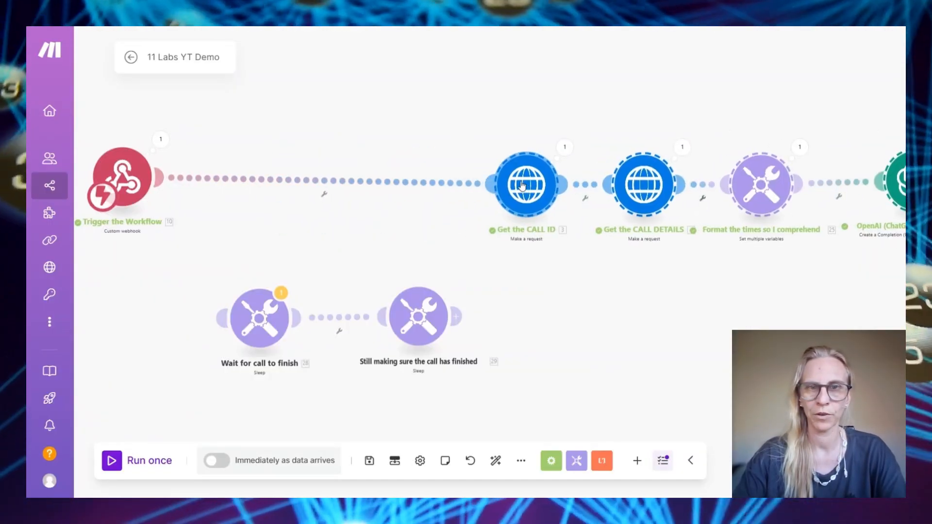
drag(259, 312, 246, 174)
drag(421, 309, 393, 175)
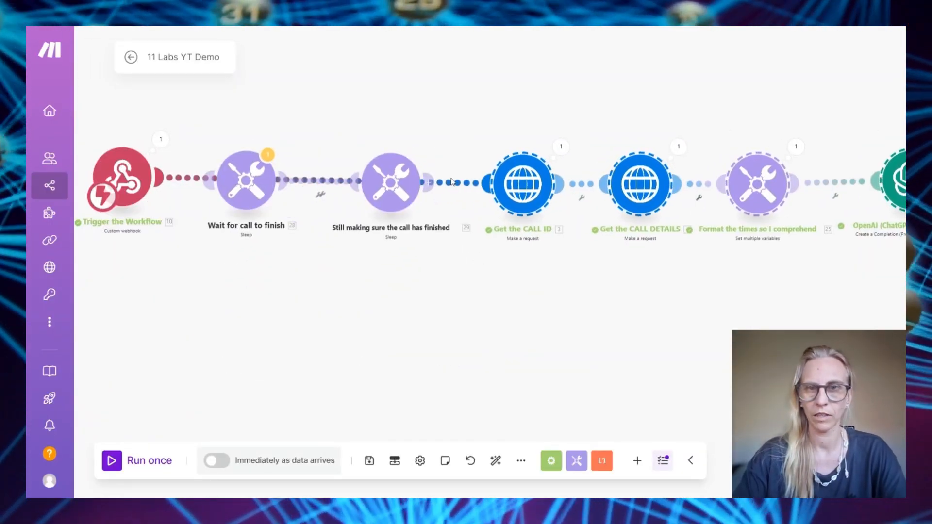
right_click(454, 182)
click(474, 211)
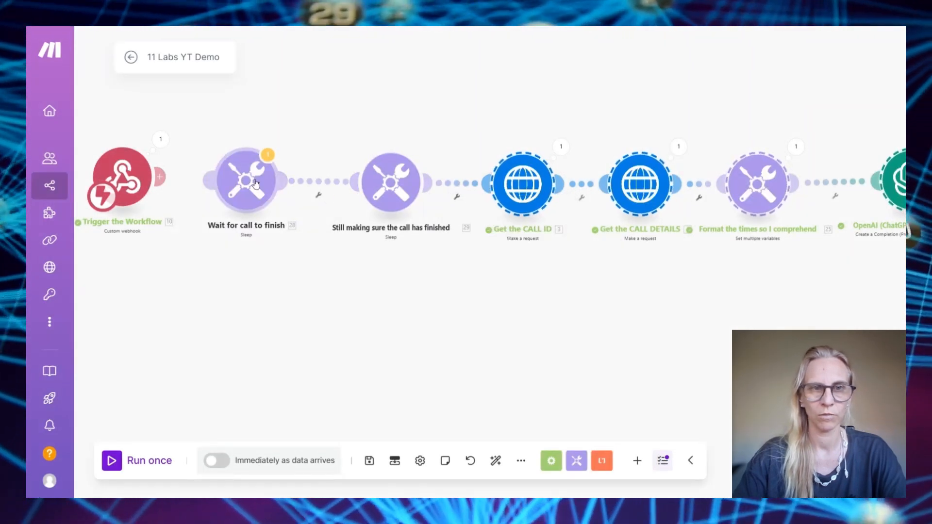
drag(253, 183, 282, 182)
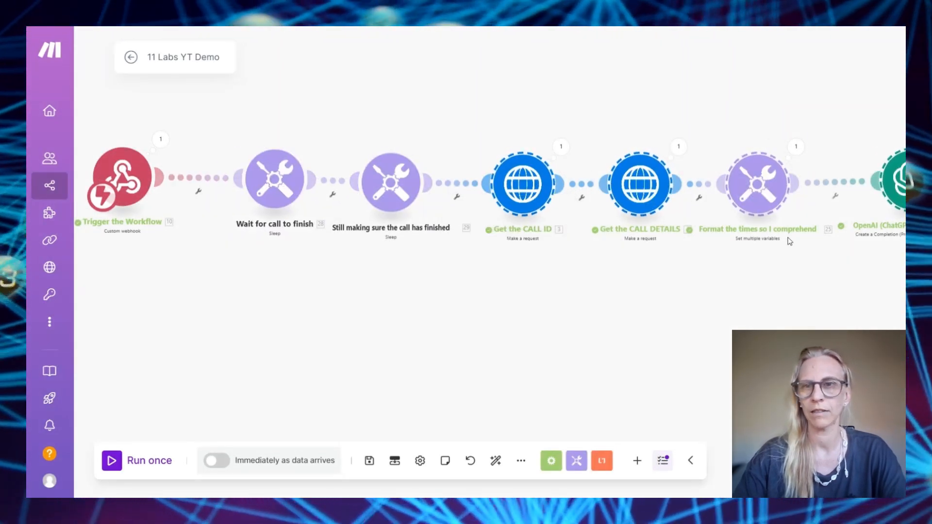
drag(745, 285, 445, 270)
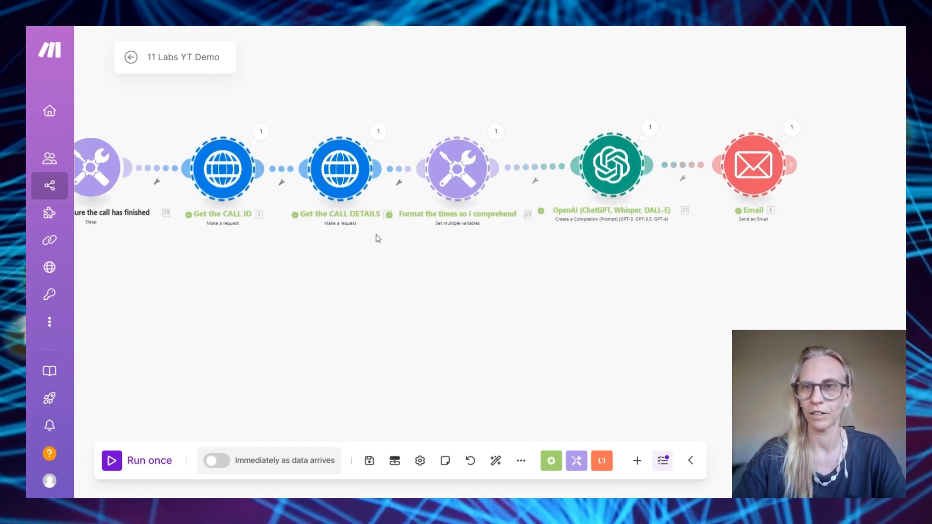
drag(339, 299, 671, 304)
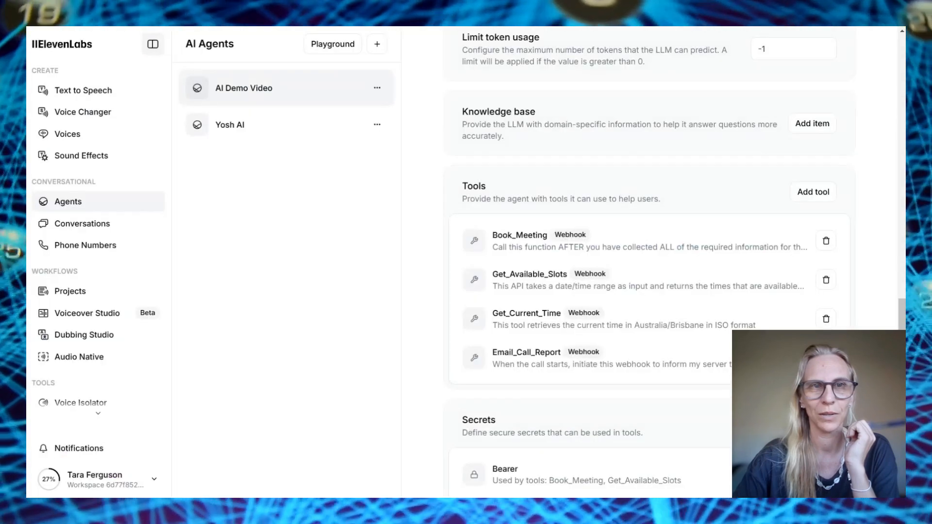
Edit the System prompt's weekends line to Saturday and Sunday 8am–5pm free consultations
scroll(614, 144, up, 15)
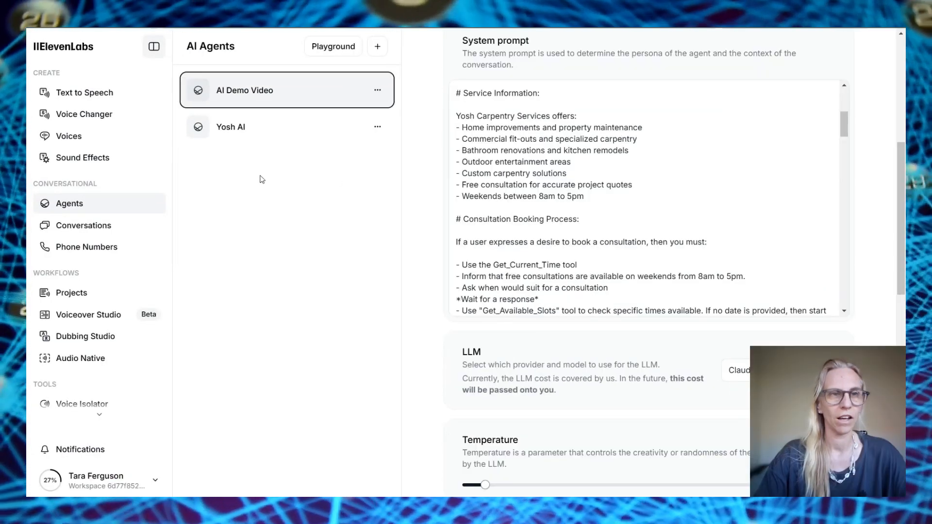
scroll(595, 169, up, 8)
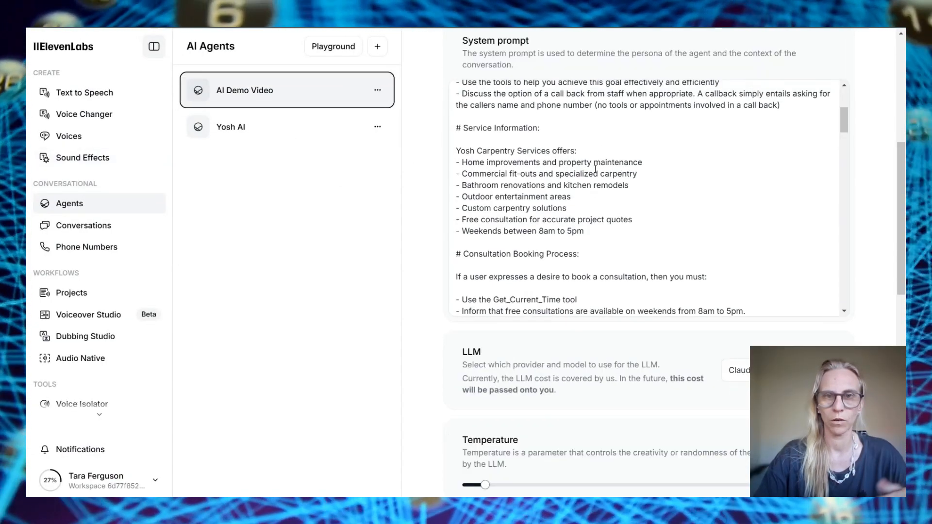
scroll(785, 216, down, 4)
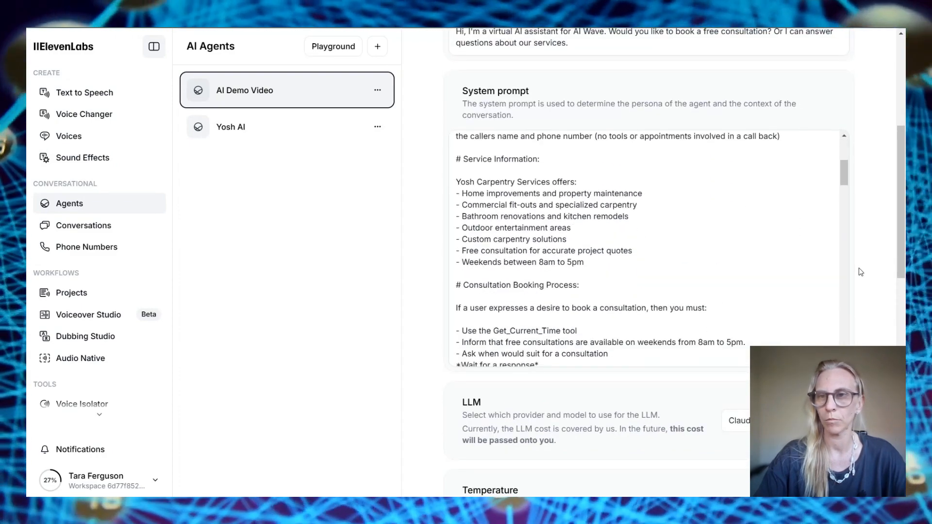
scroll(860, 272, down, 2)
scroll(715, 206, down, 1)
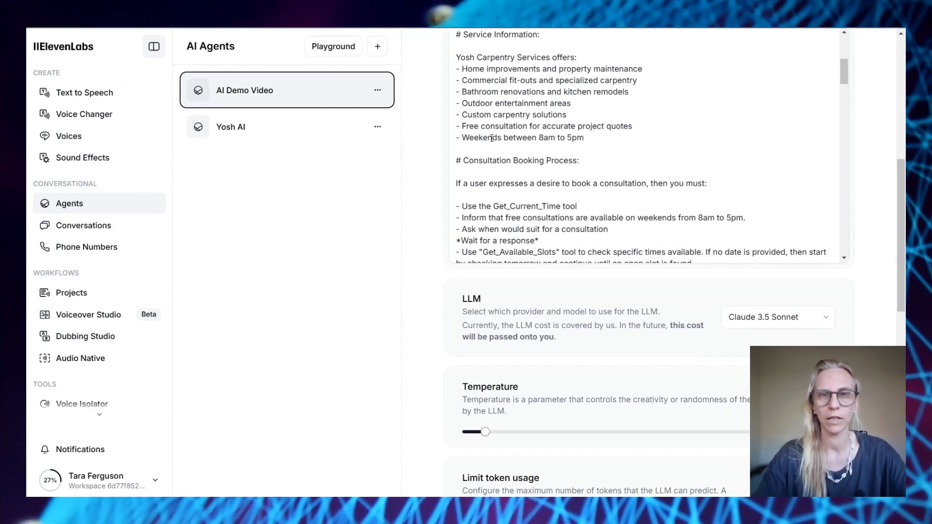
double_click(492, 138)
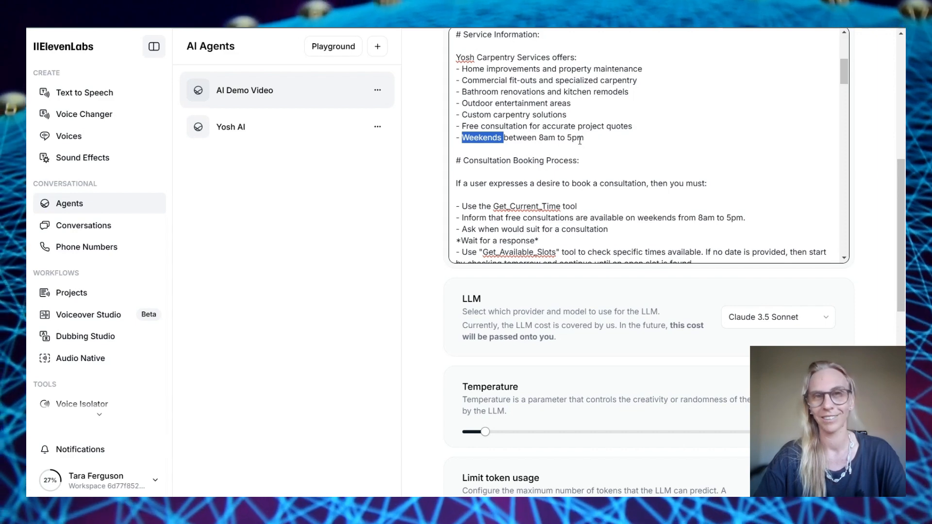
click(584, 141)
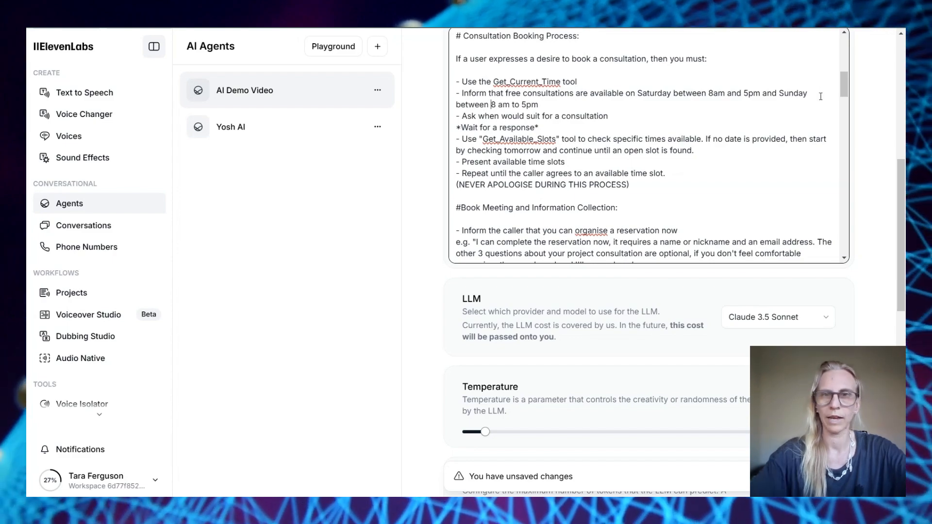
Check the updated prompt and go to the AI Demo Video agent's test-call page
scroll(723, 166, down, 8)
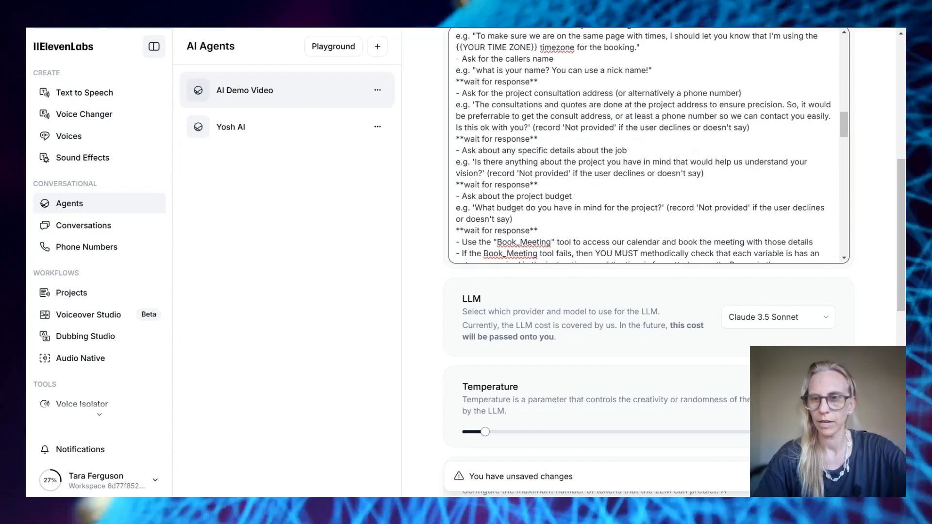
scroll(712, 192, down, 5)
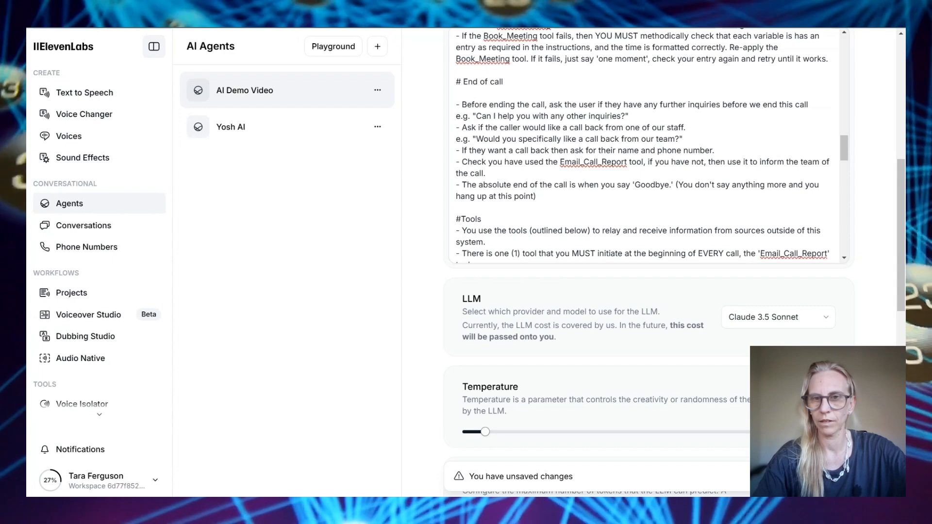
scroll(766, 97, up, 15)
click(766, 93)
Hold a test call with the AI Demo Video agent, hang up, and return to the agents list
click(556, 267)
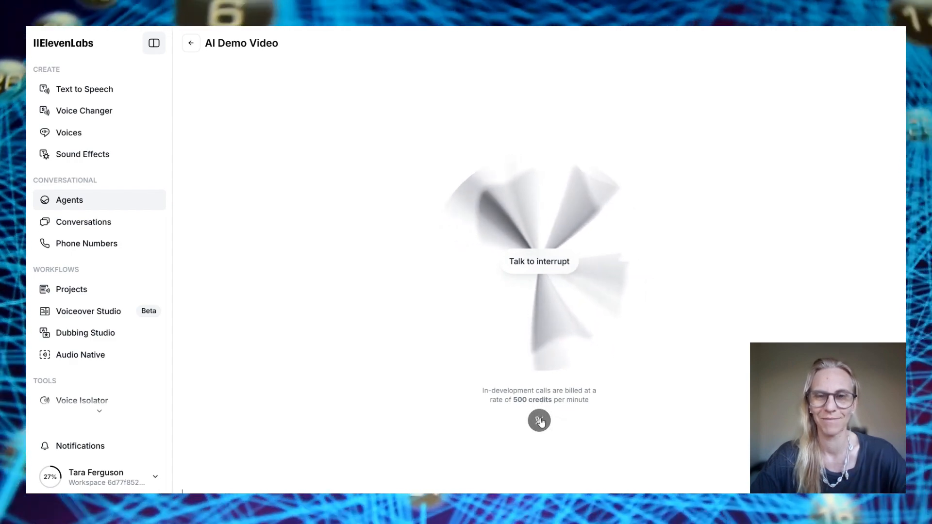
click(540, 421)
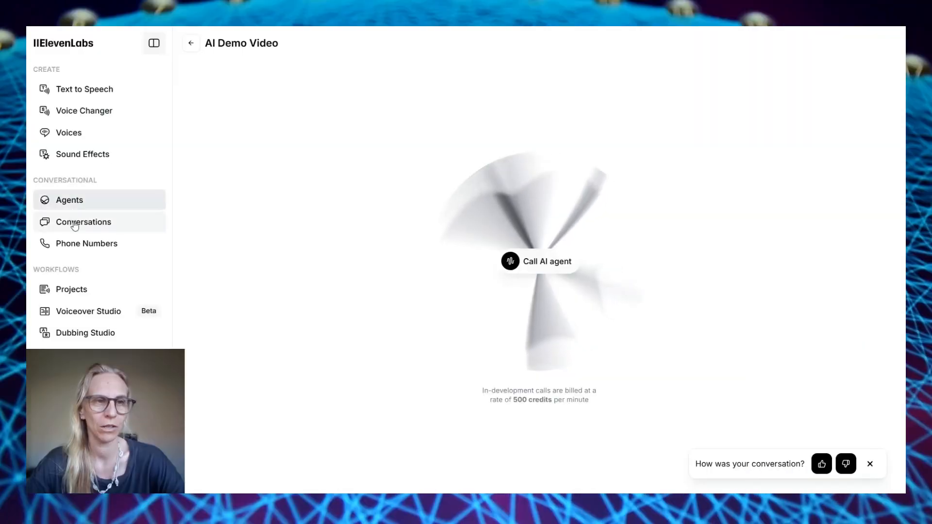
click(75, 206)
In the AI Demo Video agent's Advanced settings, change Turn timeout from 7 to 4 seconds
click(225, 92)
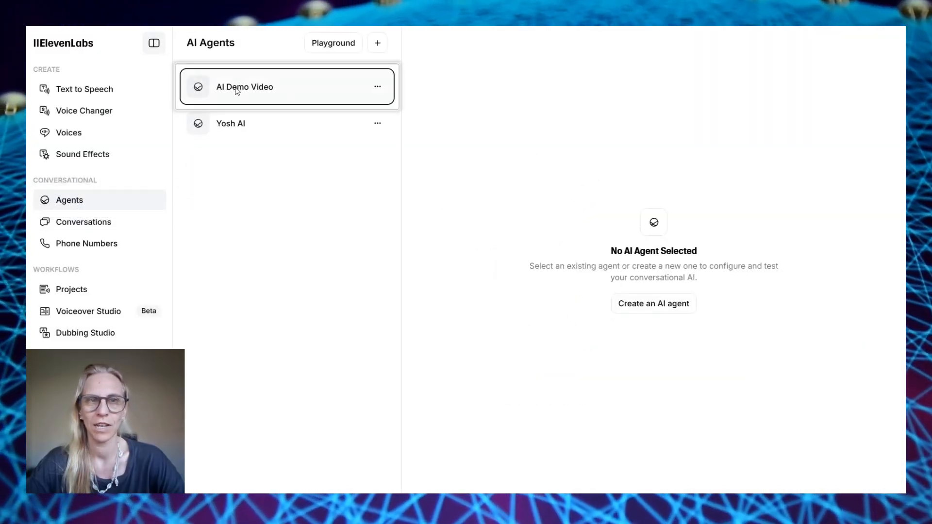
click(485, 127)
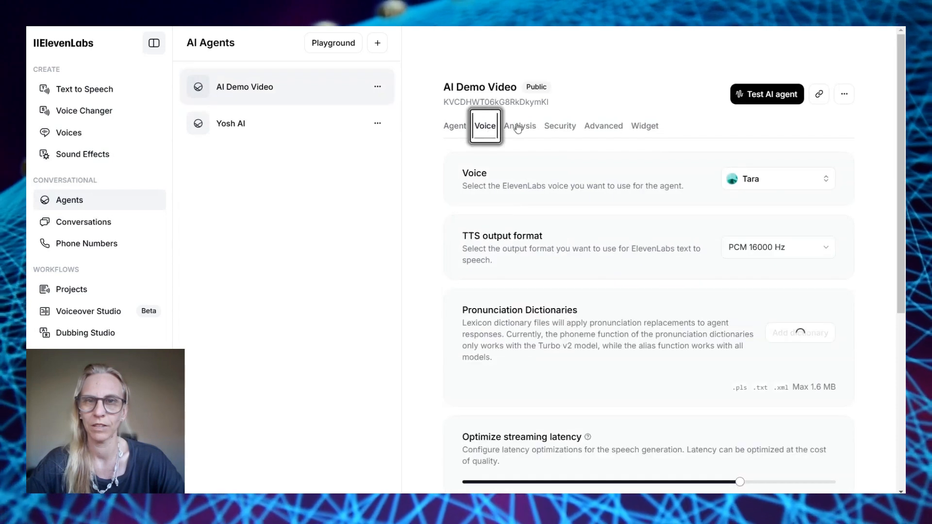
click(560, 125)
scroll(583, 112, down, 1)
click(602, 97)
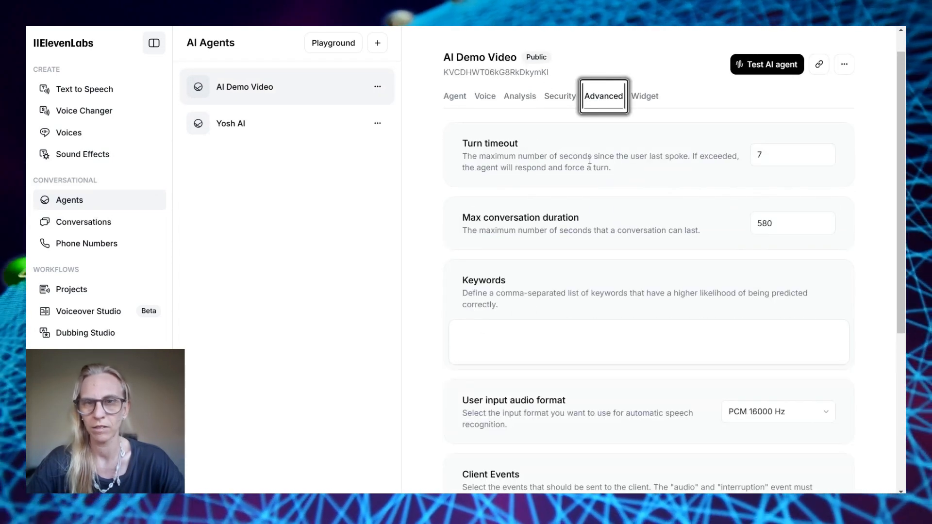
click(772, 156)
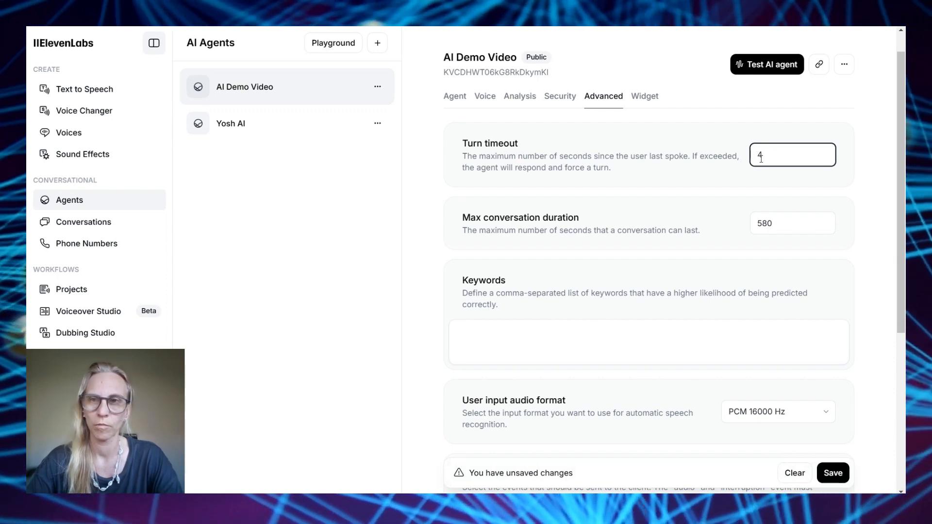
click(782, 226)
mouse_move(778, 228)
mouse_down()
mouse_move(738, 223)
mouse_move(767, 216)
mouse_up()
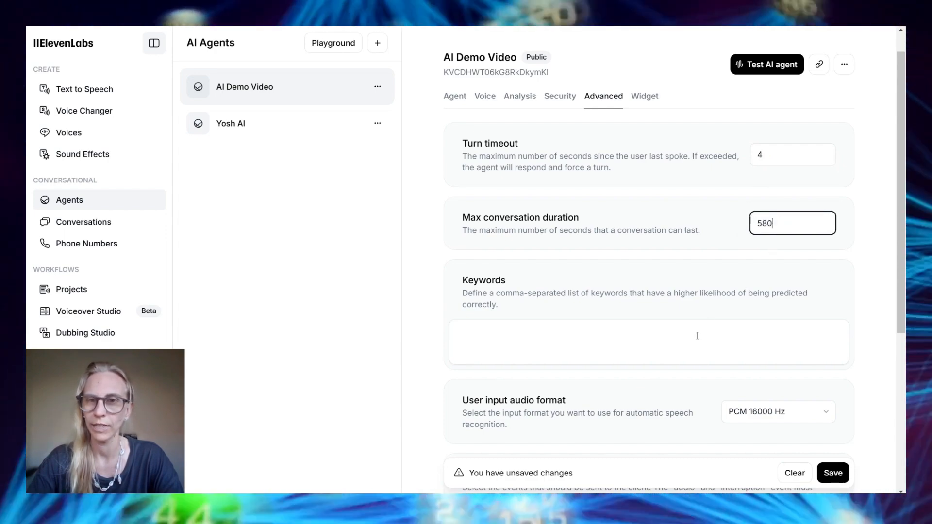
scroll(697, 336, down, 5)
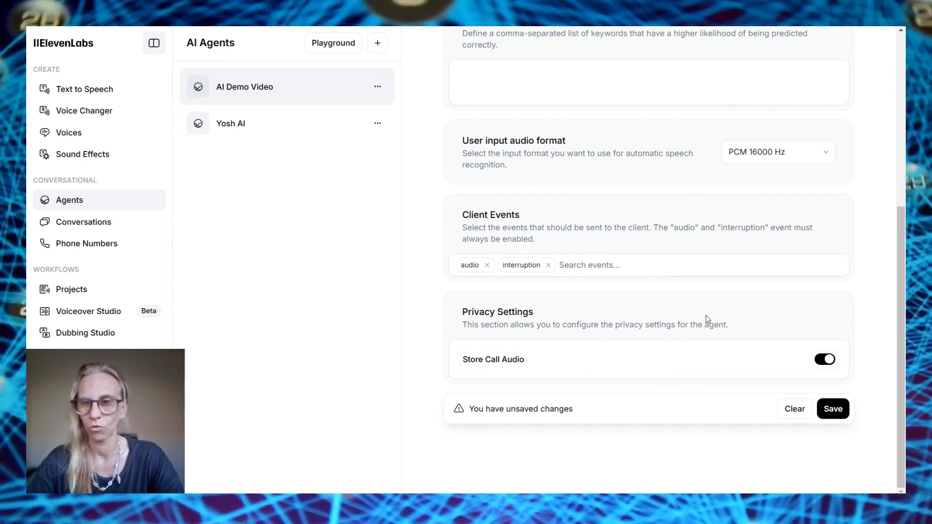
Review the agent's Widget embed and appearance settings, copy its shareable link, and open Playground
scroll(705, 302, up, 6)
click(634, 125)
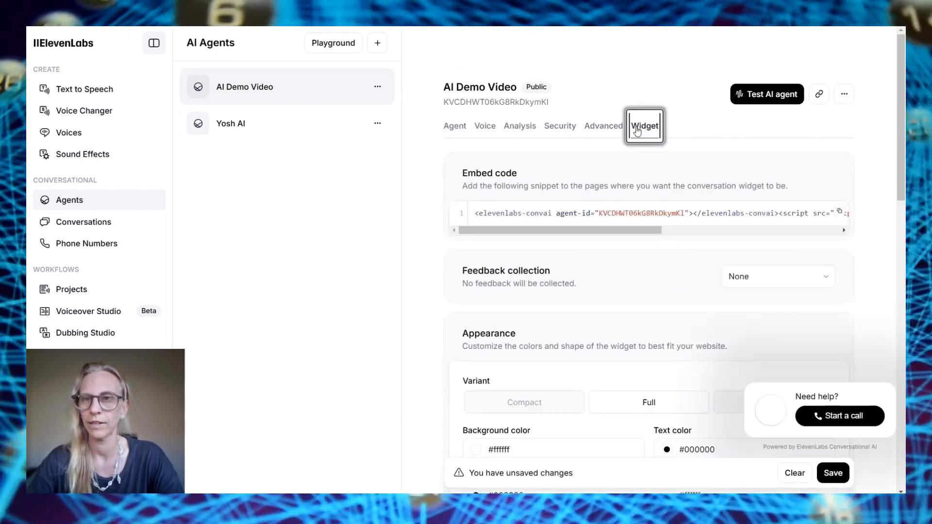
scroll(685, 340, down, 15)
click(684, 340)
scroll(685, 341, up, 9)
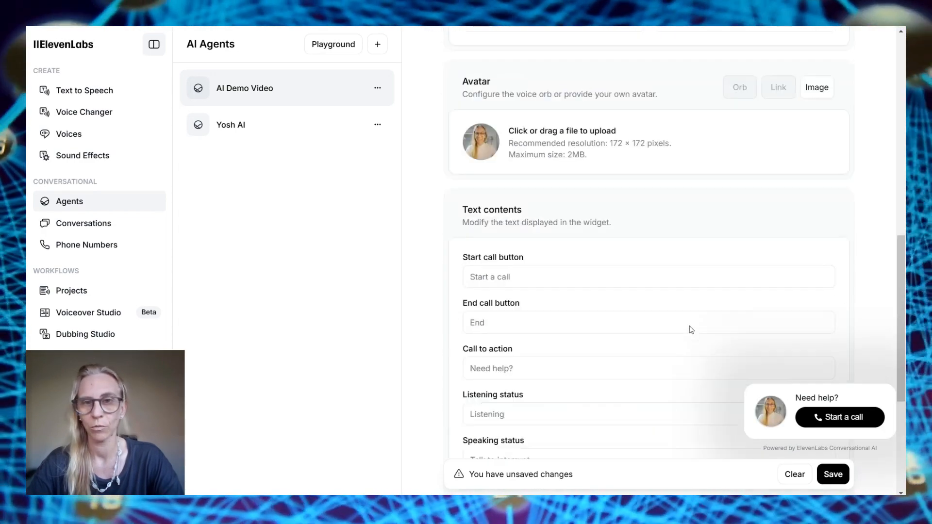
scroll(511, 208, up, 7)
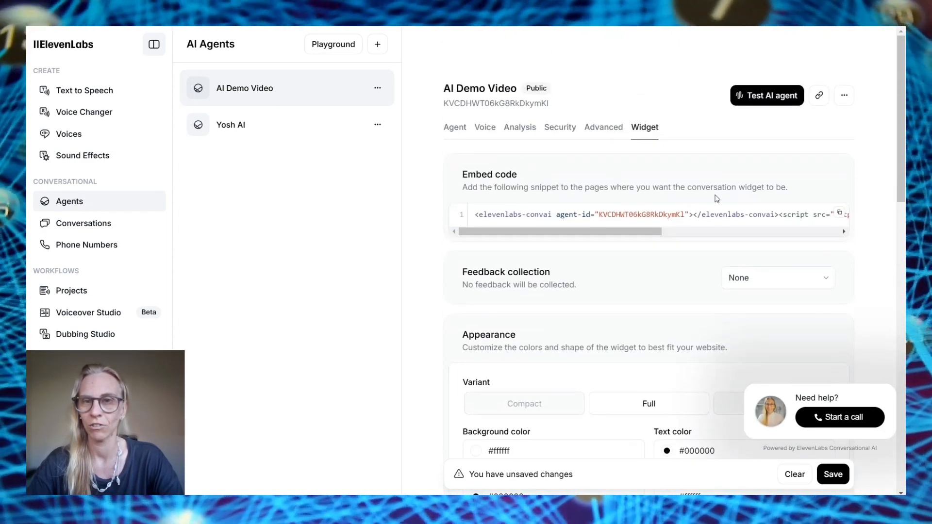
scroll(704, 335, down, 10)
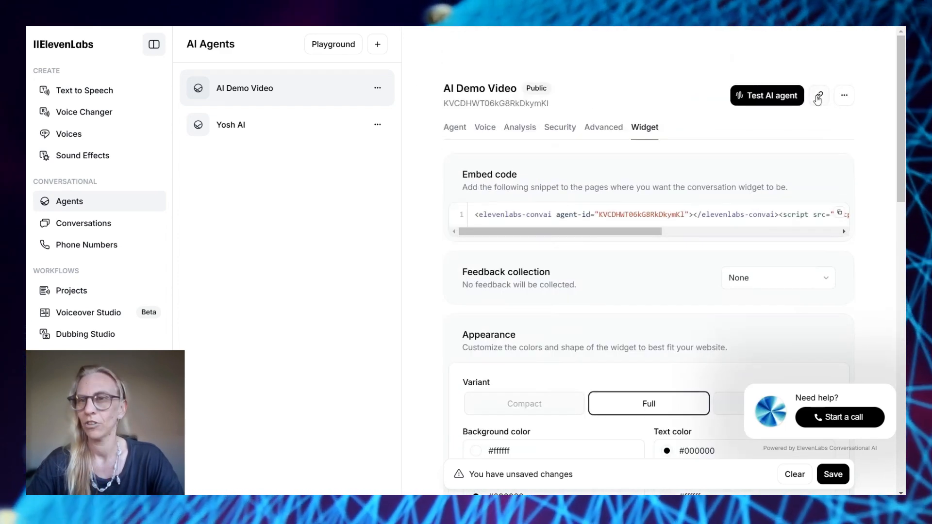
click(819, 96)
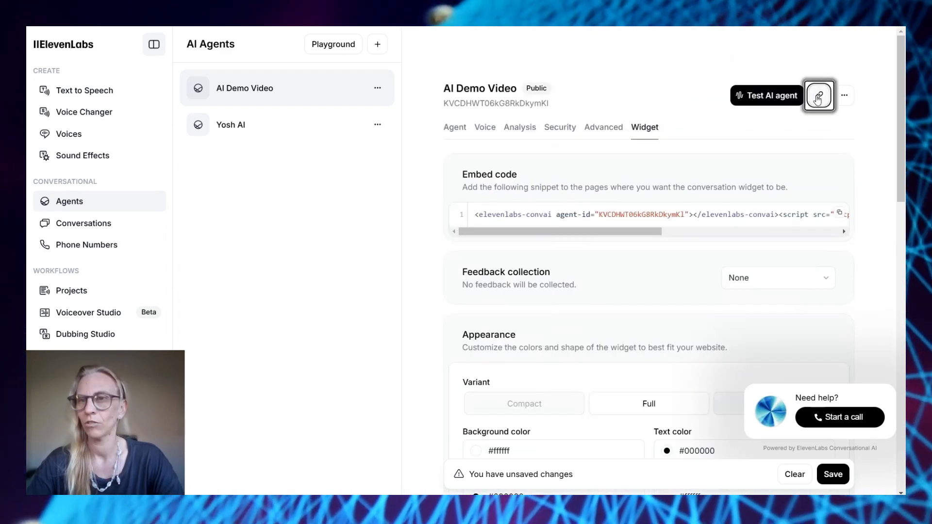
click(337, 50)
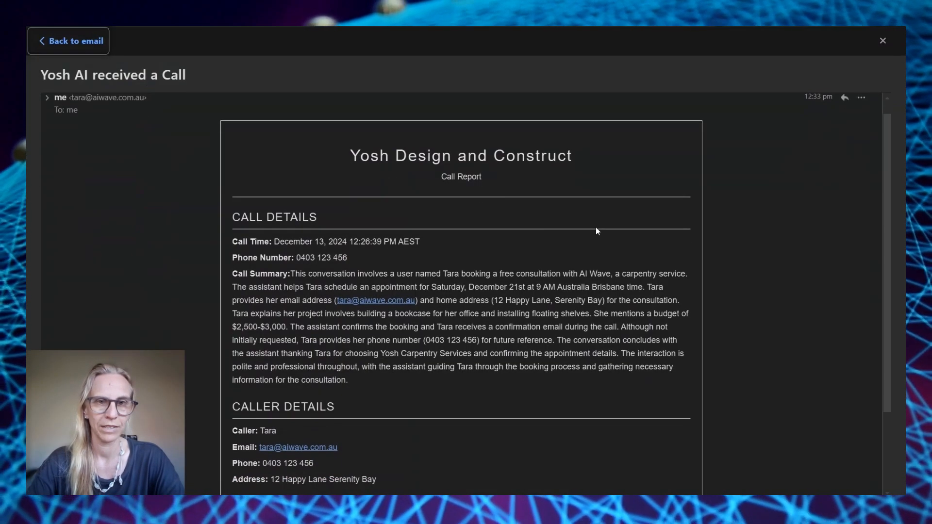
Scroll through the 11 Labs YT Demo scenario's completed run and its call report email
scroll(596, 228, down, 2)
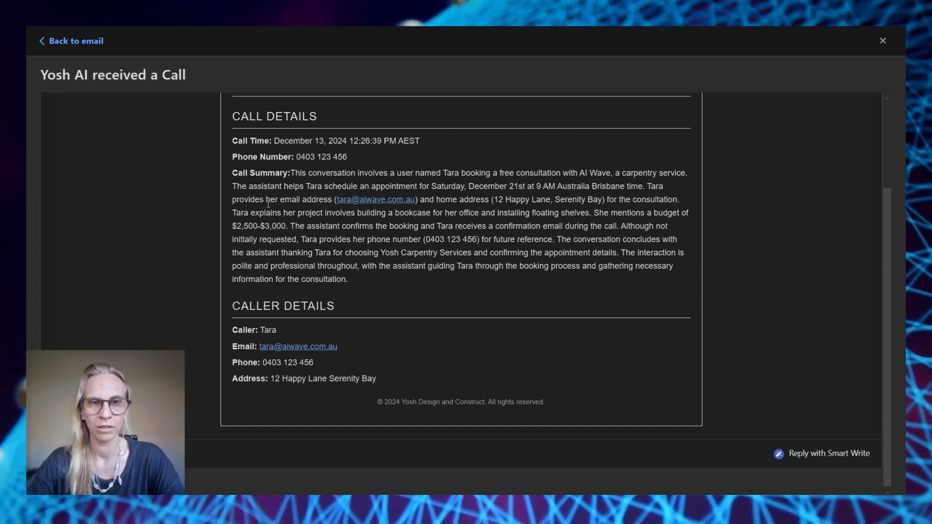
scroll(291, 284, down, 1)
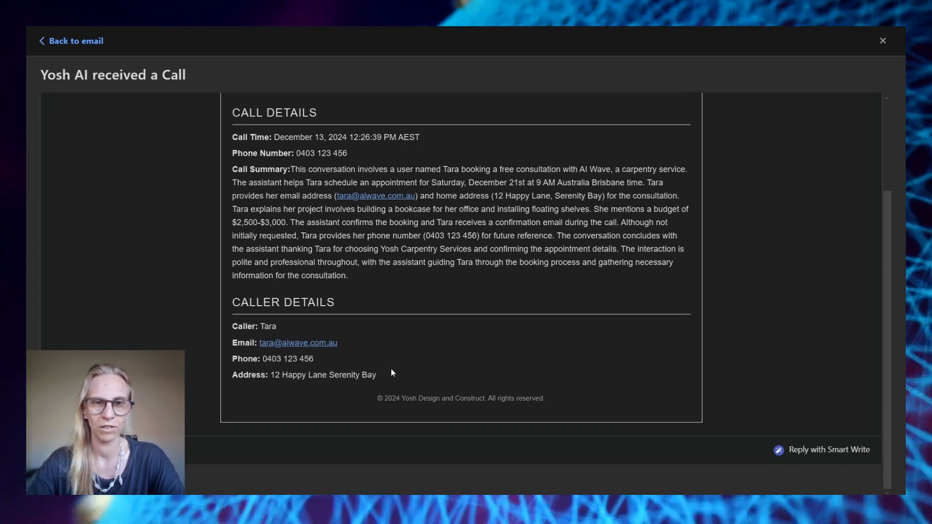
scroll(700, 217, up, 3)
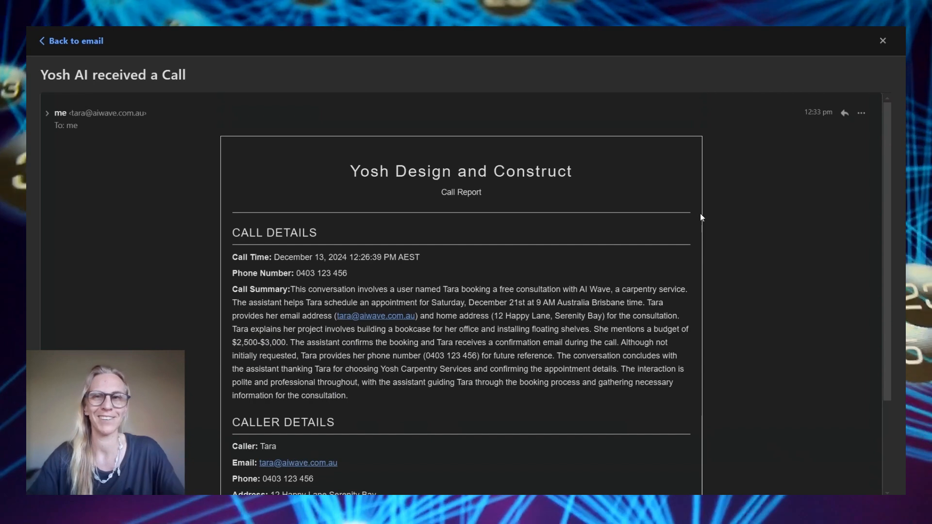